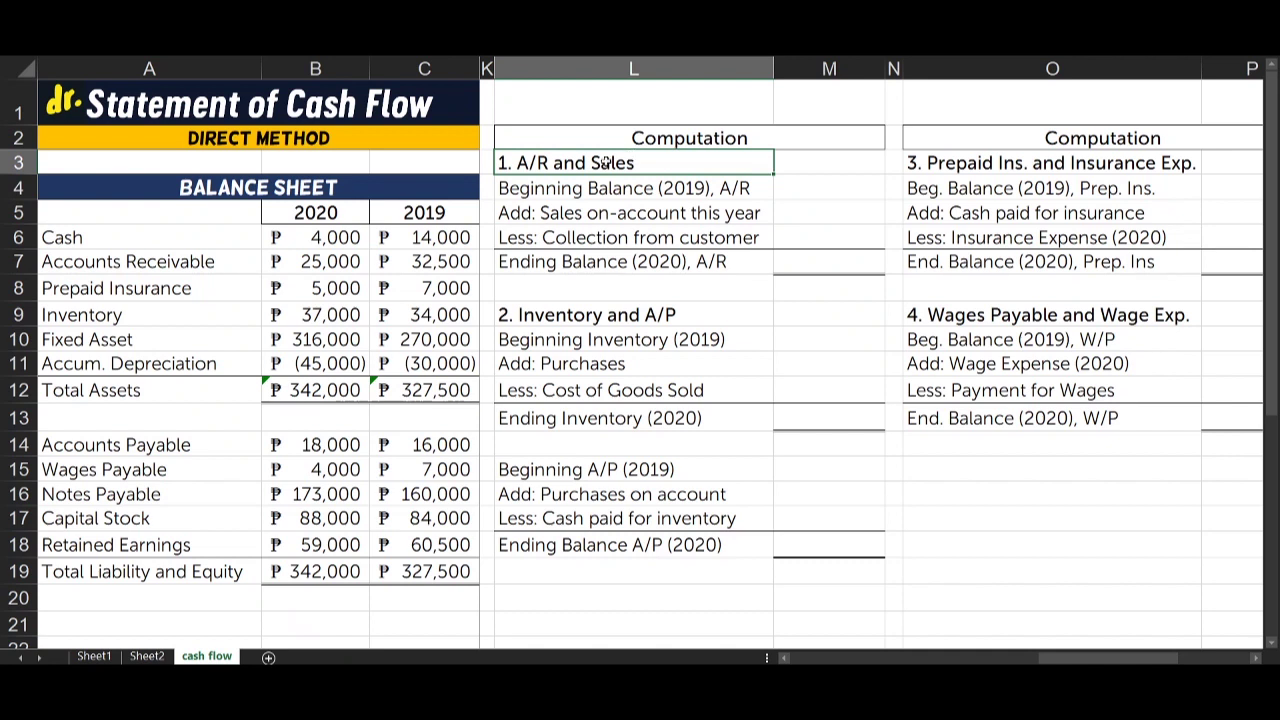
- Review the A/R and Sales computation lines from the heading through the beginning balance, sales, collection and ending balance rows
double_click(527, 163)
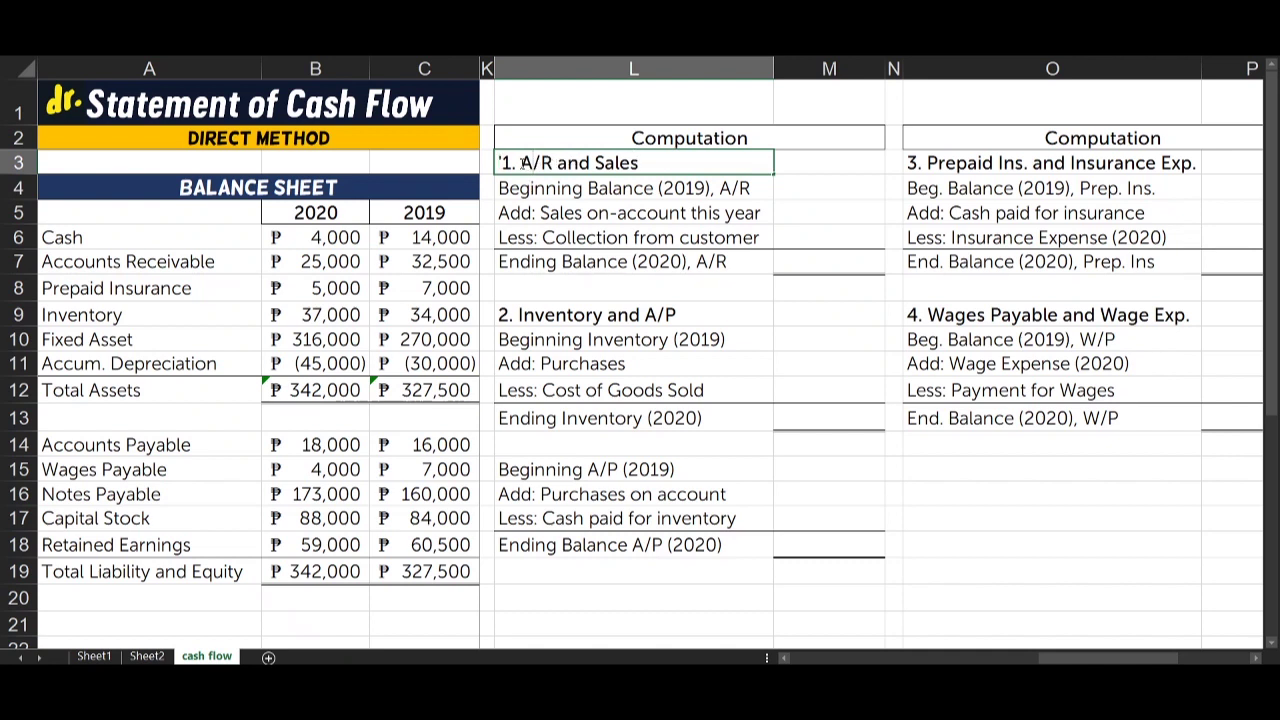
left_click_drag(521, 163, 550, 162)
left_click_drag(596, 163, 641, 163)
left_click(645, 163)
left_click(654, 184)
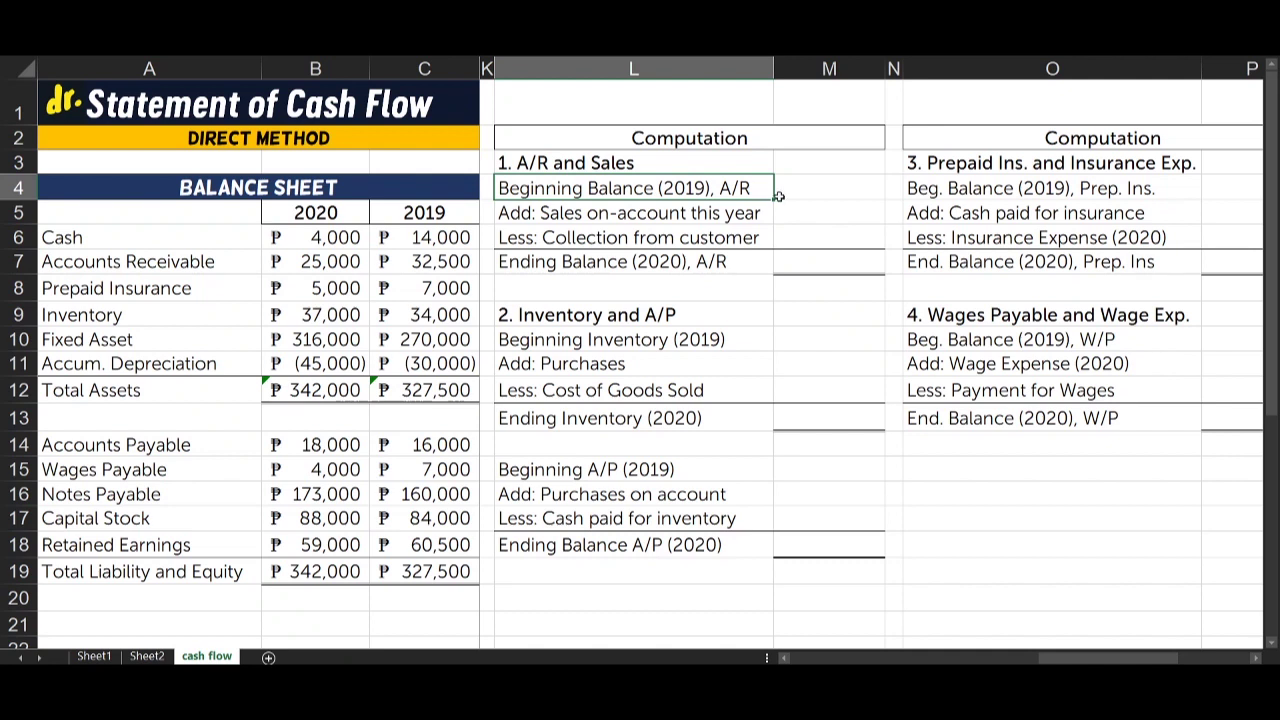
left_click(541, 214)
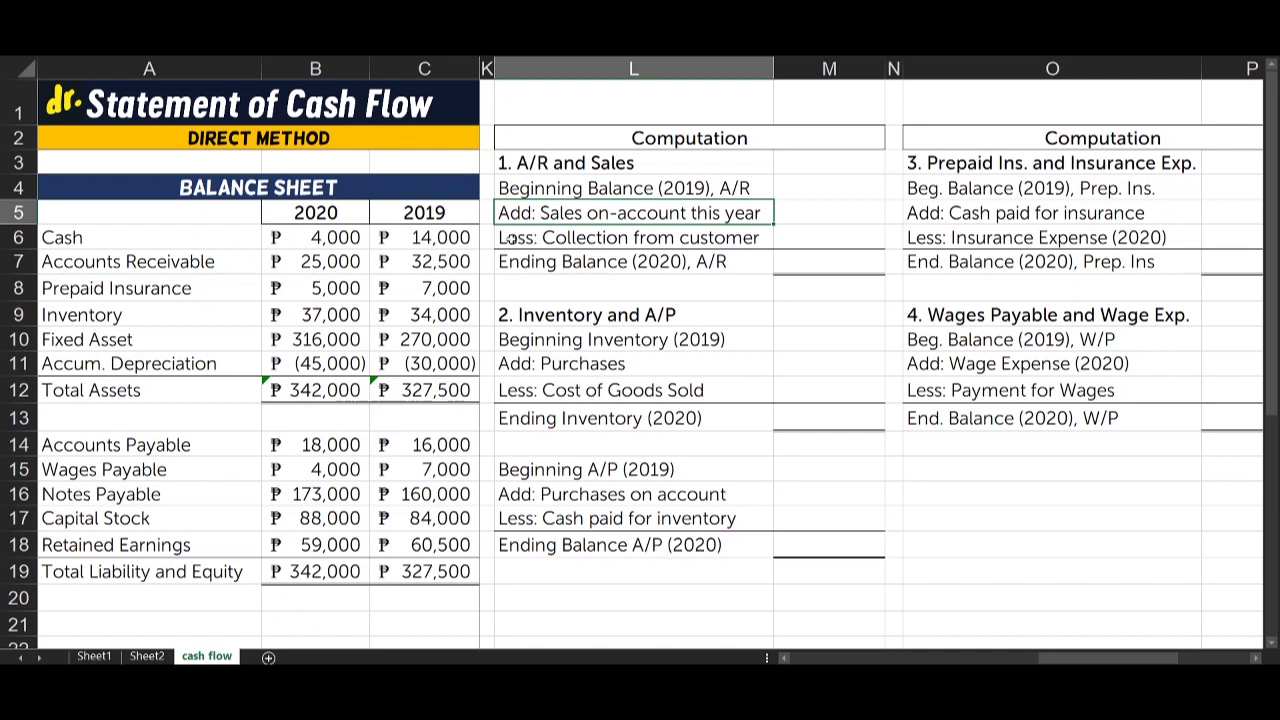
left_click_drag(510, 238, 802, 234)
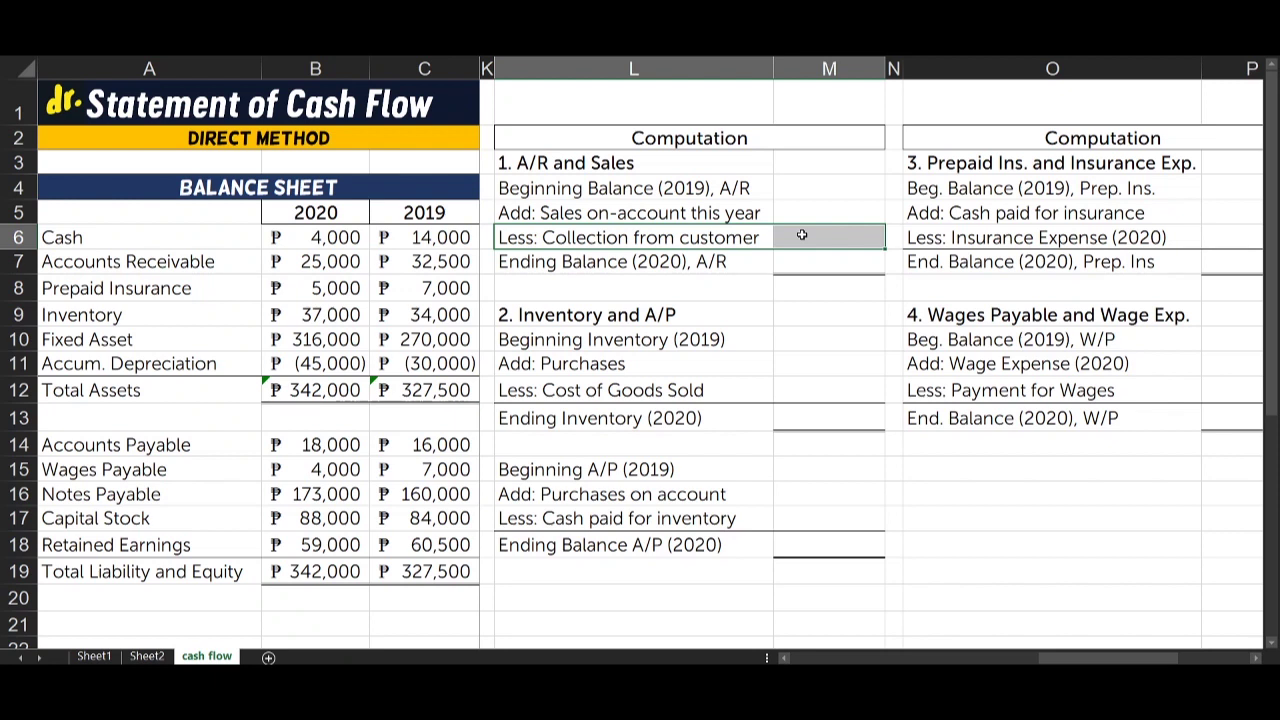
double_click(524, 240)
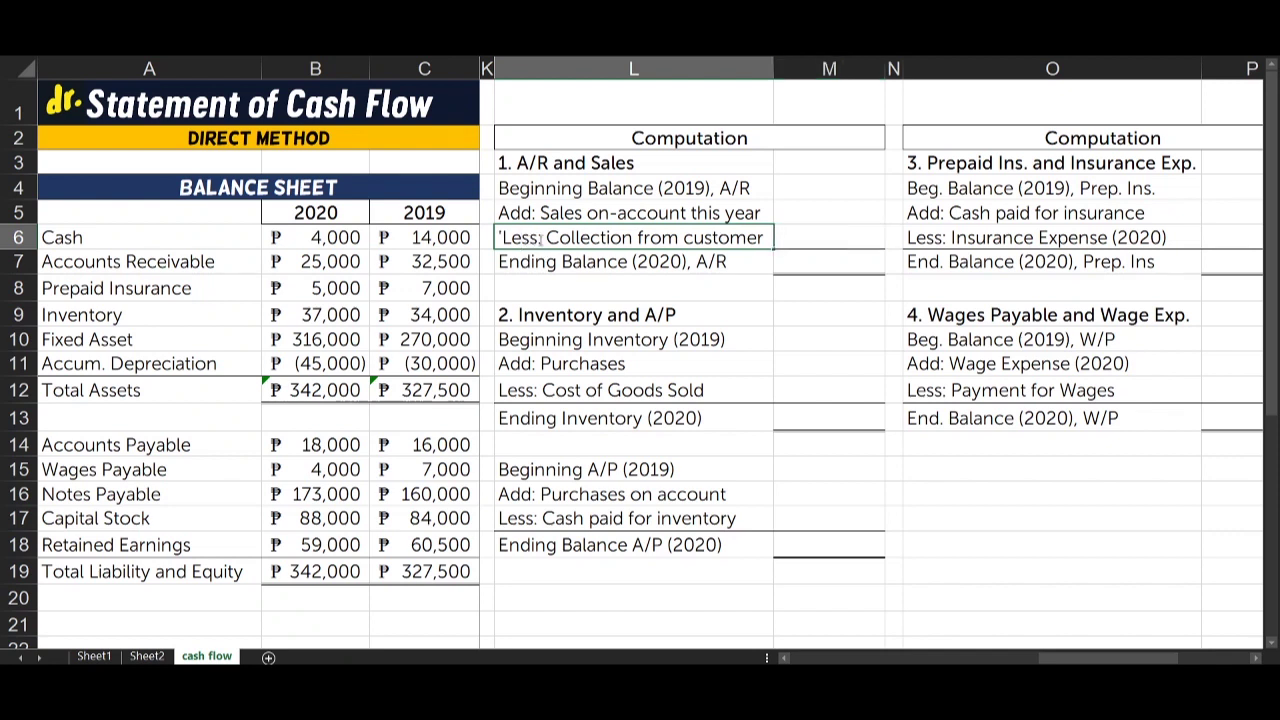
left_click_drag(541, 238, 503, 240)
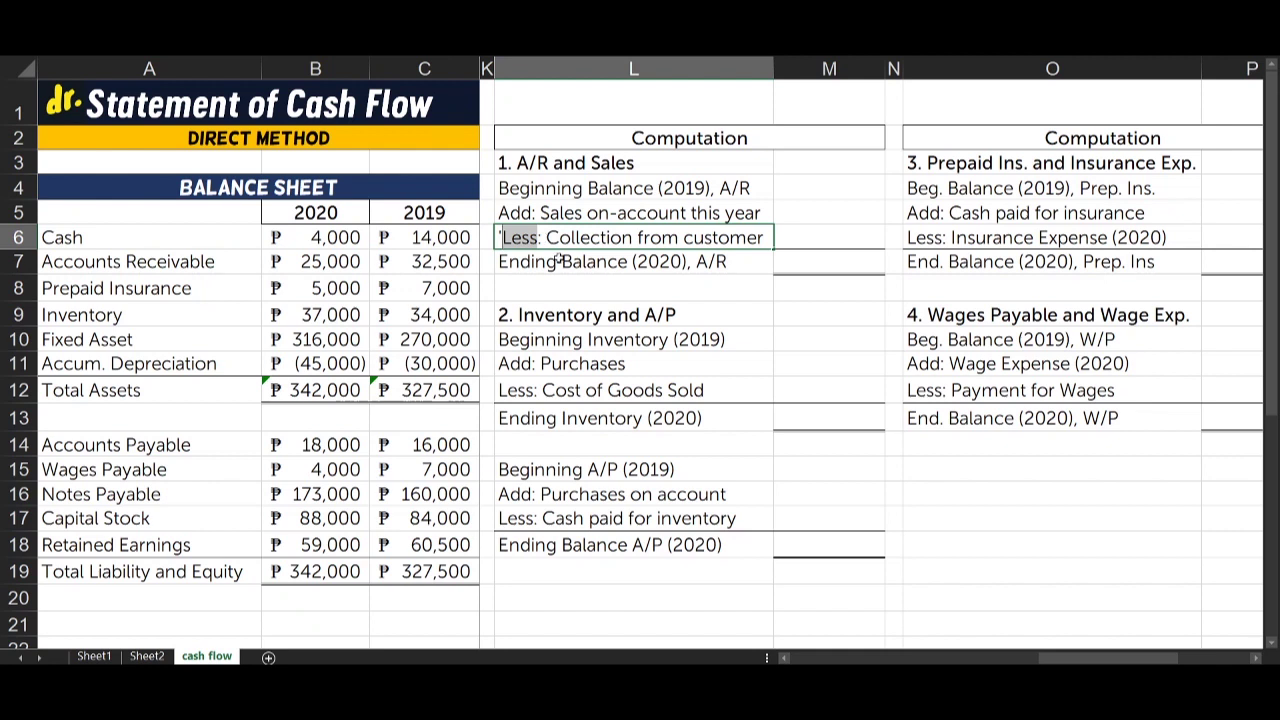
left_click_drag(550, 262, 787, 262)
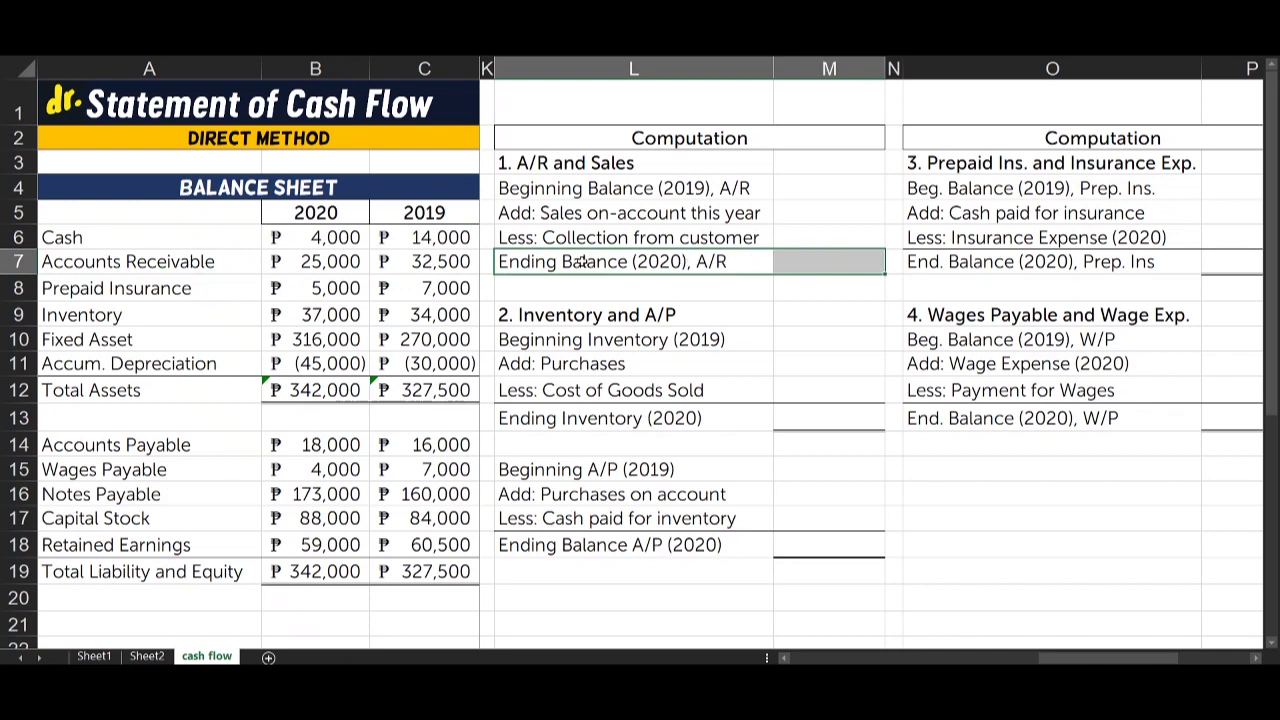
left_click(828, 261)
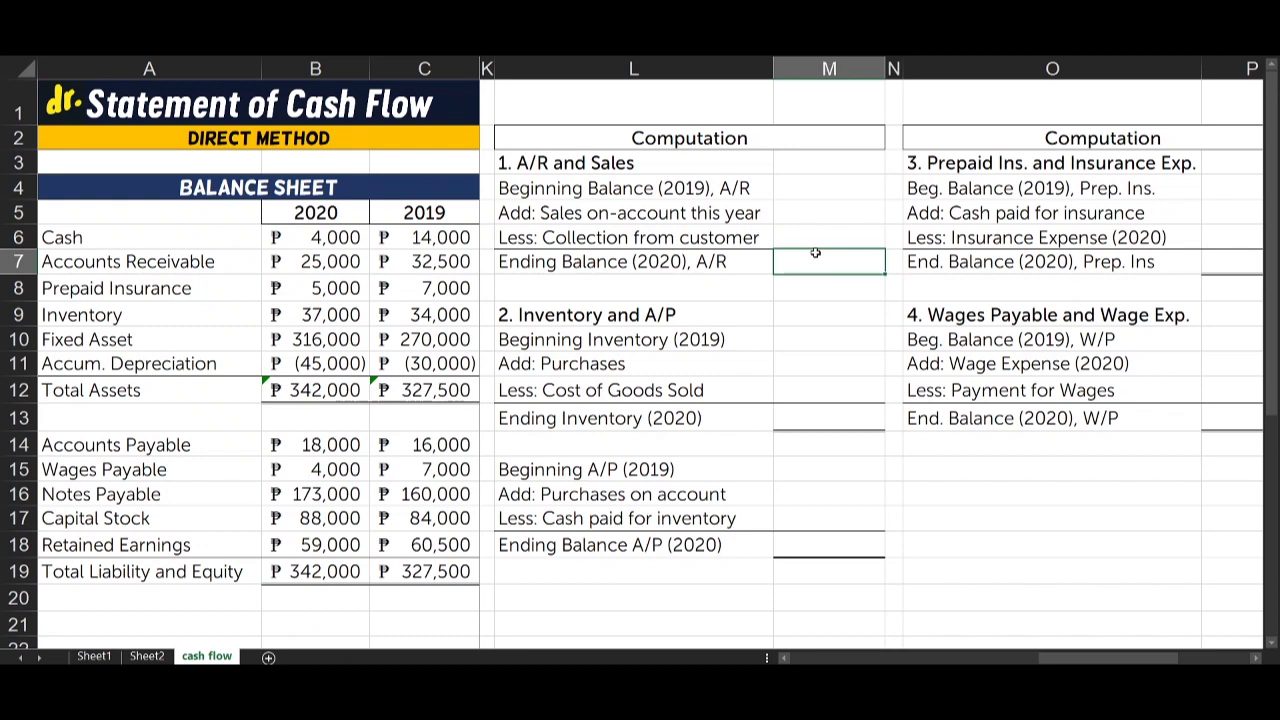
- Link the 2019 beginning A/R balance in M4 to the 2019 Accounts Receivable amount in C7
left_click(840, 194)
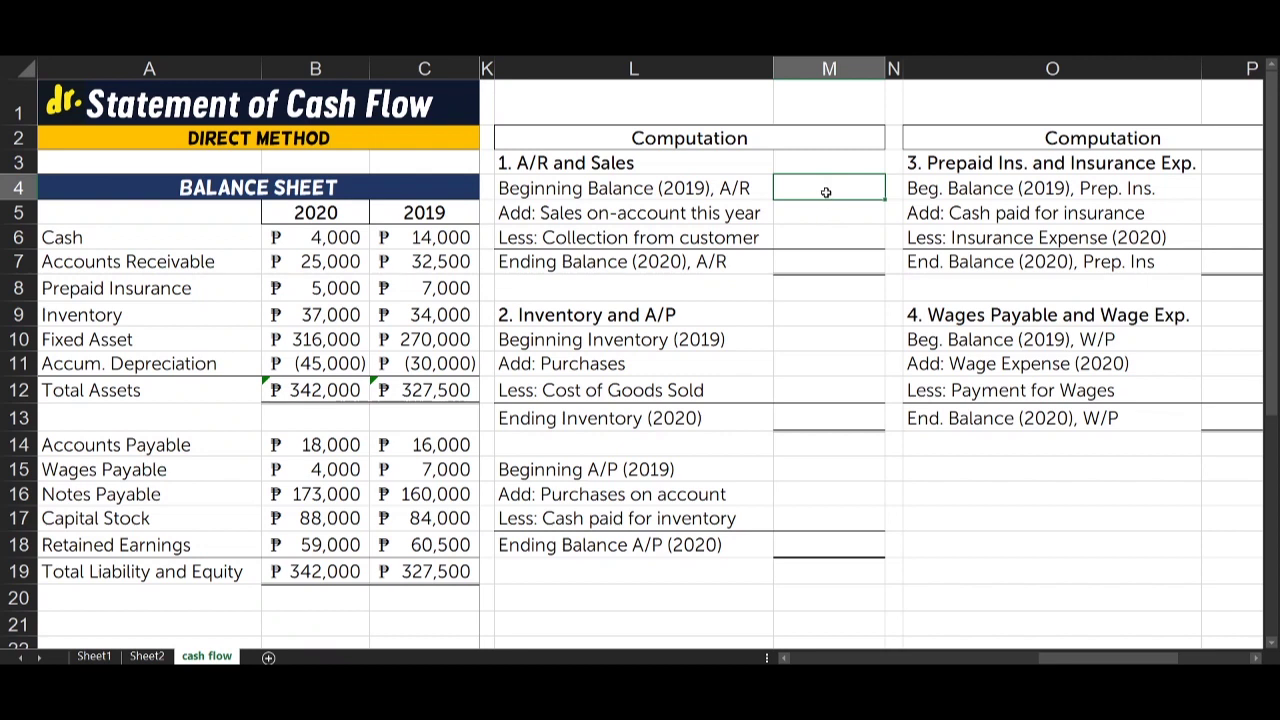
type("=")
left_click(400, 261)
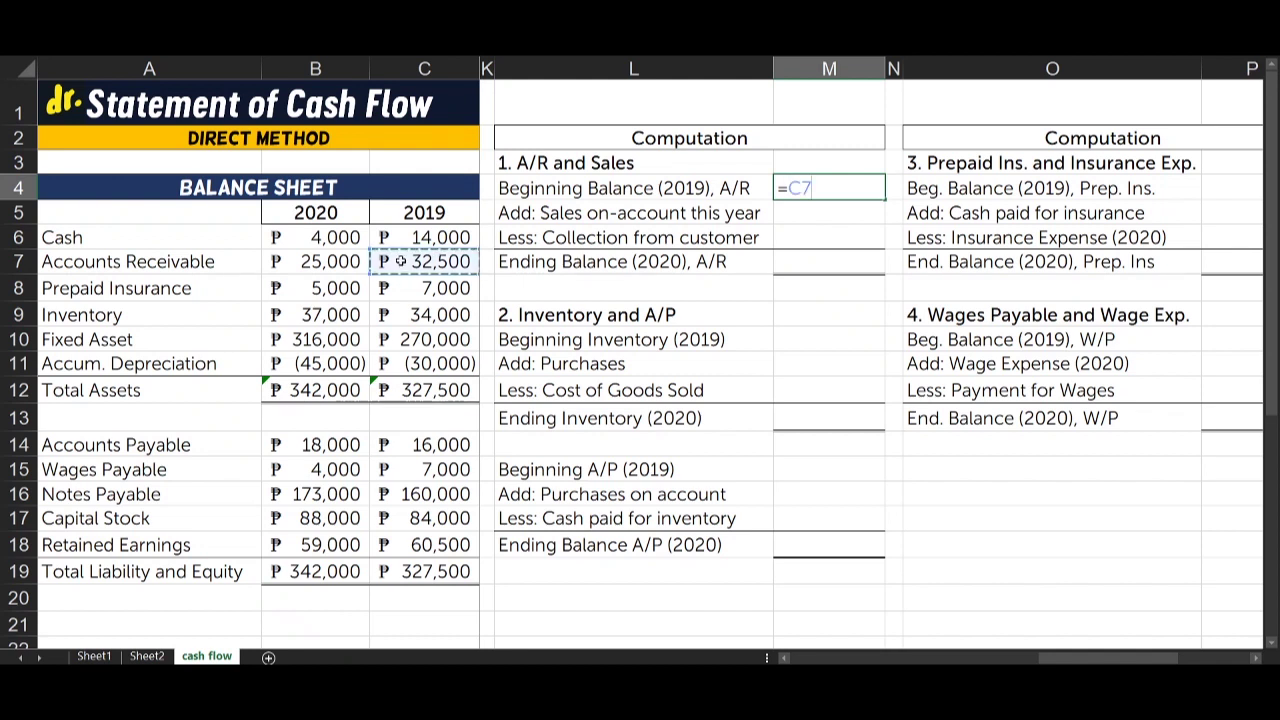
key("Return")
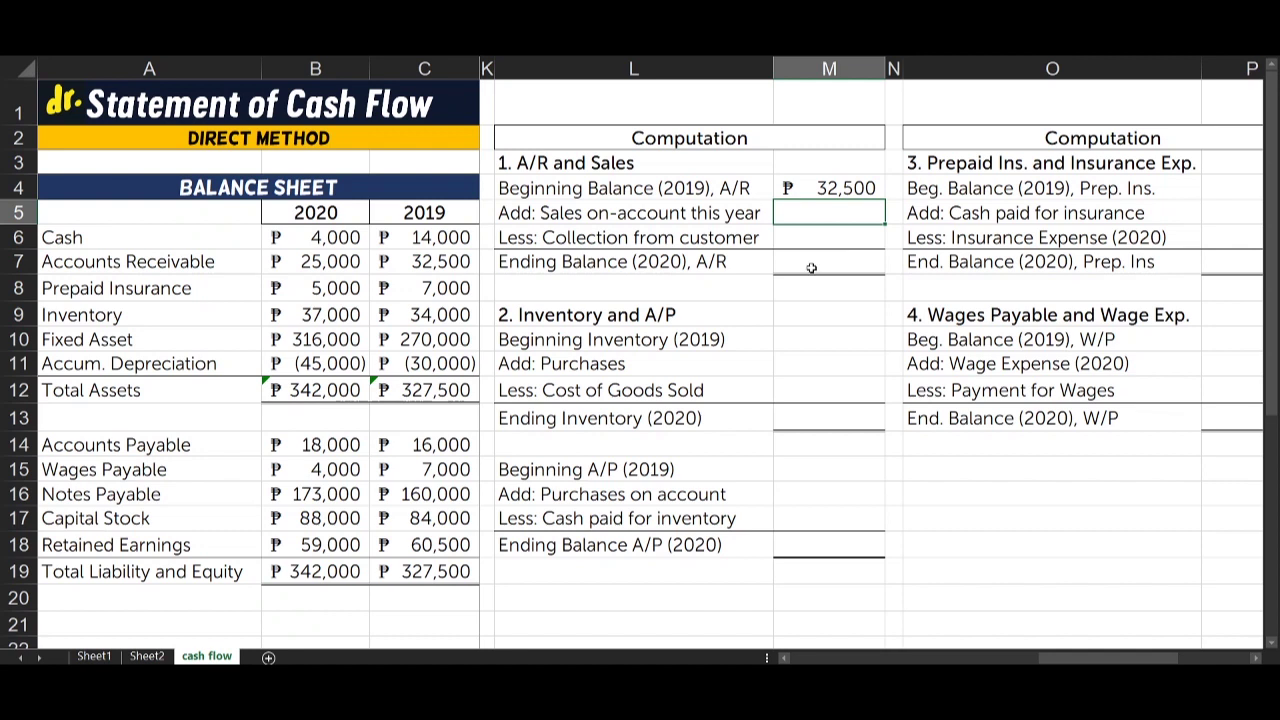
- Link the 2020 ending A/R balance in M7 to the 2020 Accounts Receivable amount in B7
left_click_drag(812, 266, 838, 259)
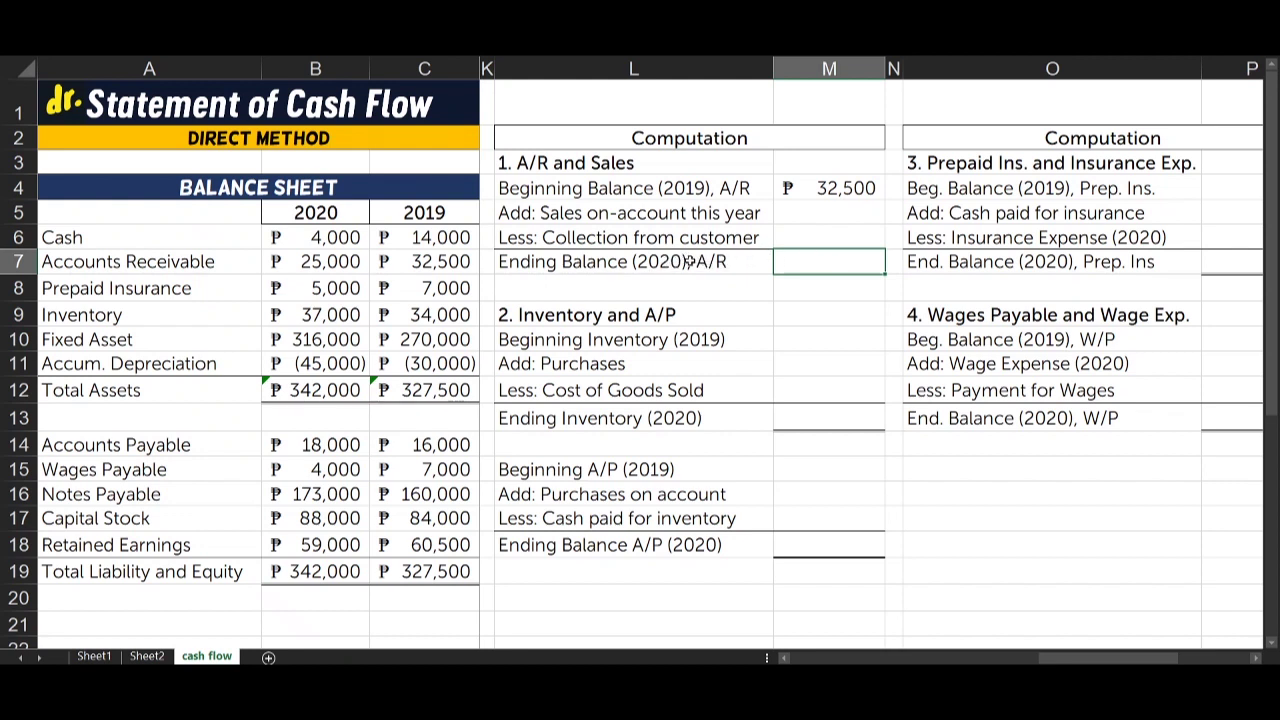
type("=")
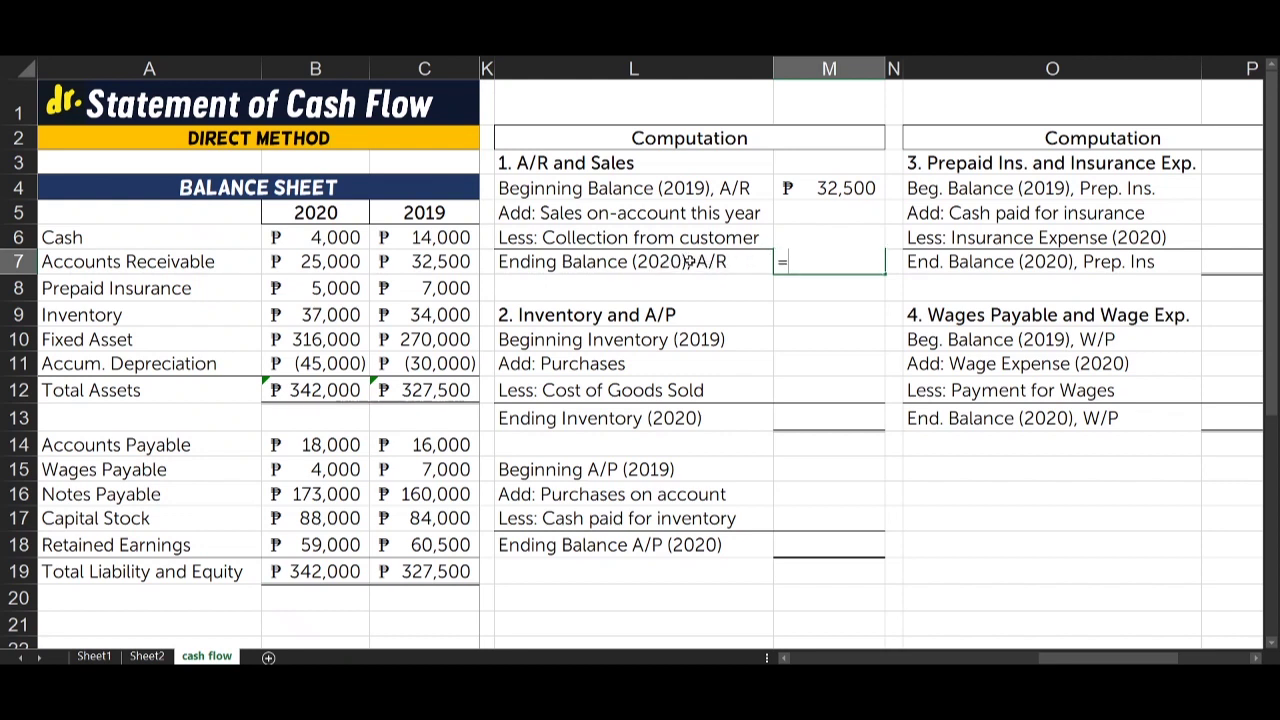
left_click(293, 261)
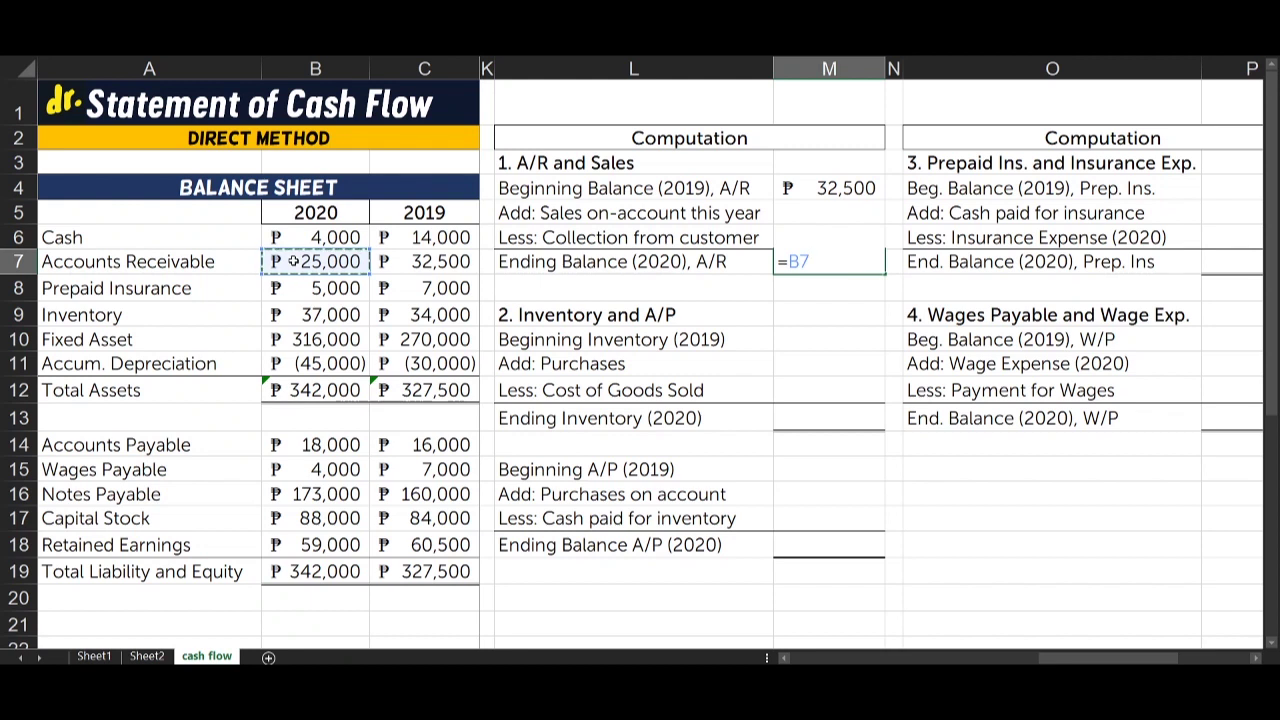
key("Return")
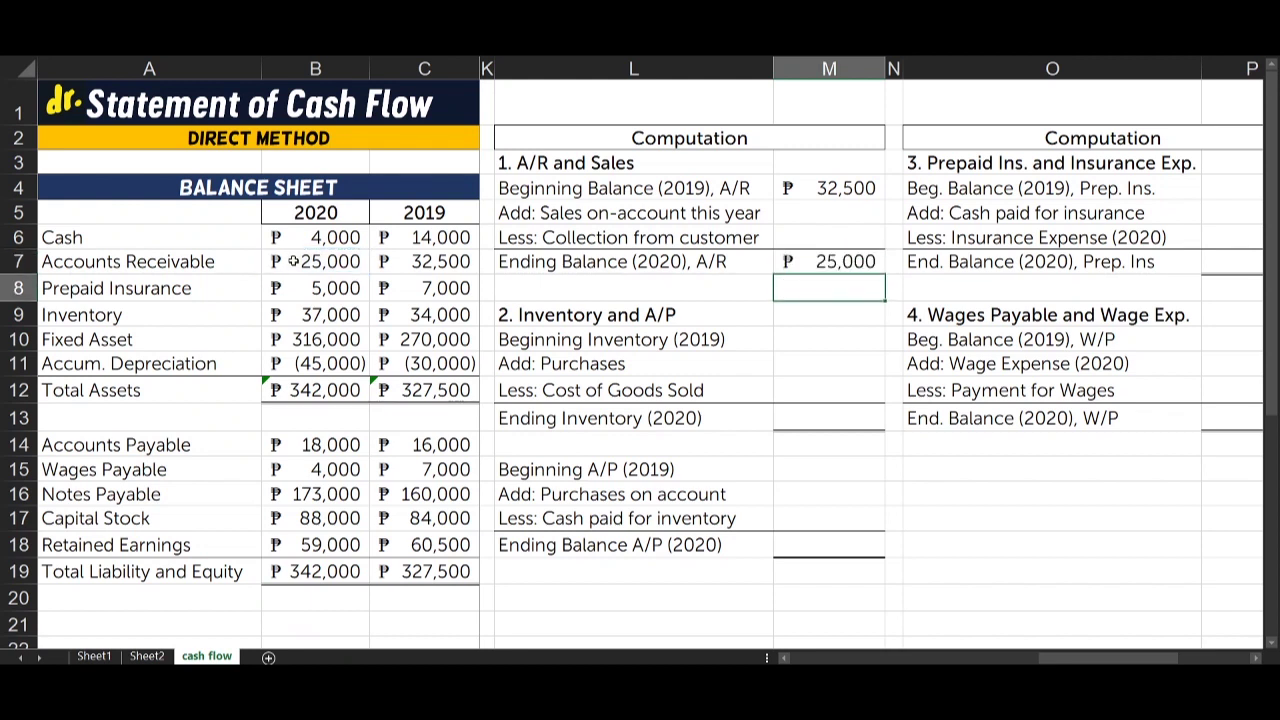
- Check the first item under Other Facts and the 2020 Sales figure in the income statement for the sales on-account line
left_click(590, 213)
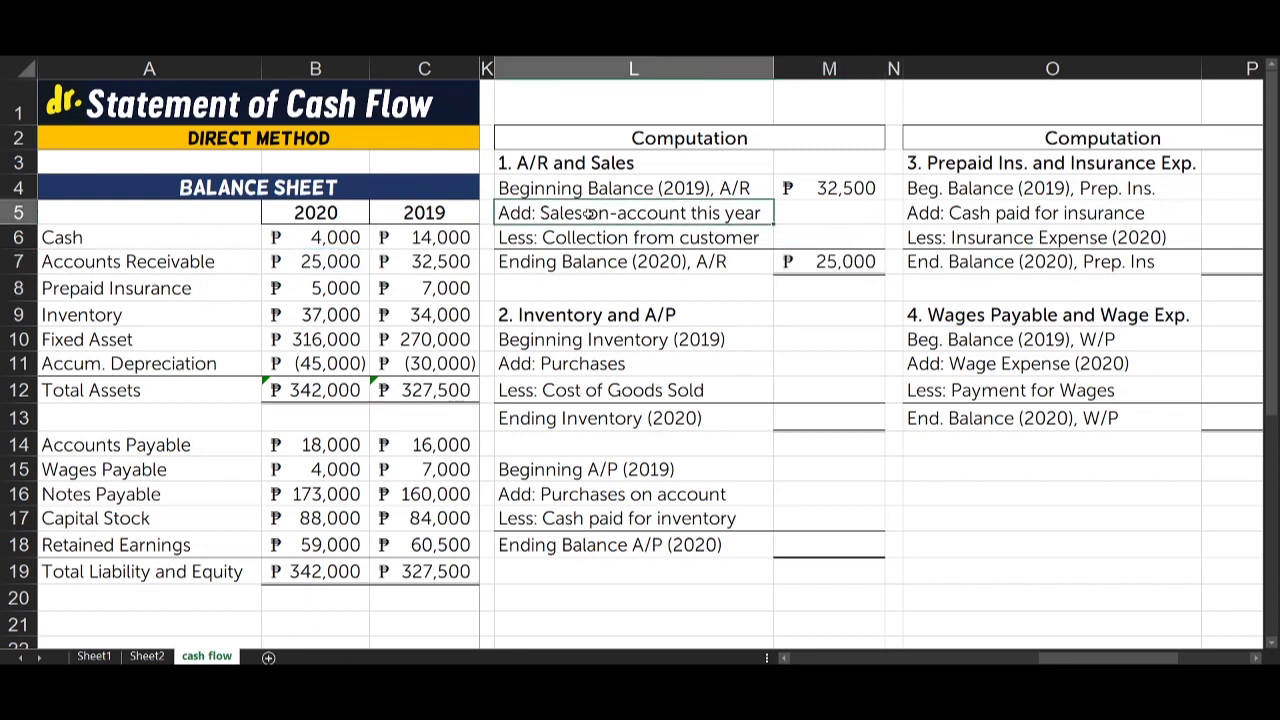
left_click_drag(590, 213, 806, 208)
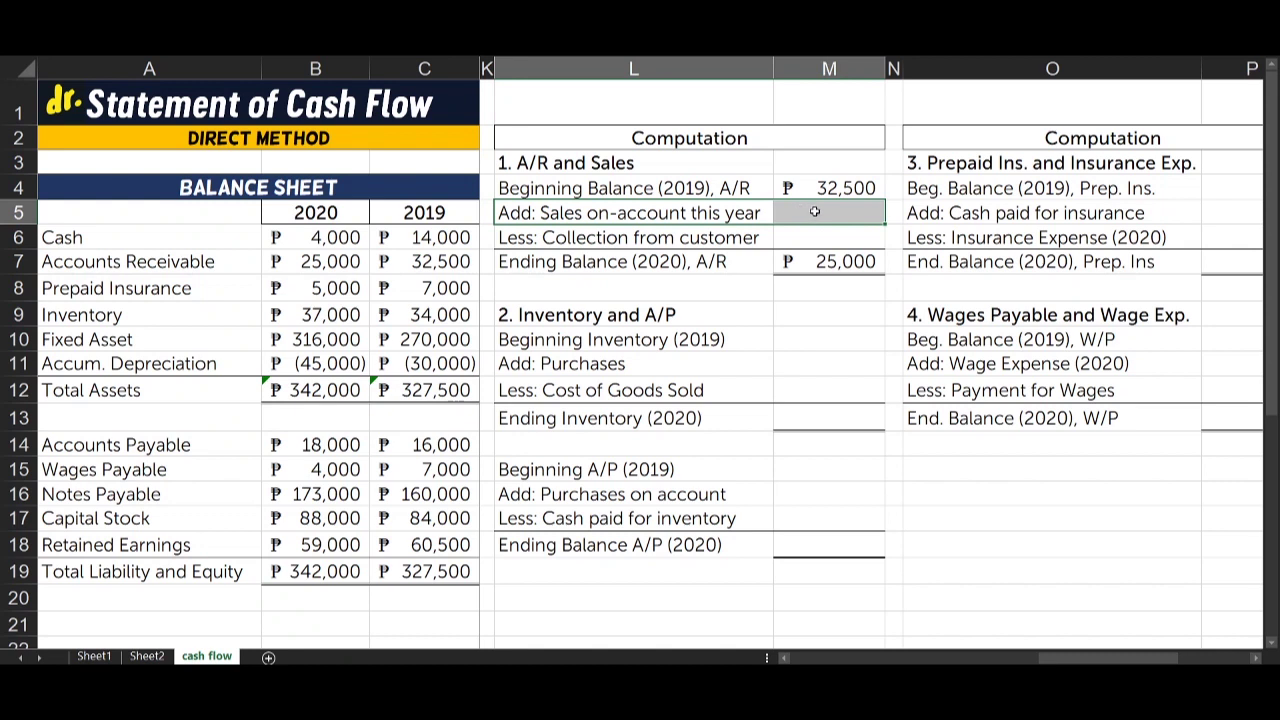
left_click(816, 212)
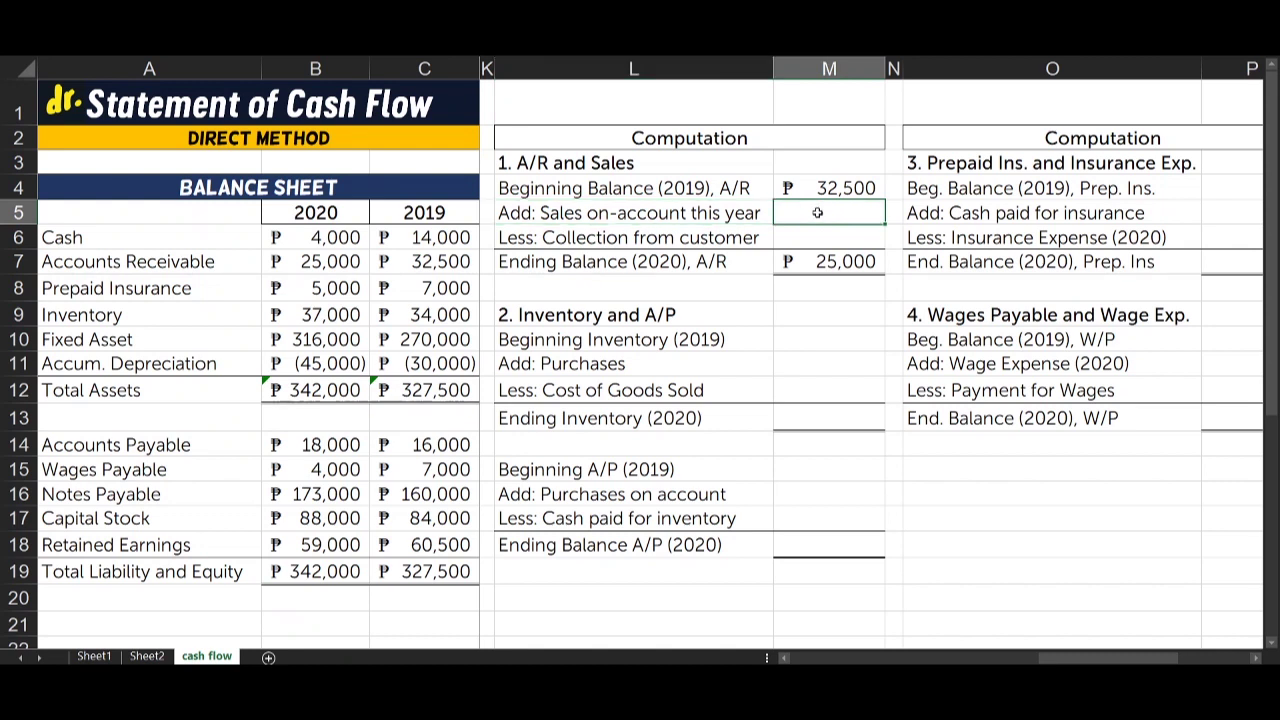
scroll(817, 212, "left", 3)
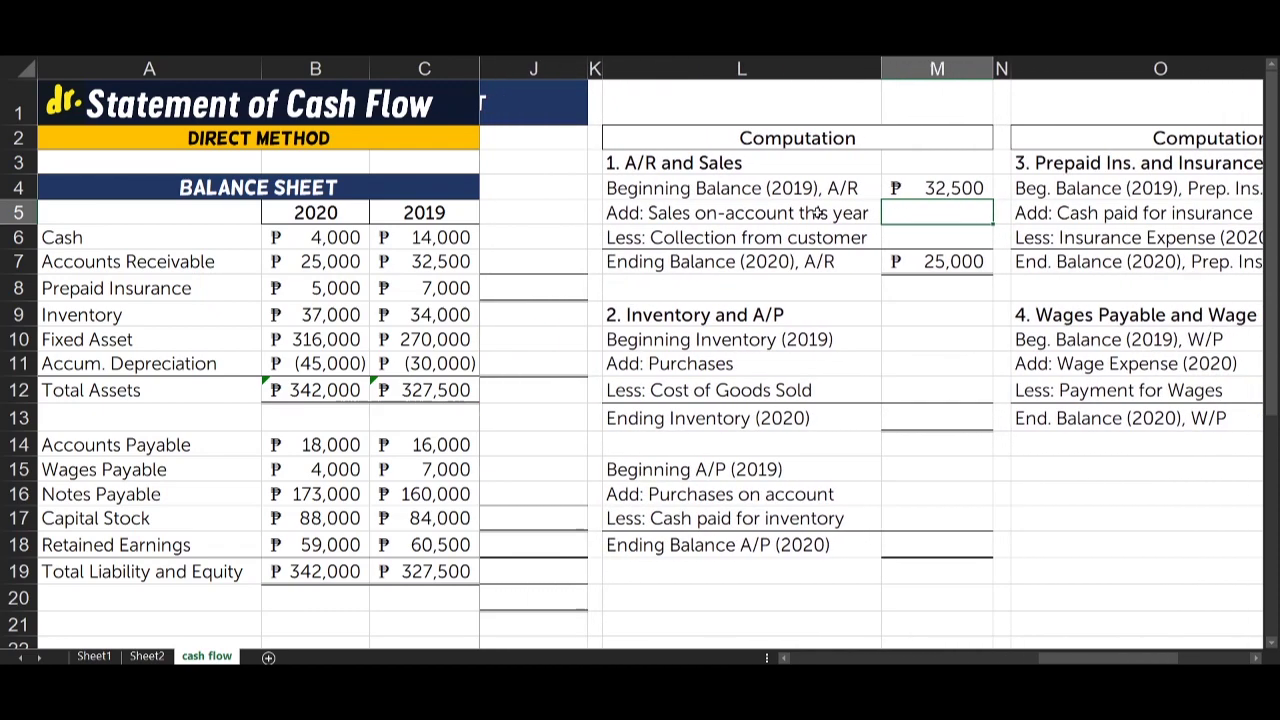
scroll(817, 212, "left", 5)
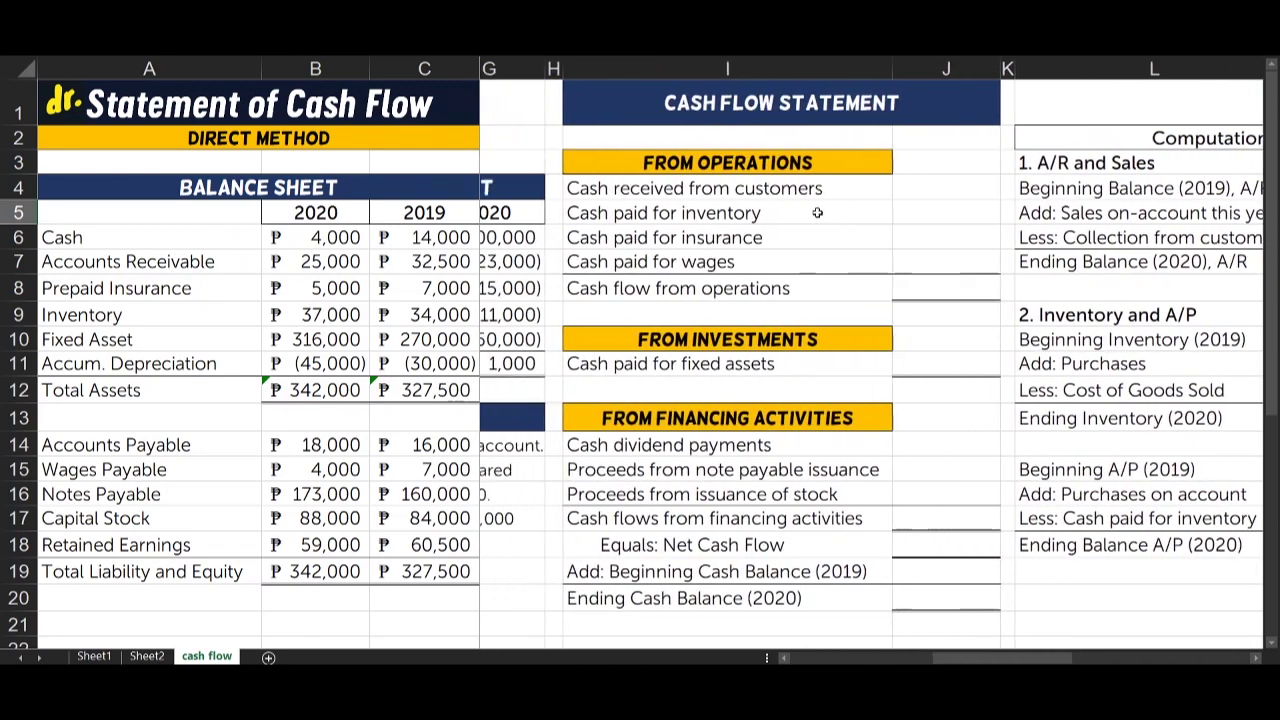
scroll(817, 212, "left", 5)
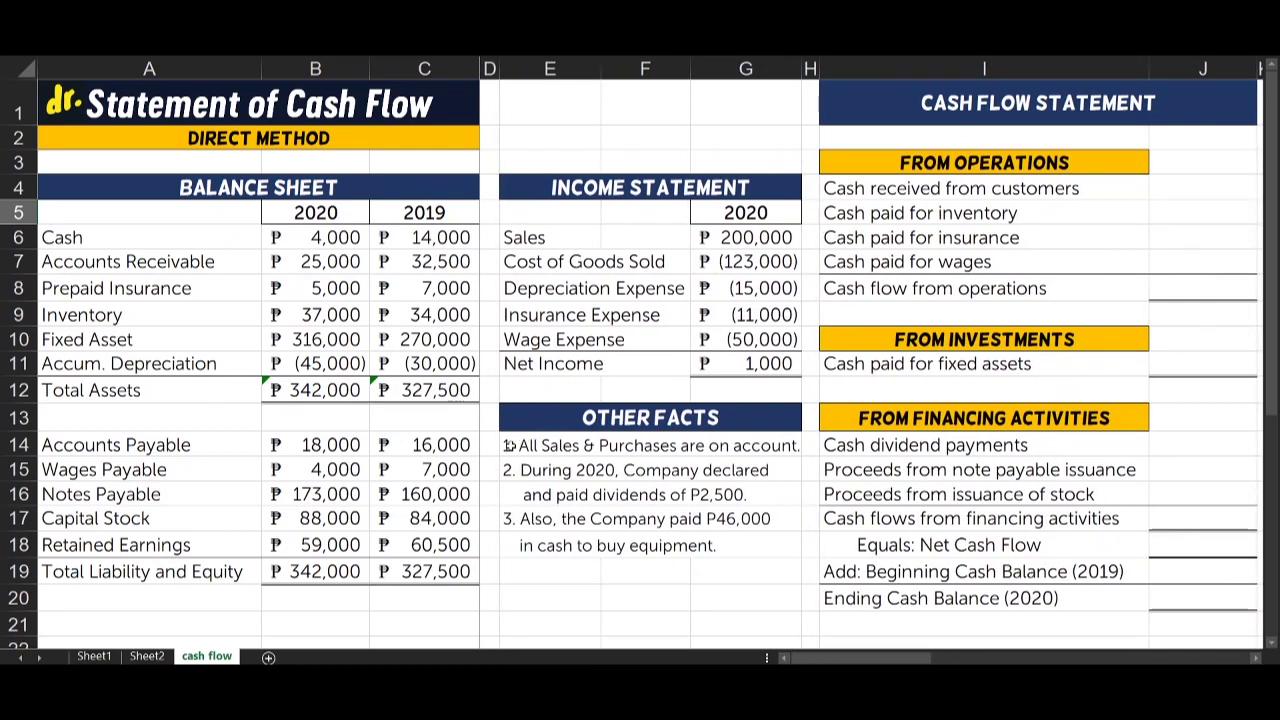
mouse_move(509, 445)
left_mouse_down()
mouse_move(784, 445)
mouse_move(547, 450)
left_mouse_up()
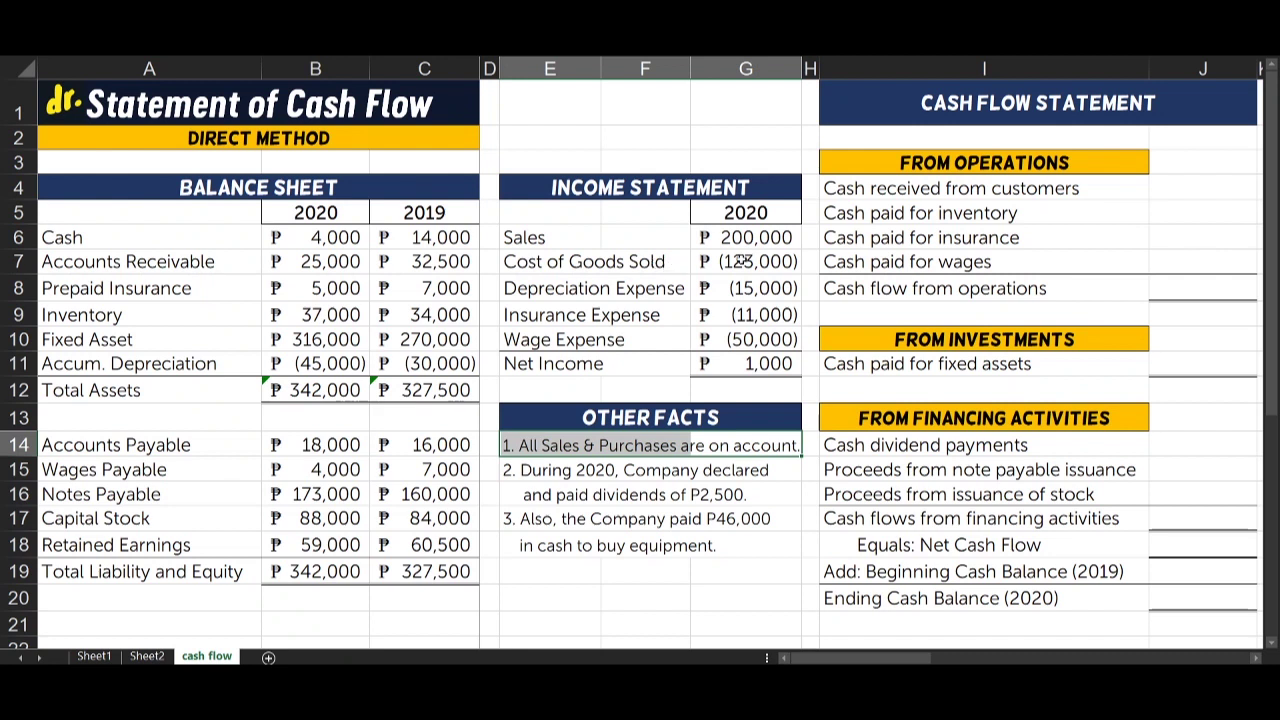
left_click_drag(565, 230, 760, 232)
left_click(773, 236)
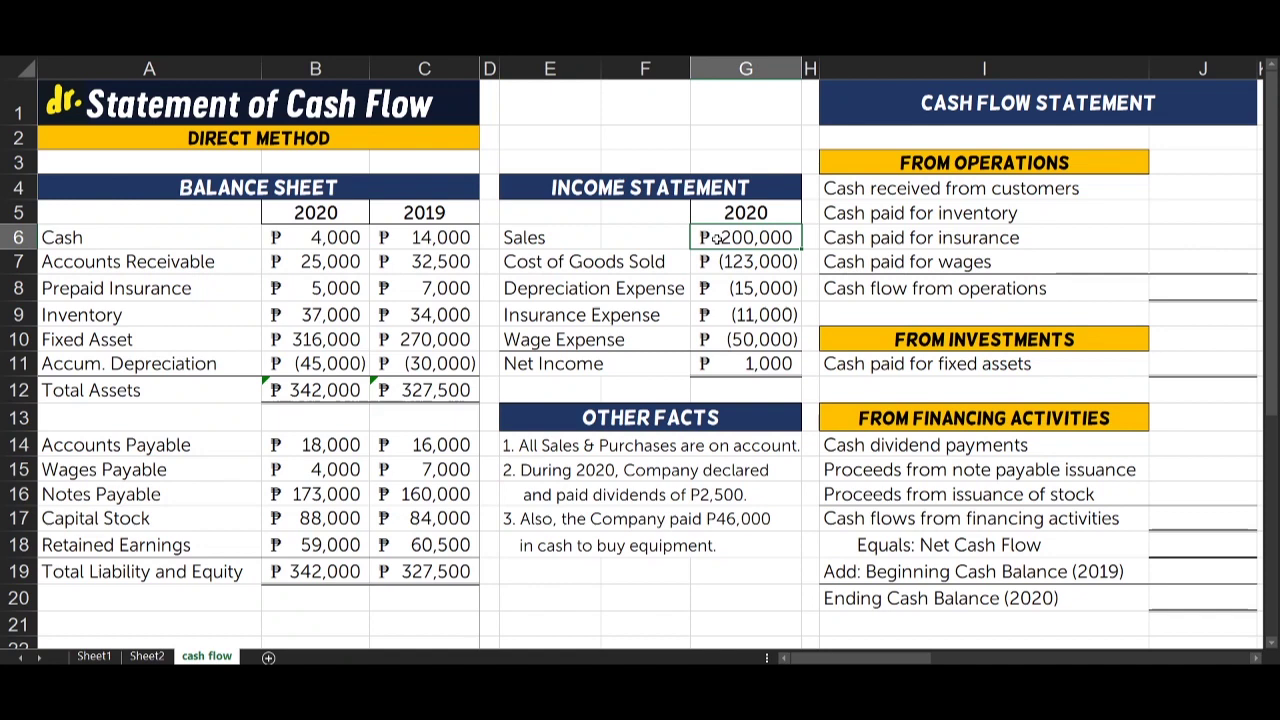
- Link the sales on-account amount in M5 to the income statement's 2020 Sales figure in G6
scroll(716, 237, "right", 5)
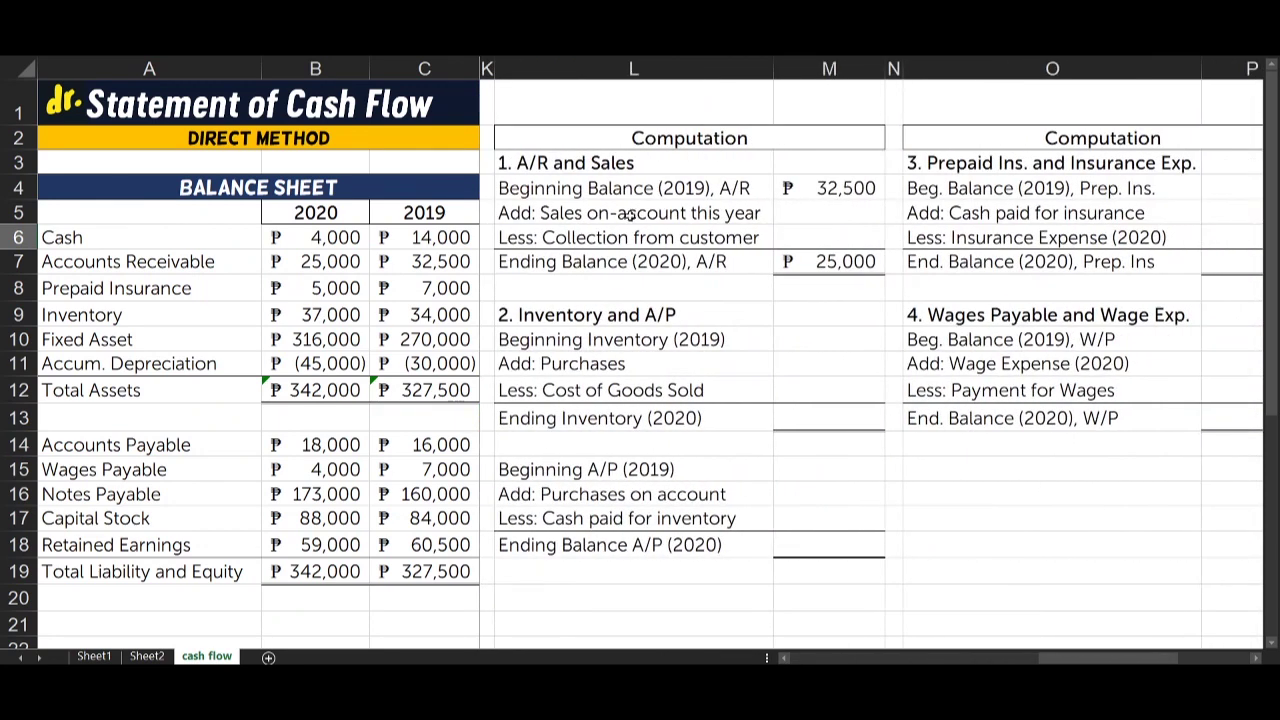
left_click_drag(750, 212, 806, 209)
left_click(819, 219)
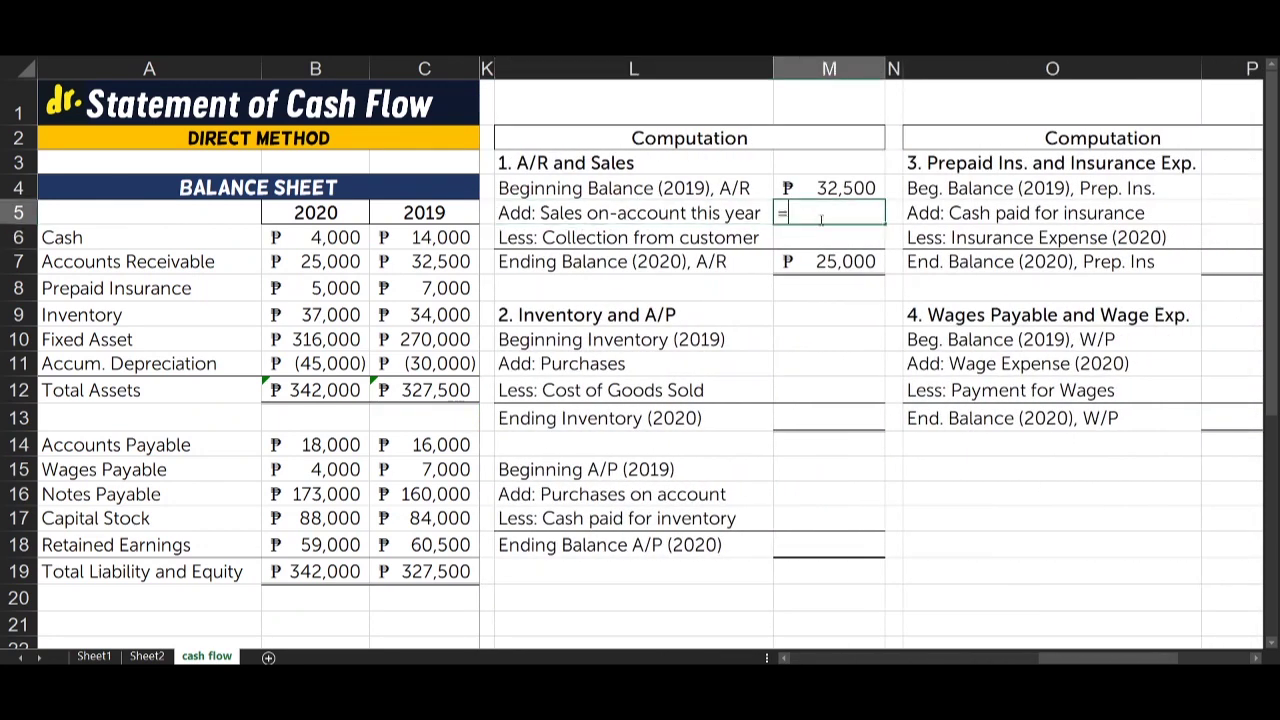
scroll(714, 214, "left", 8)
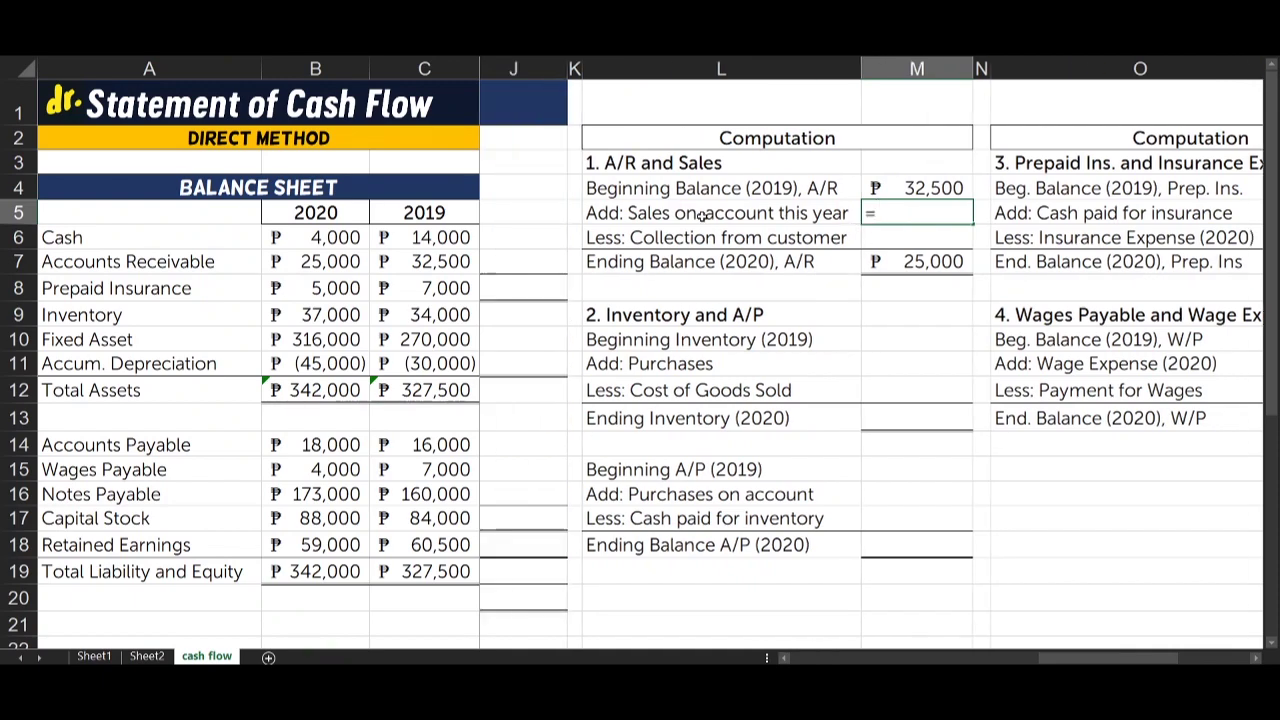
scroll(703, 213, "left", 2)
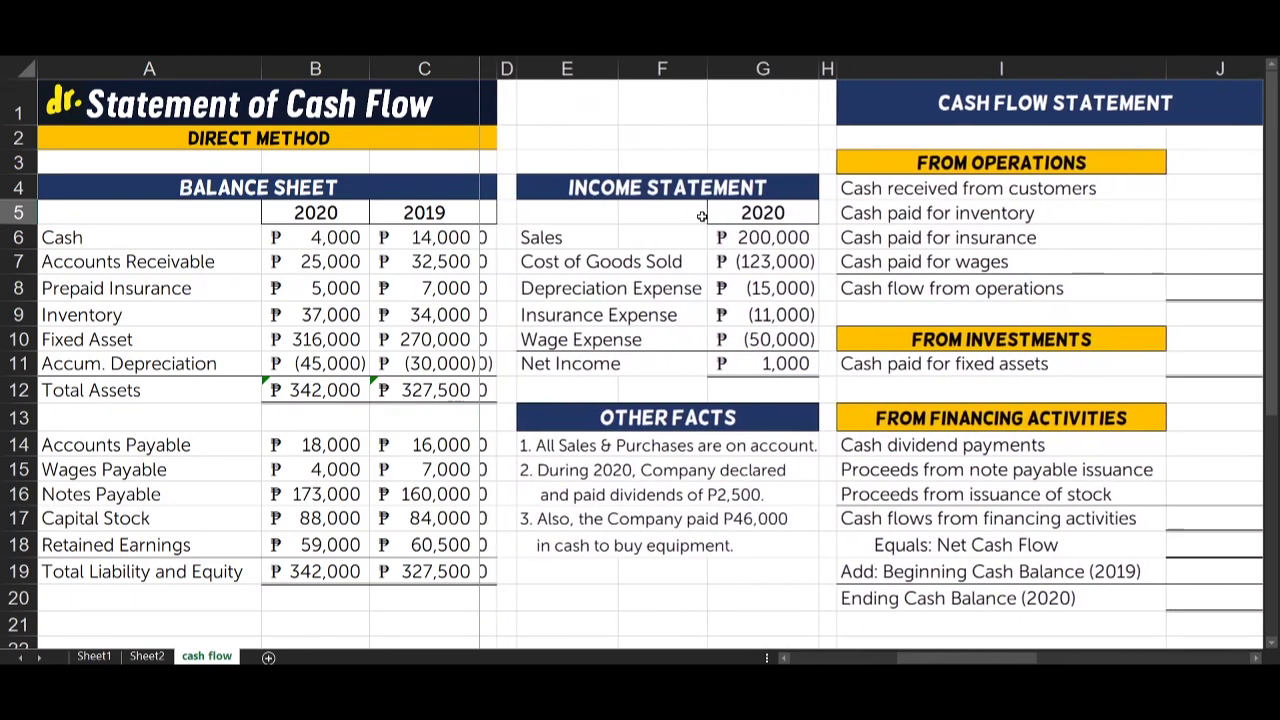
left_click(752, 237)
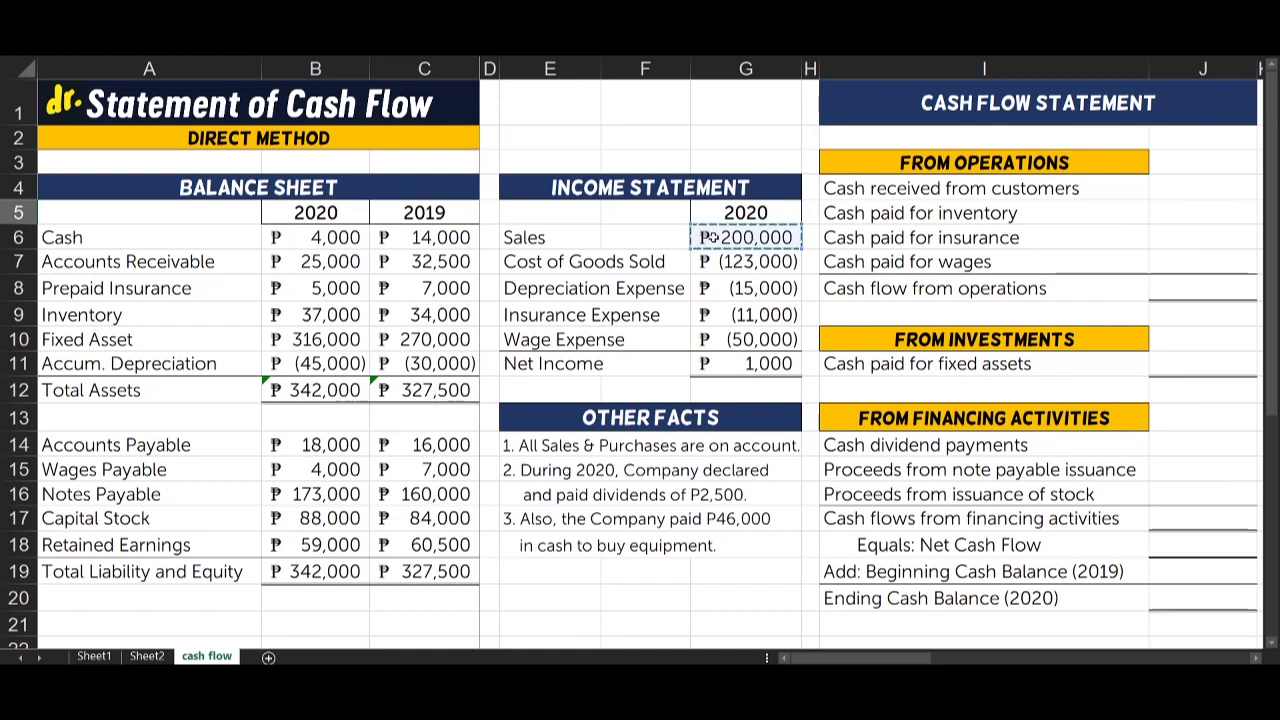
key("Return")
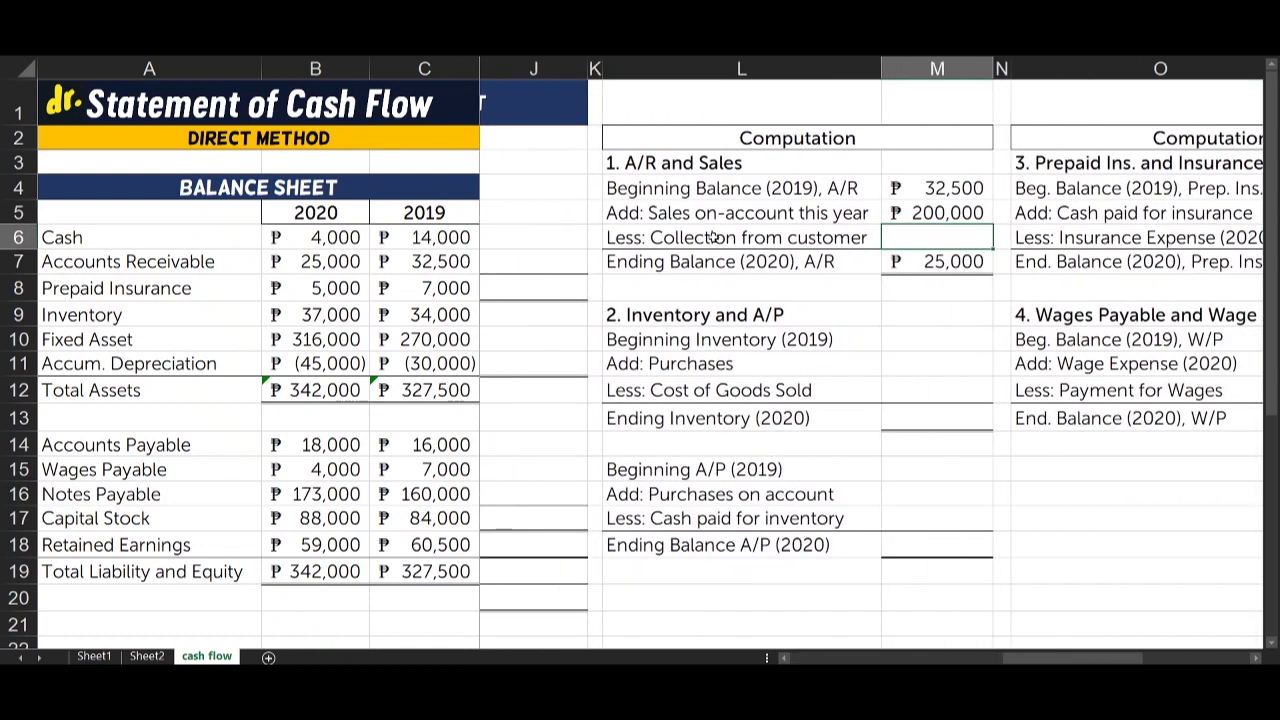
scroll(712, 234, "right", 3)
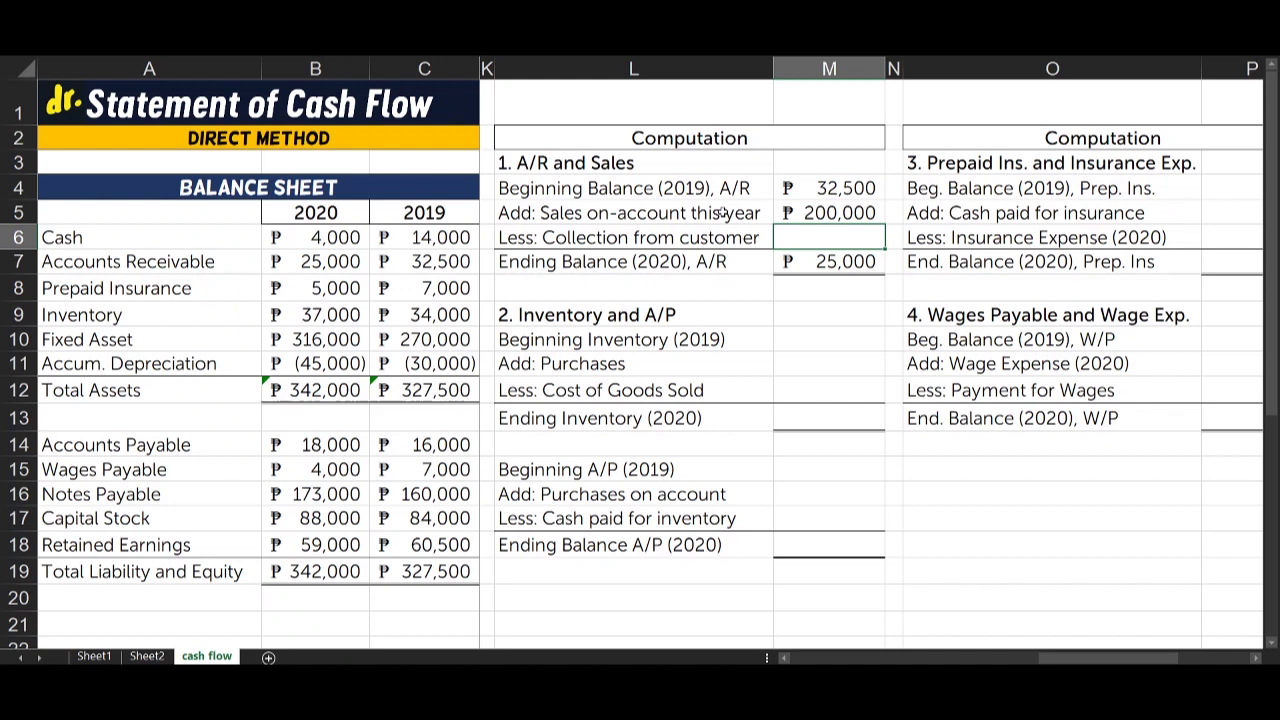
left_click_drag(840, 188, 850, 266)
left_click(850, 266)
left_click(537, 240)
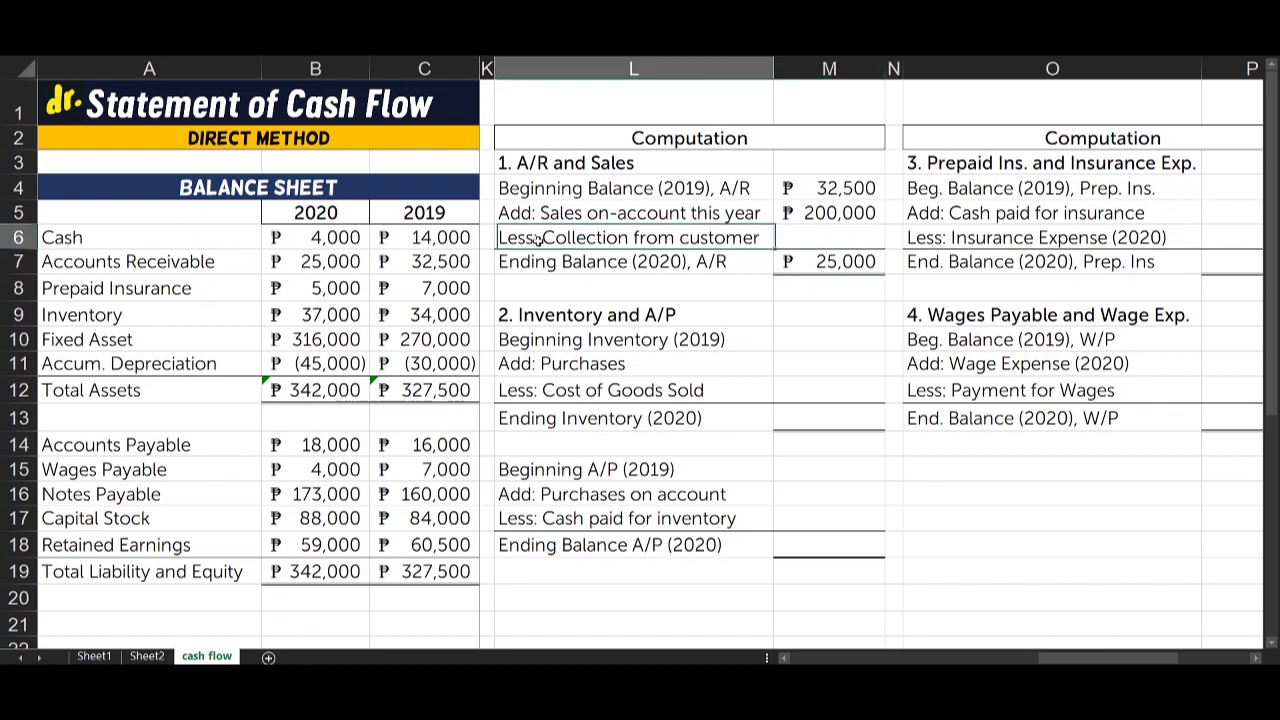
left_click_drag(537, 240, 620, 237)
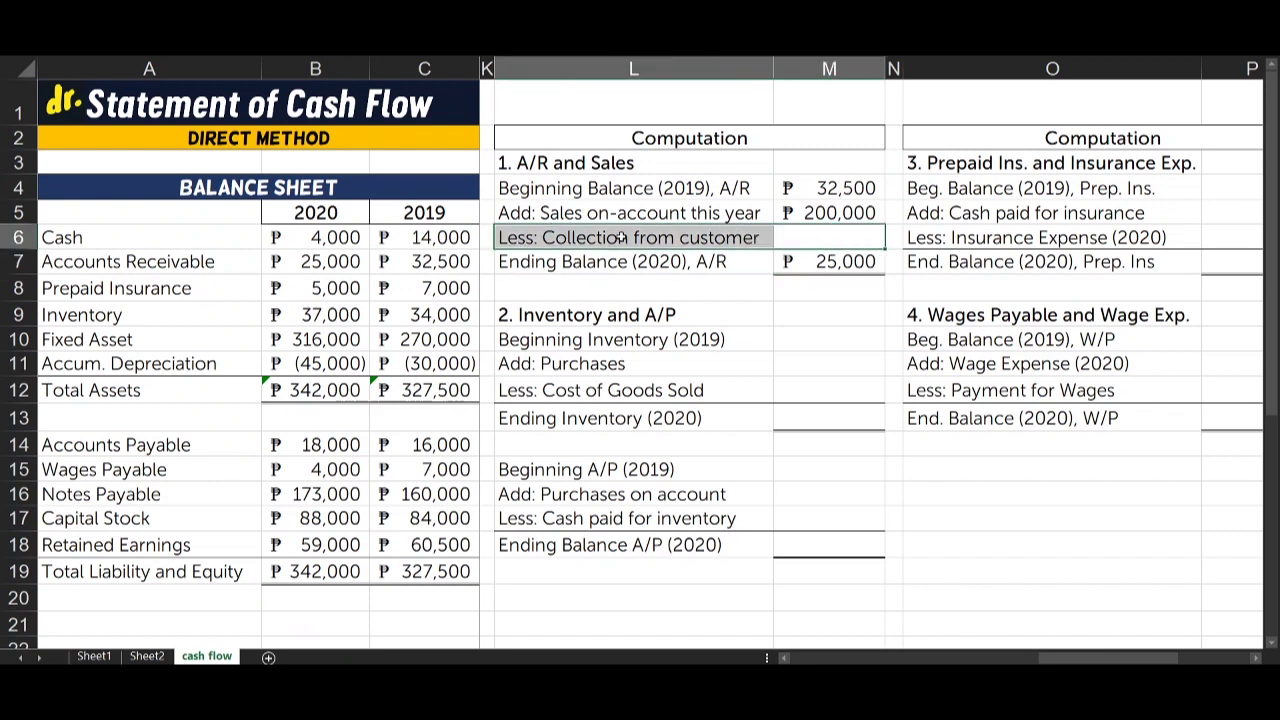
left_click(838, 232)
type("=")
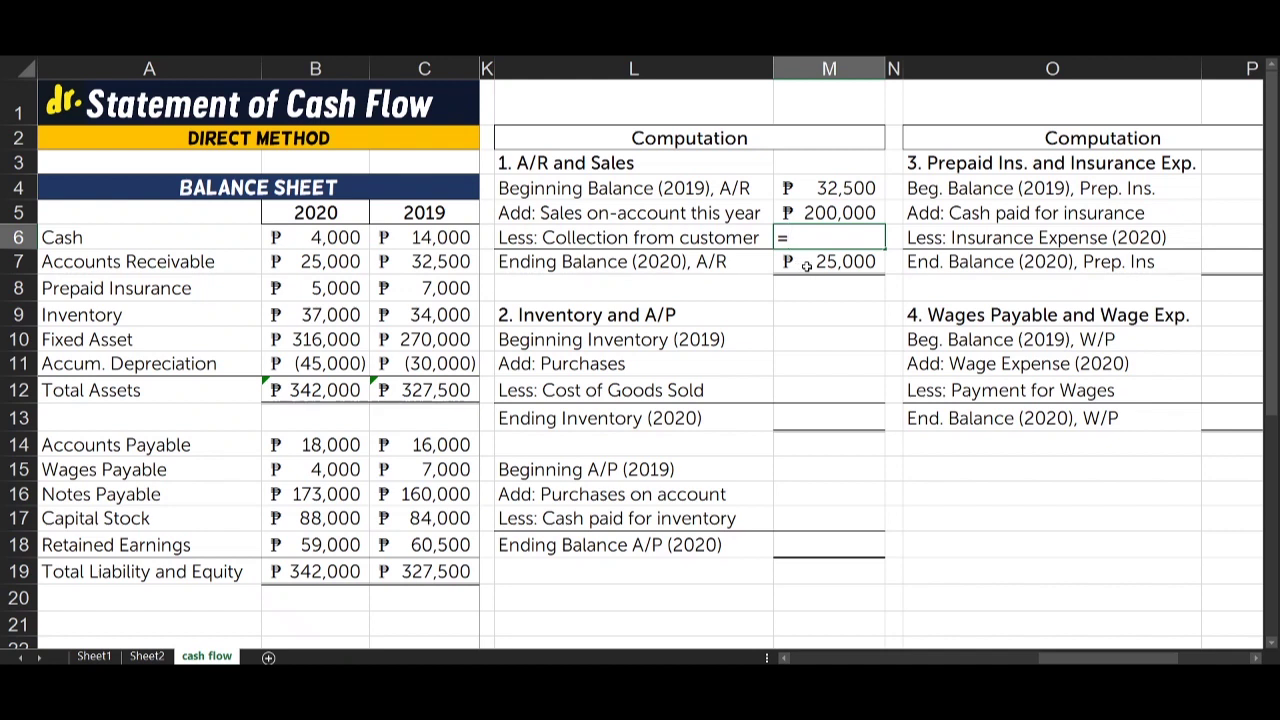
type("25000")
type("-32")
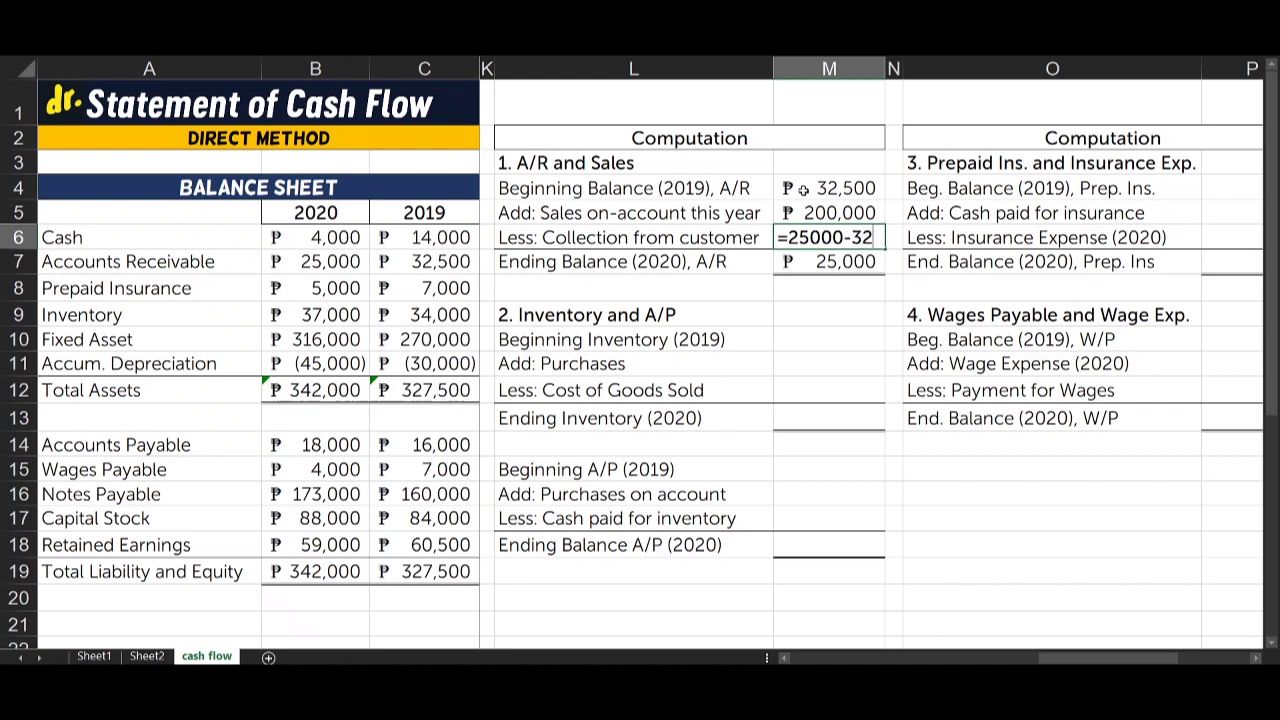
type("500")
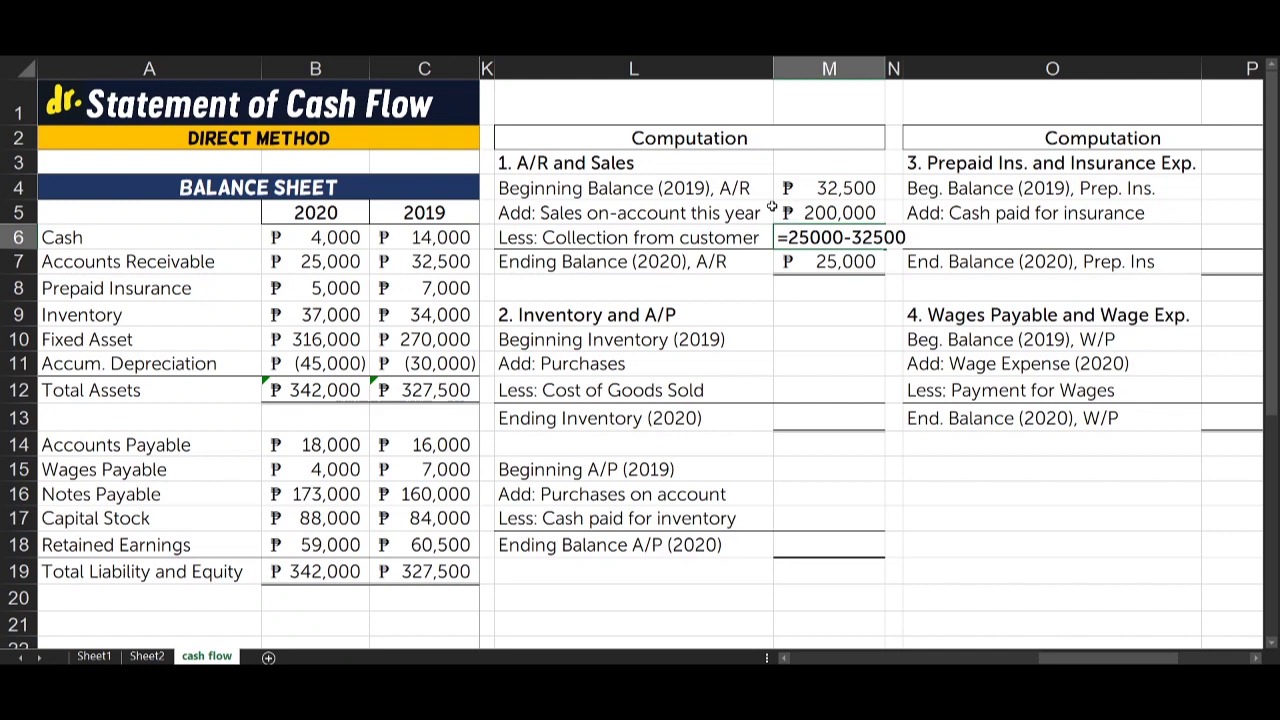
type("-200000")
key("Return")
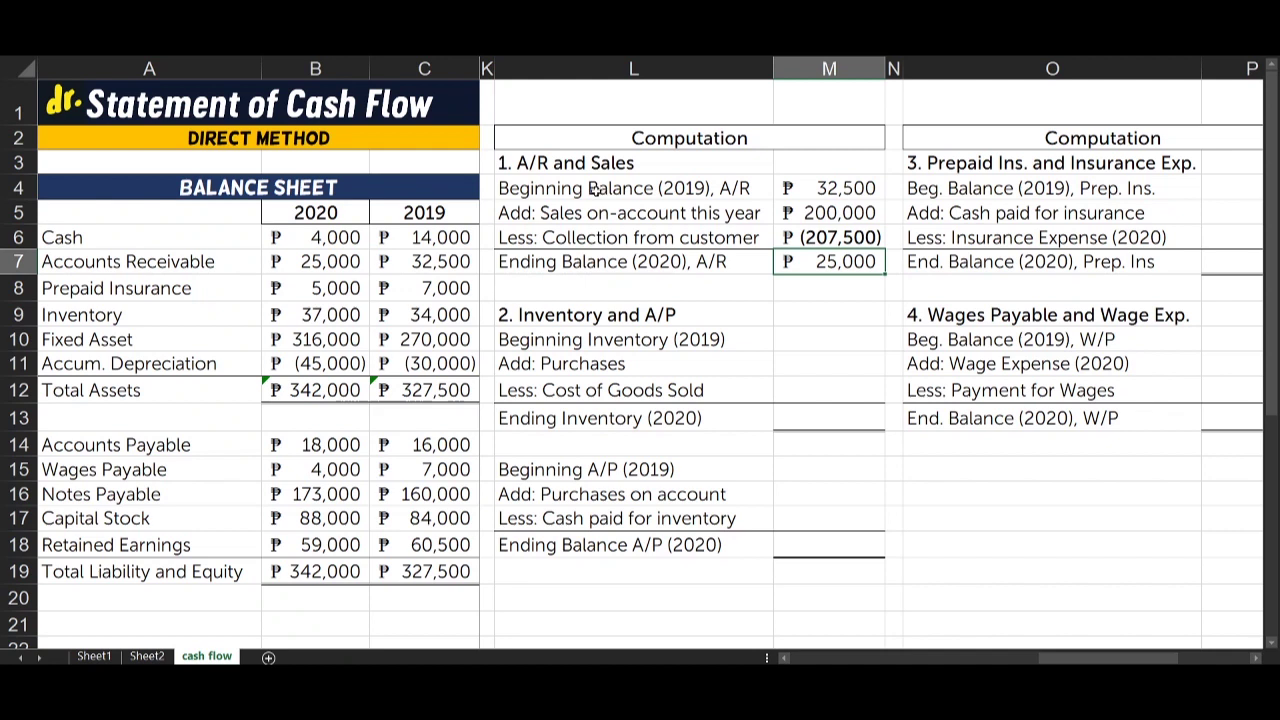
- Enter =207500 in J4 as the cash received from customers in the cash flow statement's operations section
left_click(780, 237)
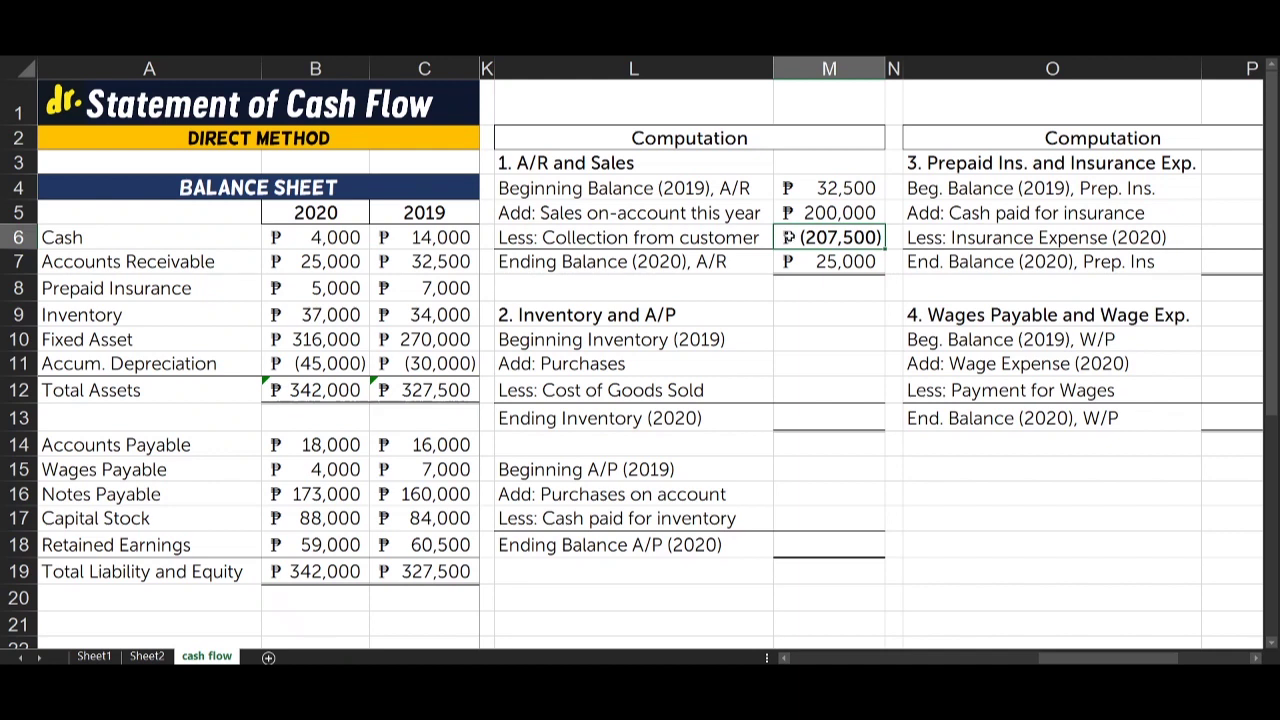
left_click_drag(833, 186, 846, 237)
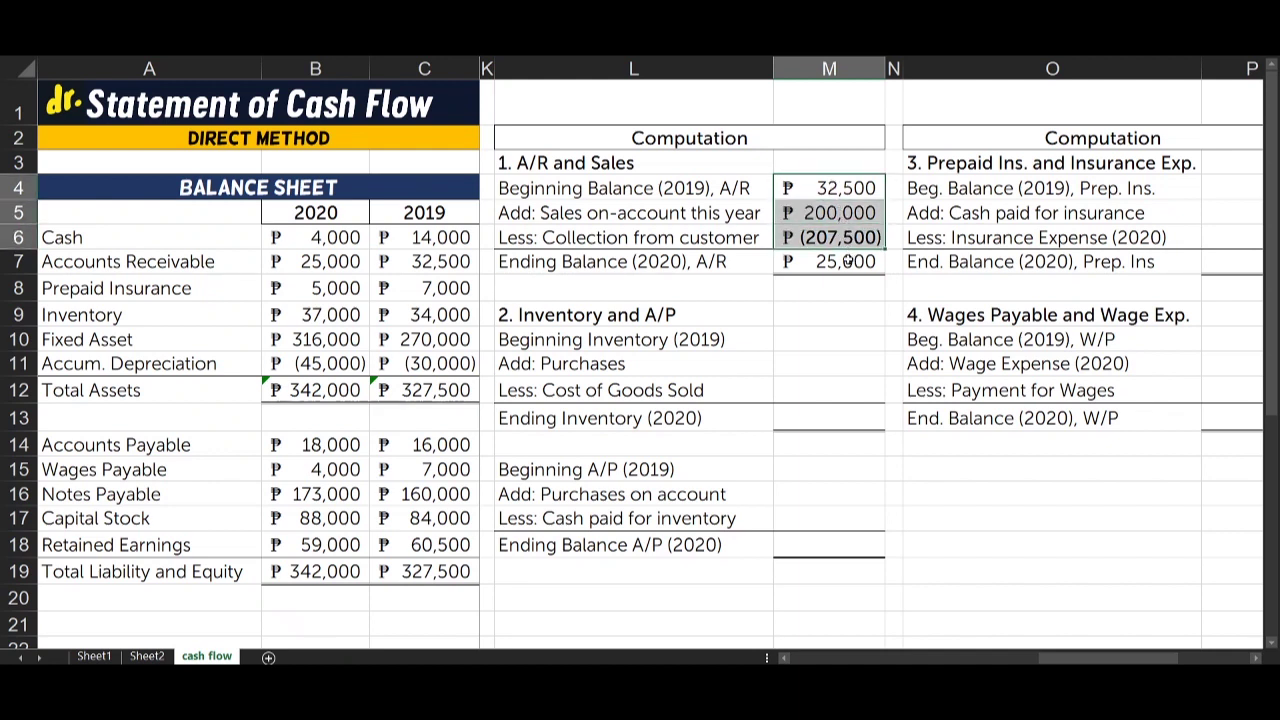
left_click(848, 260)
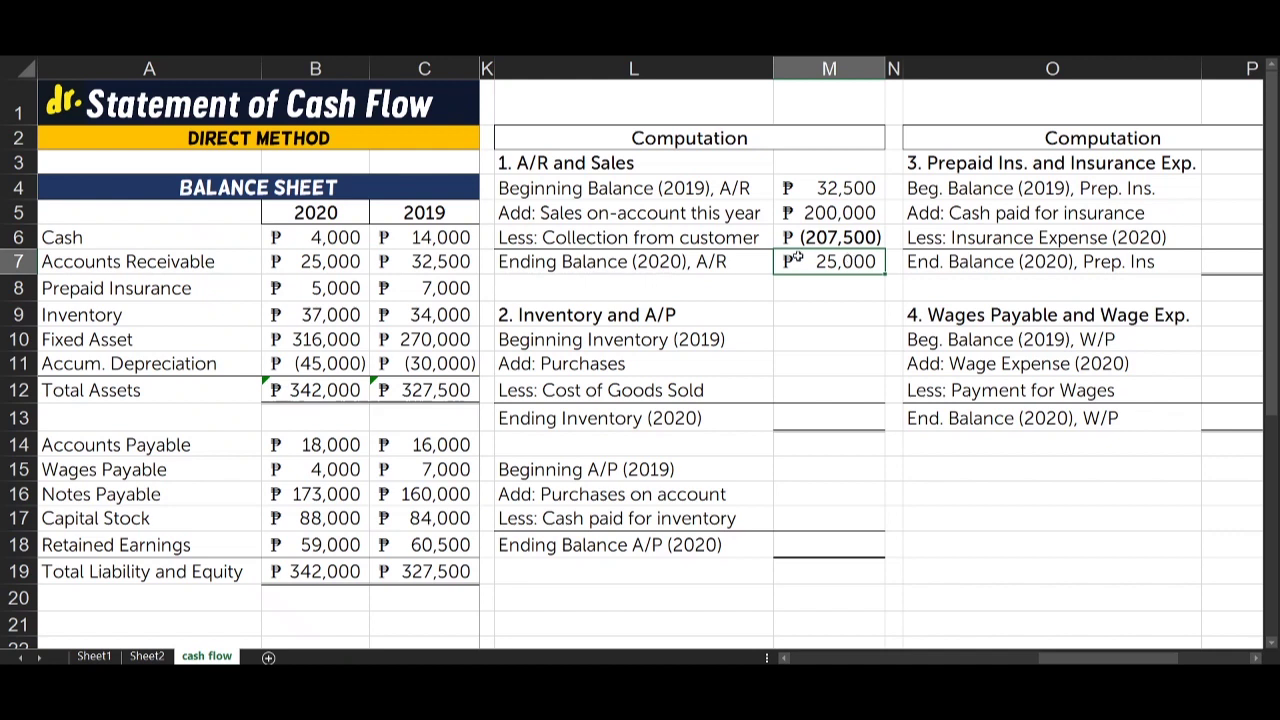
left_click(688, 246)
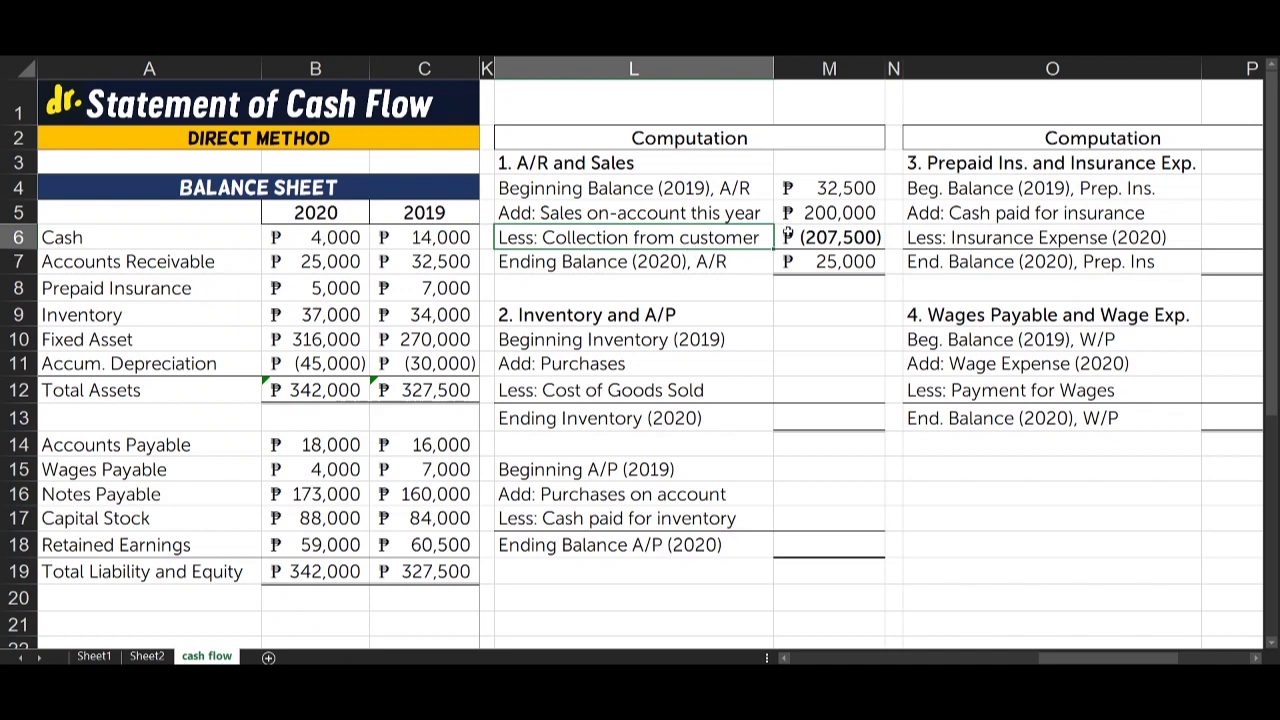
scroll(657, 234, "left", 5)
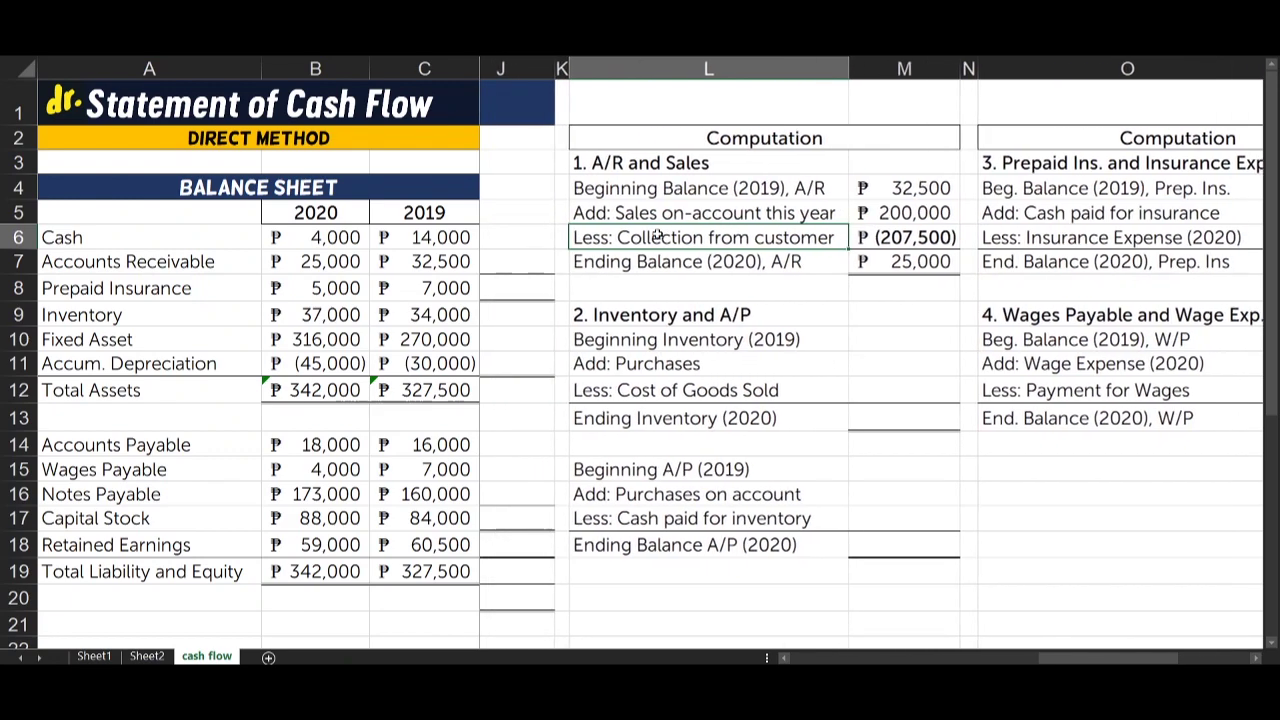
scroll(657, 234, "right", 3)
scroll(657, 234, "left", 3)
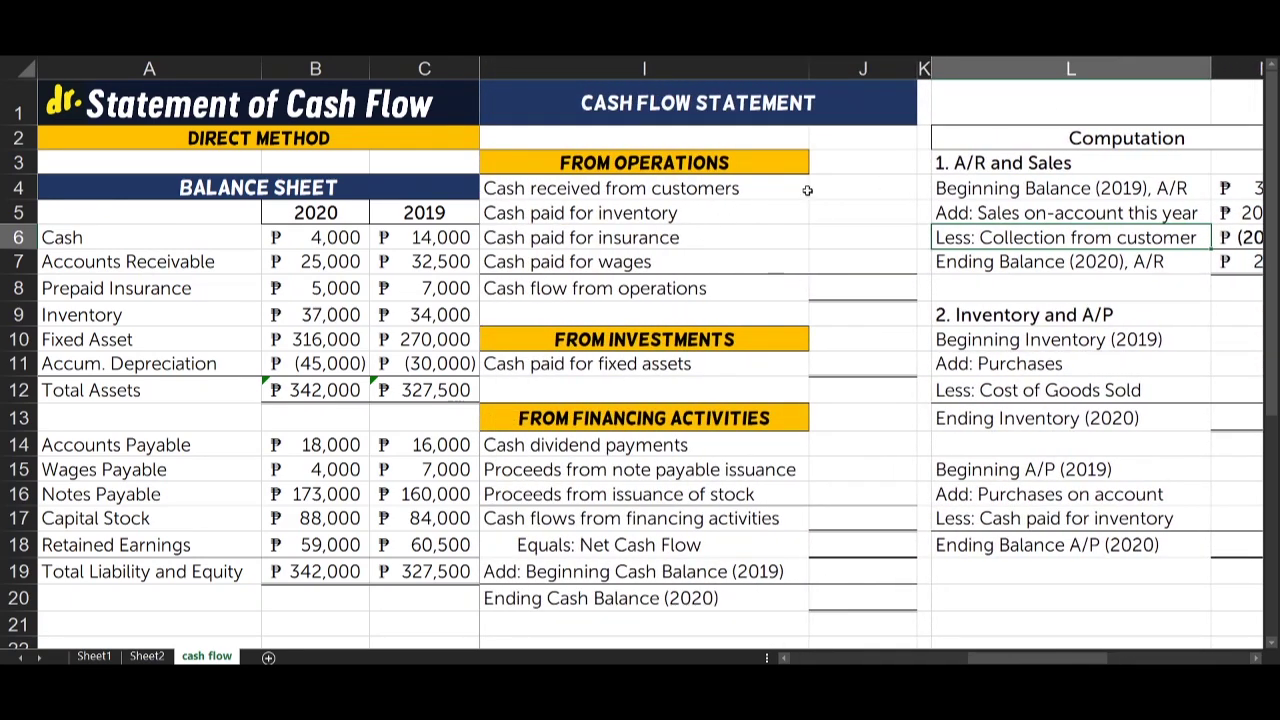
left_click(867, 187)
scroll(867, 187, "left", 1)
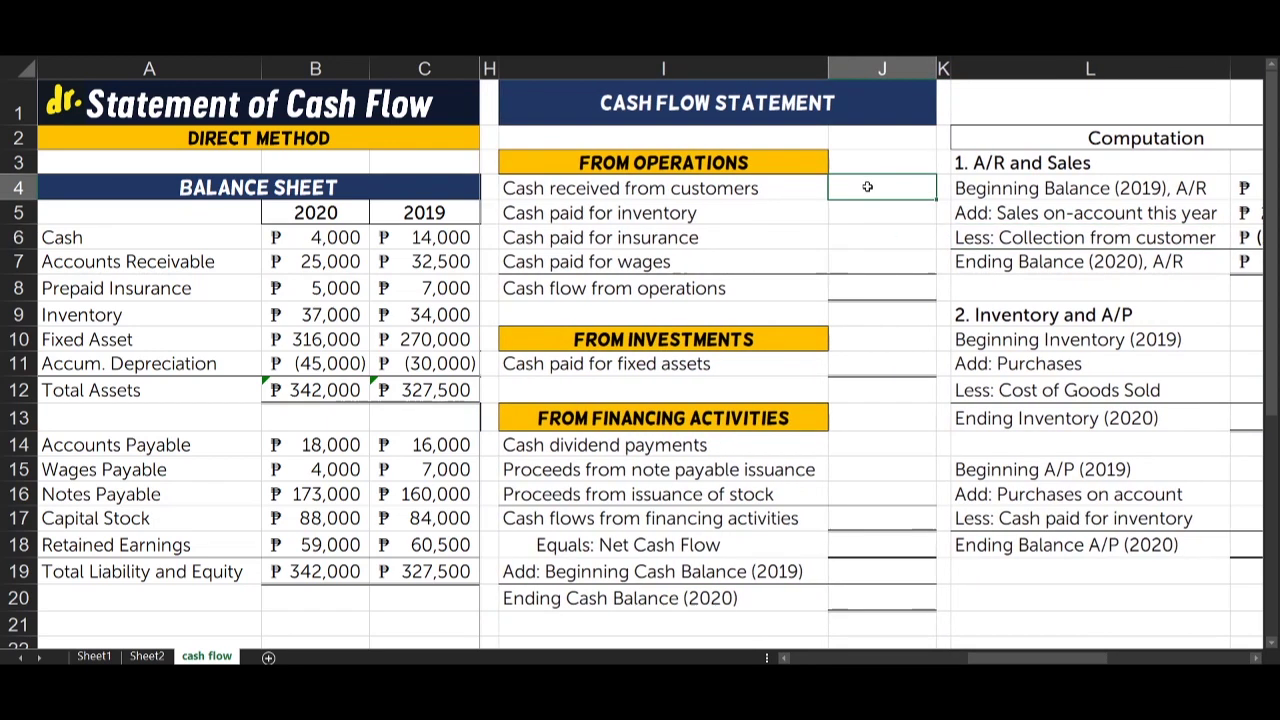
type("=")
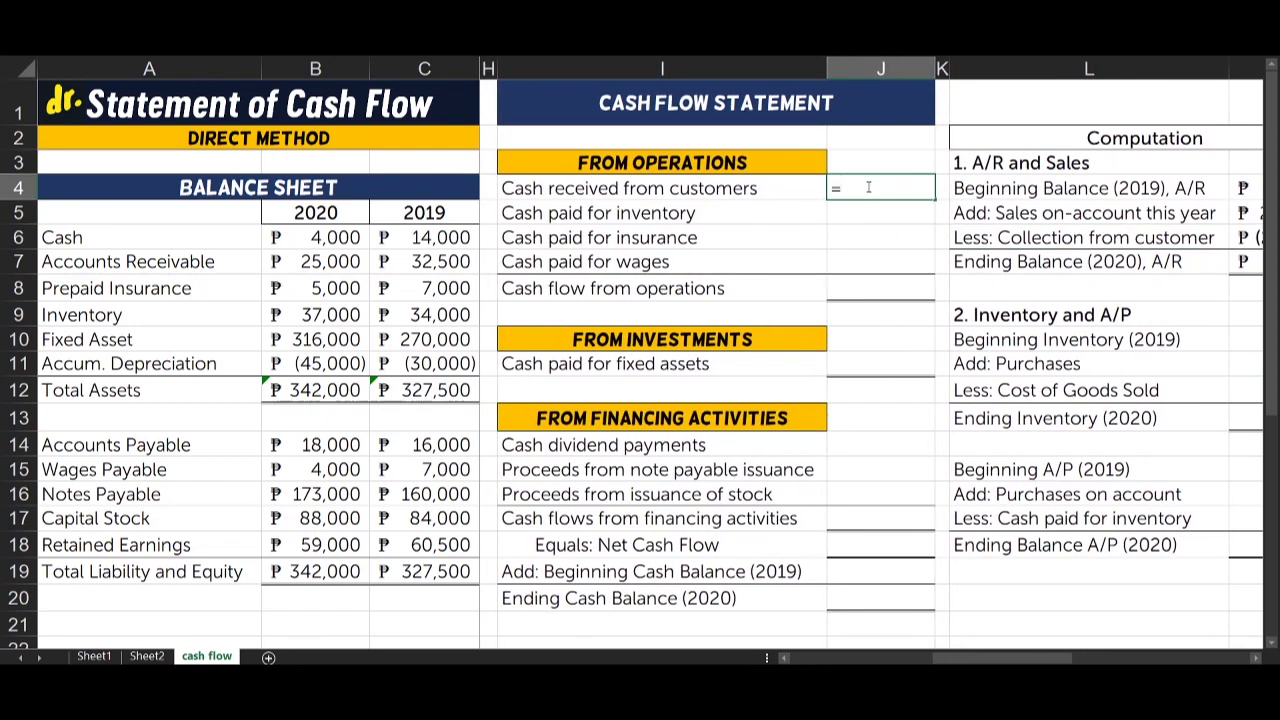
type("207500")
key("Return")
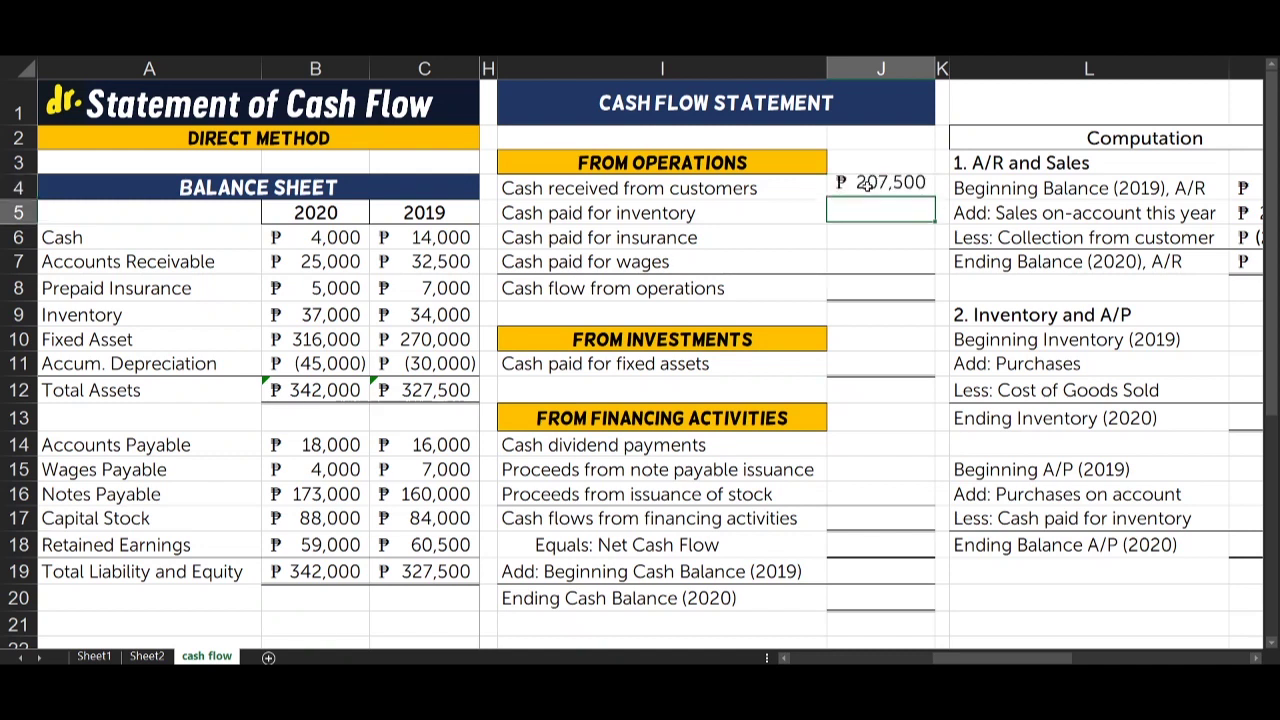
left_click(790, 188)
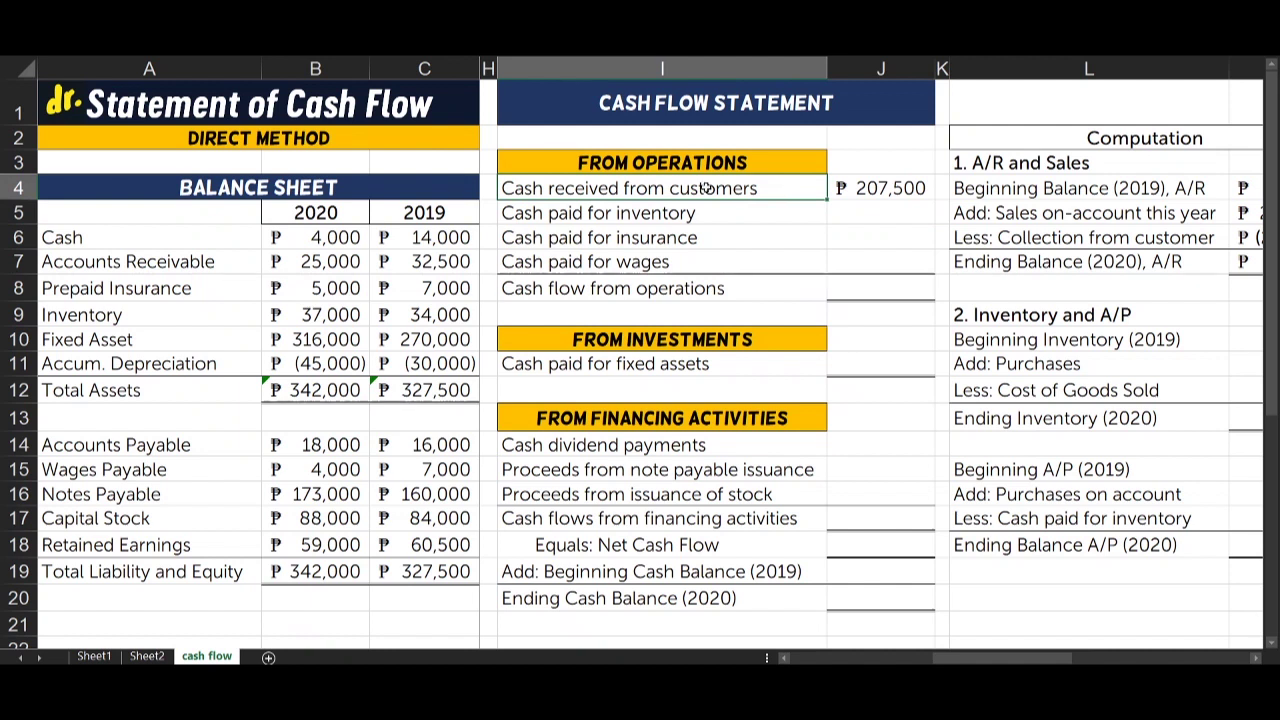
- Review the cash paid for inventory line and the Inventory and A/P computation block that supports it
left_click(739, 214)
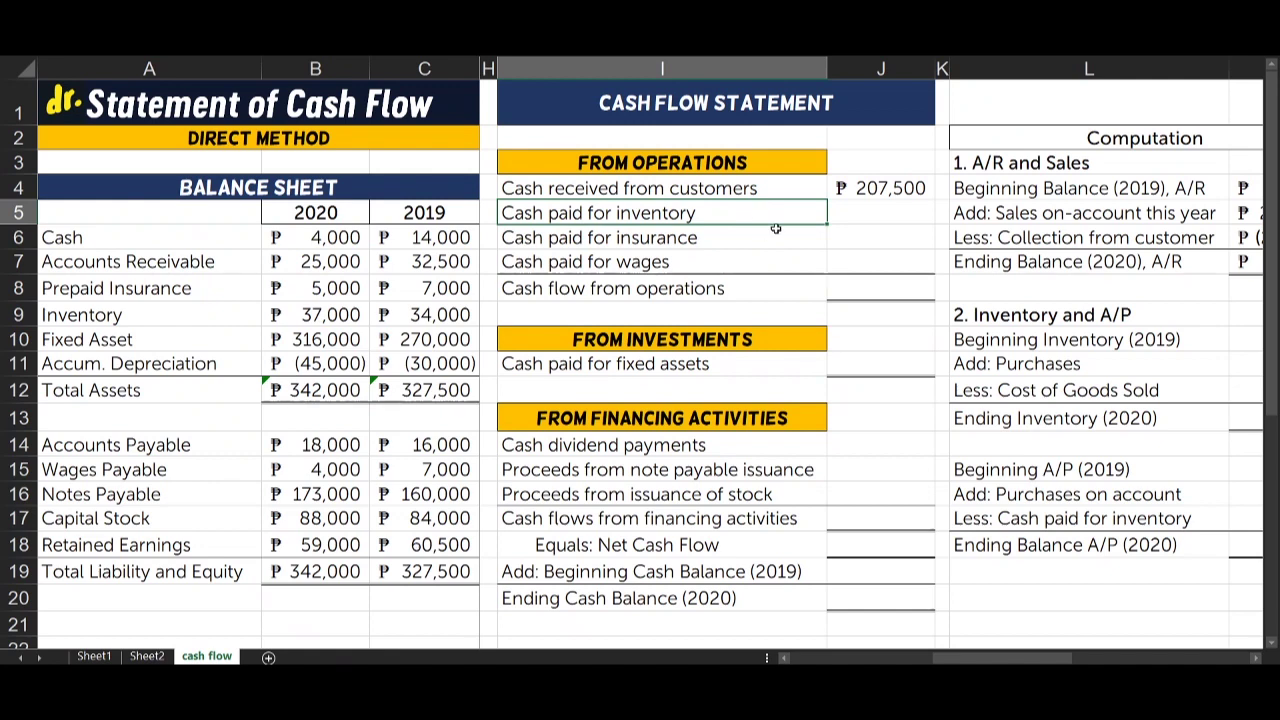
scroll(990, 330, "right", 2)
scroll(990, 328, "right", 3)
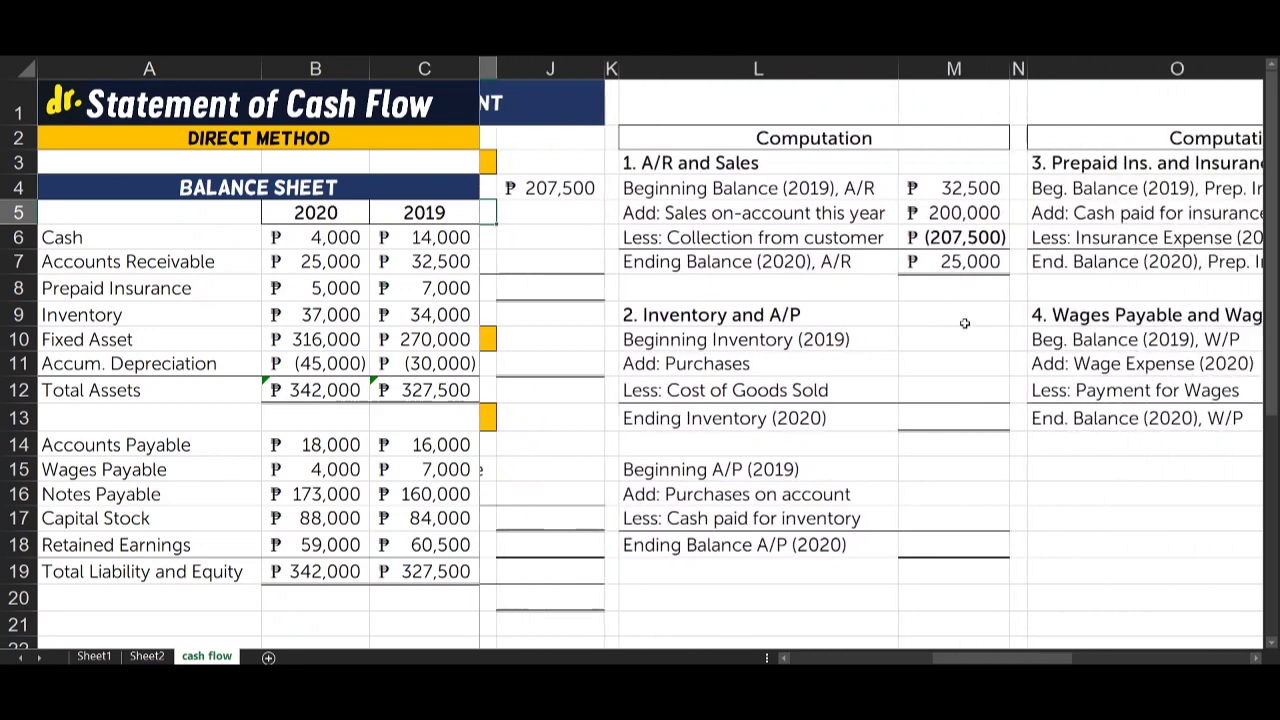
left_click(621, 315)
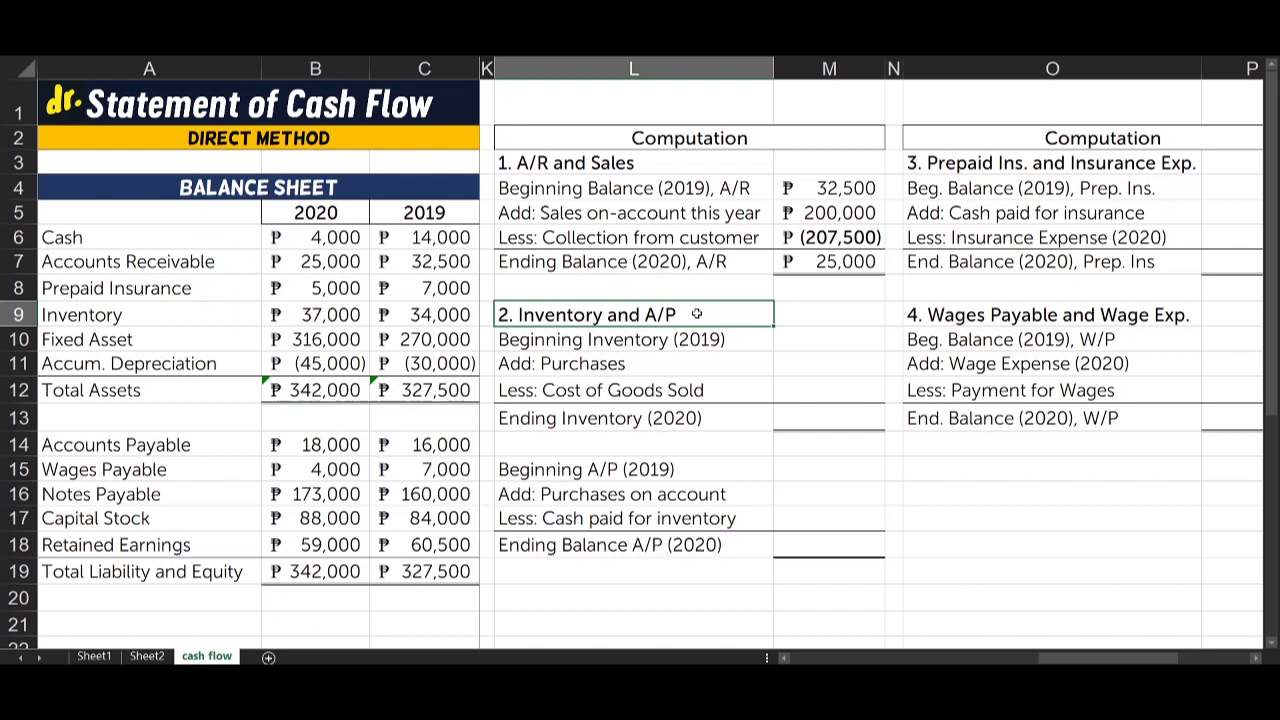
double_click(697, 314)
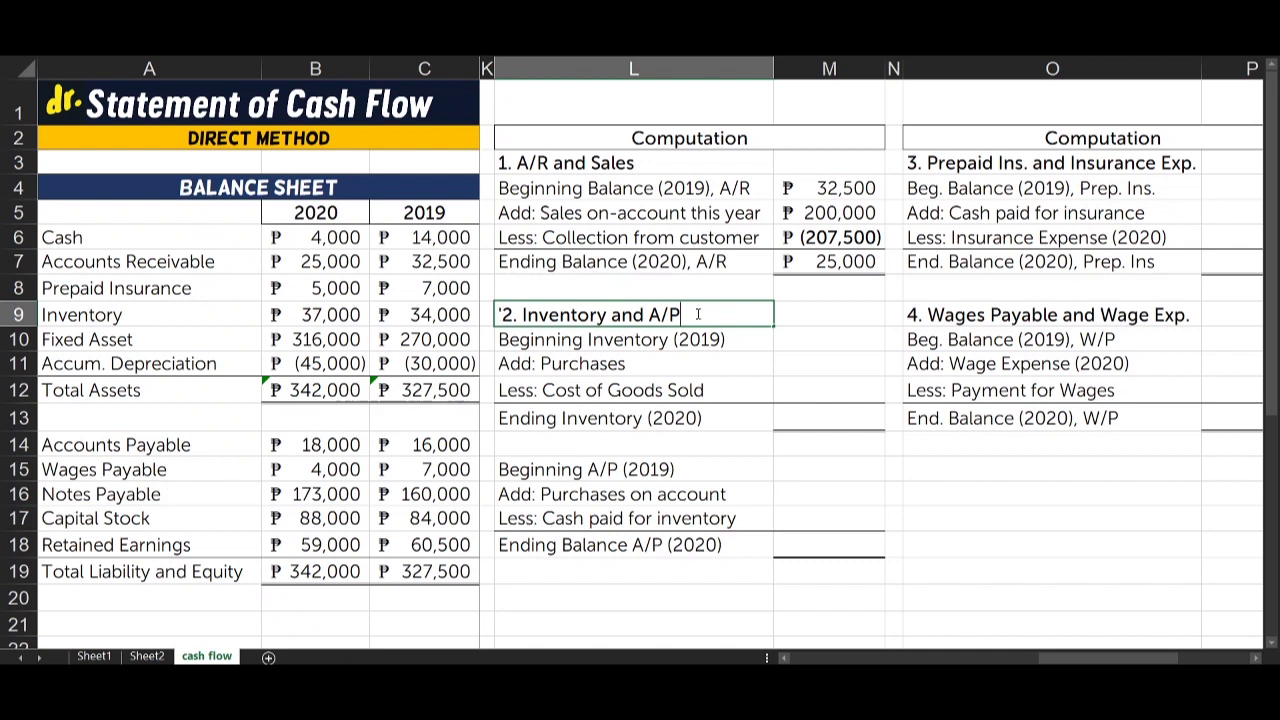
left_click_drag(648, 316, 685, 316)
key("Return")
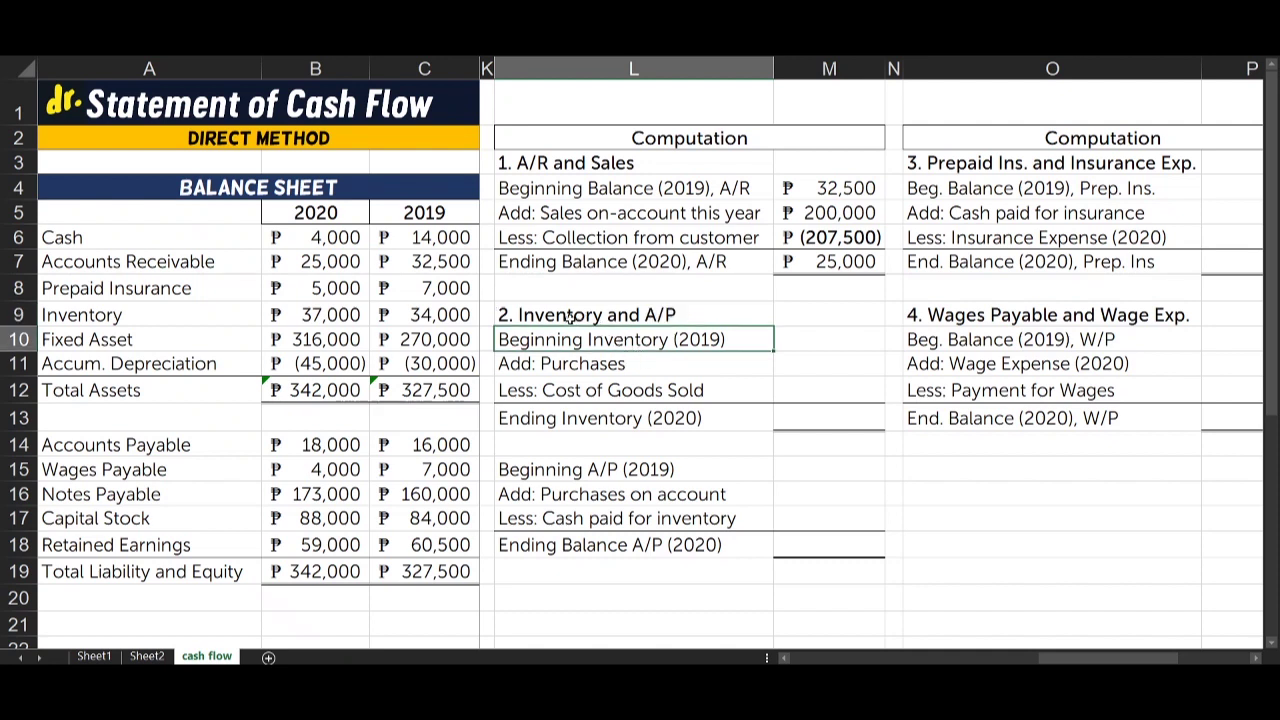
left_click_drag(508, 316, 805, 540)
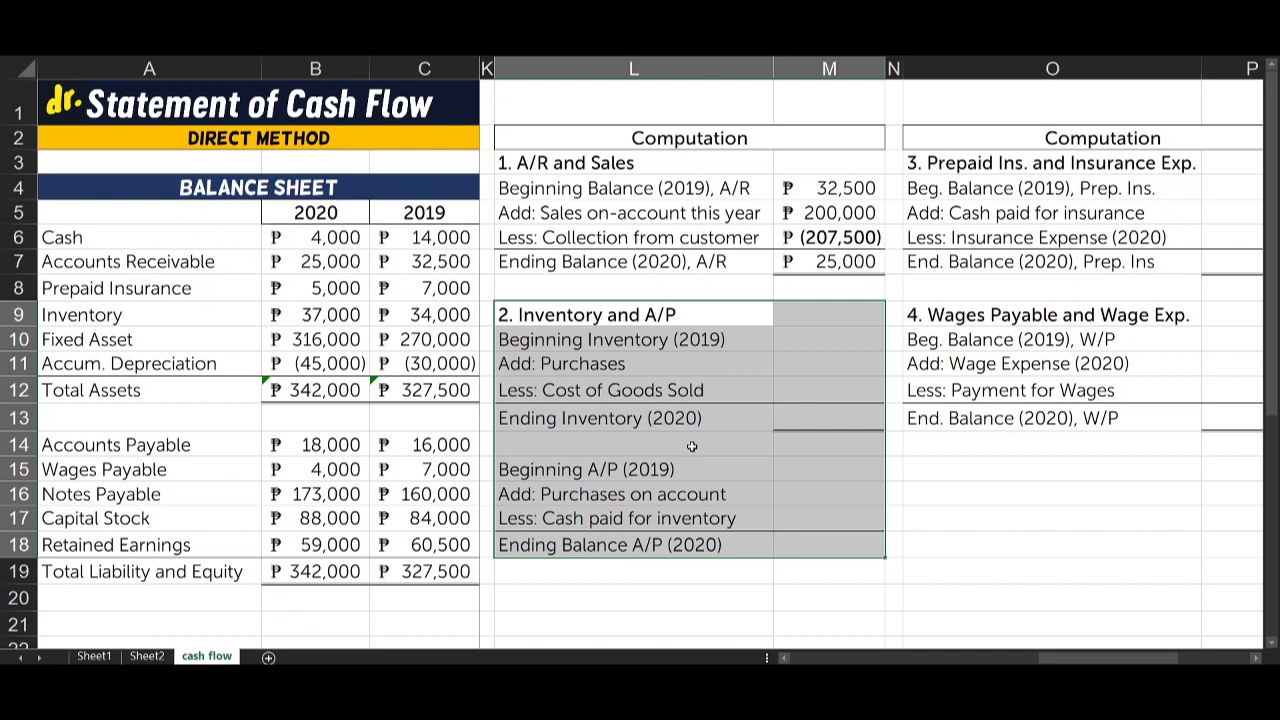
double_click(683, 314)
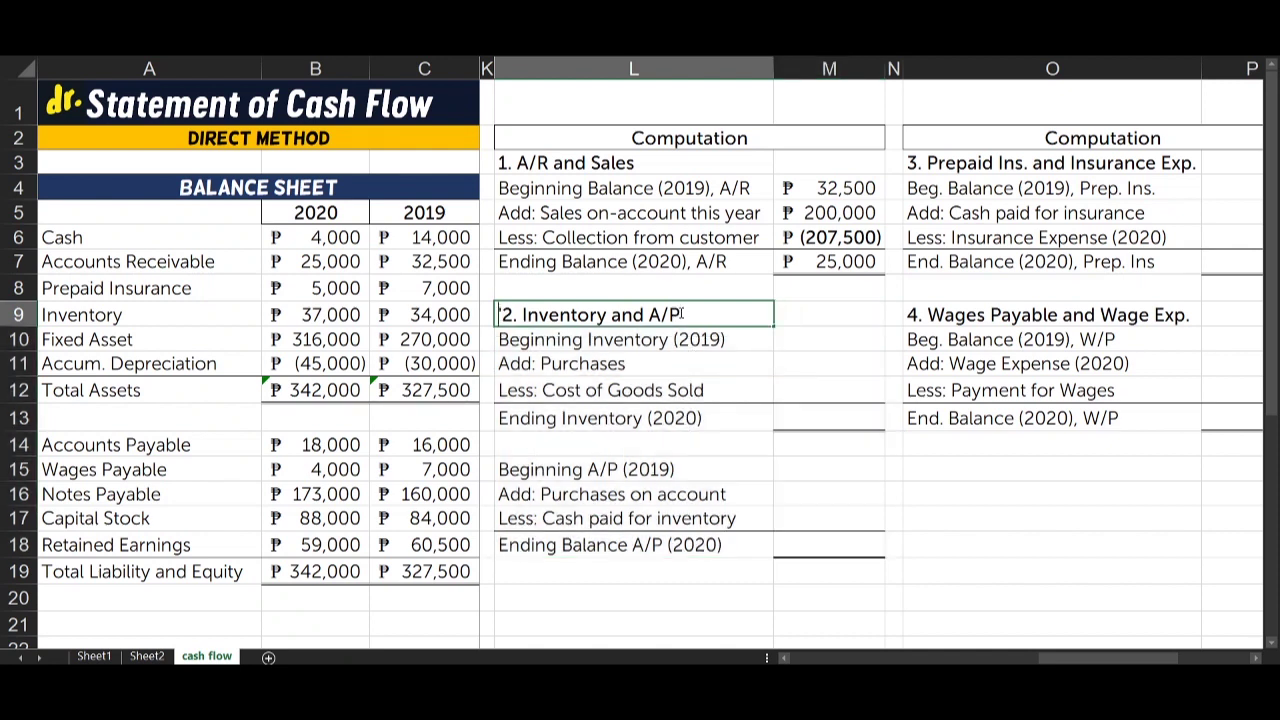
left_click(520, 314, "shift")
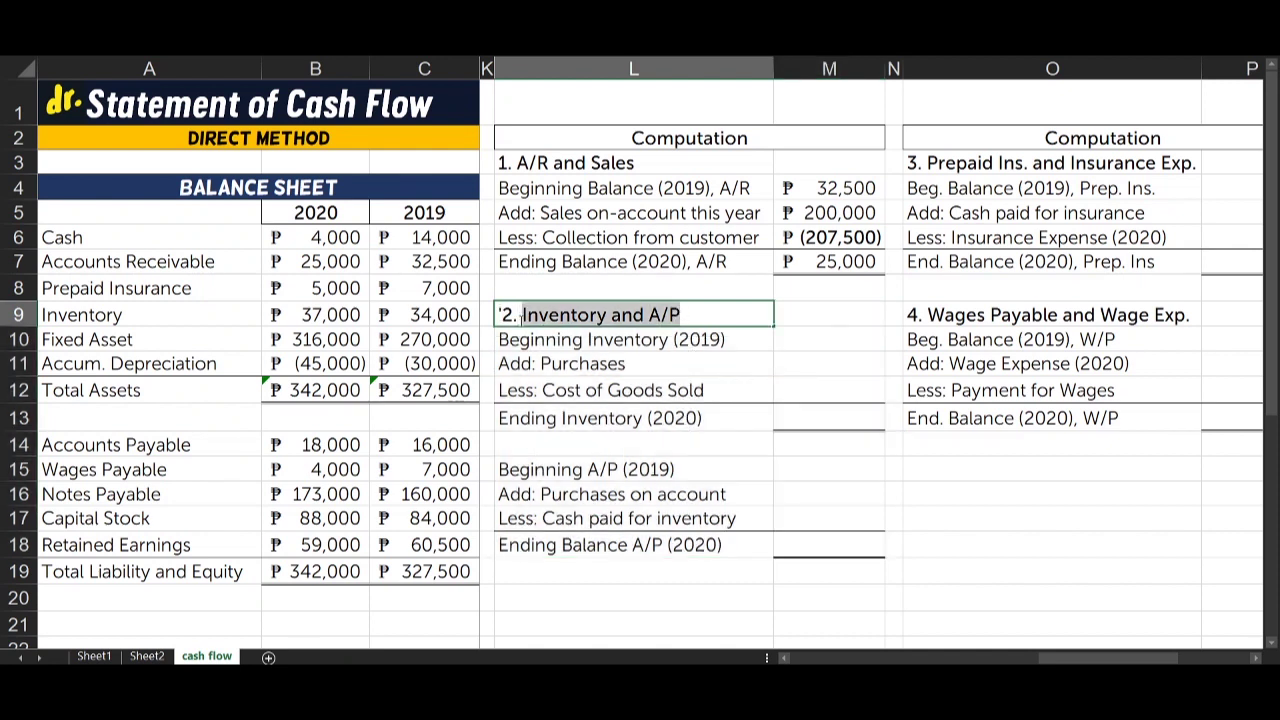
key("Return")
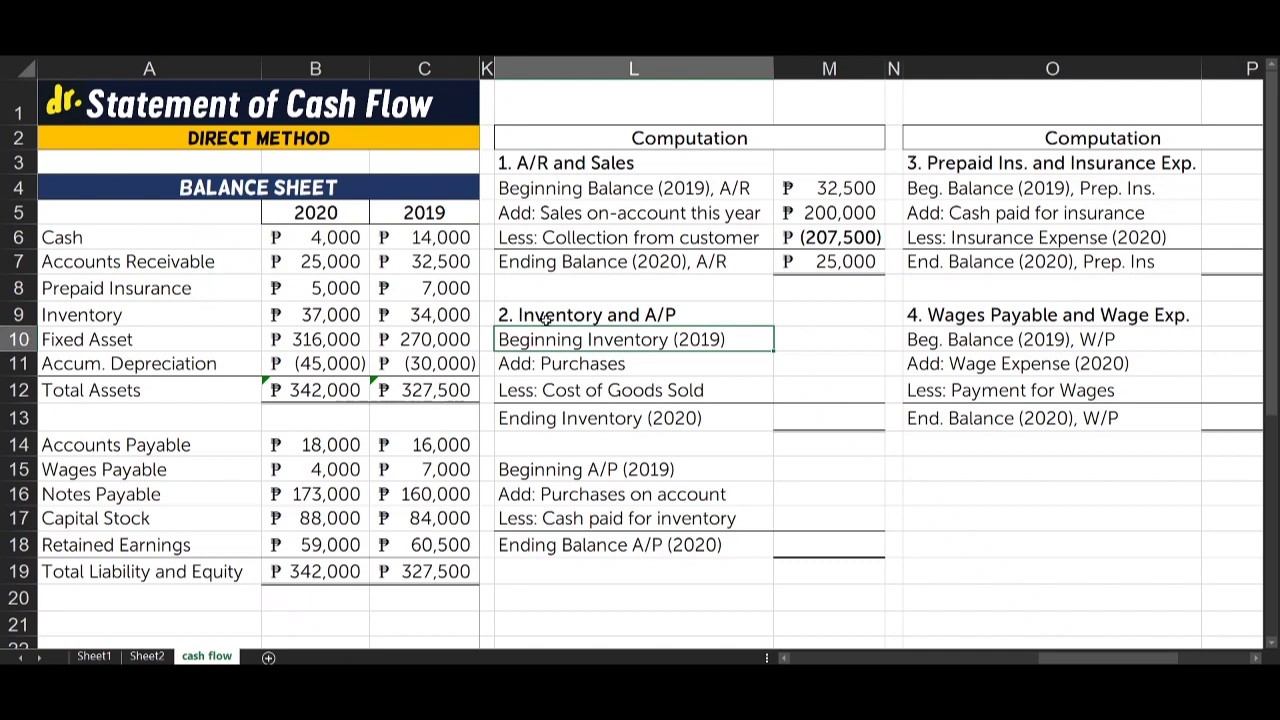
left_click(561, 313)
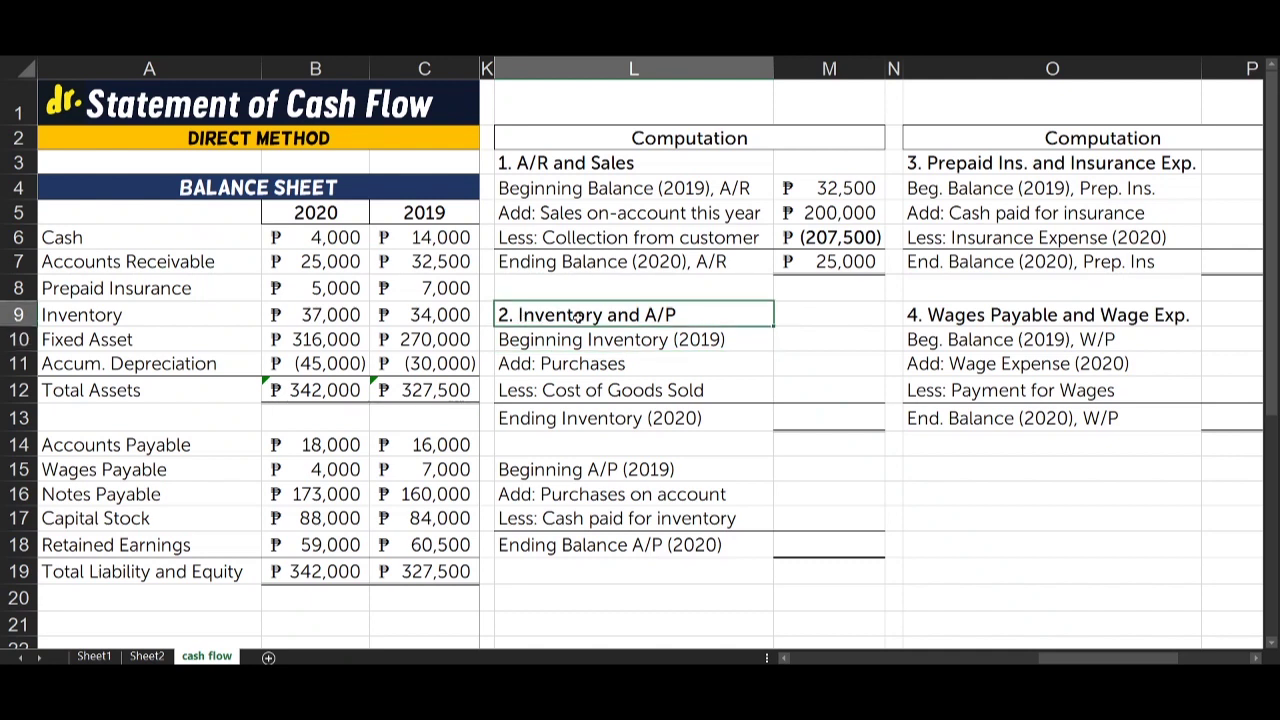
- Examine the Purchases, Cost of Goods Sold and Ending Inventory (2020) lines of the Inventory and A/P computation
left_click(626, 365)
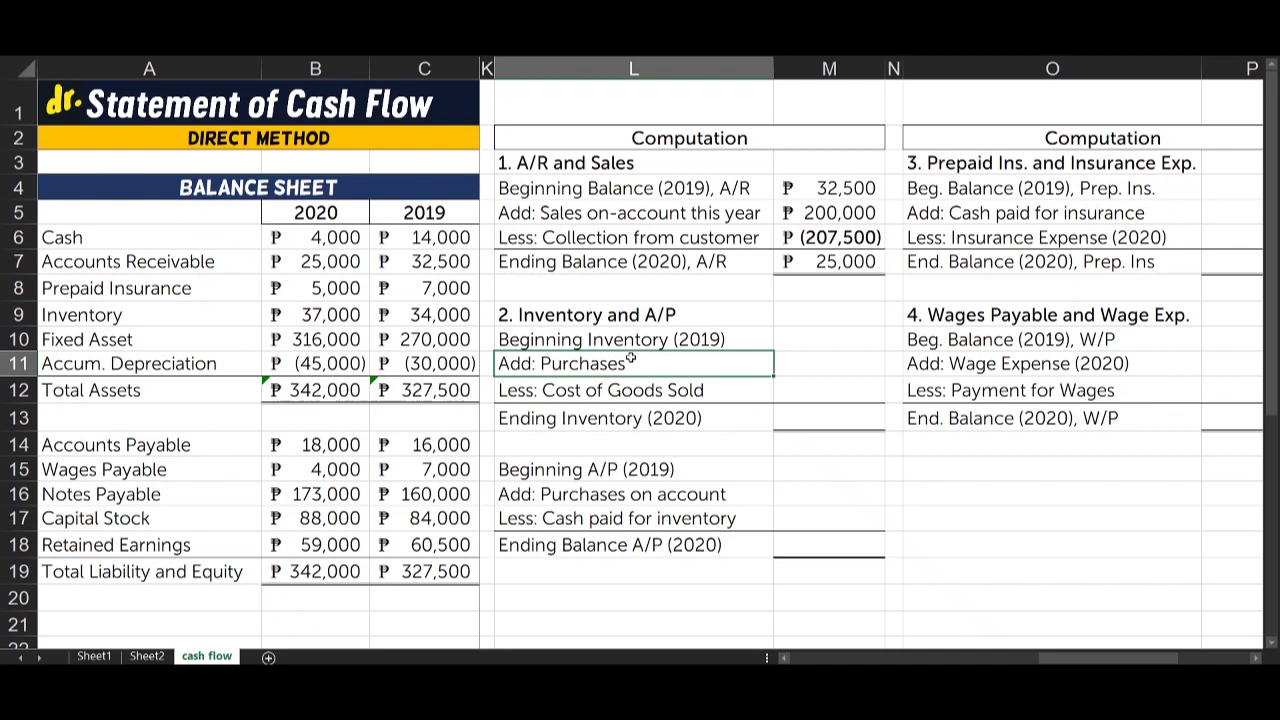
left_click(816, 366)
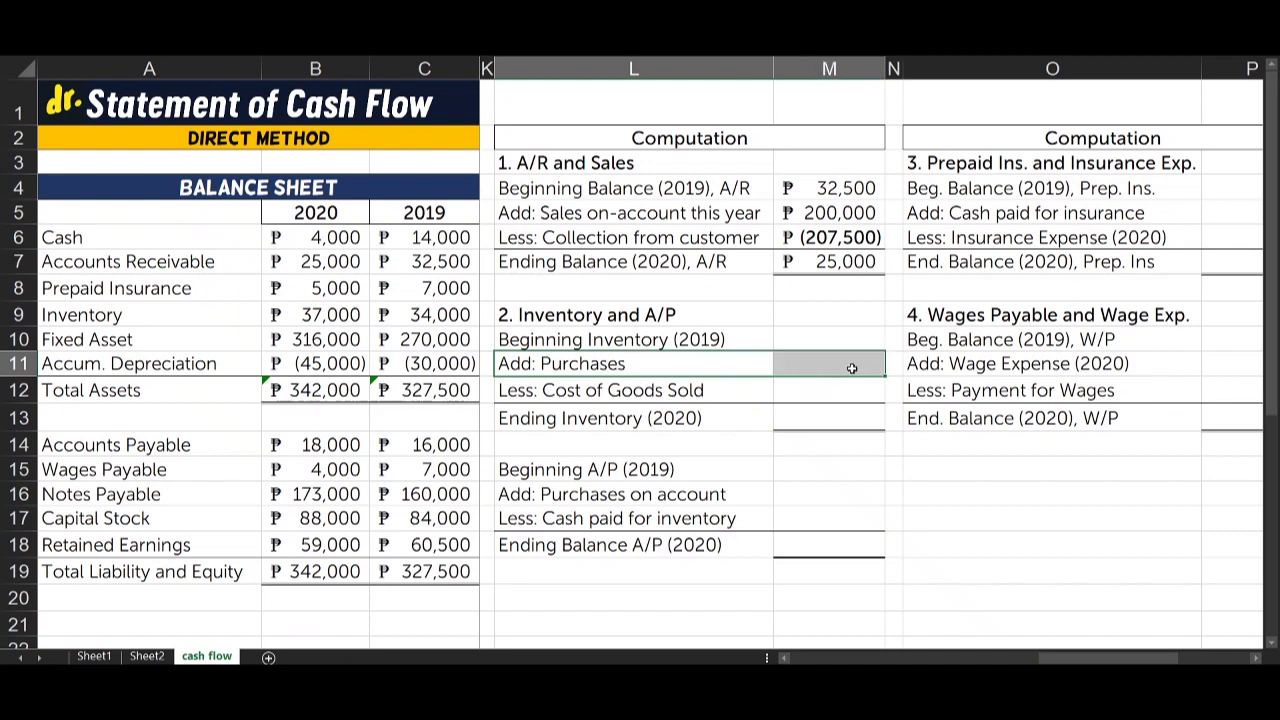
left_click_drag(851, 364, 726, 363)
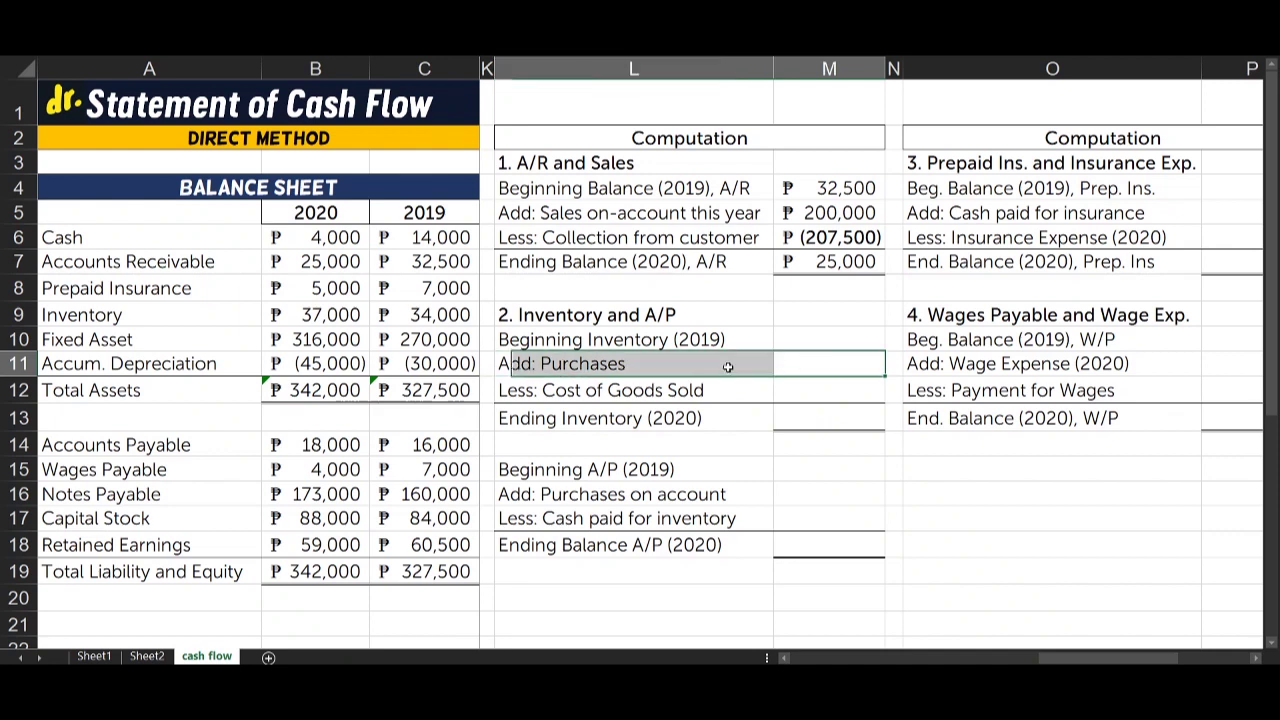
left_click(643, 367)
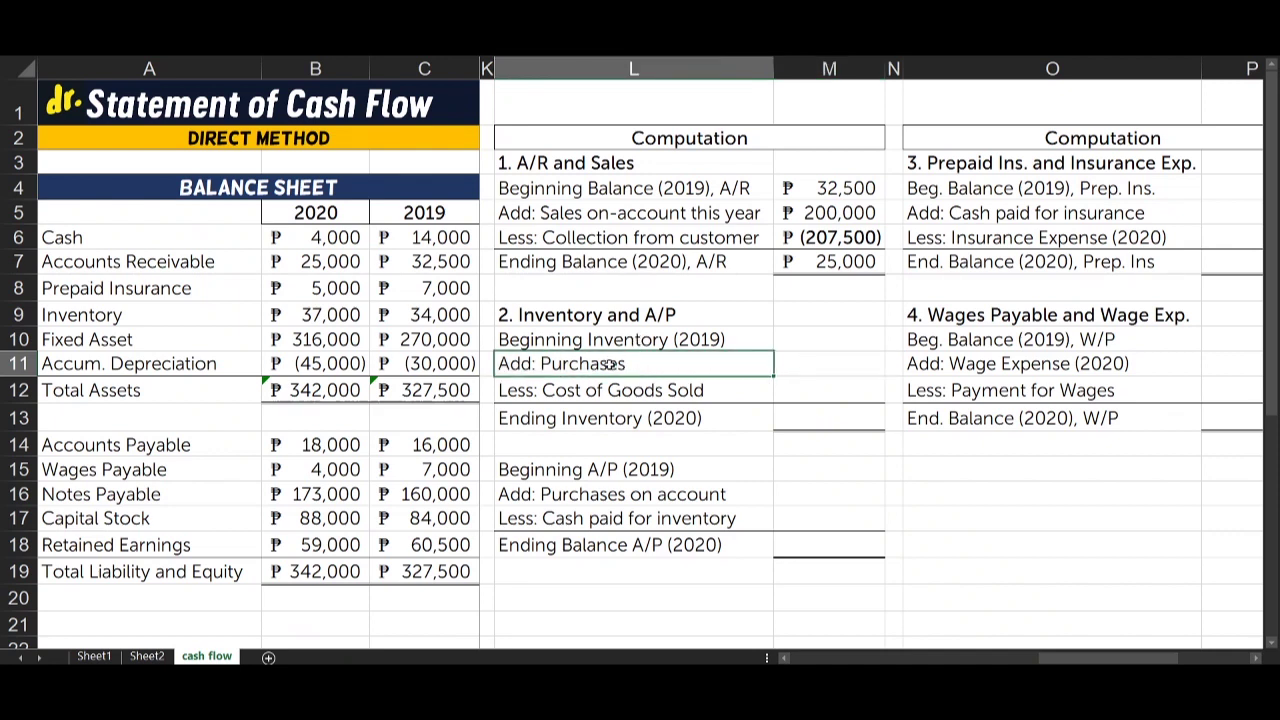
left_click_drag(604, 364, 806, 357)
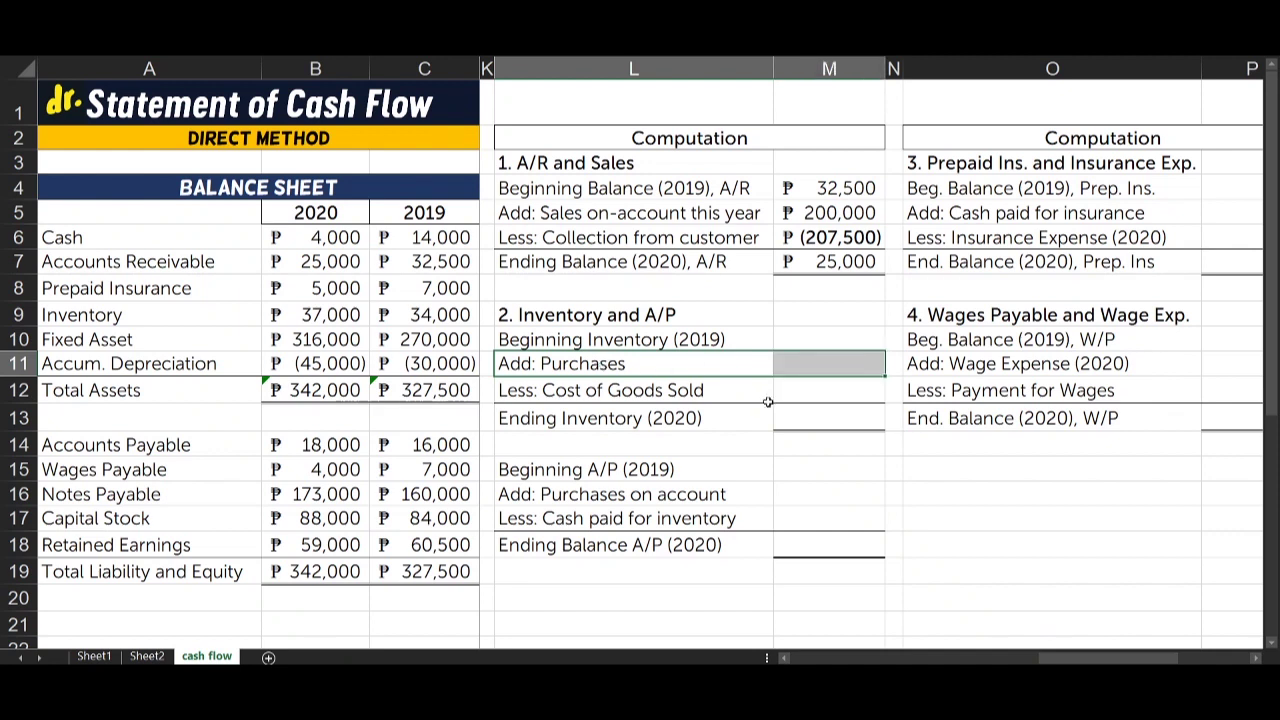
left_click_drag(508, 392, 803, 389)
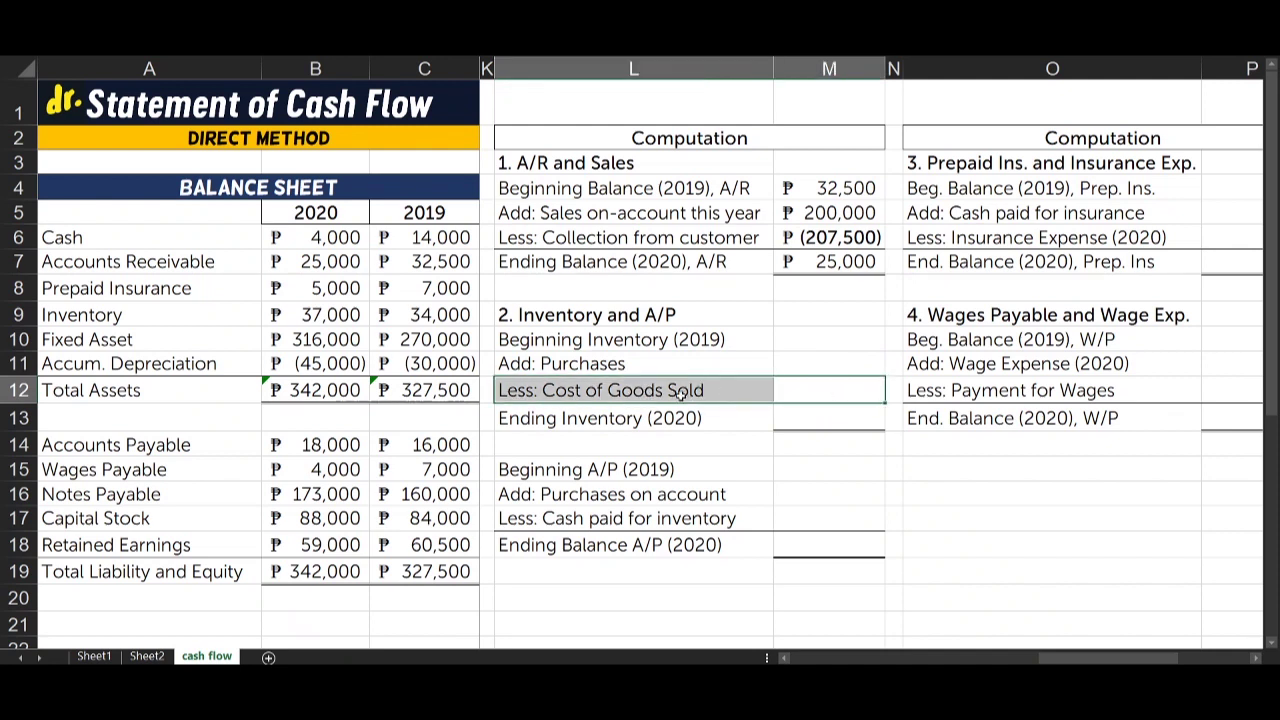
left_click(829, 418)
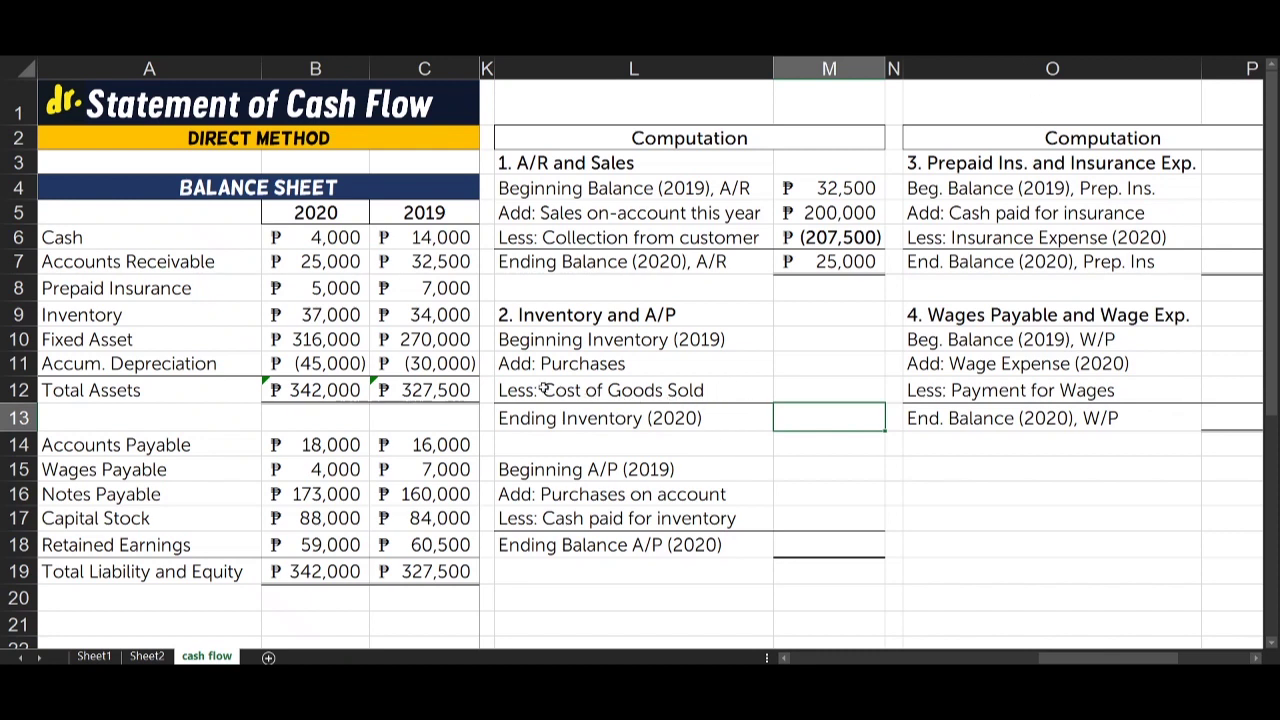
left_click_drag(544, 388, 795, 387)
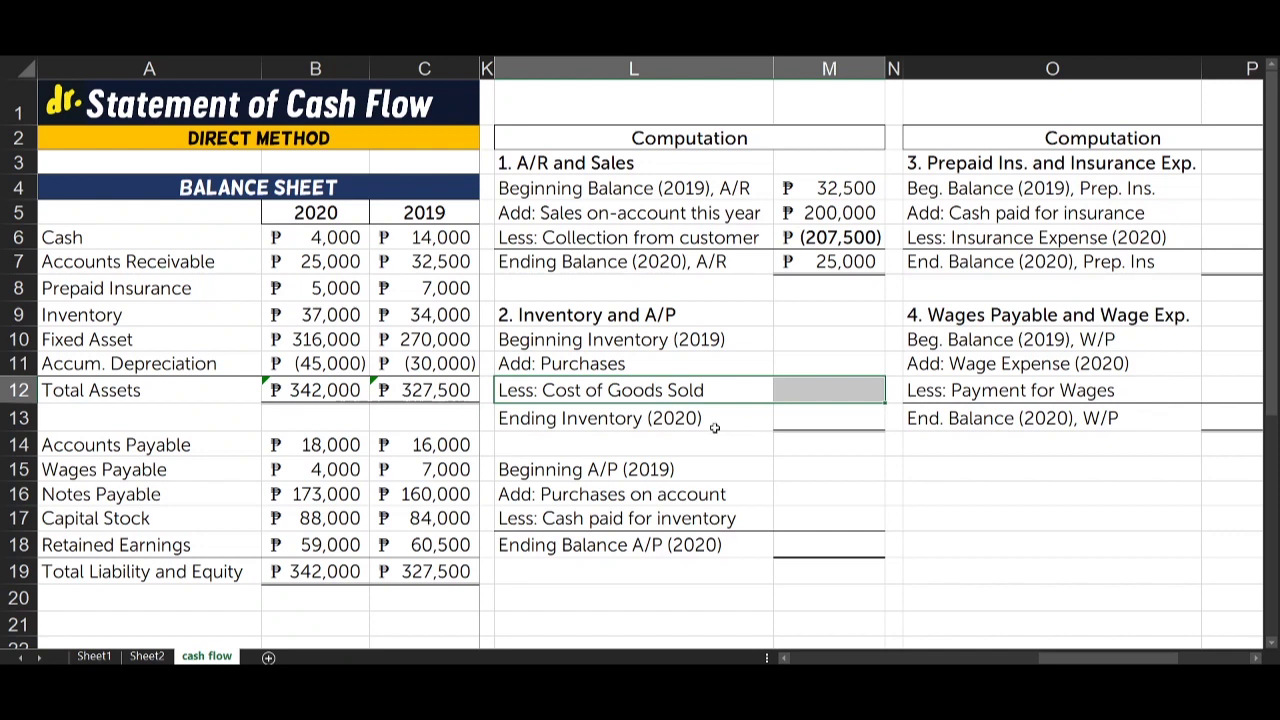
- Examine how the Purchases line of the inventory computation feeds purchases on account and cash paid for inventory in the A/P computation
left_click_drag(528, 420, 806, 417)
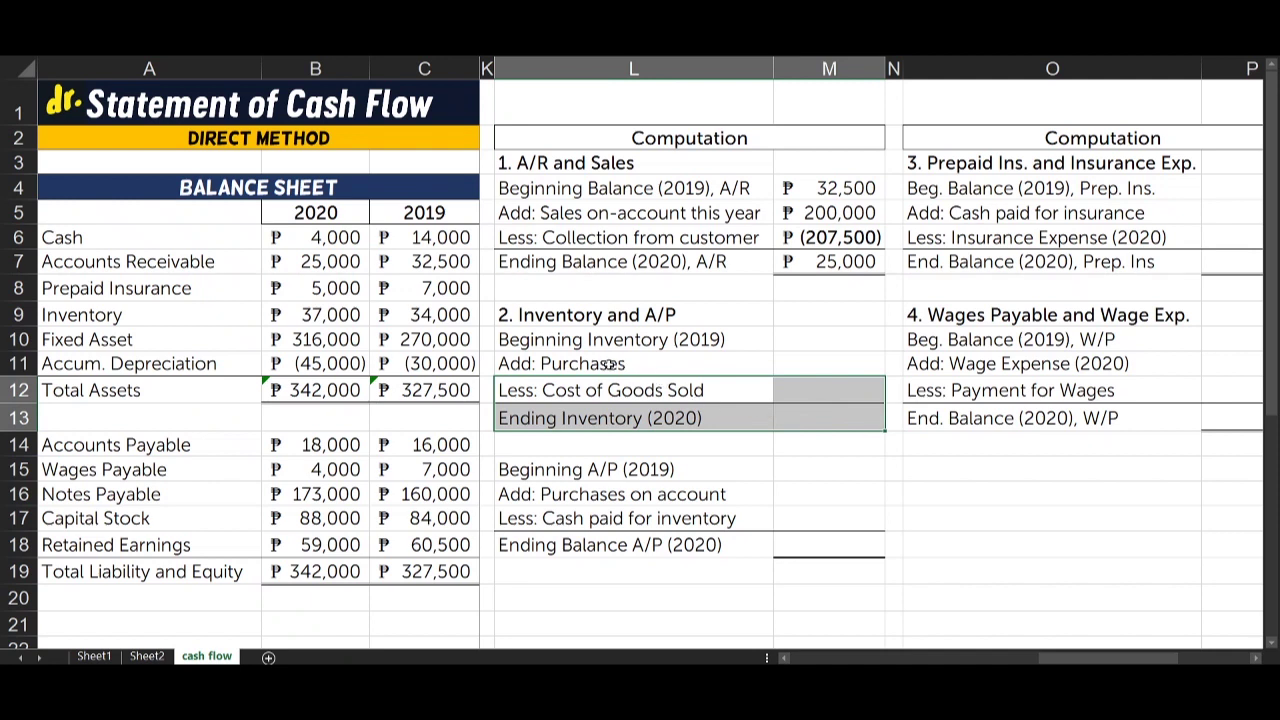
left_click_drag(541, 364, 651, 371)
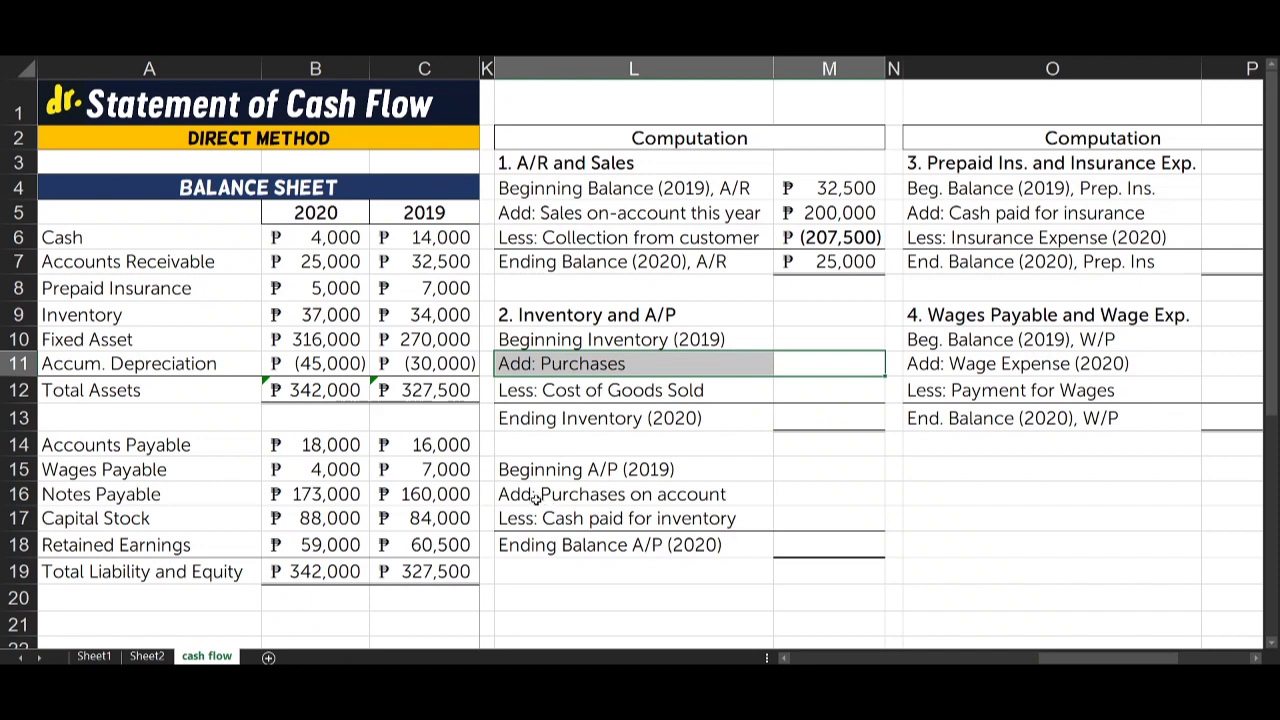
left_click_drag(540, 498, 799, 497)
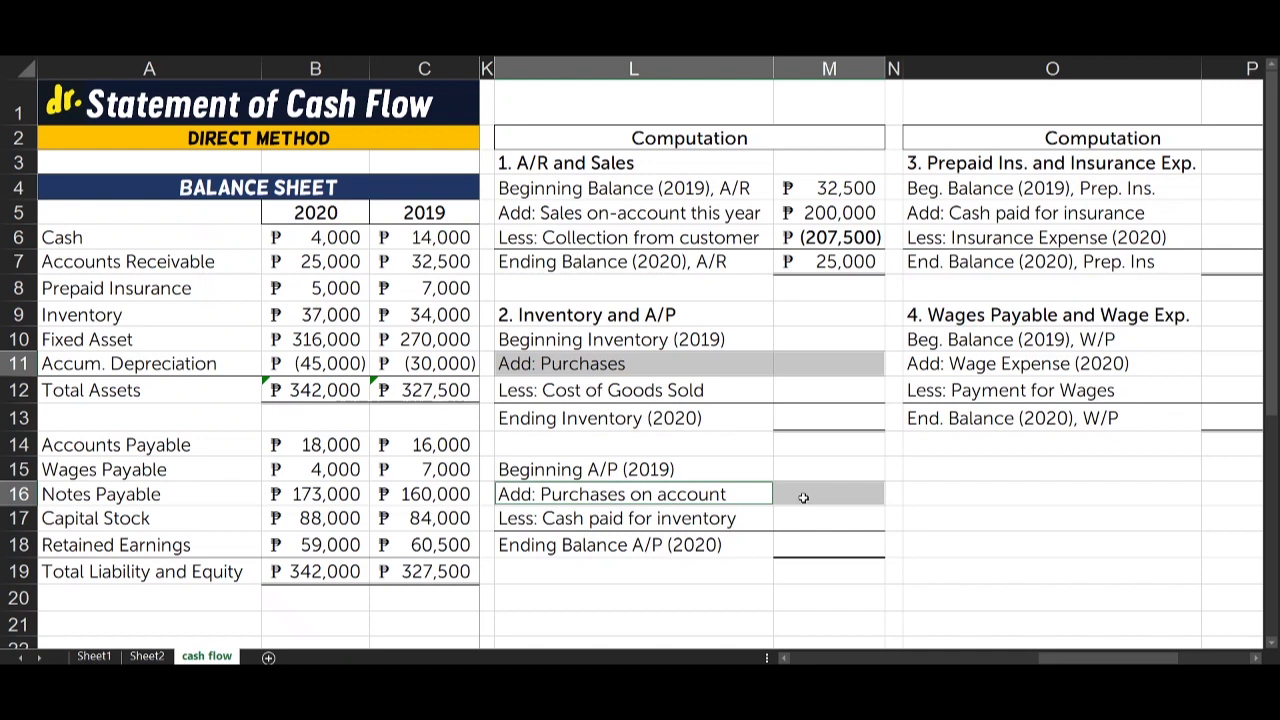
left_click_drag(624, 518, 813, 512)
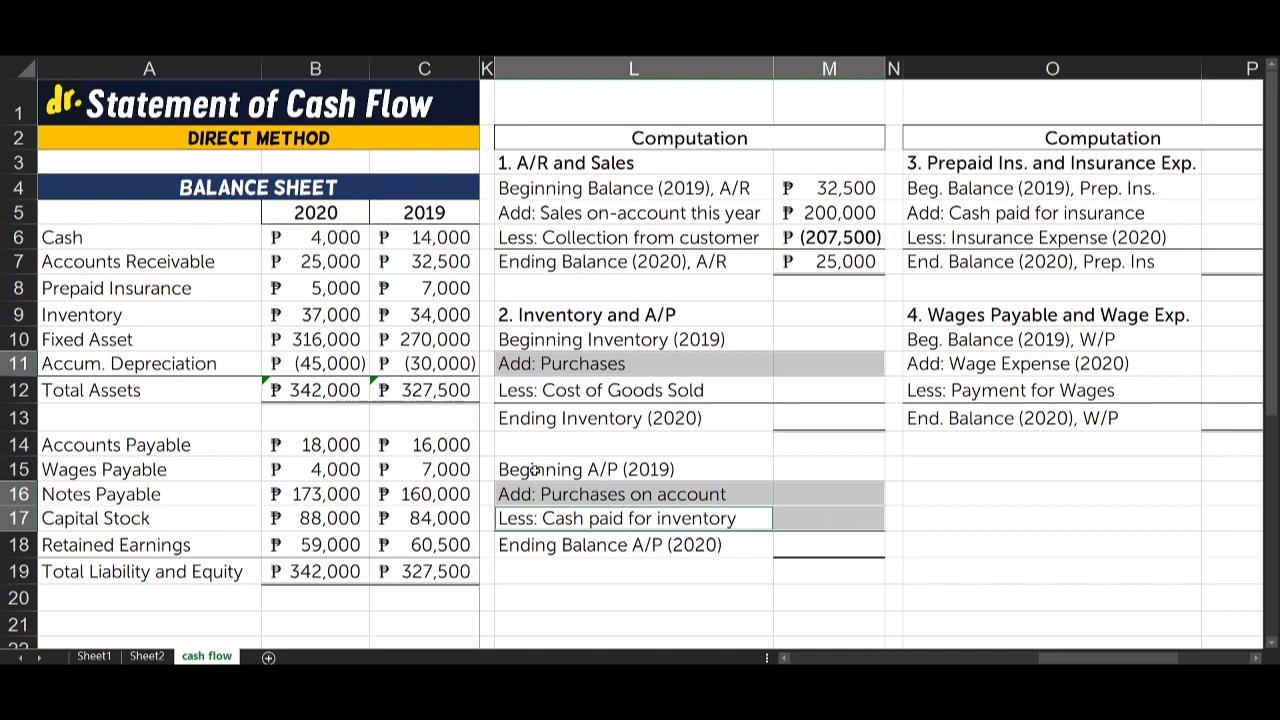
left_click_drag(530, 470, 828, 470)
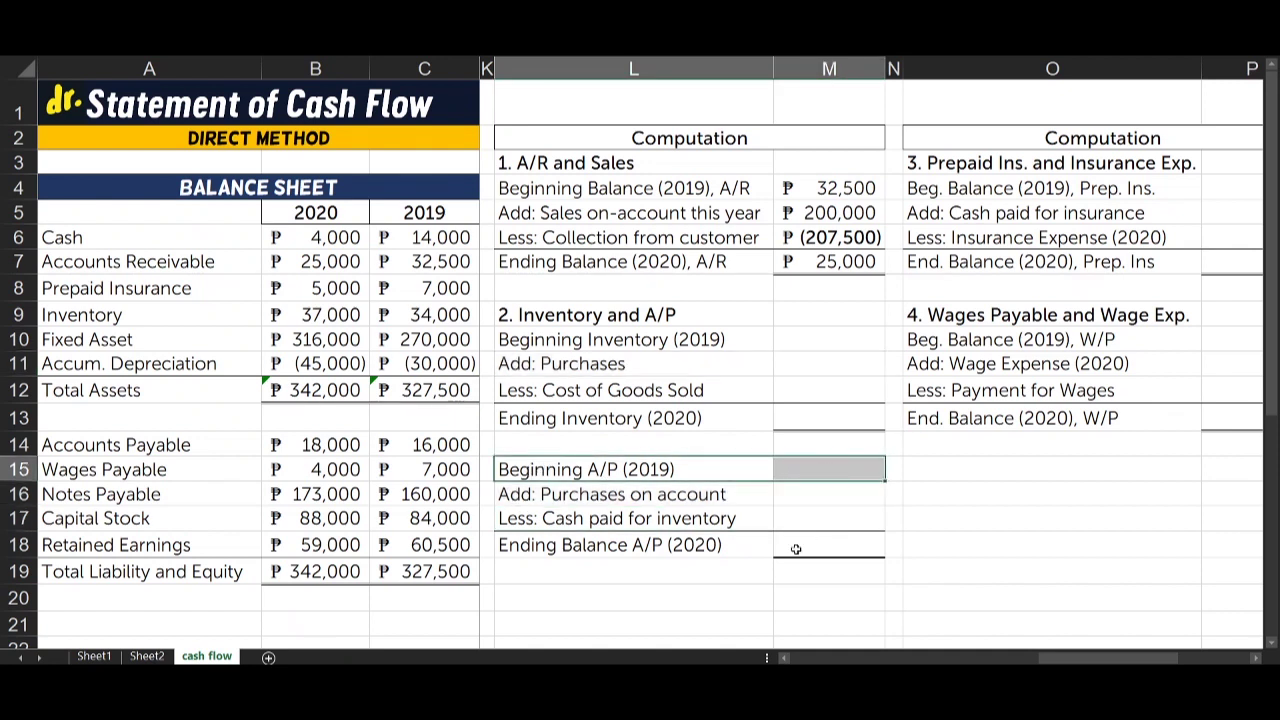
left_click_drag(546, 472, 800, 538)
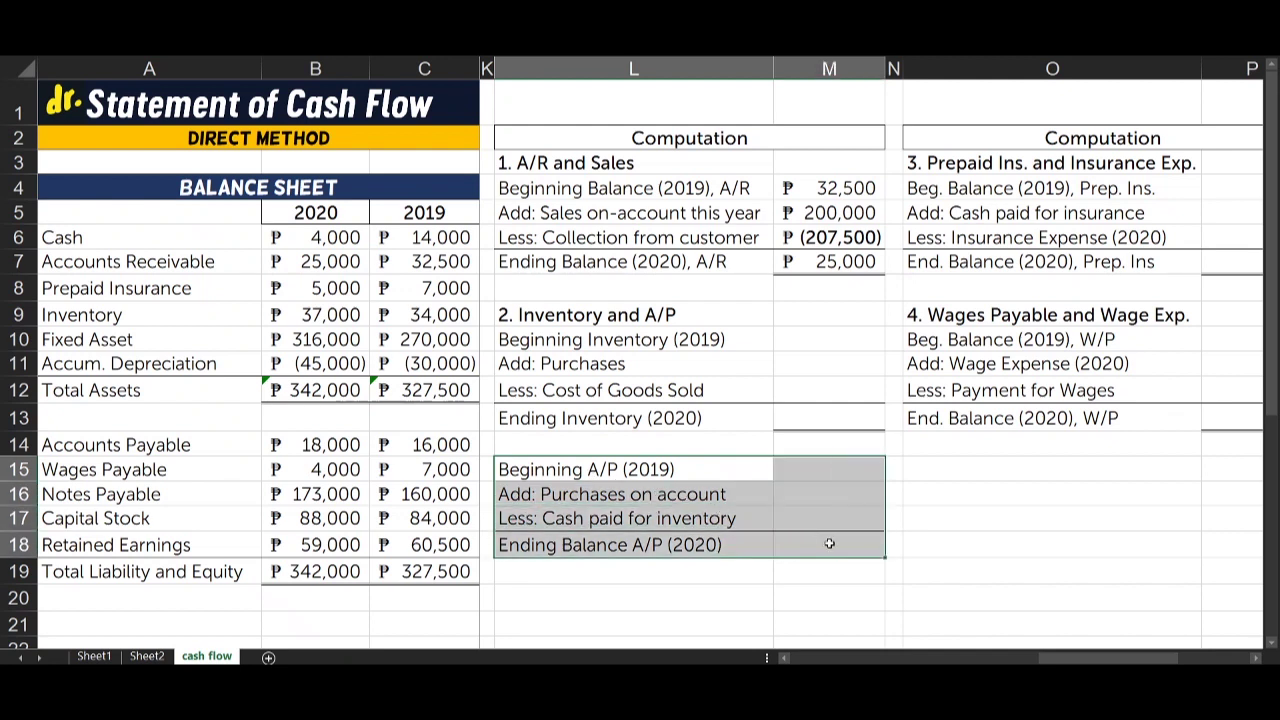
left_click(612, 545)
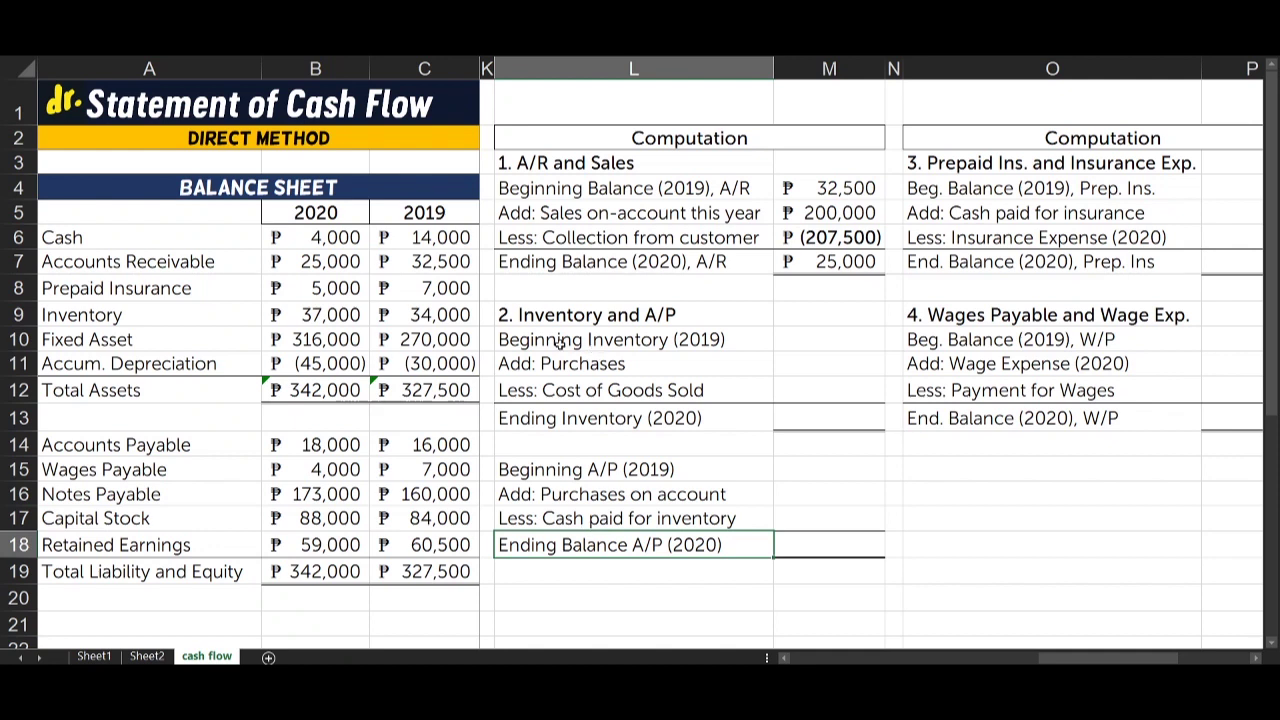
left_click_drag(529, 347, 848, 411)
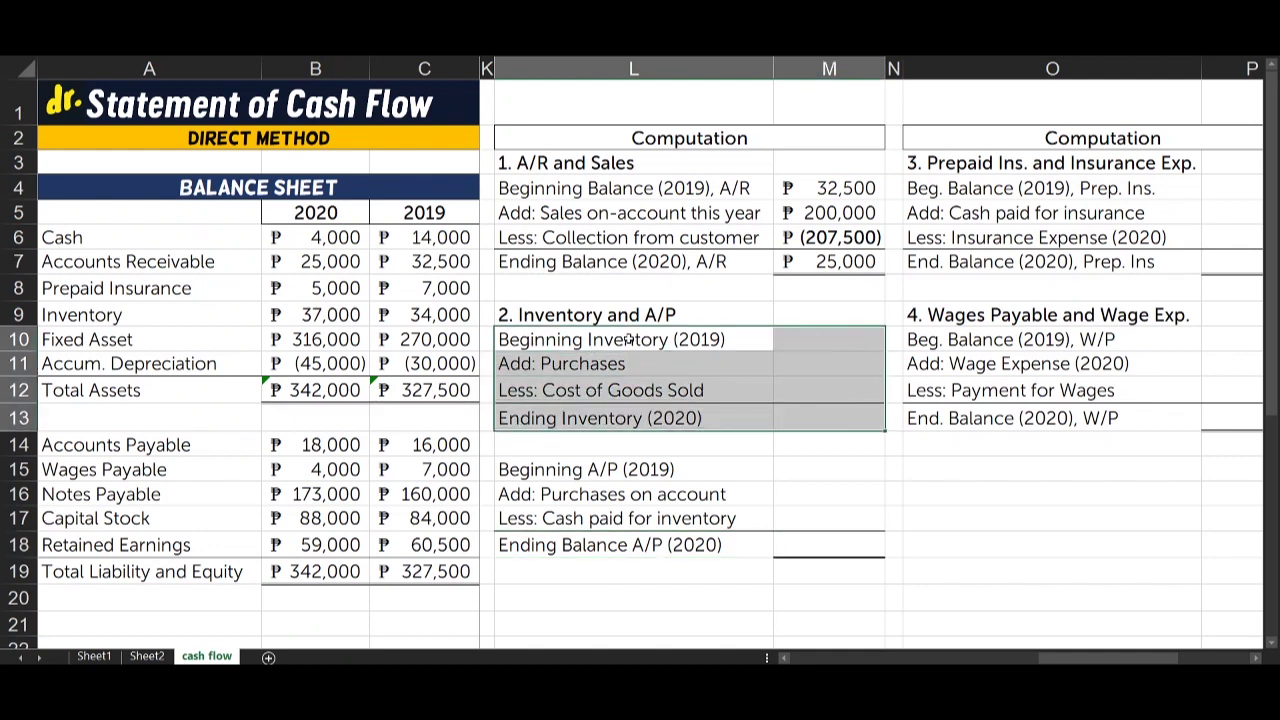
- Link Beginning Inventory (2019) in M10 to the 2019 balance sheet inventory with the formula =C9
left_click(830, 344)
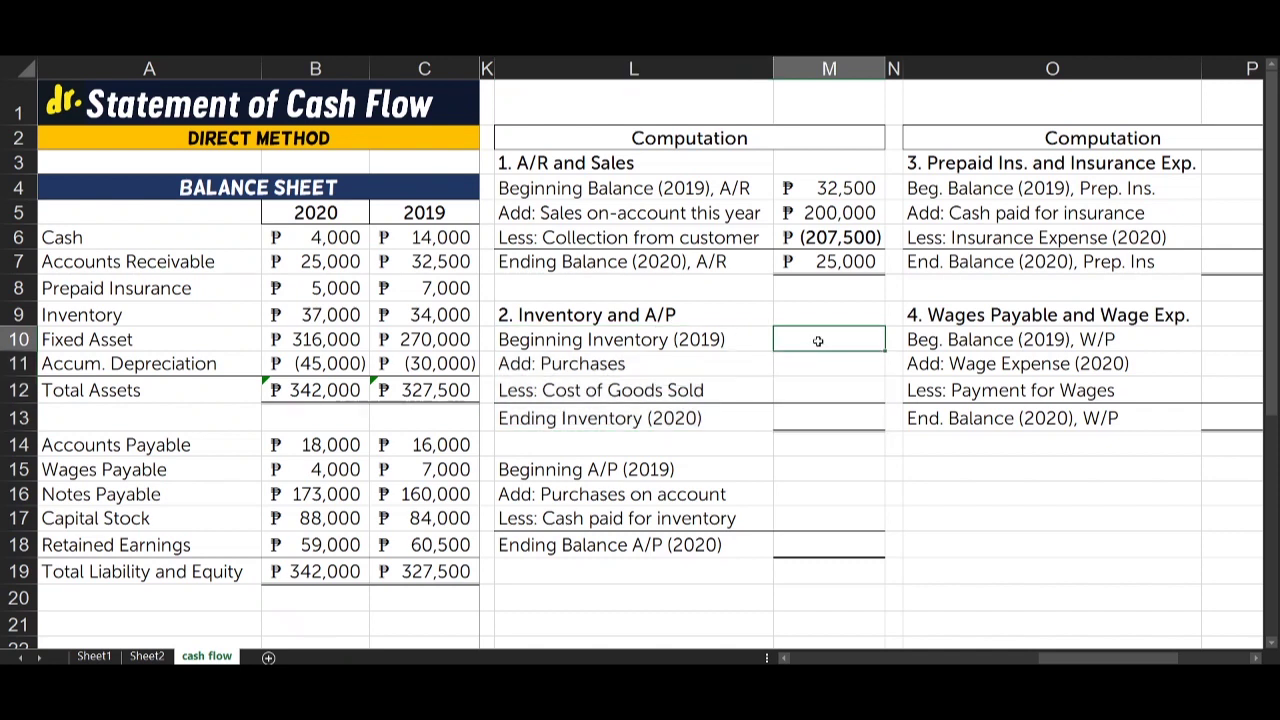
type("=")
left_click(397, 314)
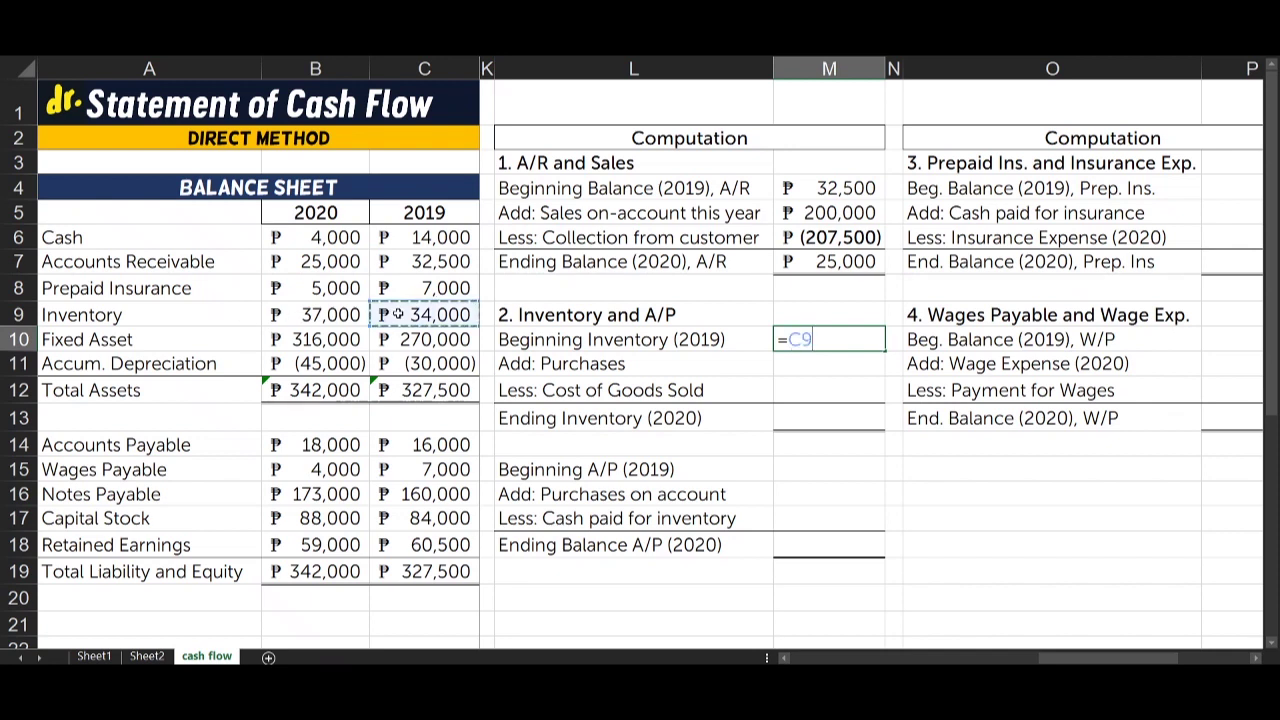
key("Return")
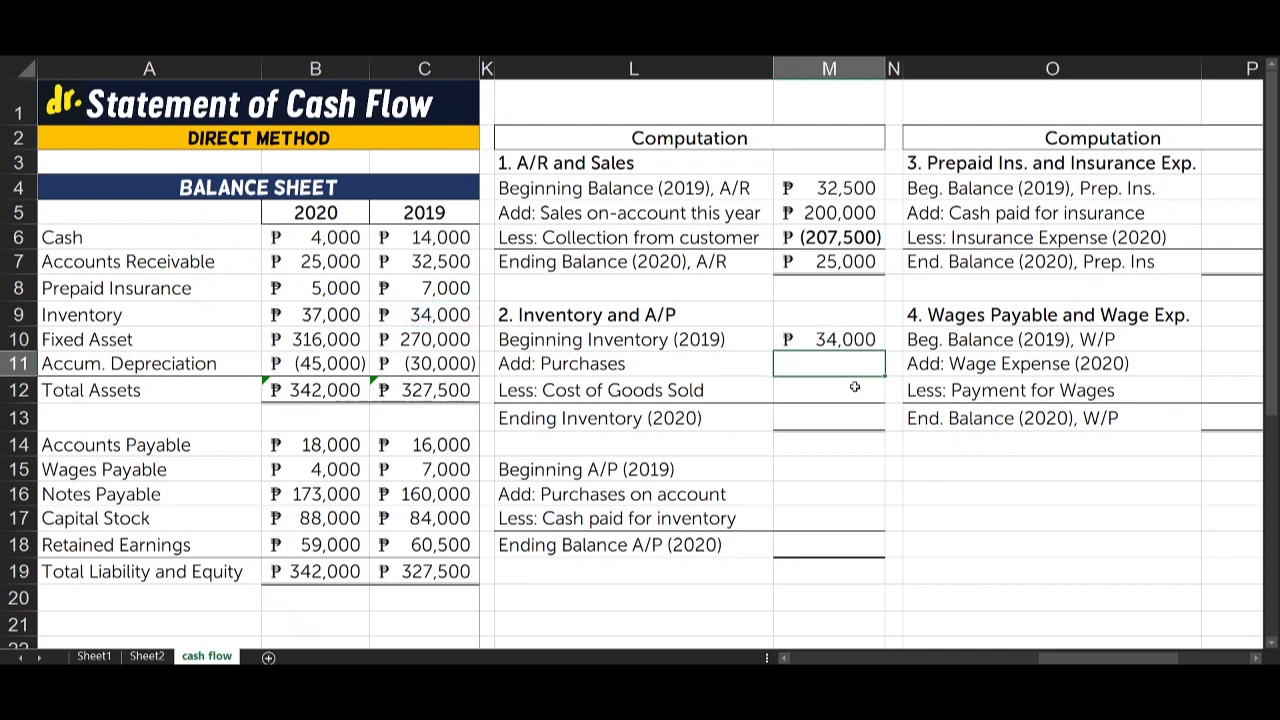
- Link Cost of Goods Sold in M12 to the income statement's cost of goods sold in G7
left_click_drag(547, 390, 829, 389)
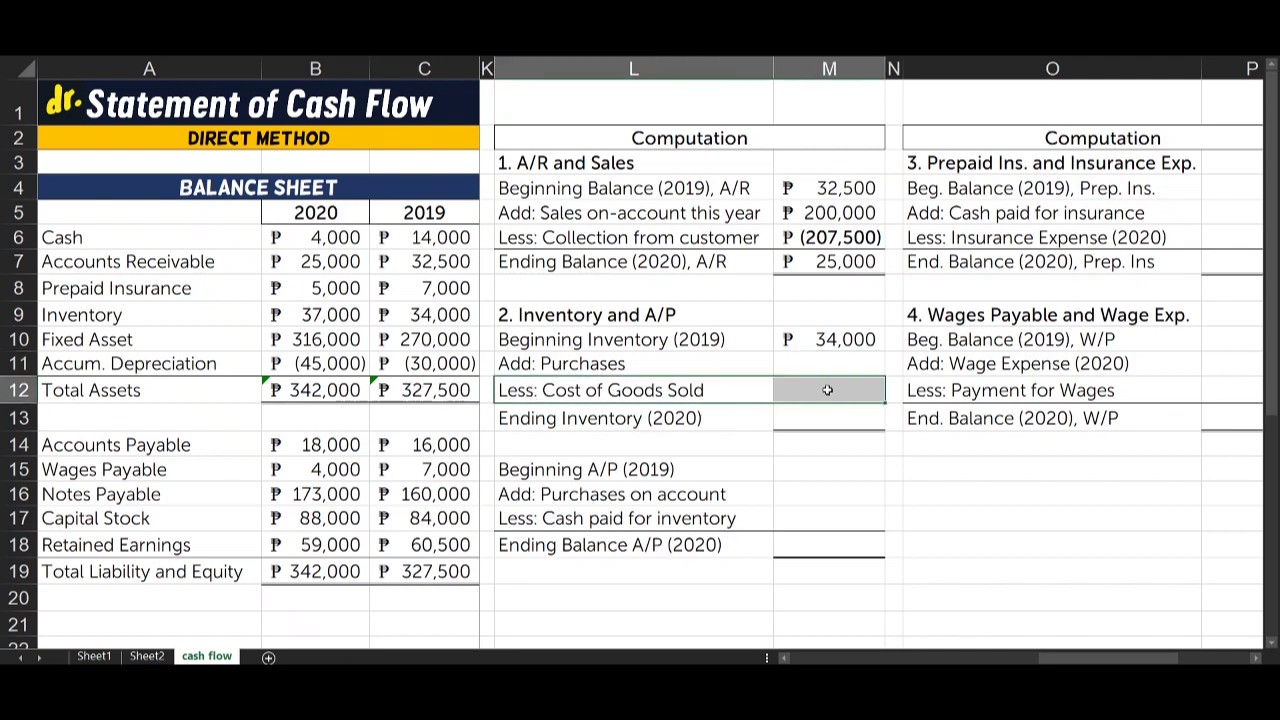
left_click(827, 390)
type("=")
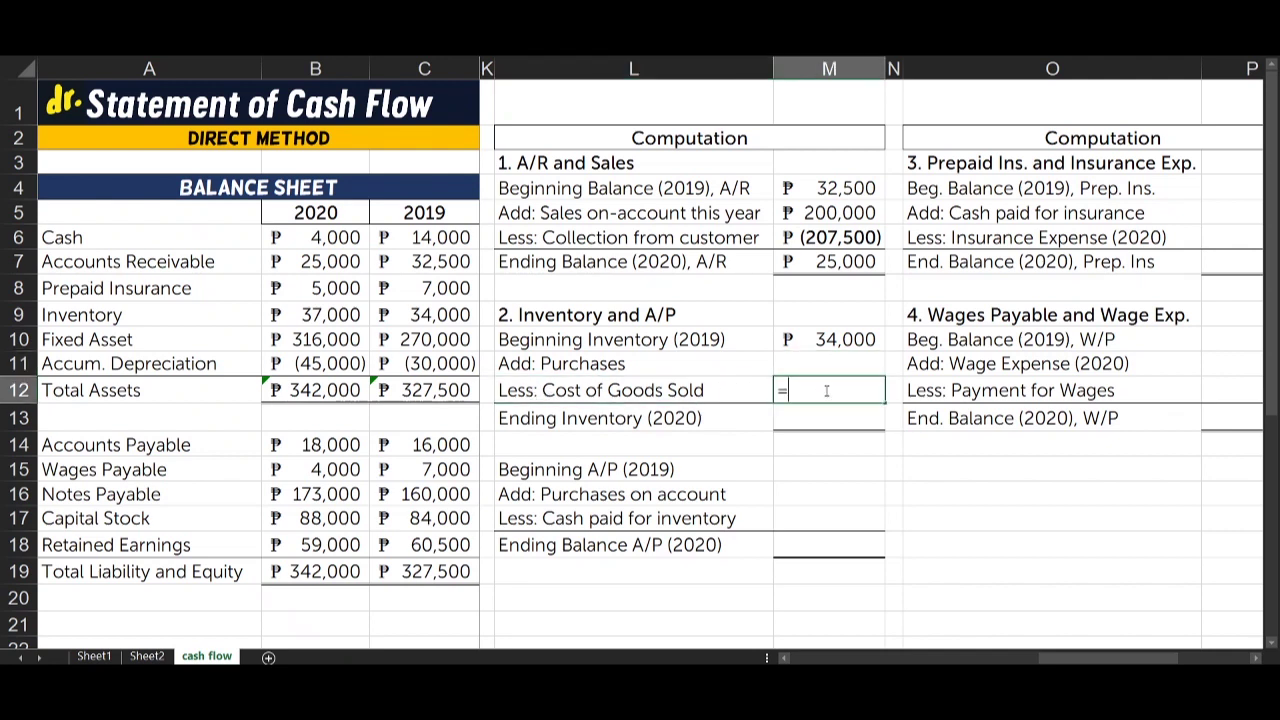
scroll(742, 302, "left", 5)
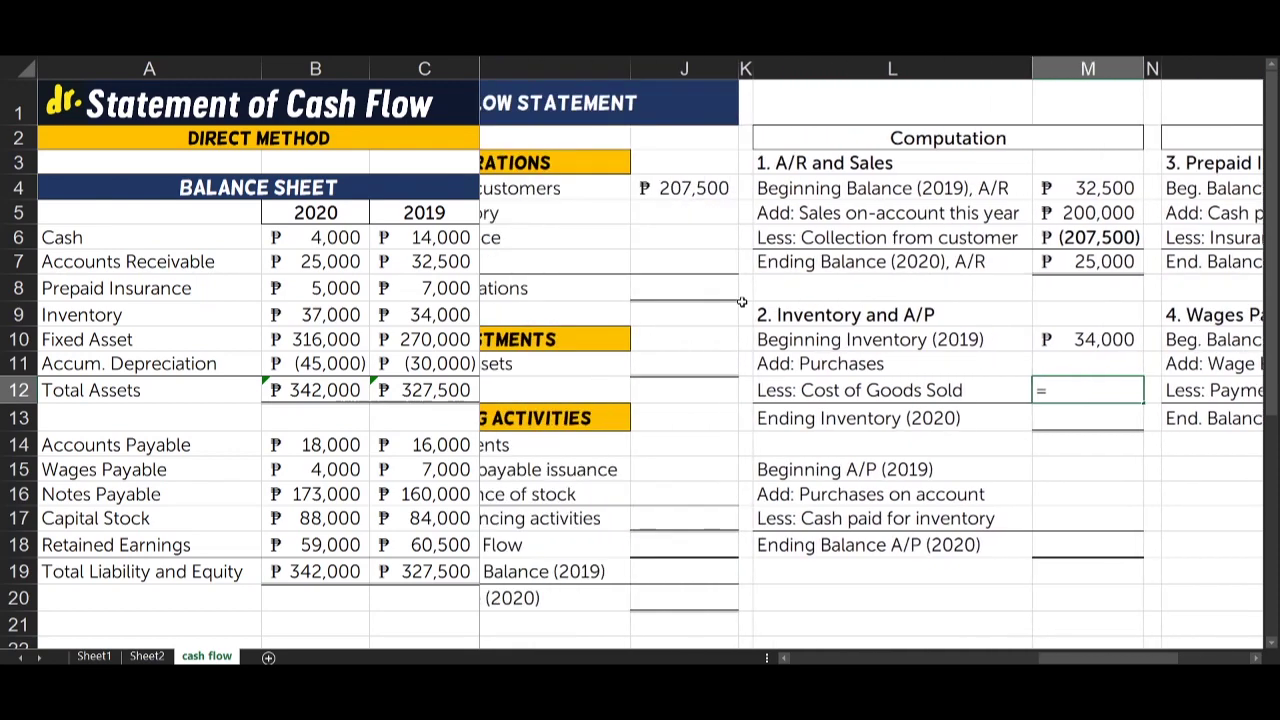
scroll(742, 302, "left", 5)
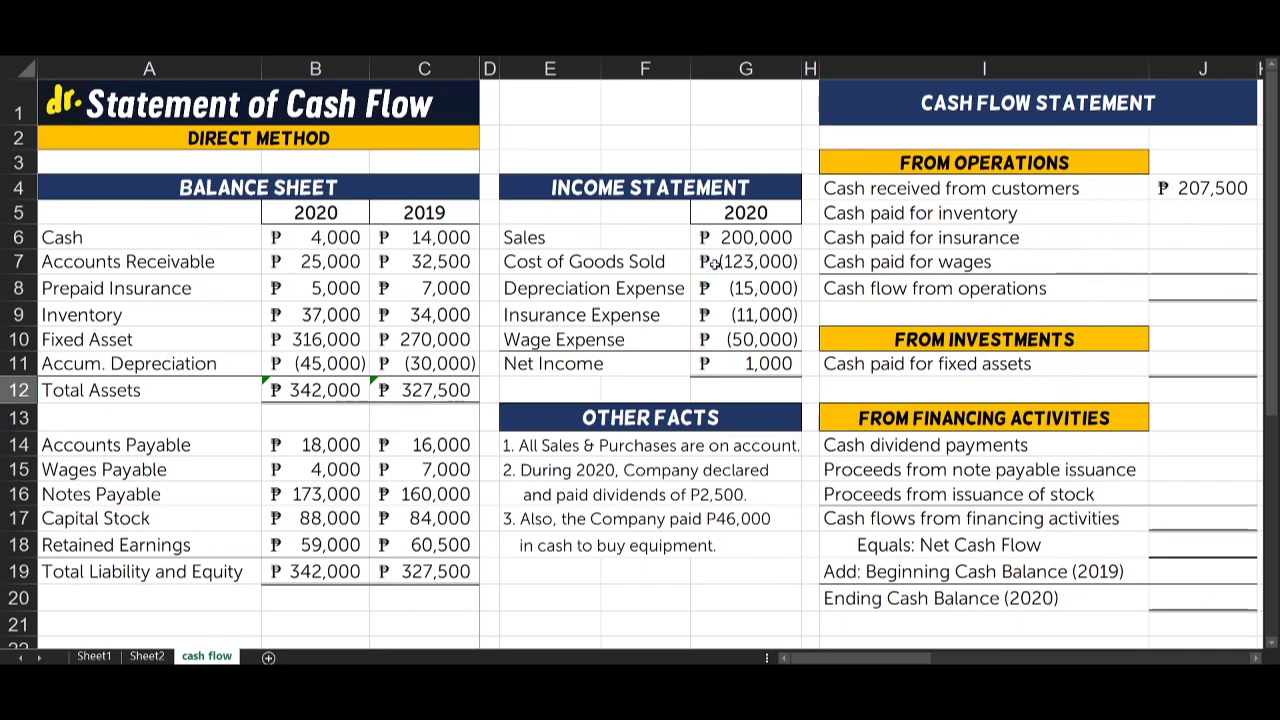
left_click(720, 263)
key("Return")
scroll(720, 263, "right", 2)
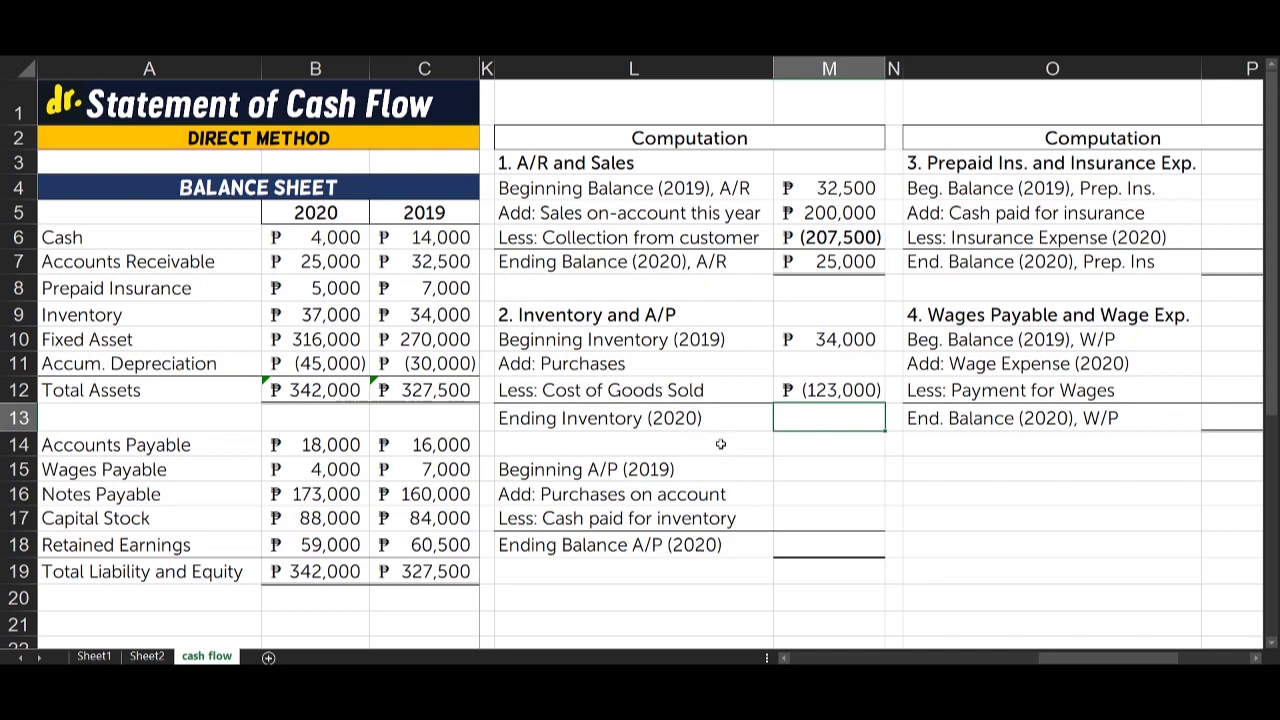
- Link Ending Inventory (2020) in M13 to the 2020 balance sheet inventory with the formula =B9
type("=")
left_click(288, 314)
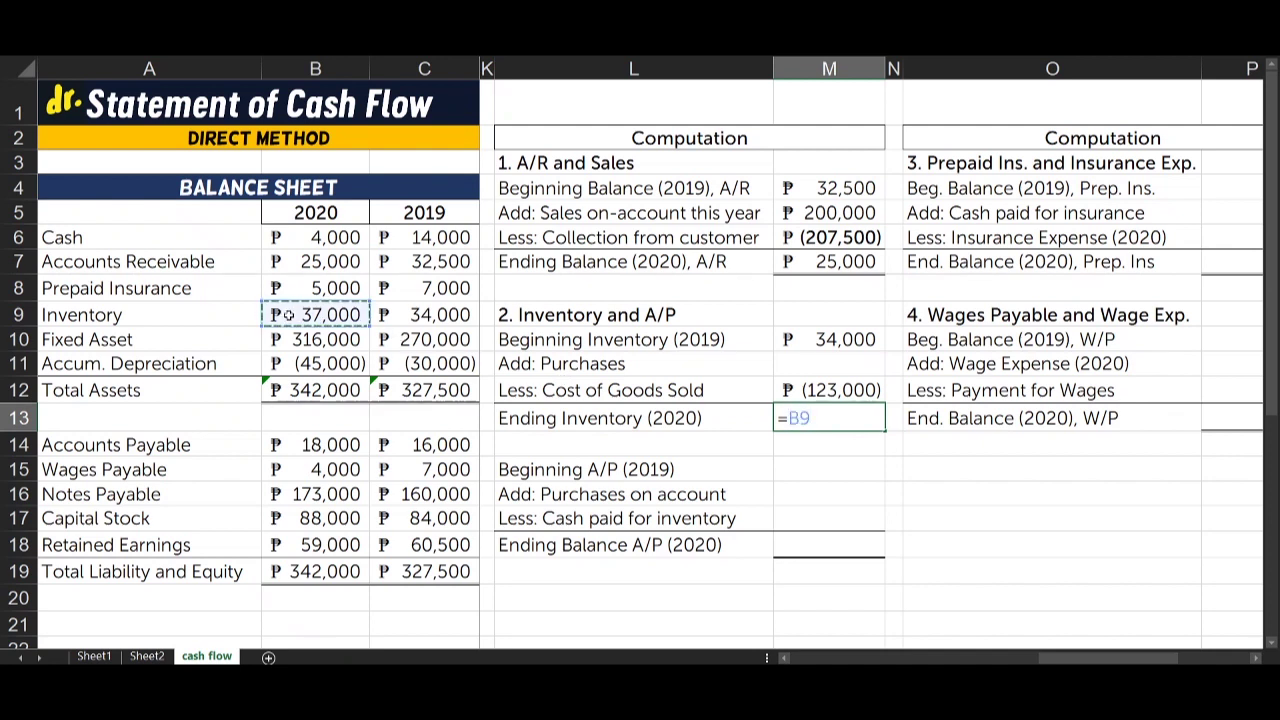
key("Return")
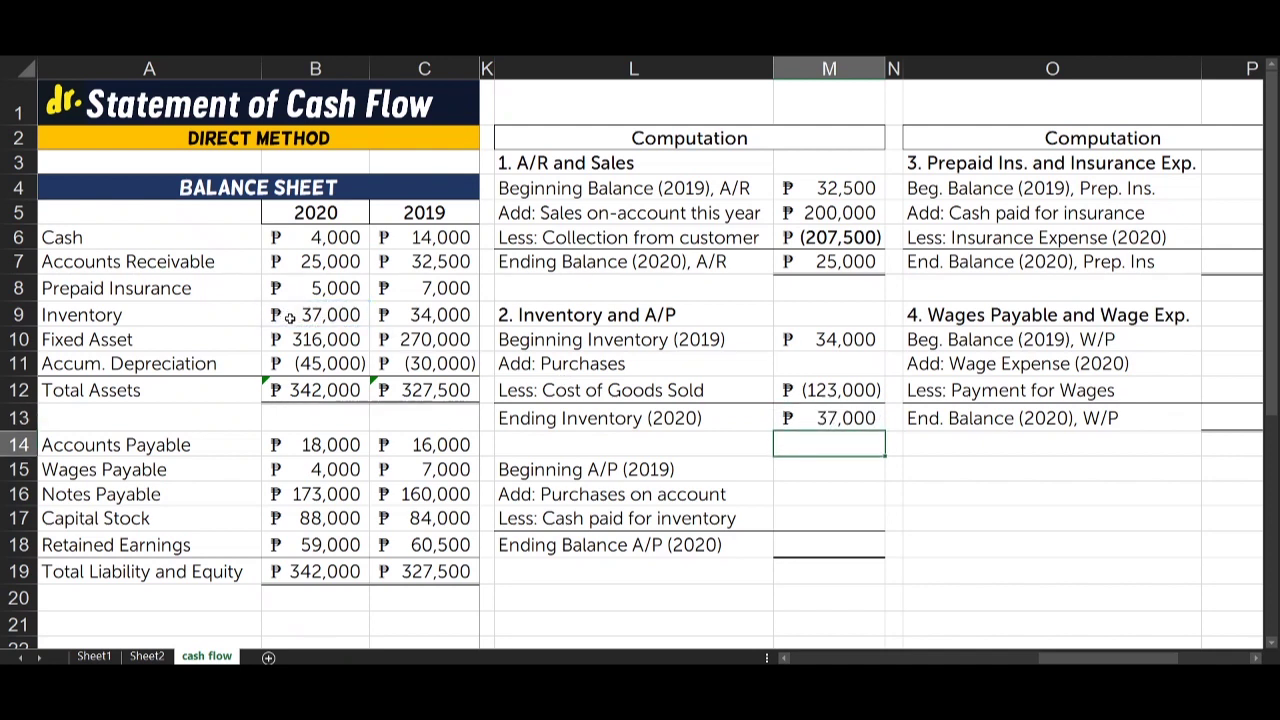
left_click_drag(858, 415, 623, 420)
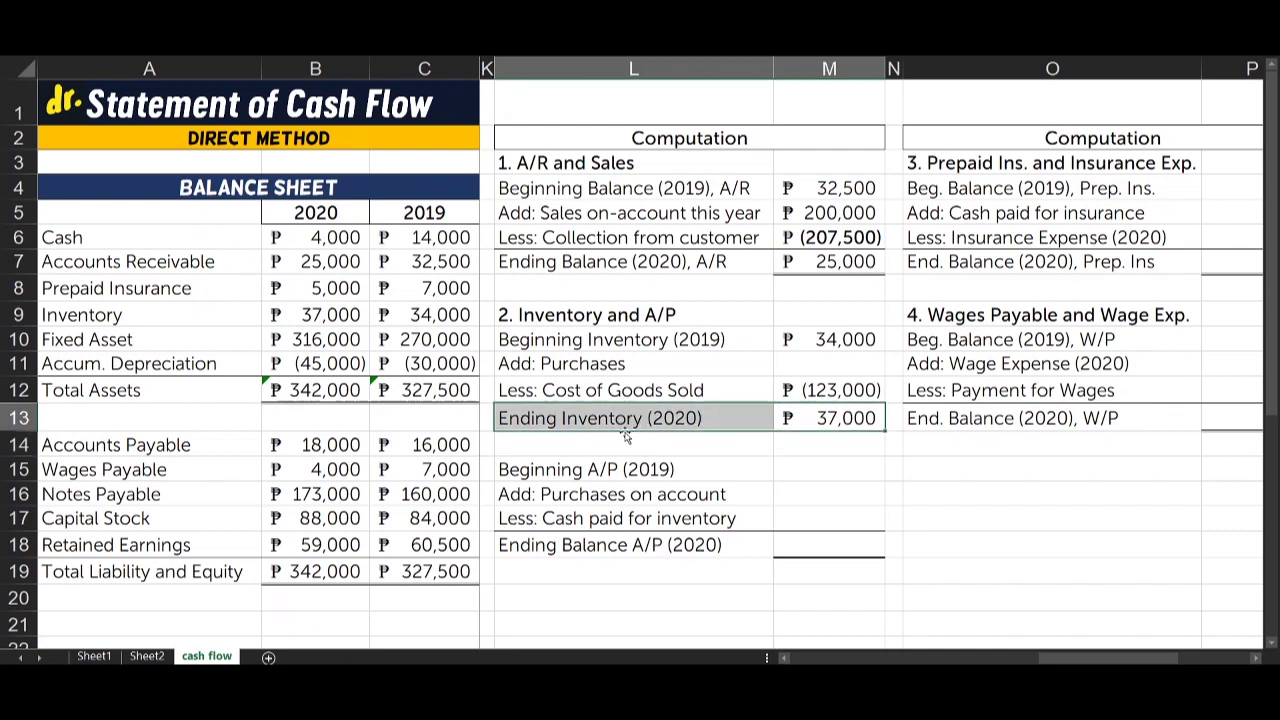
left_click(752, 466)
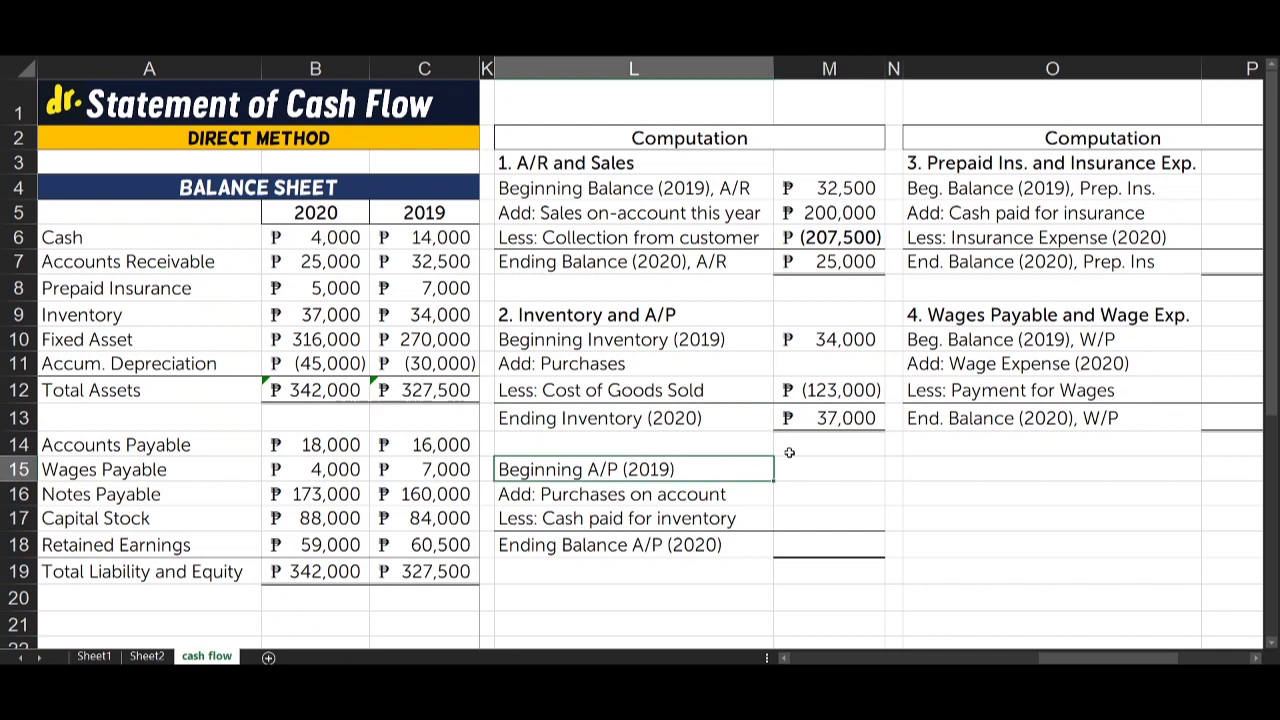
- Start the Purchases computation in M11 by entering =37000, the ending inventory amount
left_click_drag(580, 344, 606, 393)
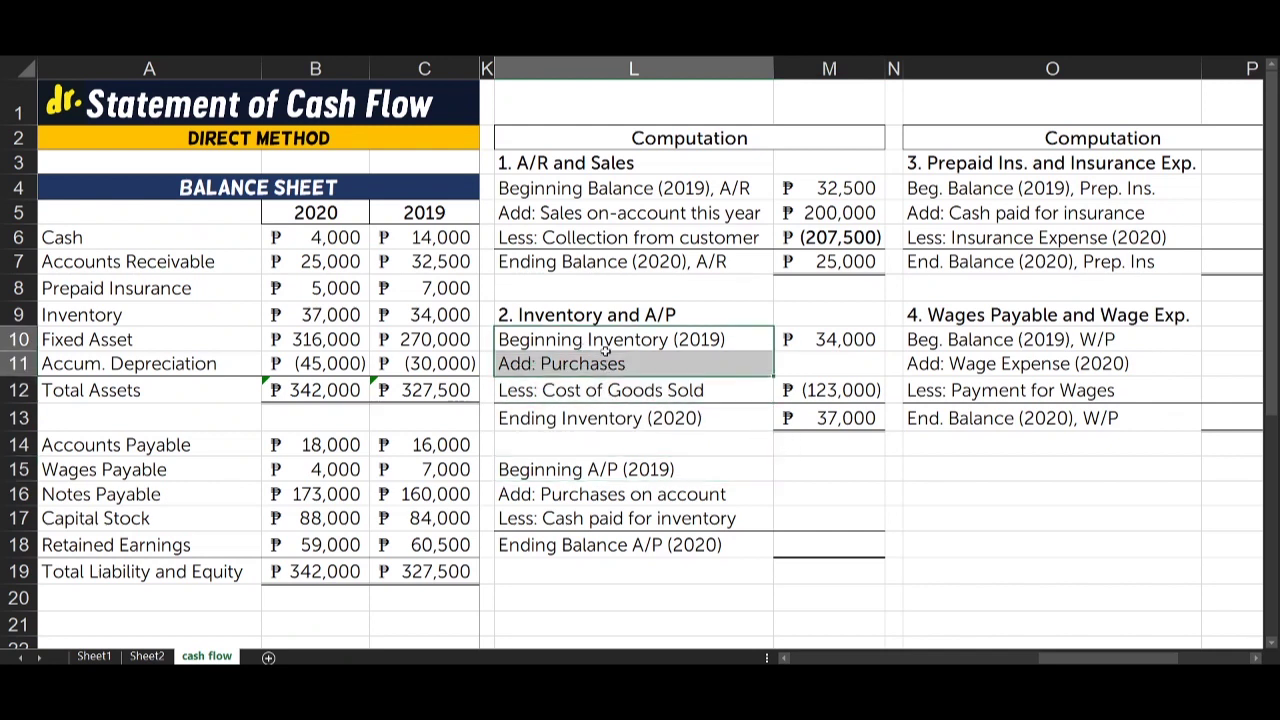
left_click(696, 389)
left_click_drag(666, 366, 672, 345)
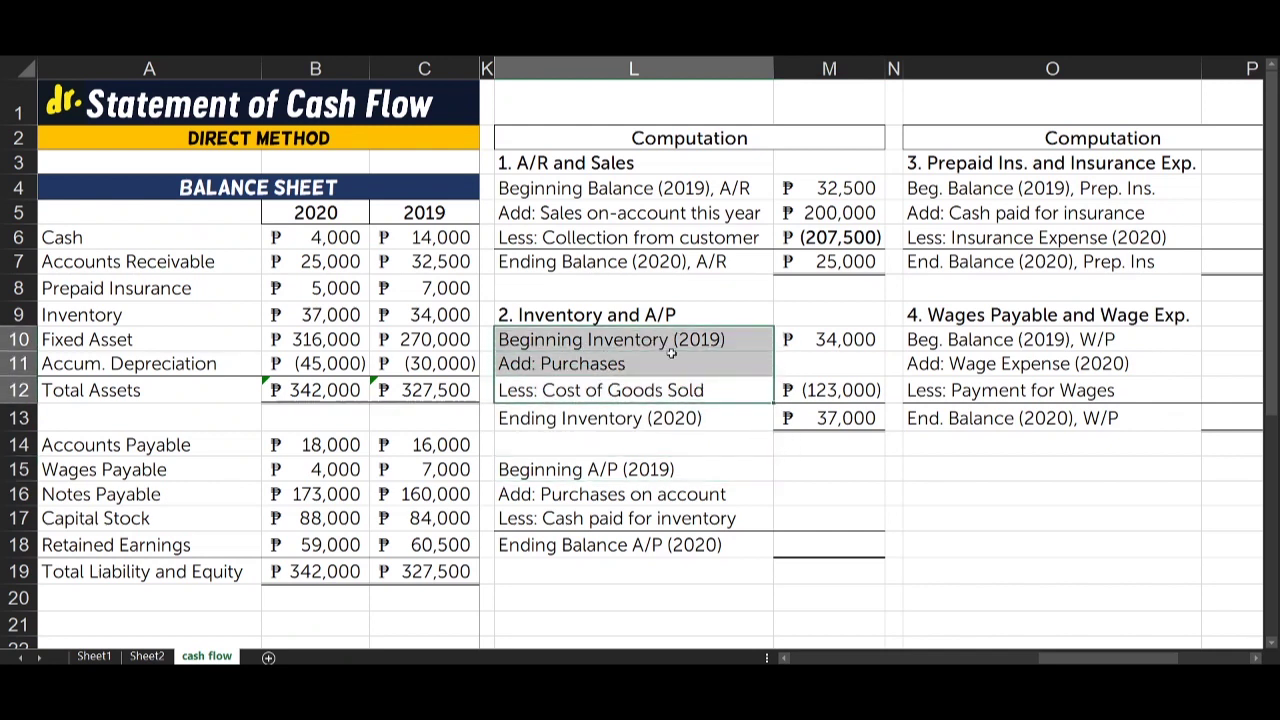
left_click(711, 369)
left_click(816, 365)
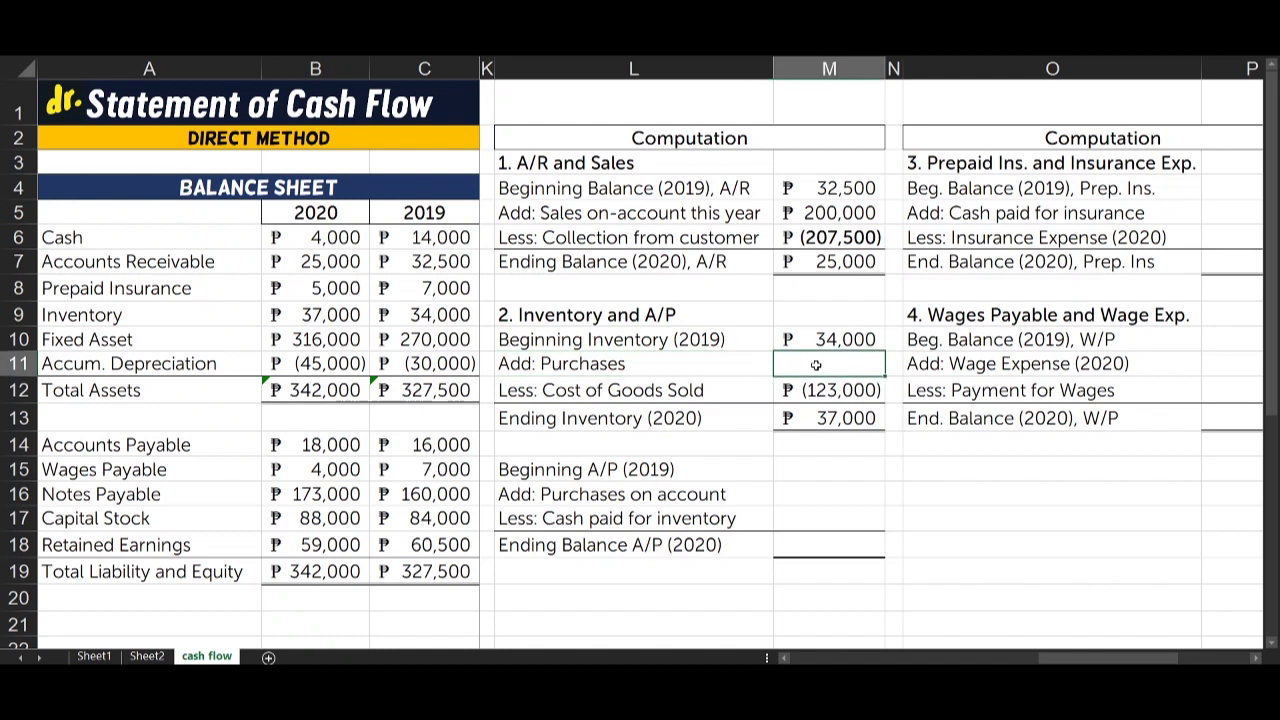
type("=")
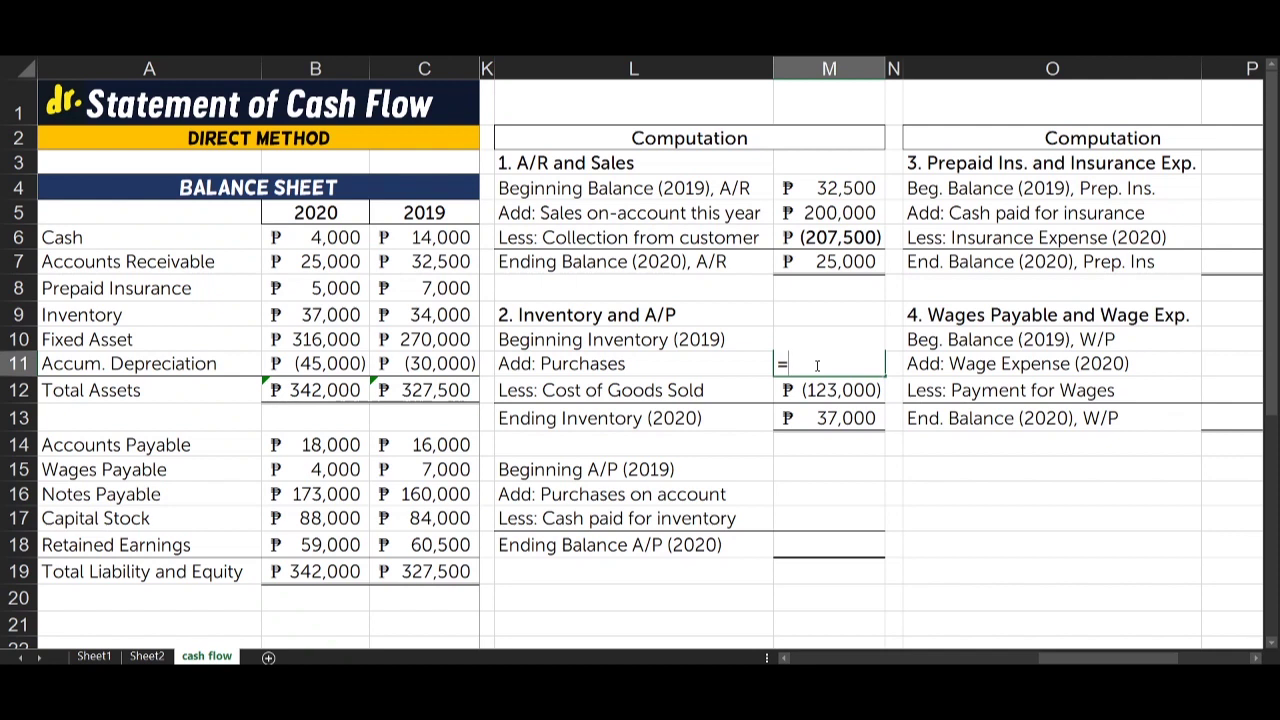
type("37000")
key("Return")
key("Up")
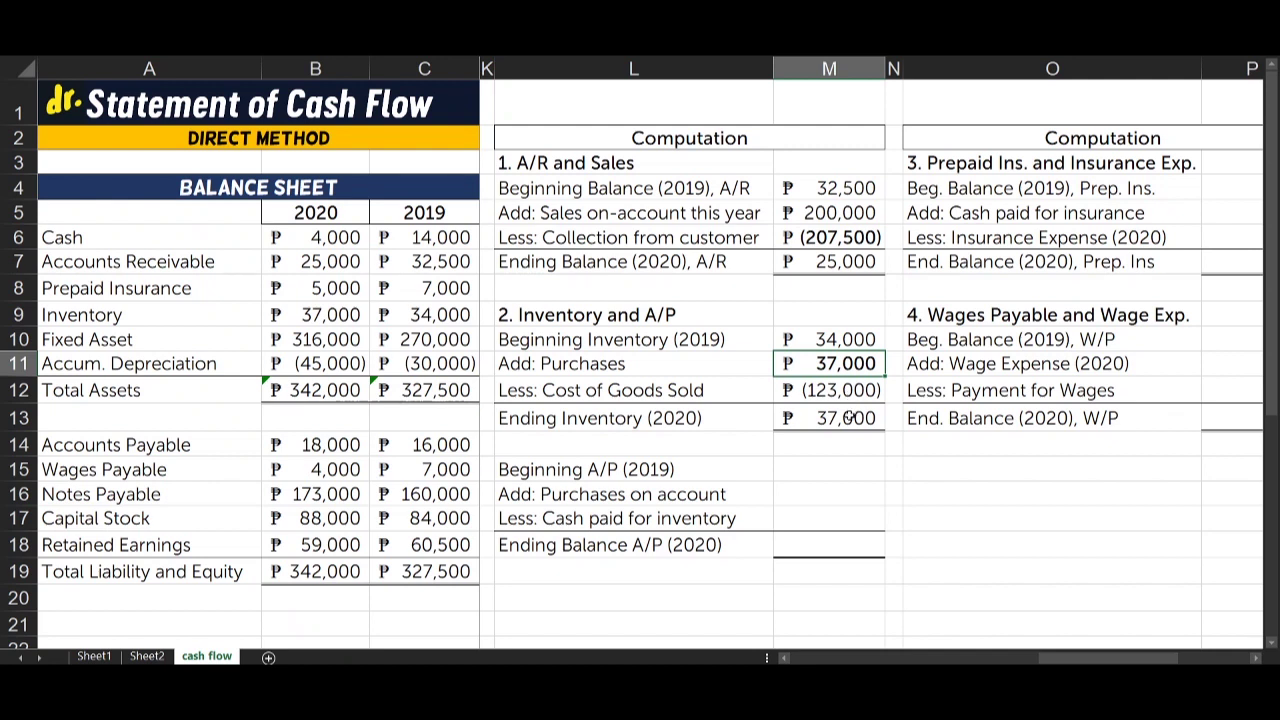
- Extend the Purchases formula in M11 to =37000-M10-M12, subtracting beginning inventory and the negative cost of goods sold
left_click(806, 339)
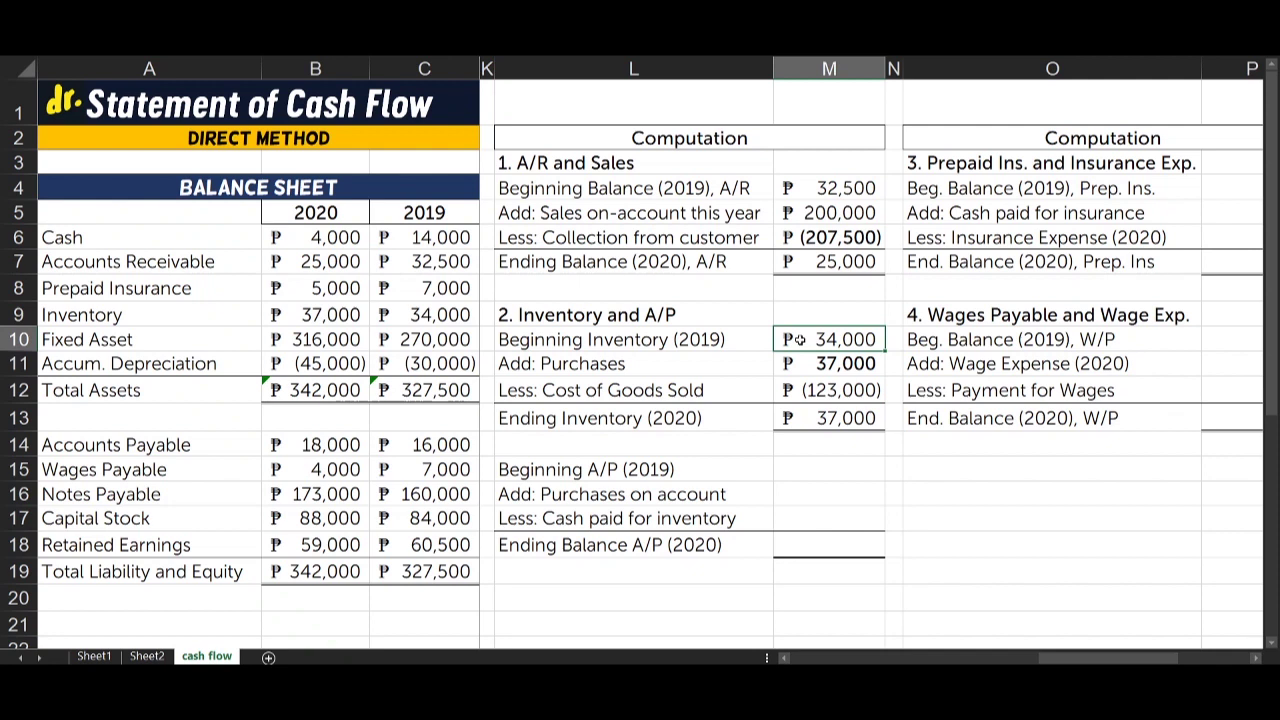
left_click(836, 387)
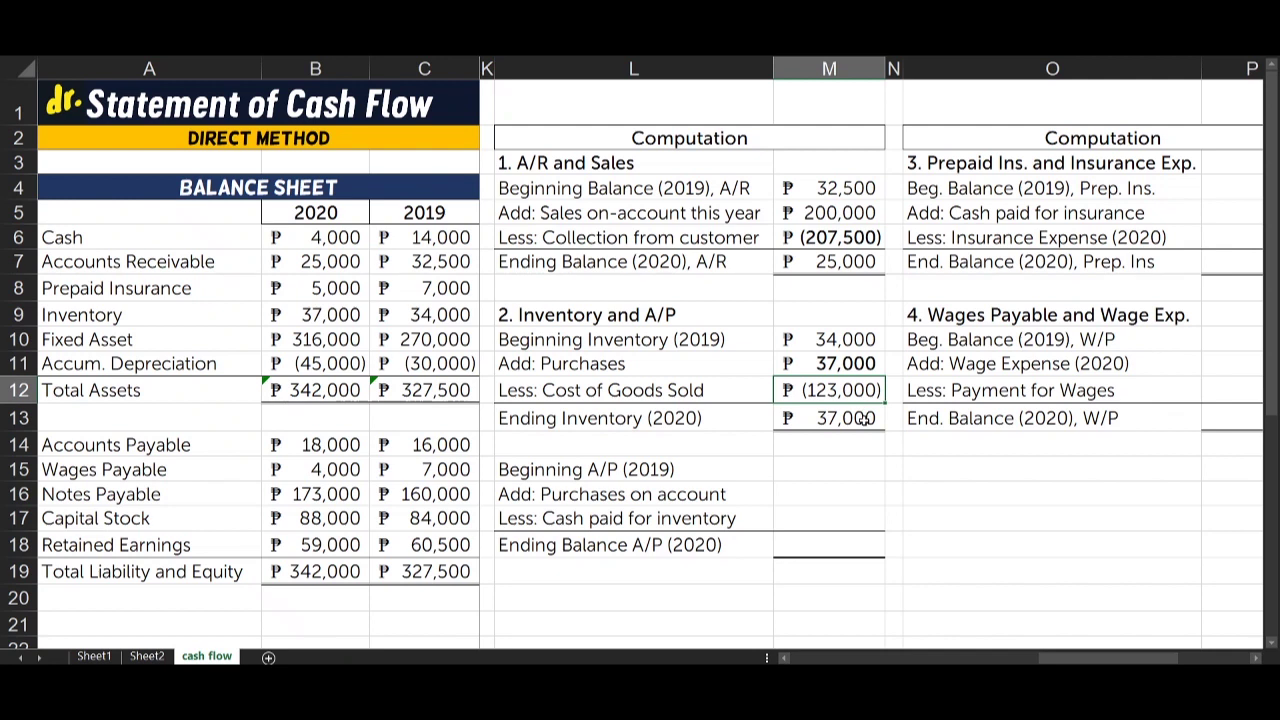
left_click(835, 366)
left_click_drag(656, 363, 817, 365)
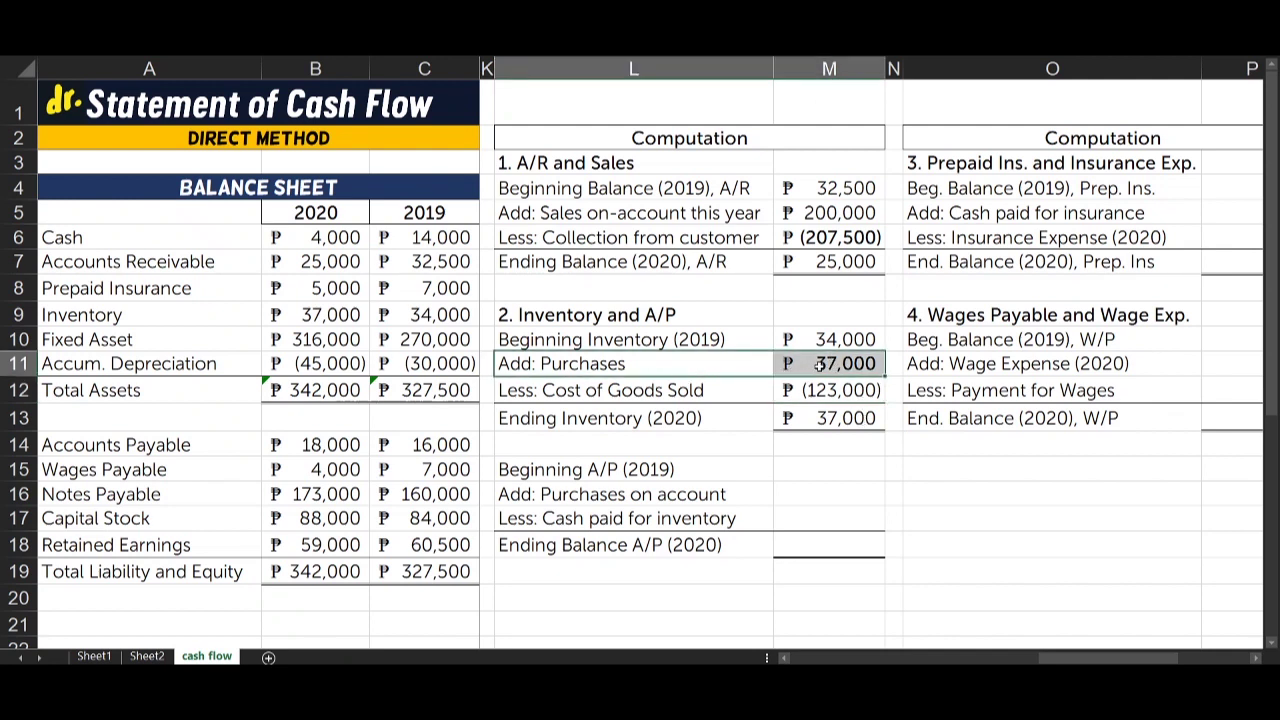
double_click(850, 364)
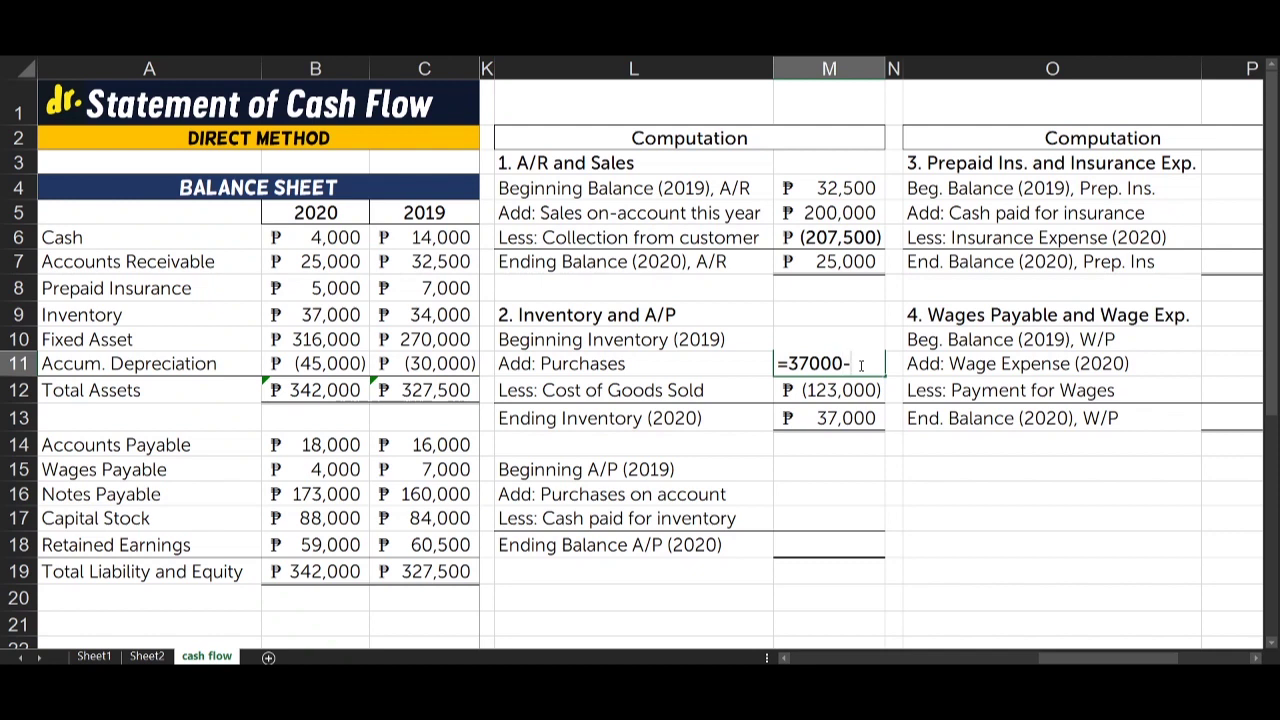
left_click(745, 343)
key("Right")
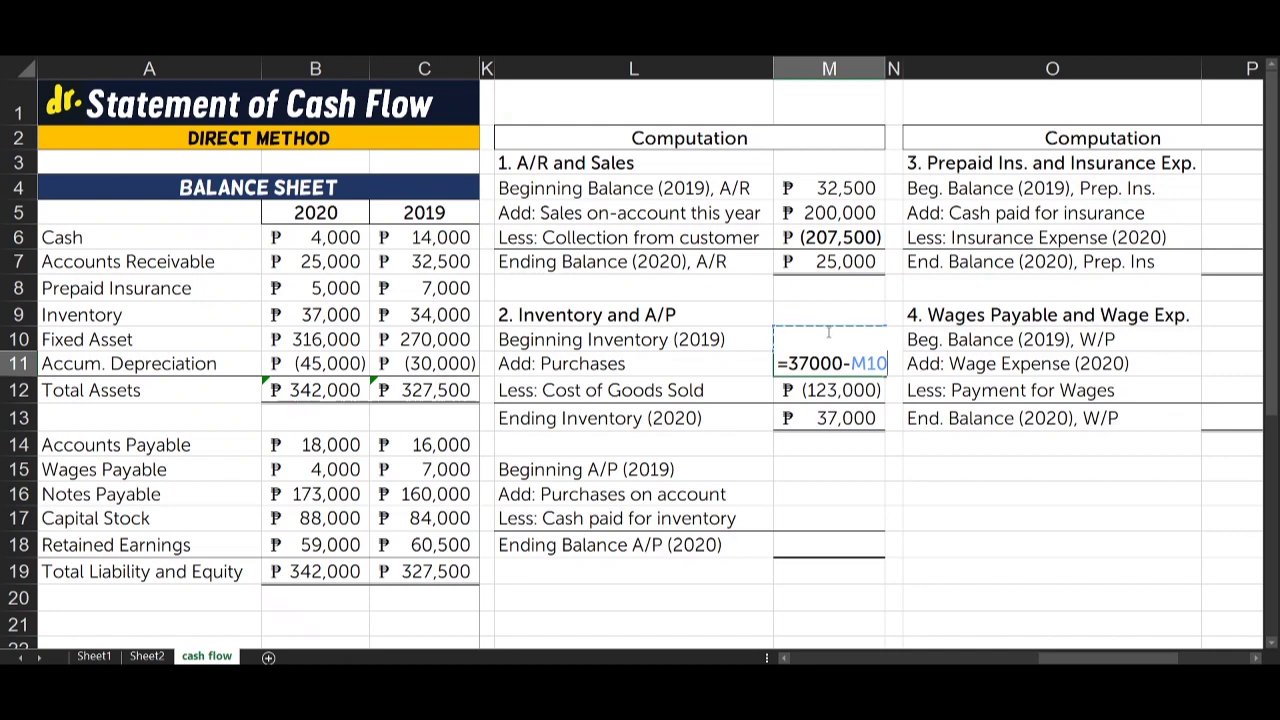
left_click(853, 389)
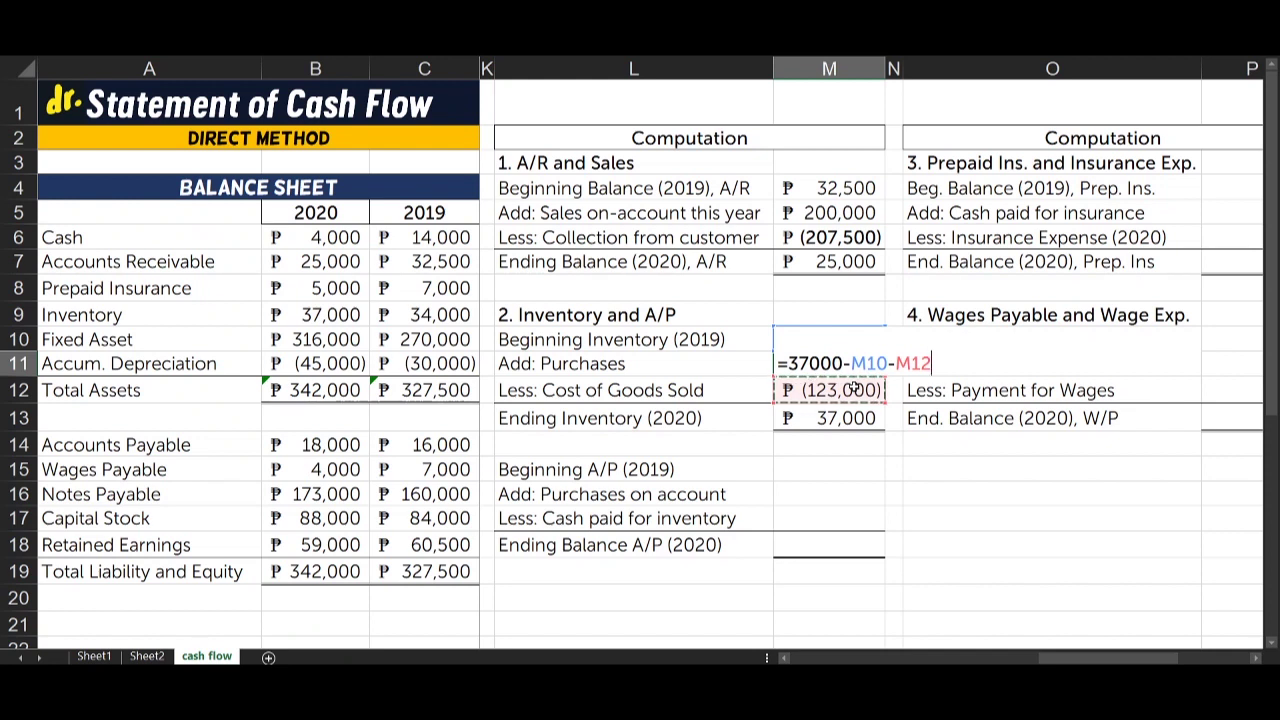
key("Return")
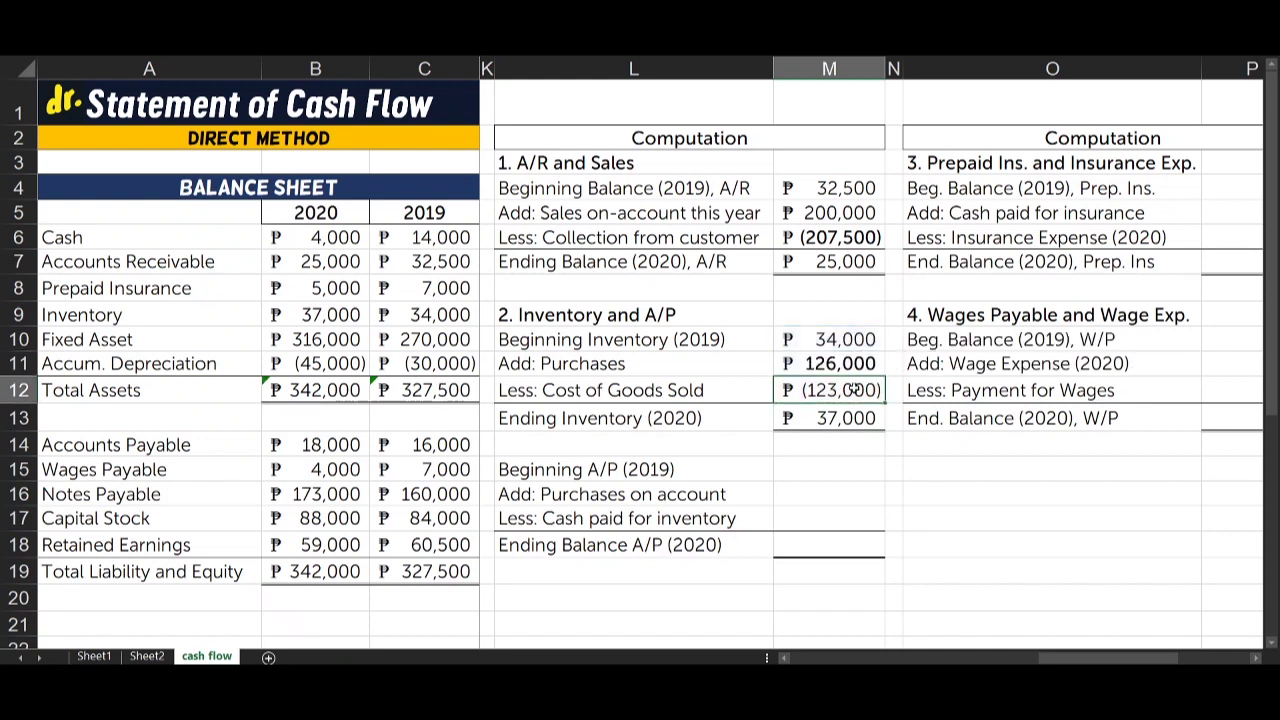
- Link Purchases on account in M16 to the computed Purchases amount with the formula =M11
mouse_move(826, 363)
left_mouse_down()
mouse_move(686, 380)
mouse_move(634, 366)
mouse_move(789, 363)
left_mouse_up()
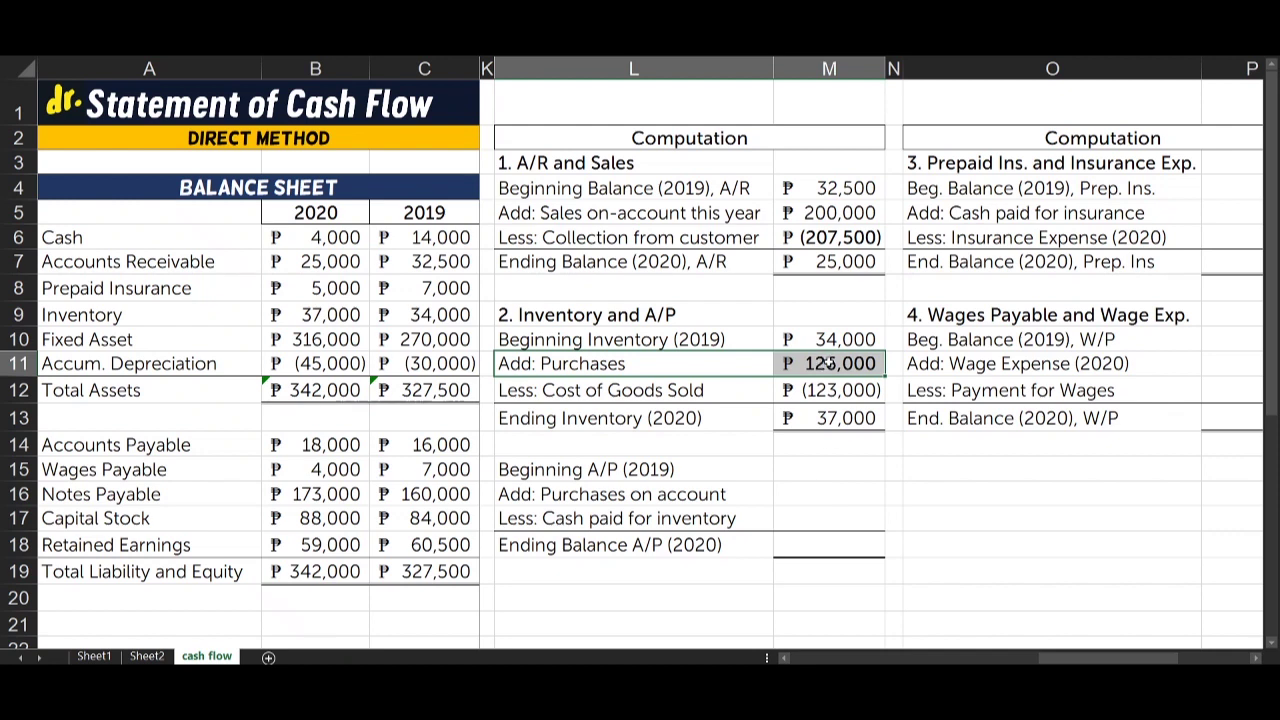
left_click(831, 496)
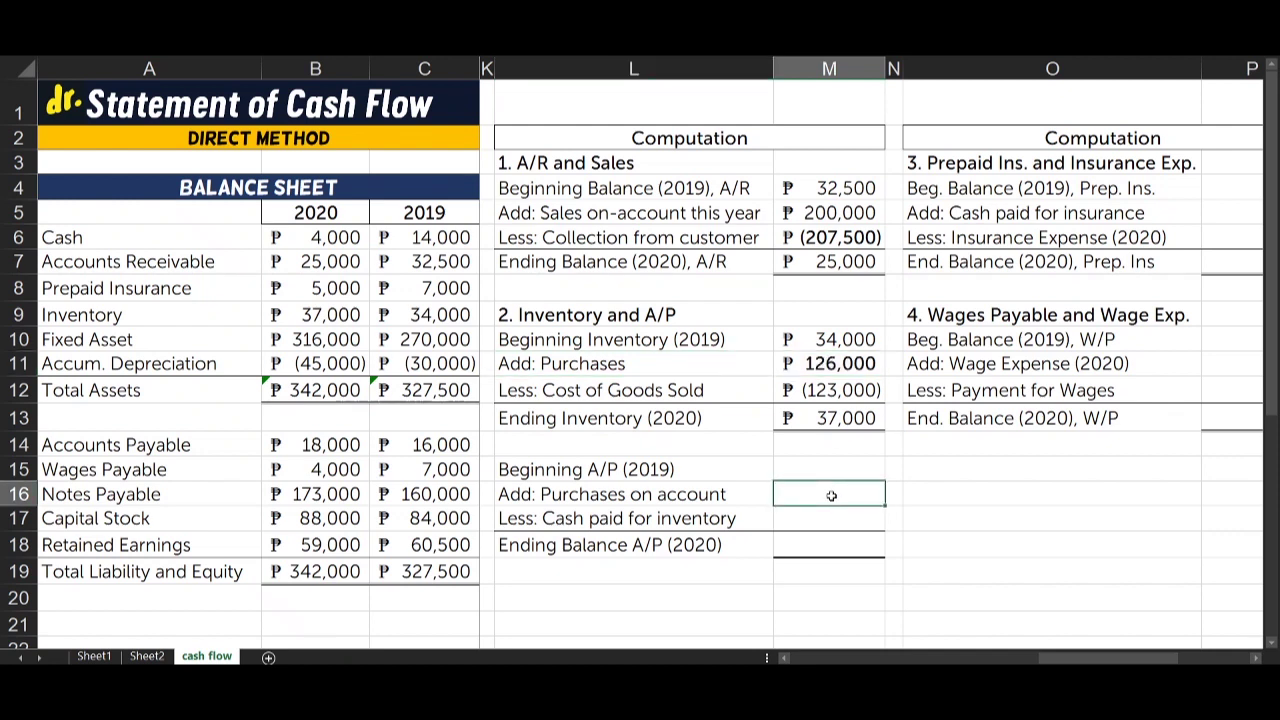
type("=")
left_click(796, 368)
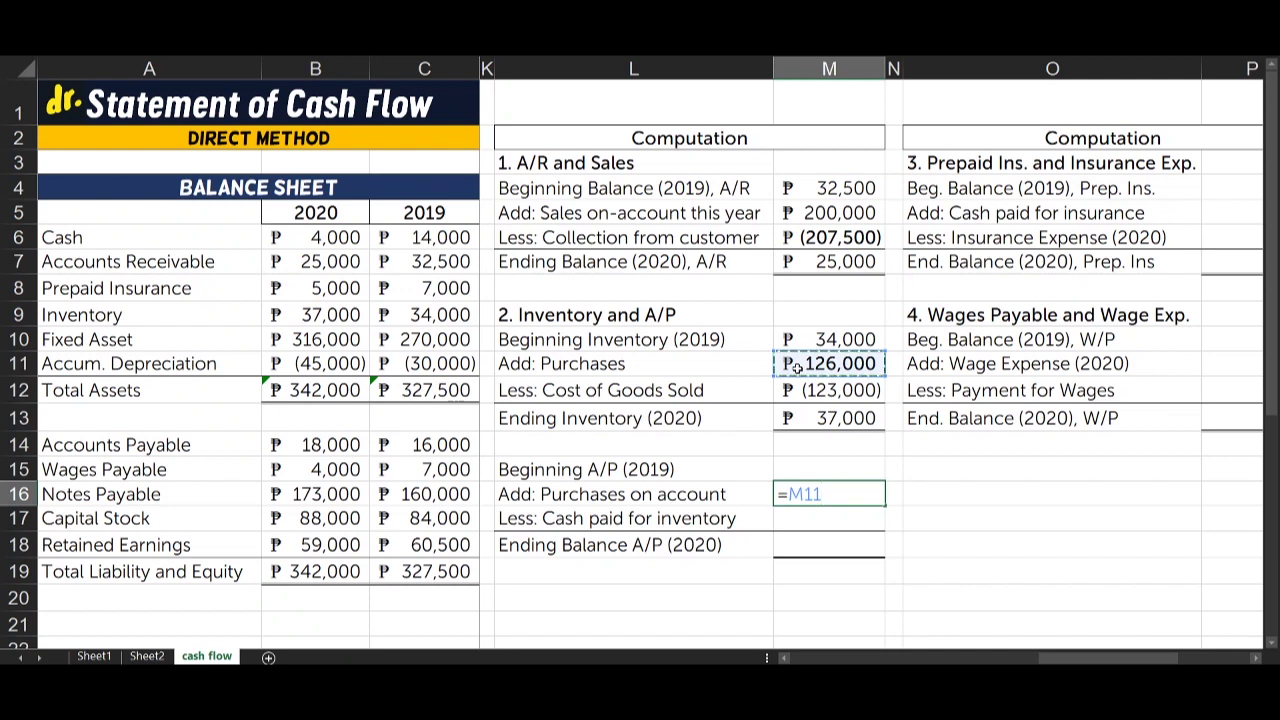
key("Return")
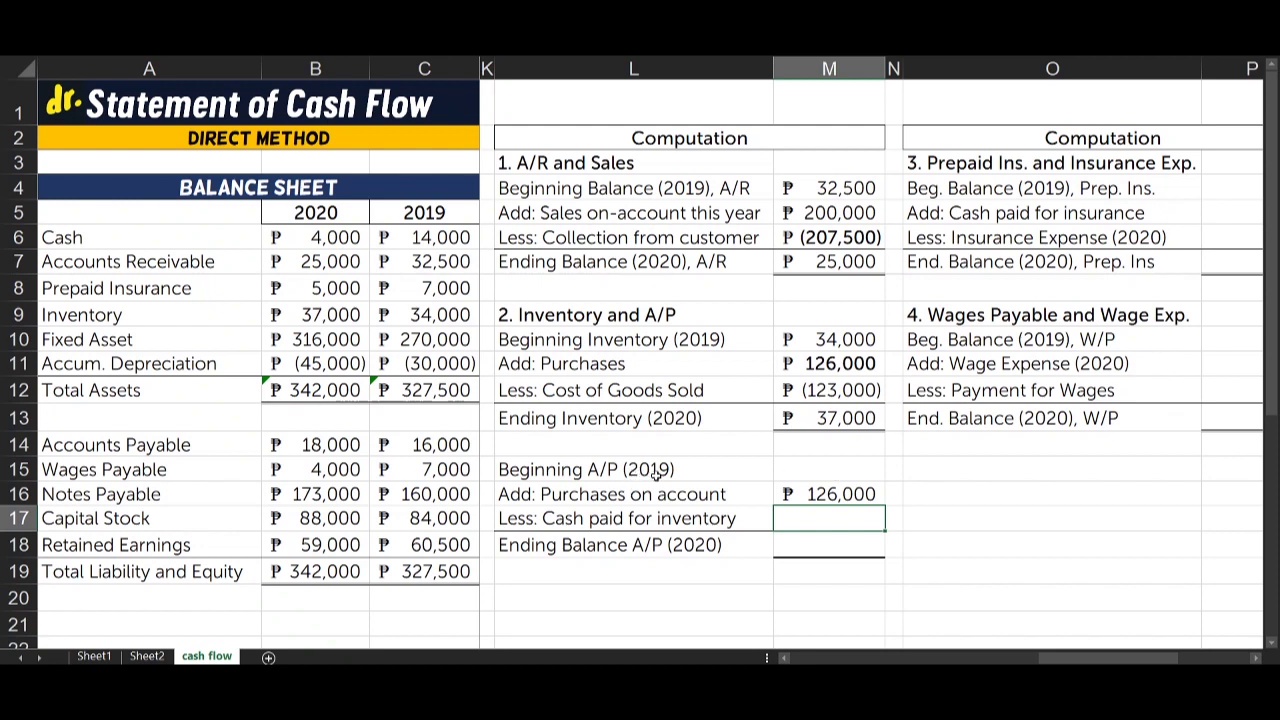
- Link Beginning A/P (2019) in M15 to the 2019 balance sheet accounts payable in C14
left_click(829, 466)
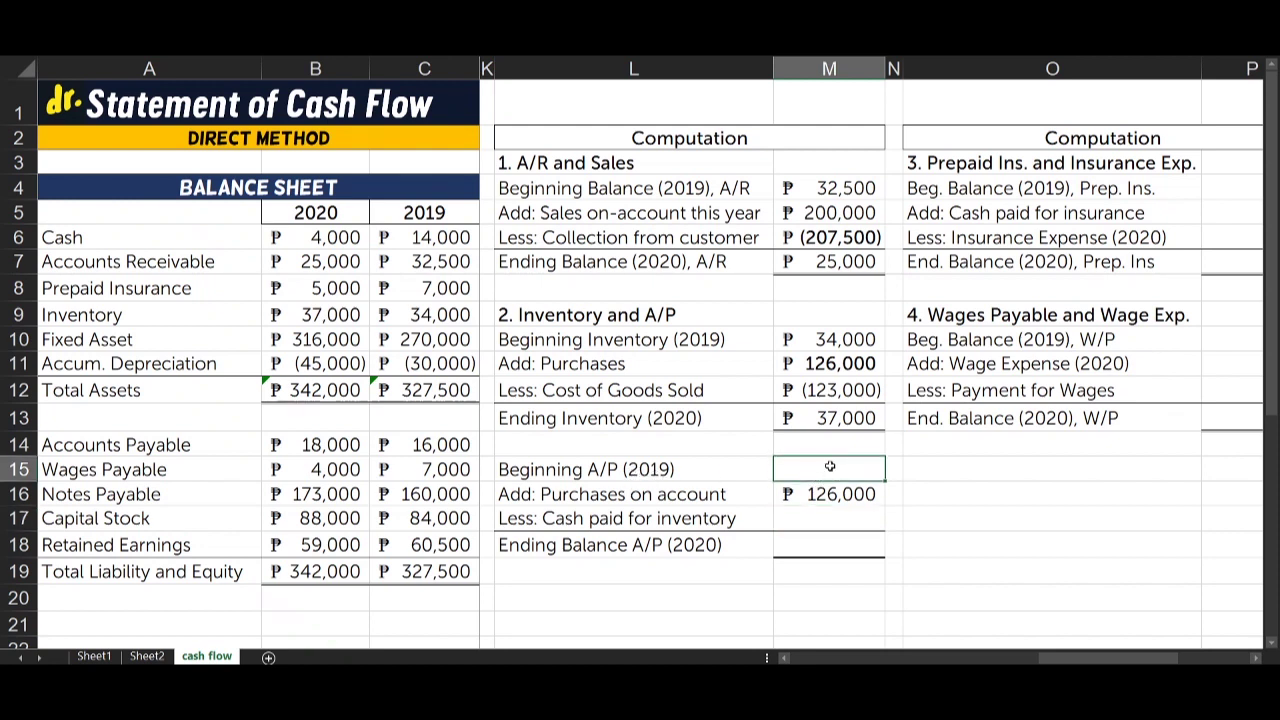
type("=")
left_click(397, 444)
key("Return")
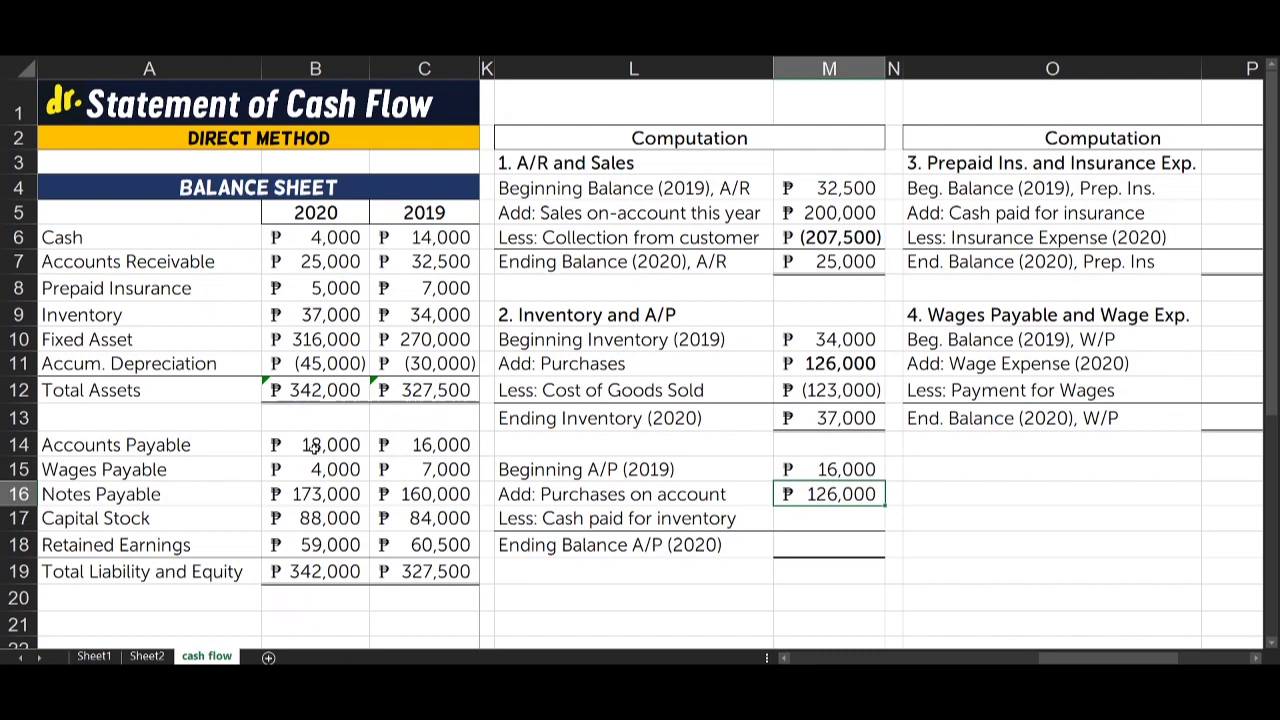
- Link Ending Balance A/P (2020) in M18 to the 2020 balance sheet accounts payable in B14
left_click(315, 449)
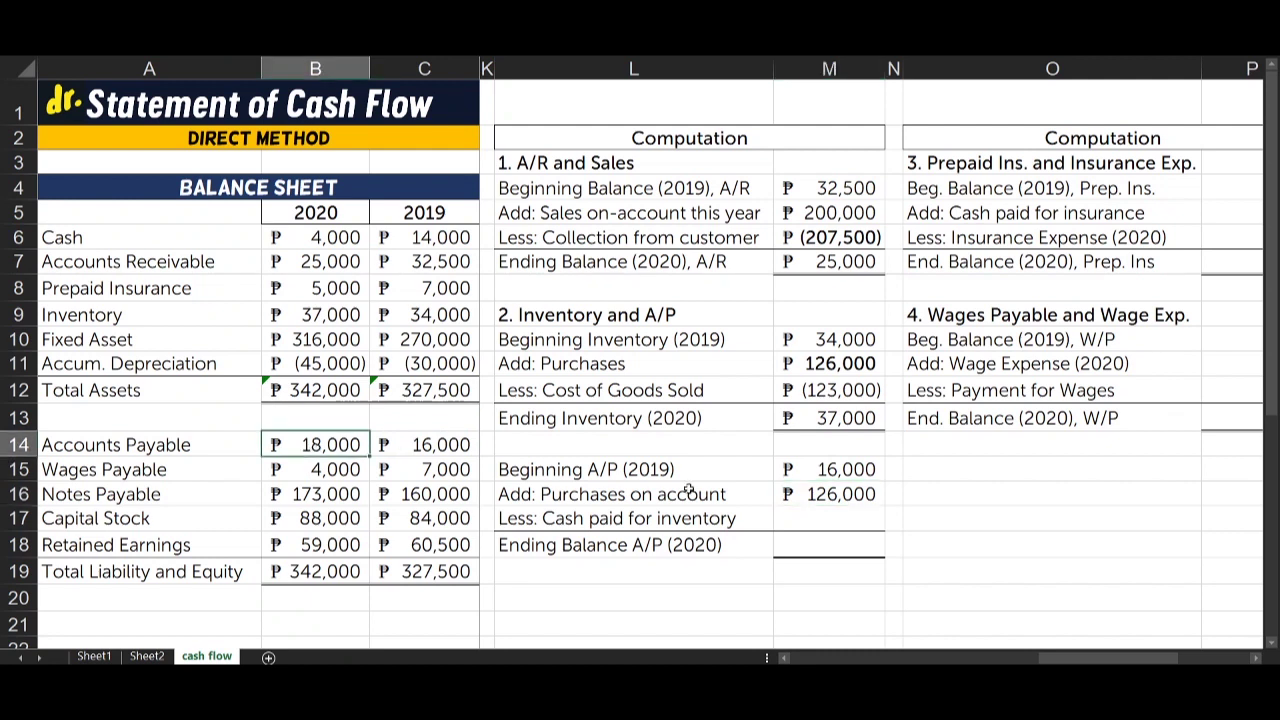
left_click(823, 546)
type("=")
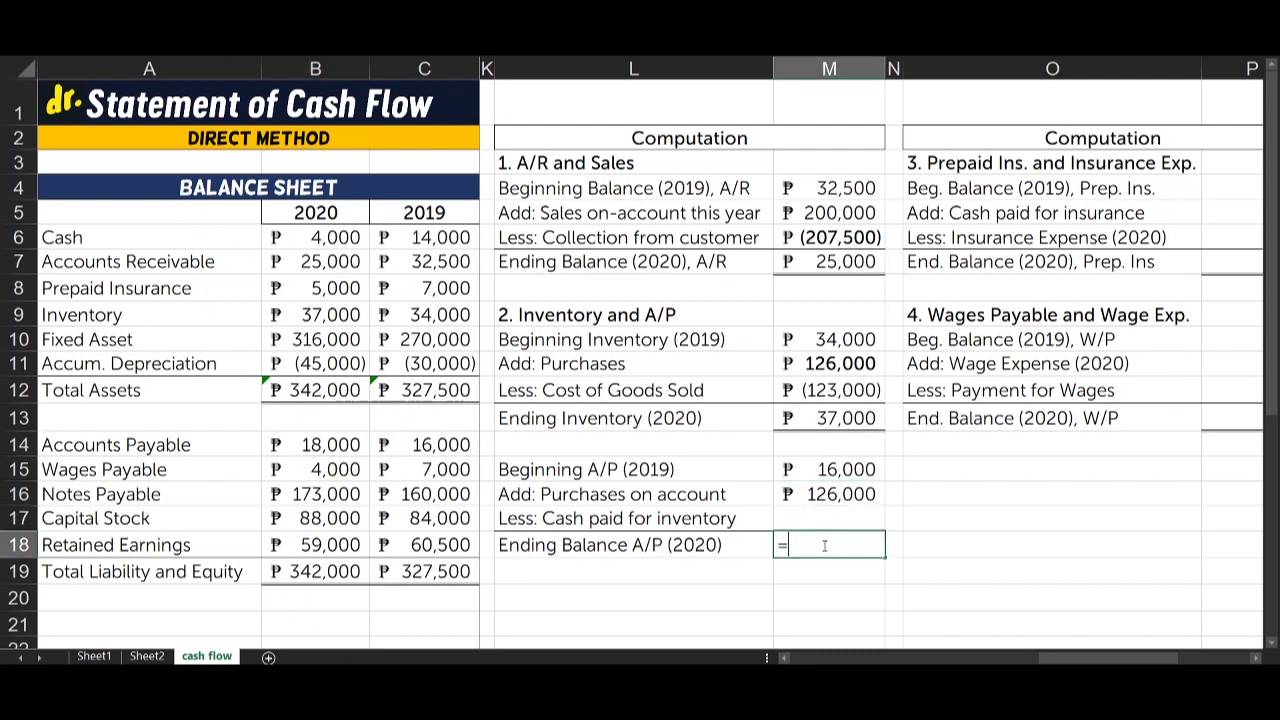
left_click(288, 444)
key("Return")
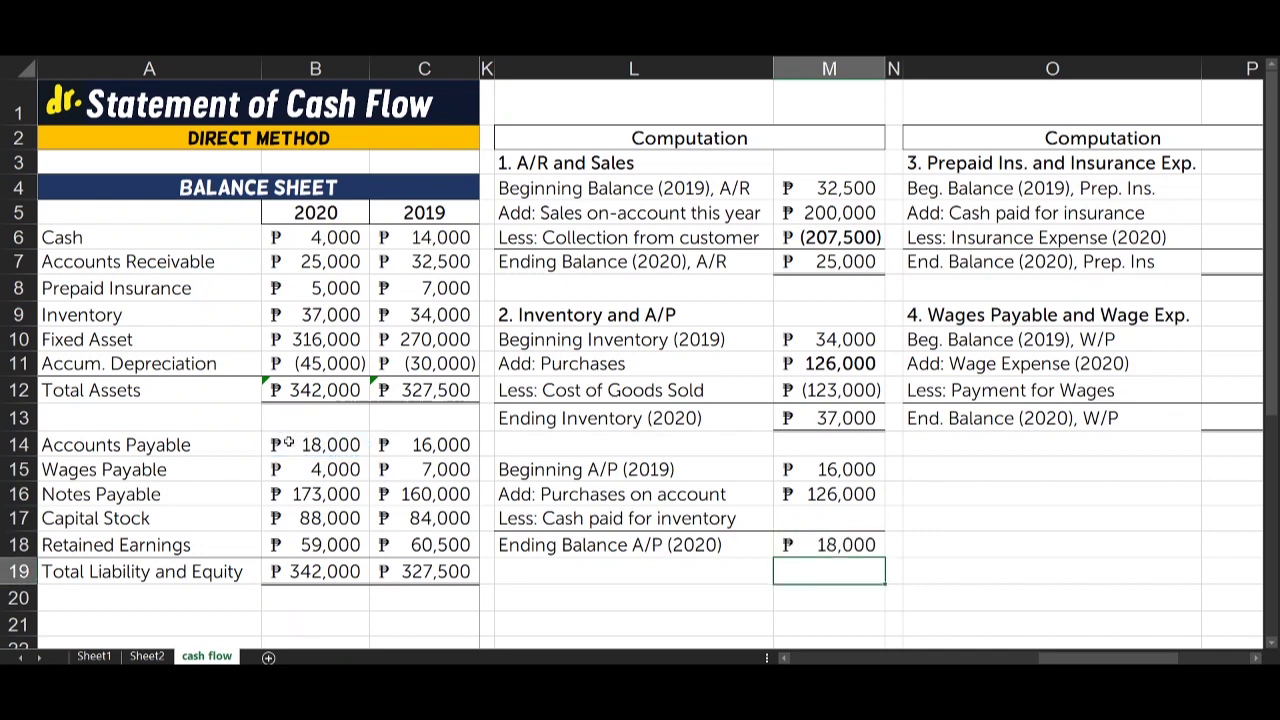
- Compute Cash paid for inventory in M17 with the formula =M18-M15-M16
left_click_drag(829, 469, 855, 467)
left_click(840, 516)
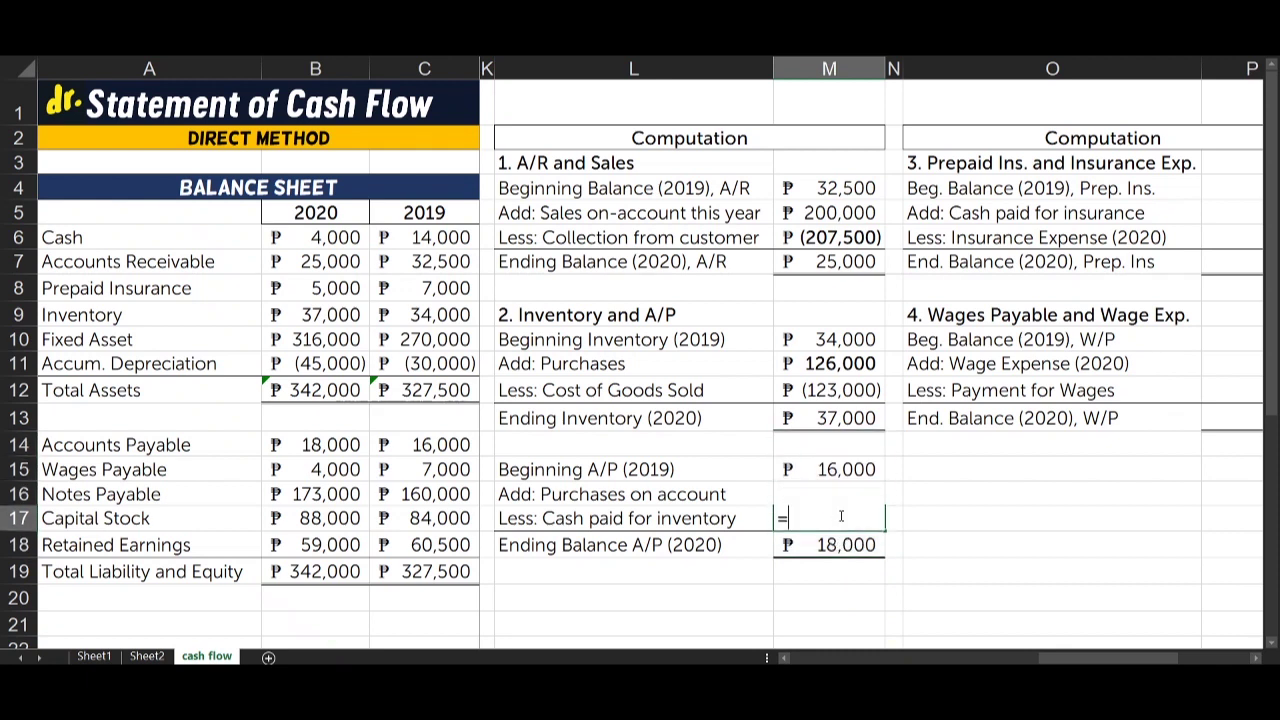
type("=")
left_click(850, 547)
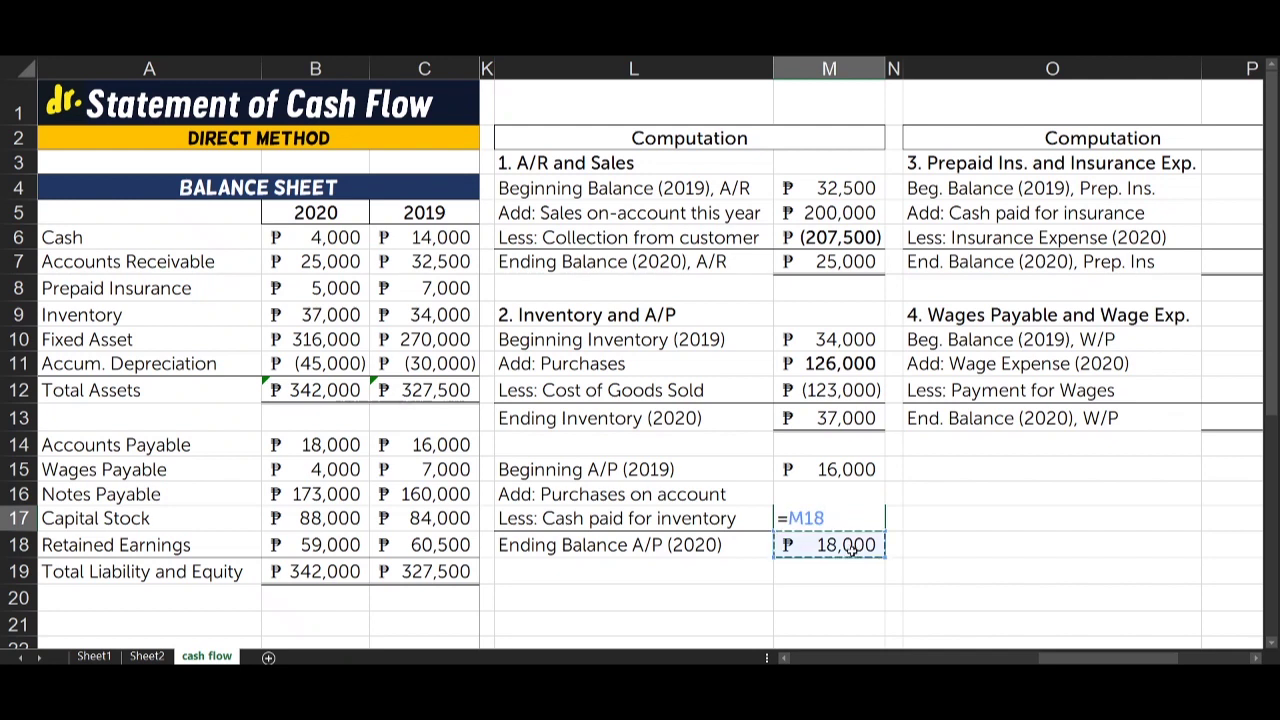
type("-")
left_click(815, 467)
type("-")
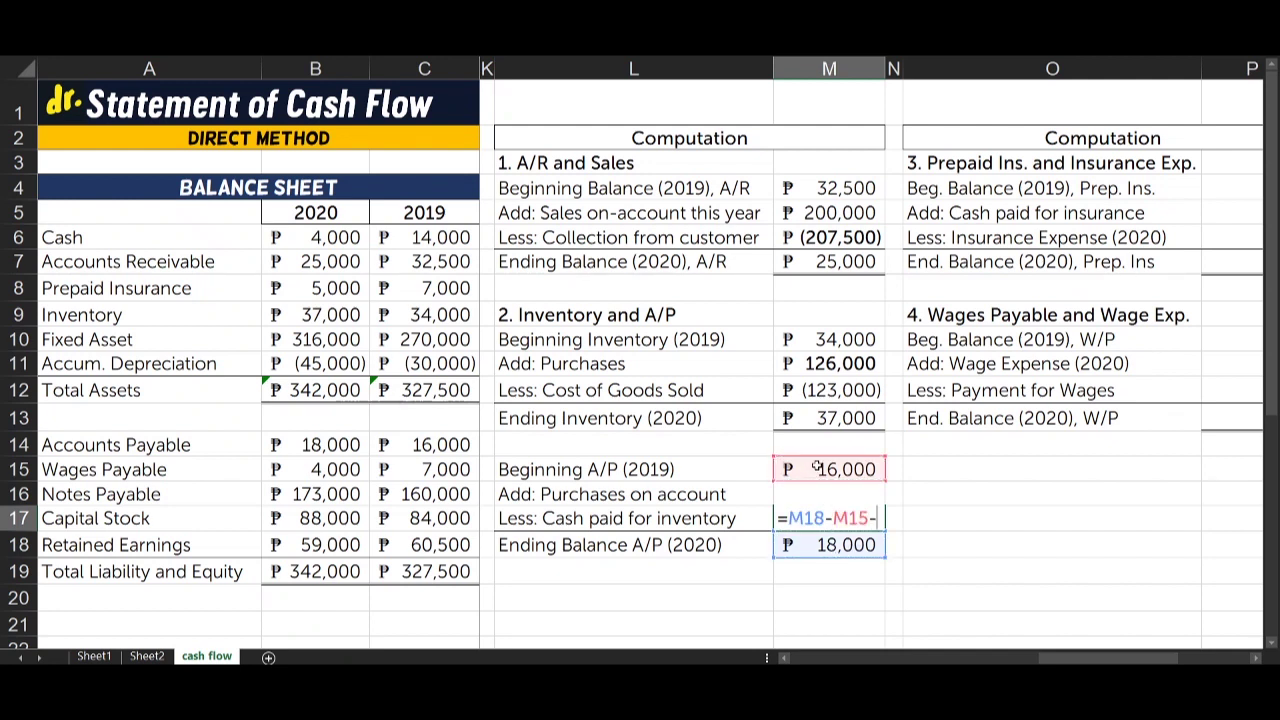
left_click(735, 495)
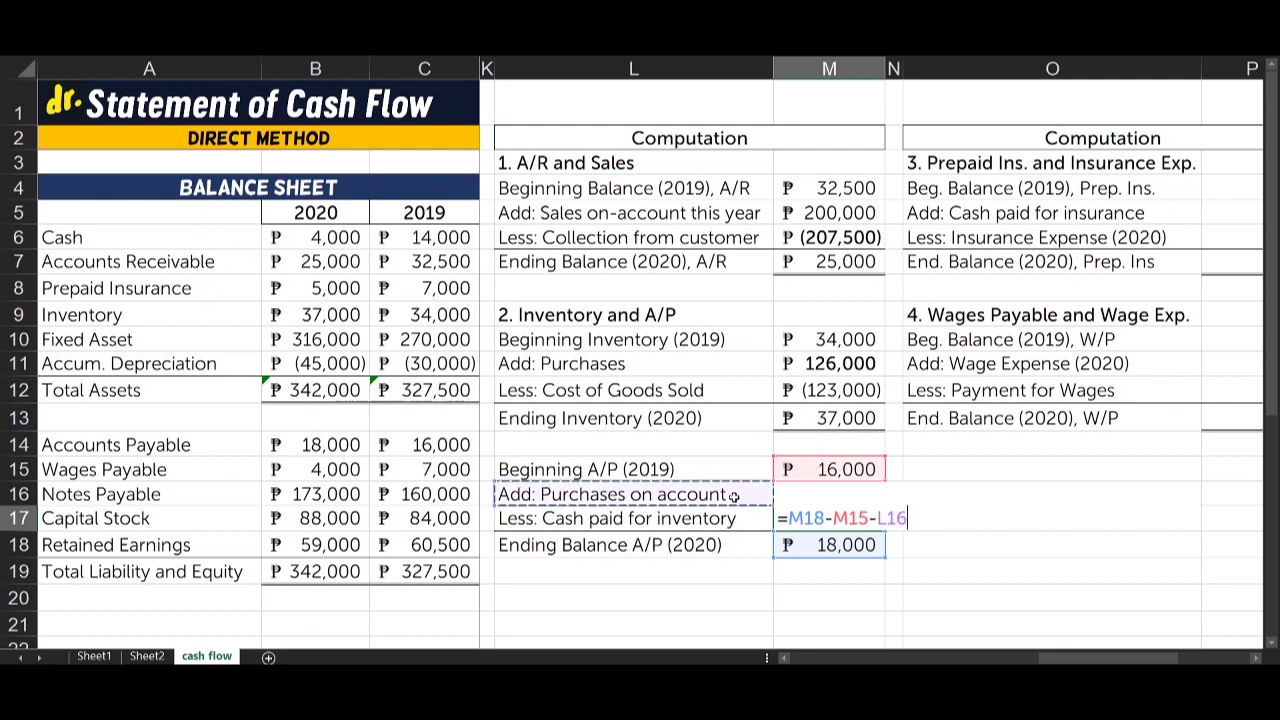
key("Right")
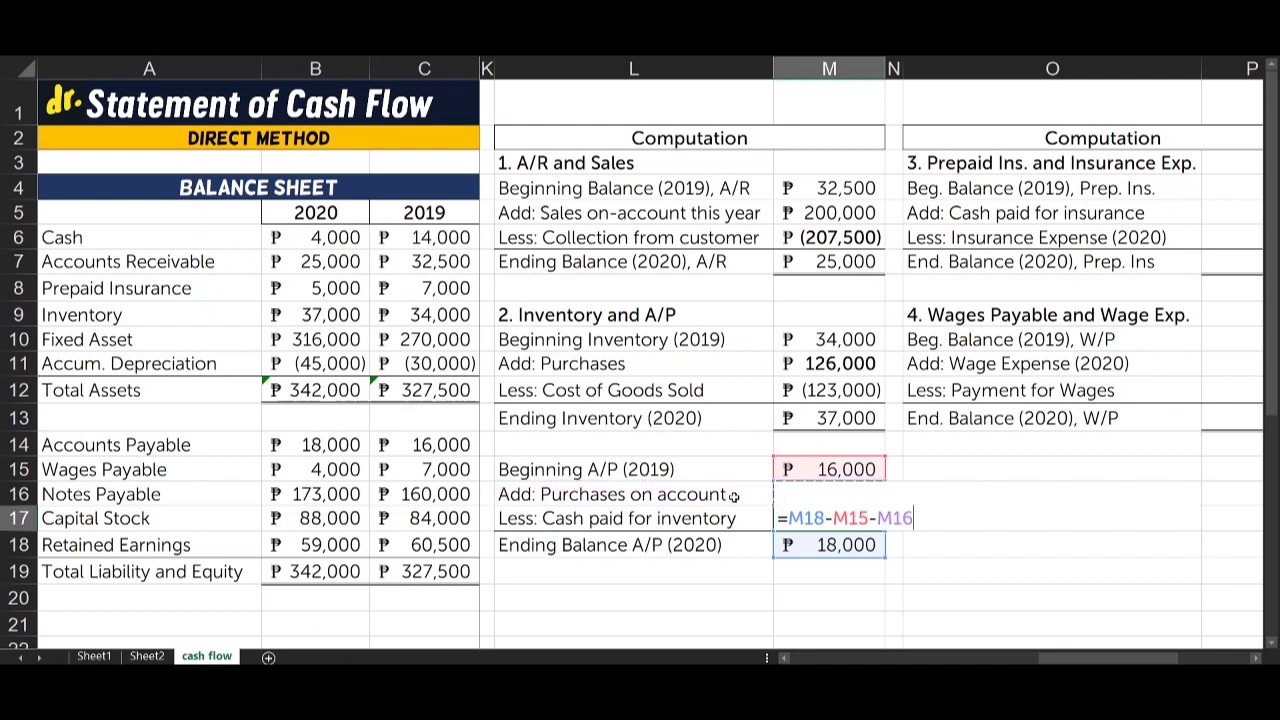
key("Return")
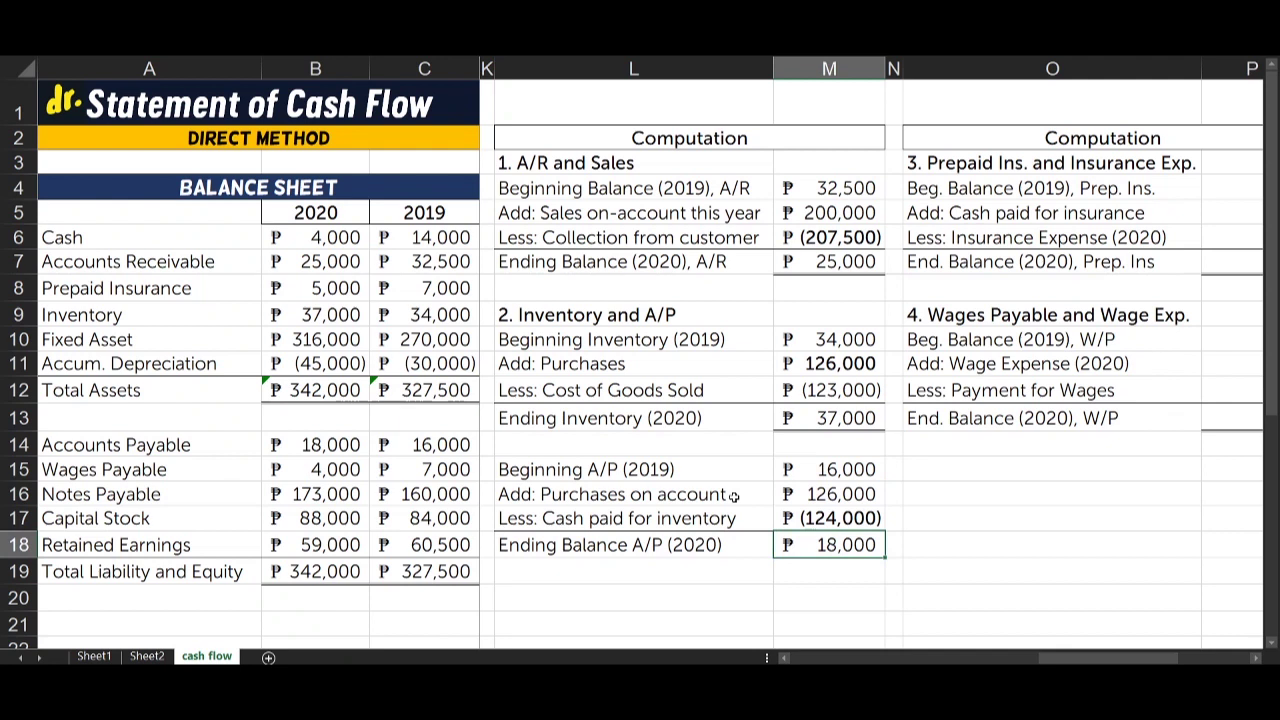
- Enter -124000 as Cash paid for inventory in J5 of the cash flow statement's operations section
left_click(776, 519)
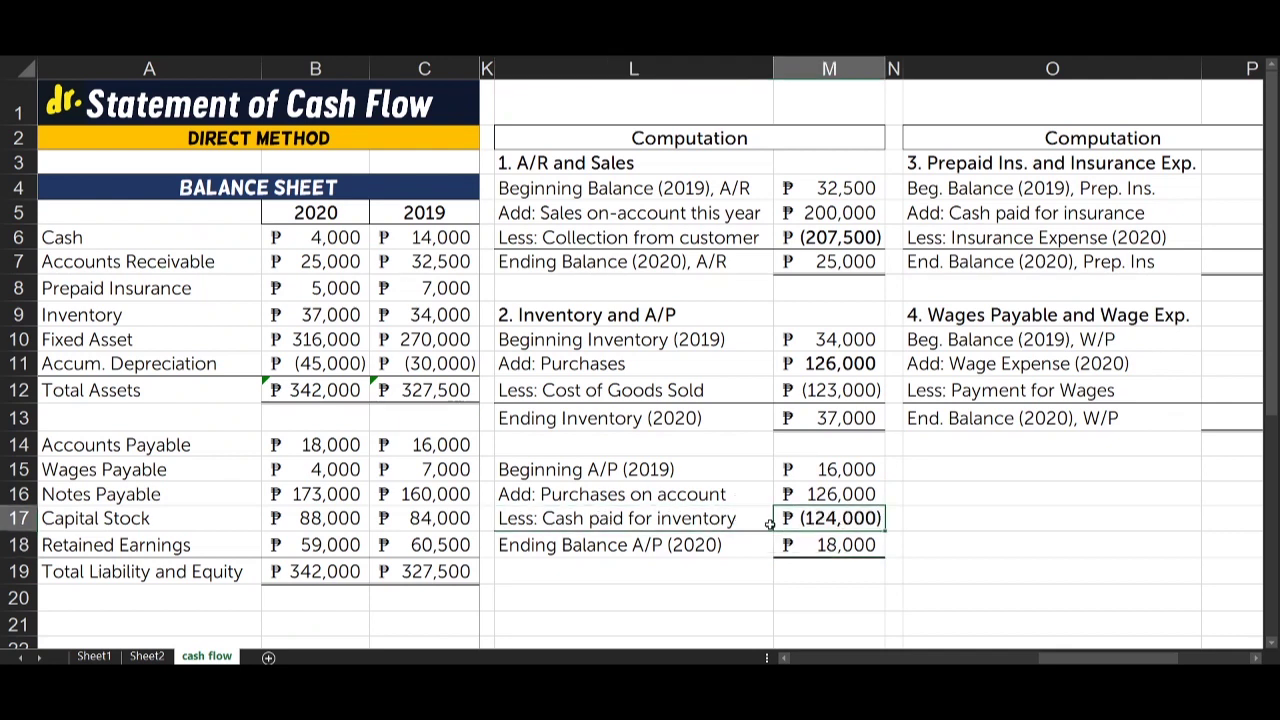
left_click_drag(770, 523, 700, 527)
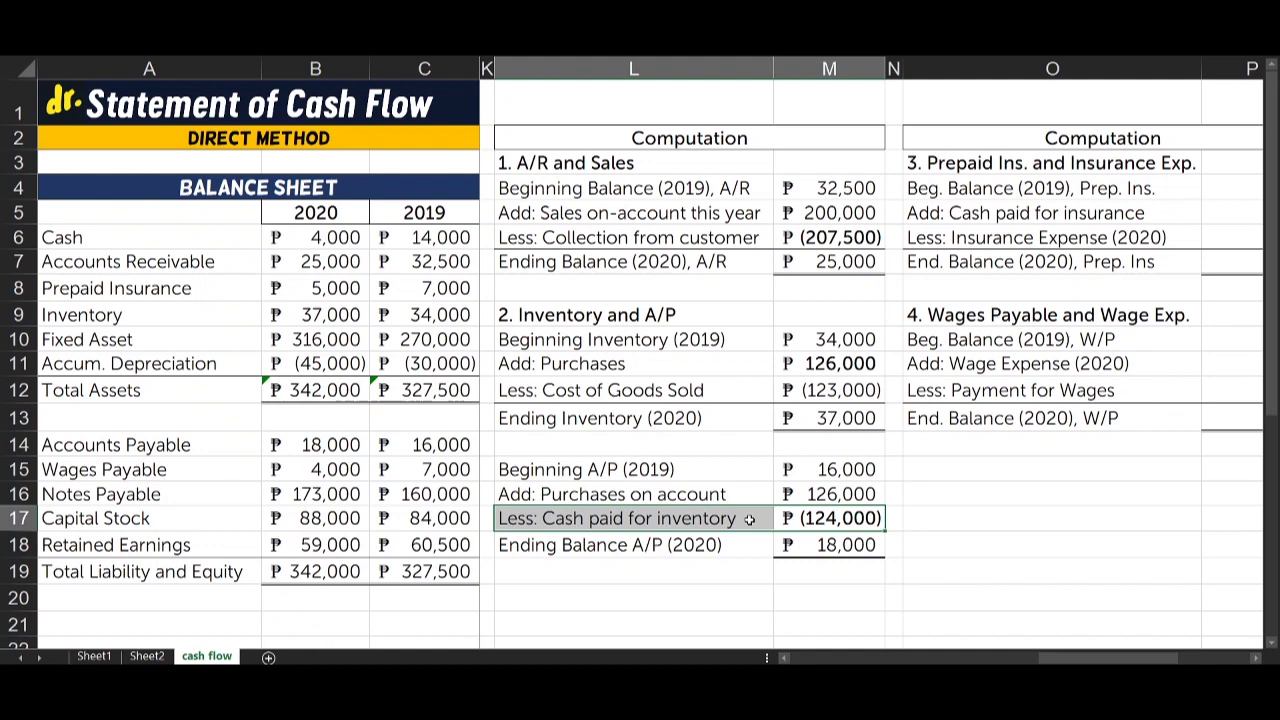
scroll(749, 519, "left", 3)
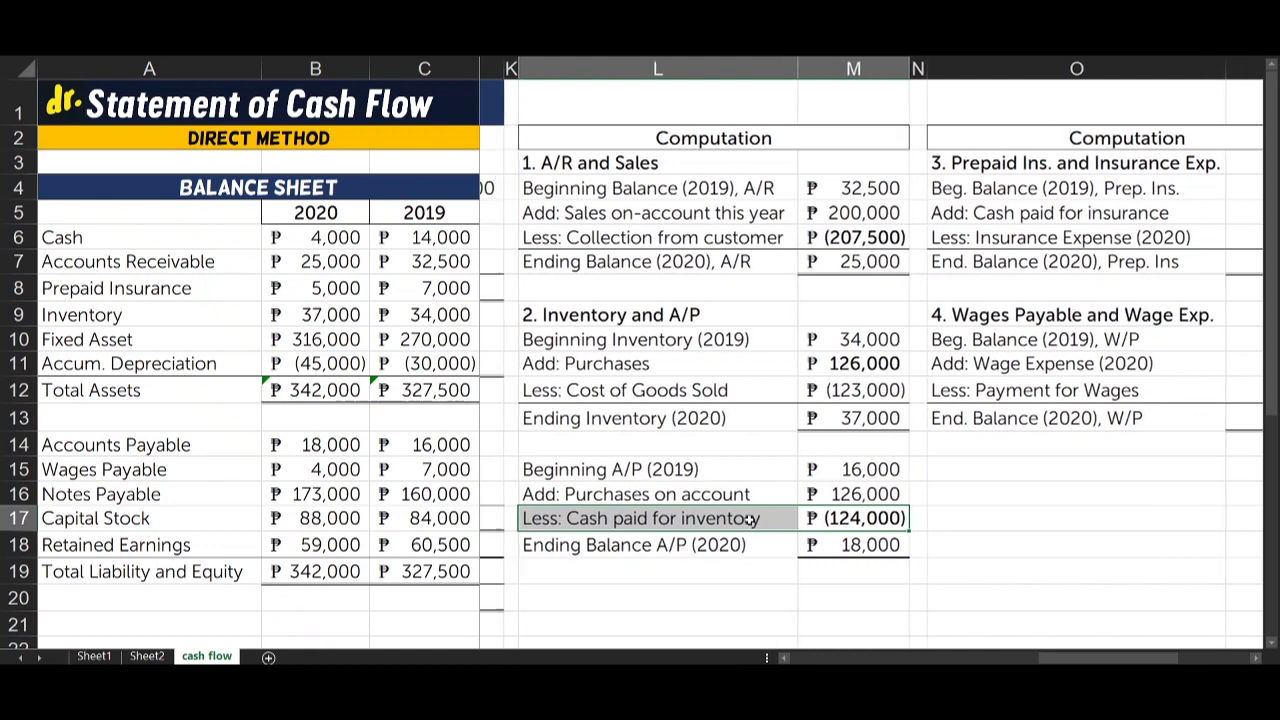
scroll(749, 519, "right", 3)
scroll(749, 519, "left", 5)
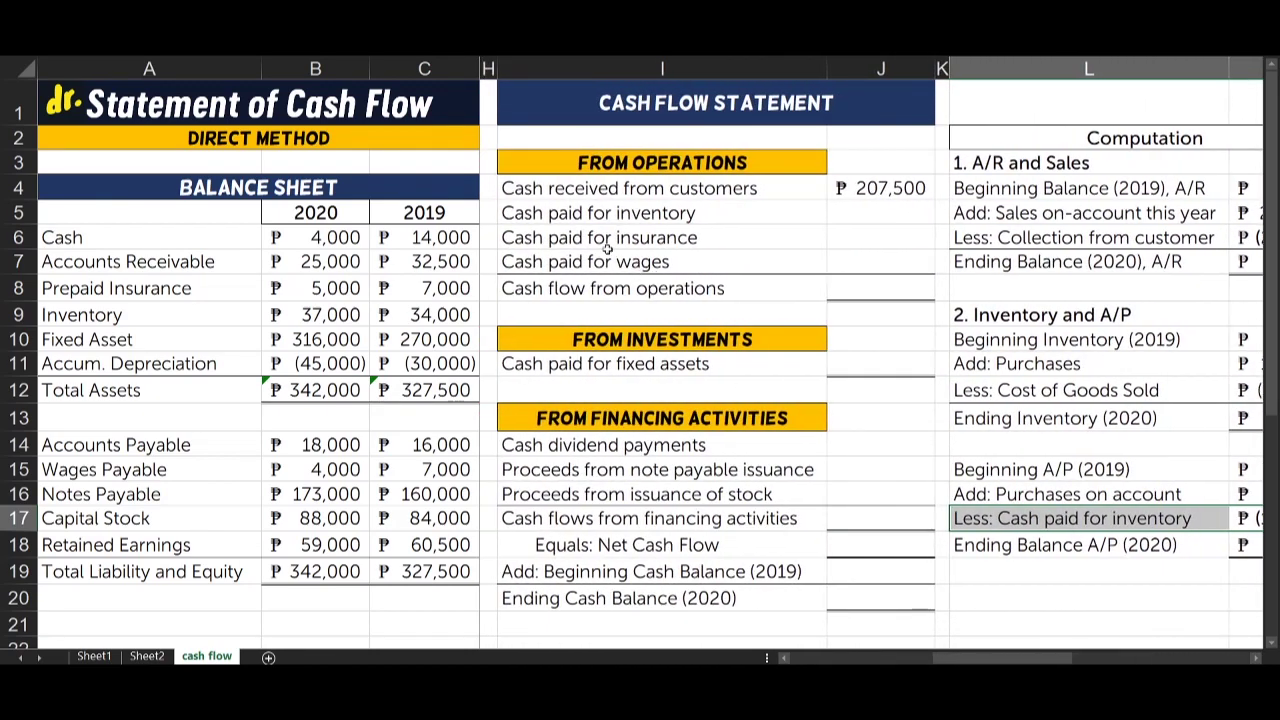
left_click(697, 218)
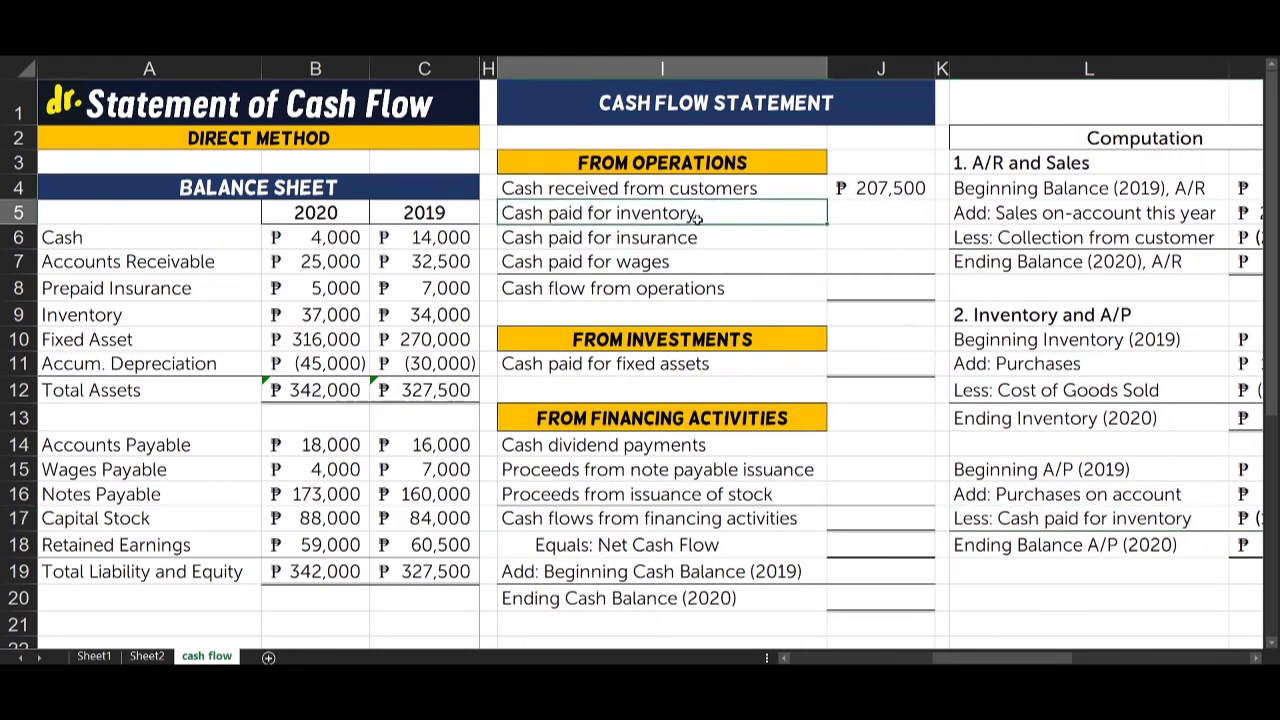
left_click(858, 212)
type("-")
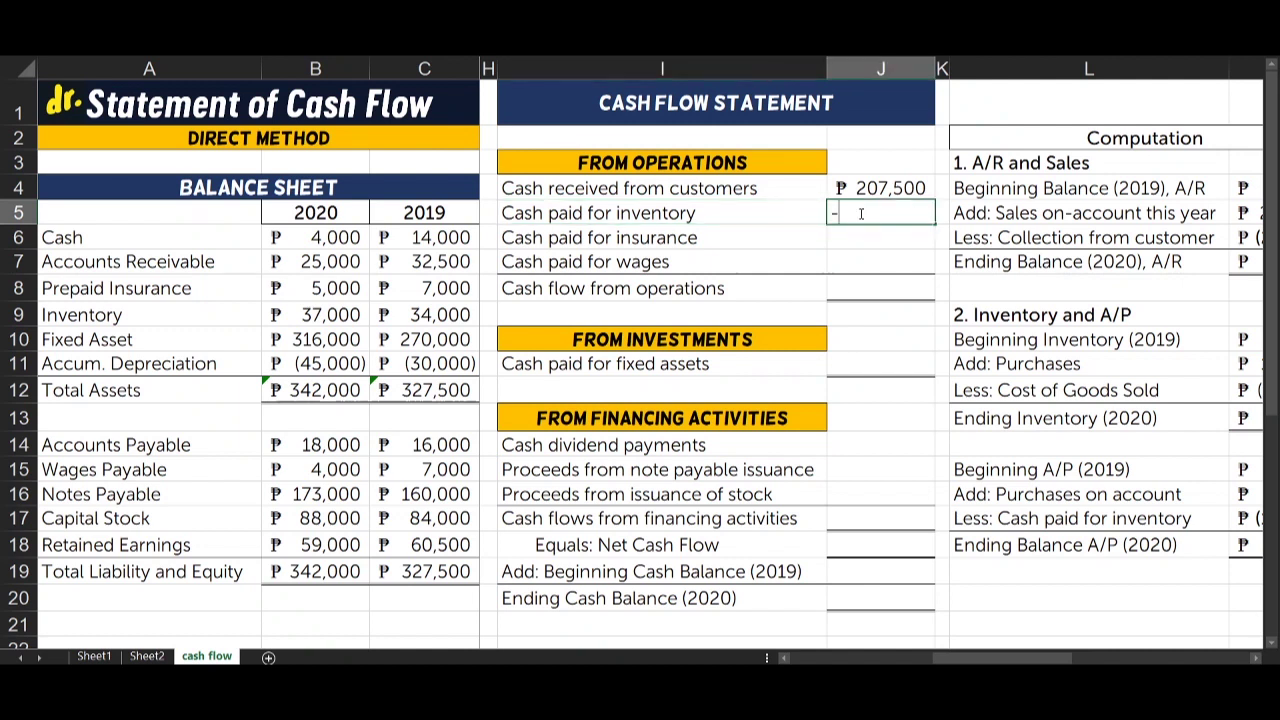
type("124000")
key("Return")
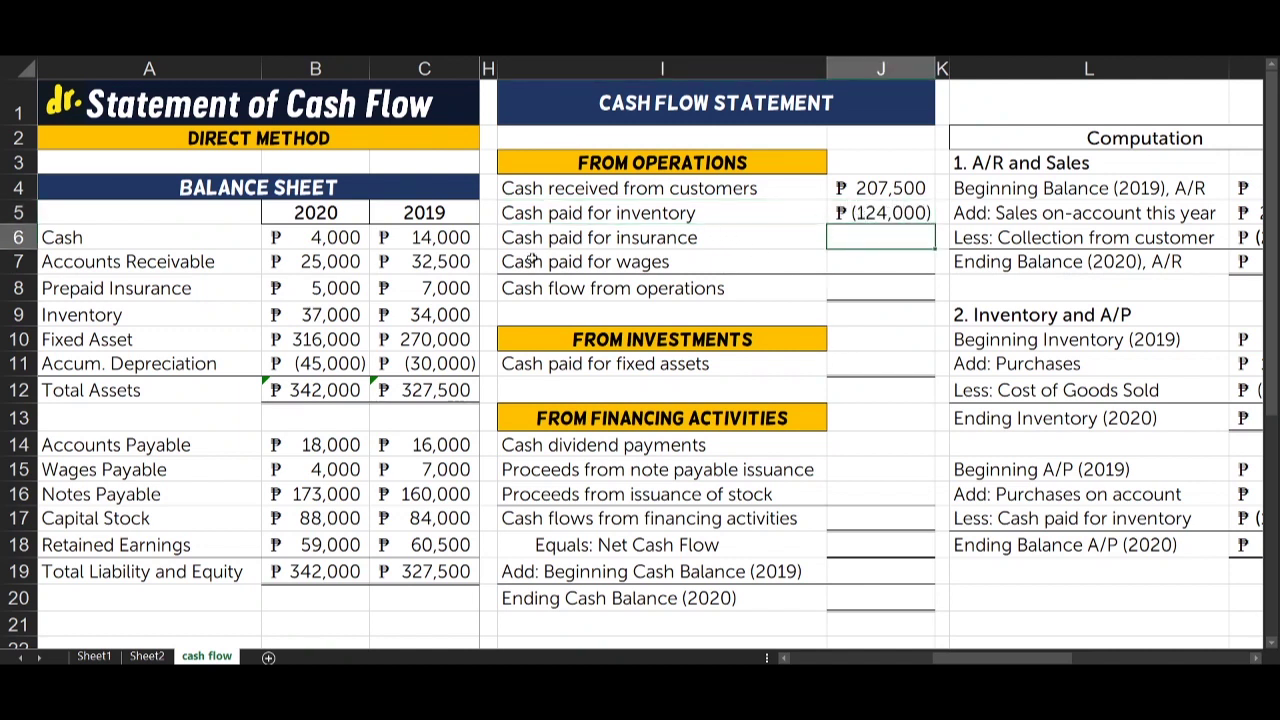
- Review the Cash paid for insurance line and each row of the Prepaid Ins. and Insurance Exp. computation
left_click_drag(524, 245, 831, 237)
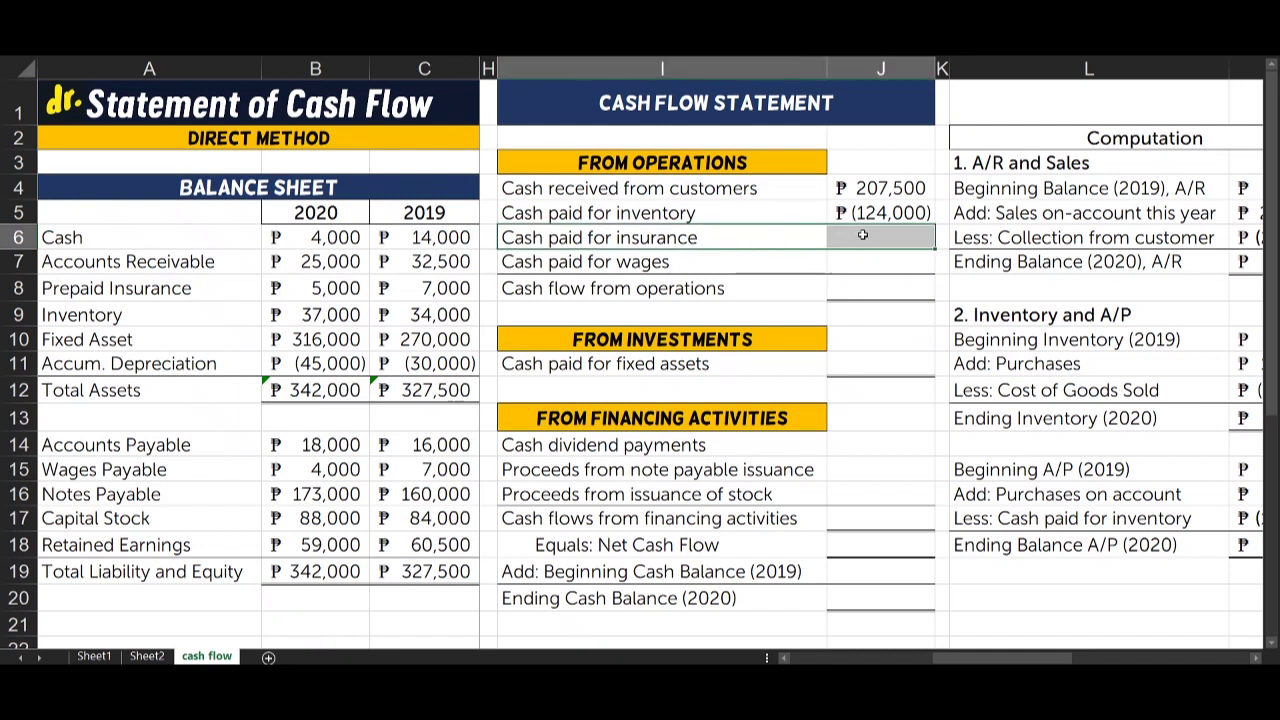
left_click(864, 235)
left_click(721, 244)
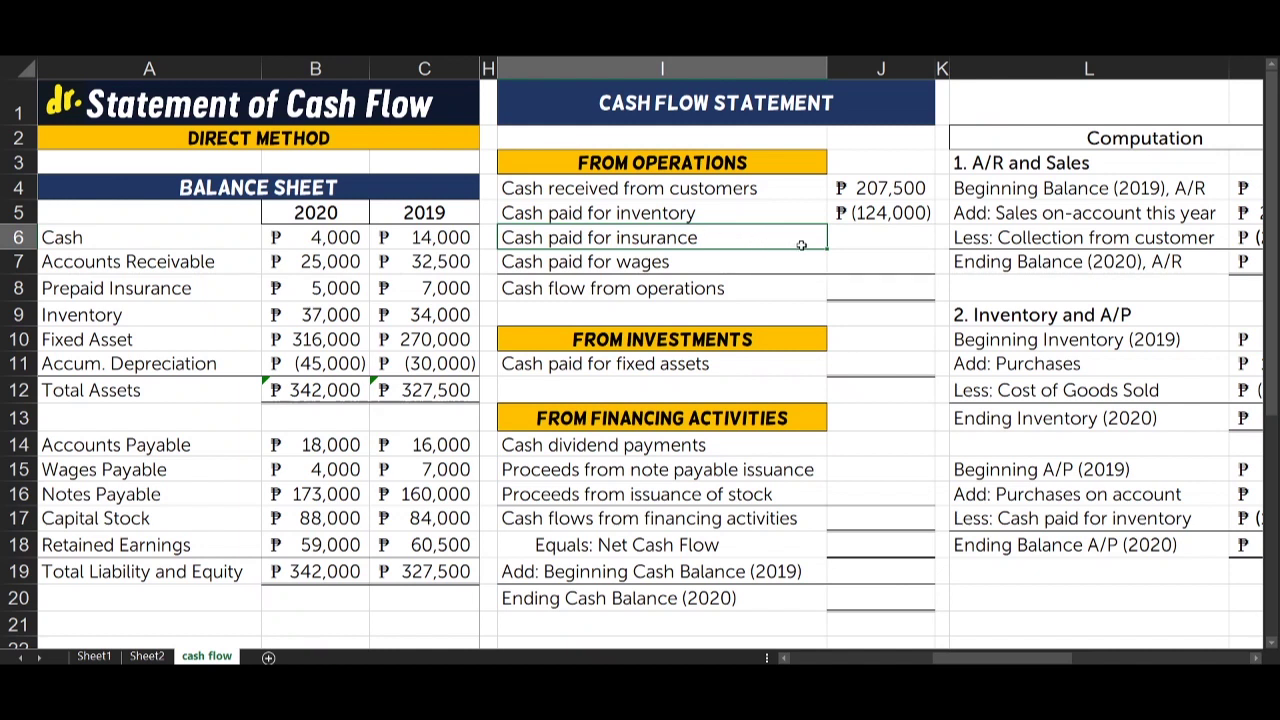
scroll(1012, 265, "right", 1)
scroll(1012, 265, "right", 10)
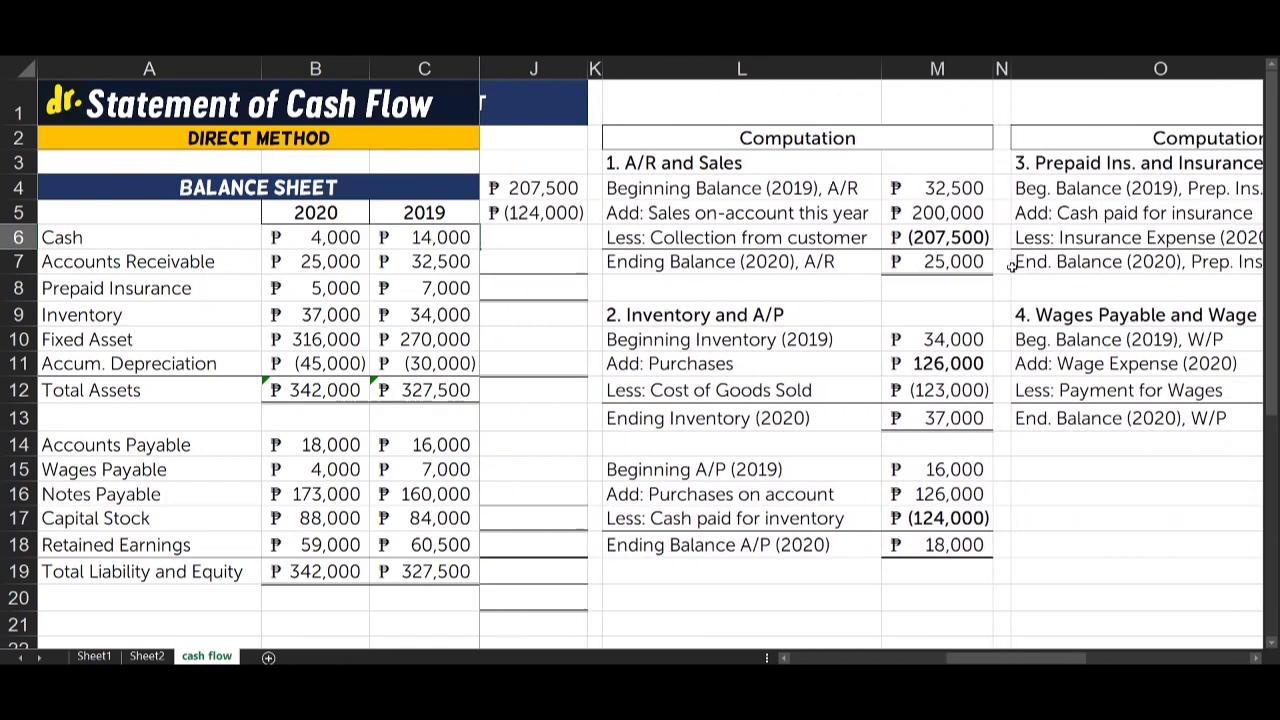
scroll(1012, 267, "right", 3)
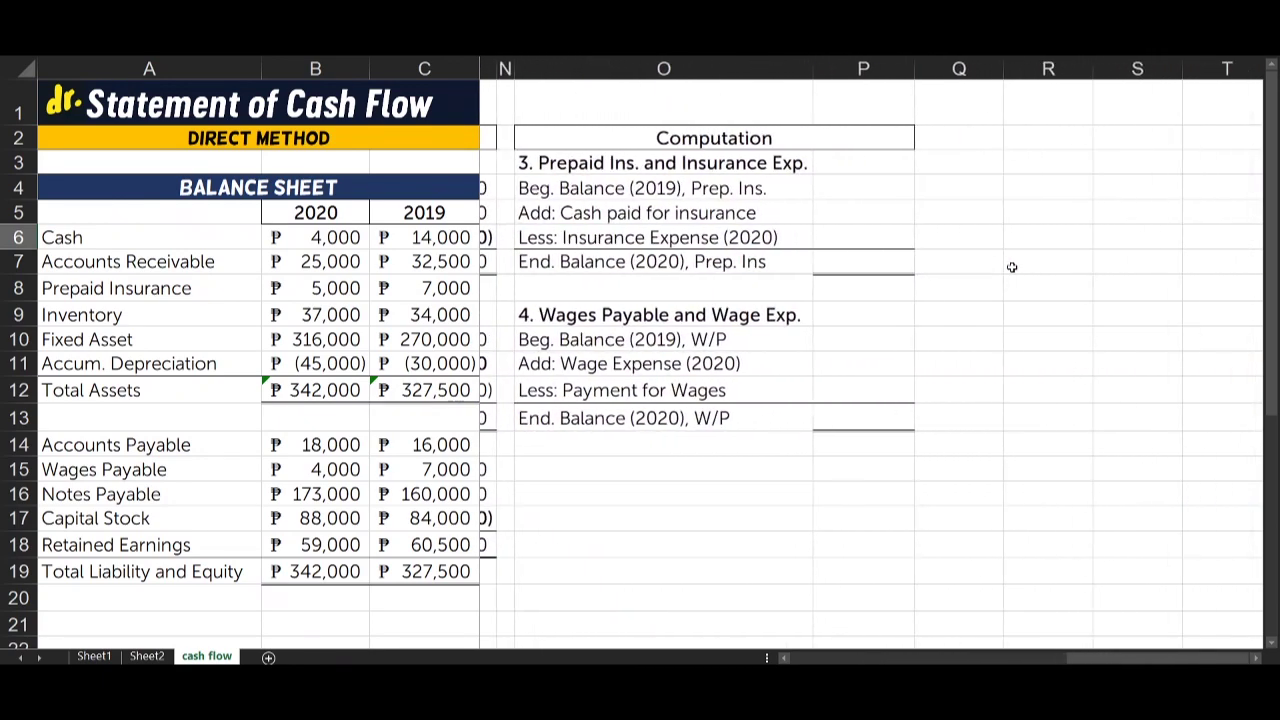
left_click_drag(608, 165, 847, 169)
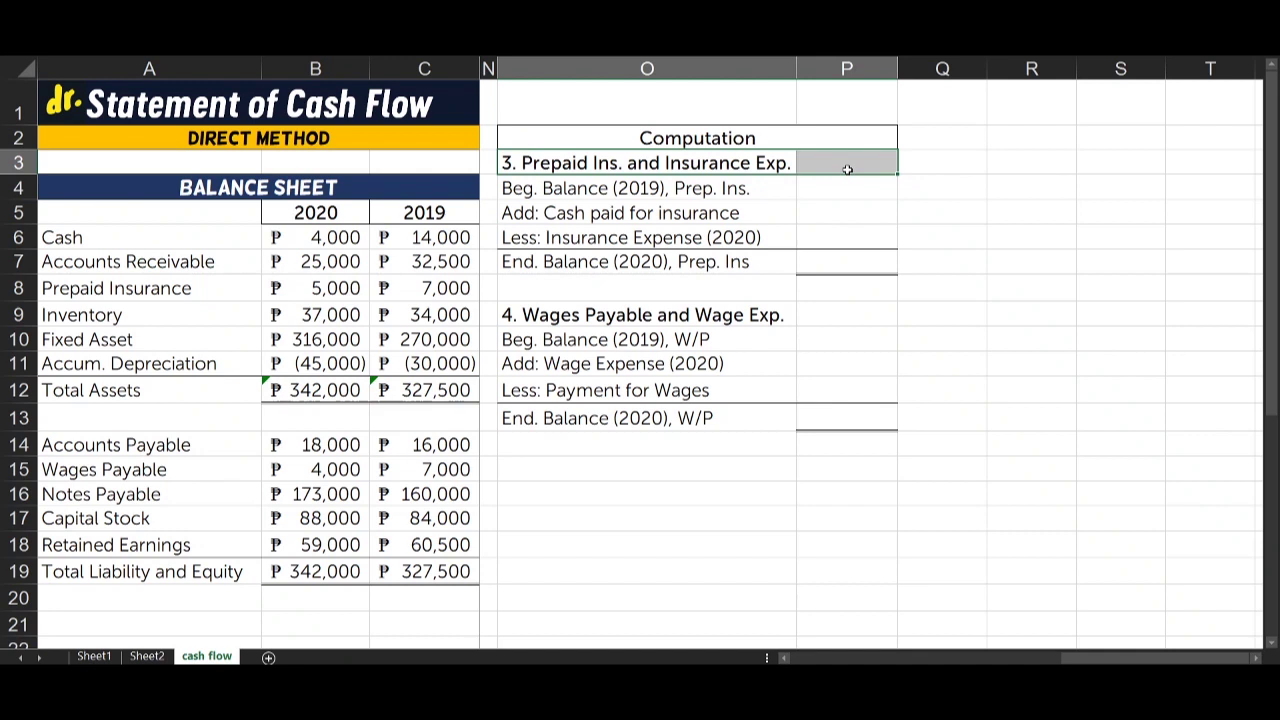
left_click(750, 191)
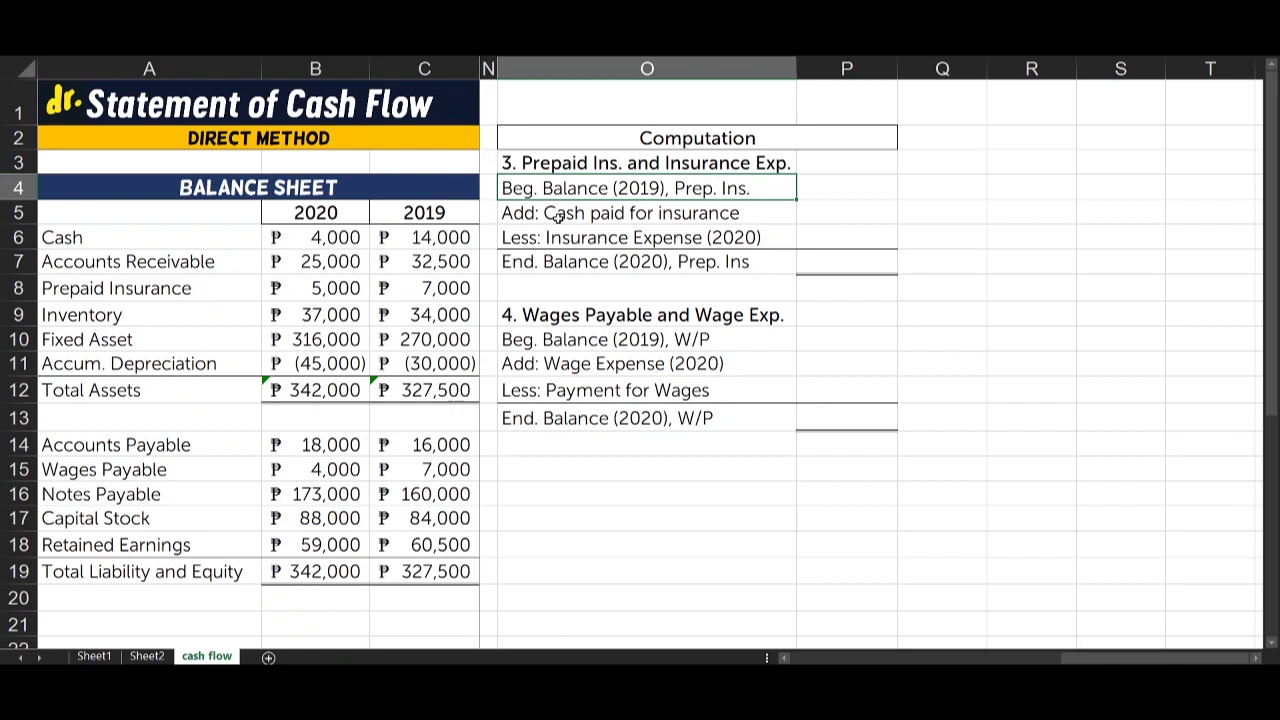
left_click(768, 217)
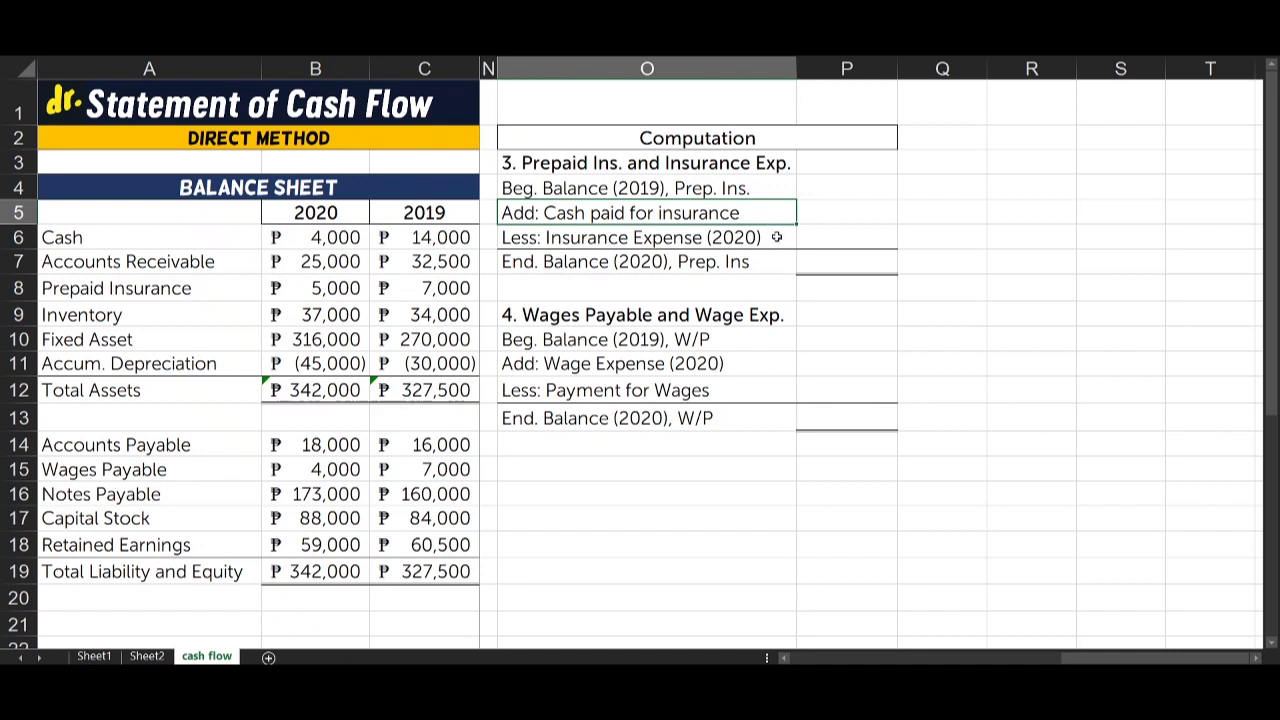
left_click_drag(750, 189, 772, 210)
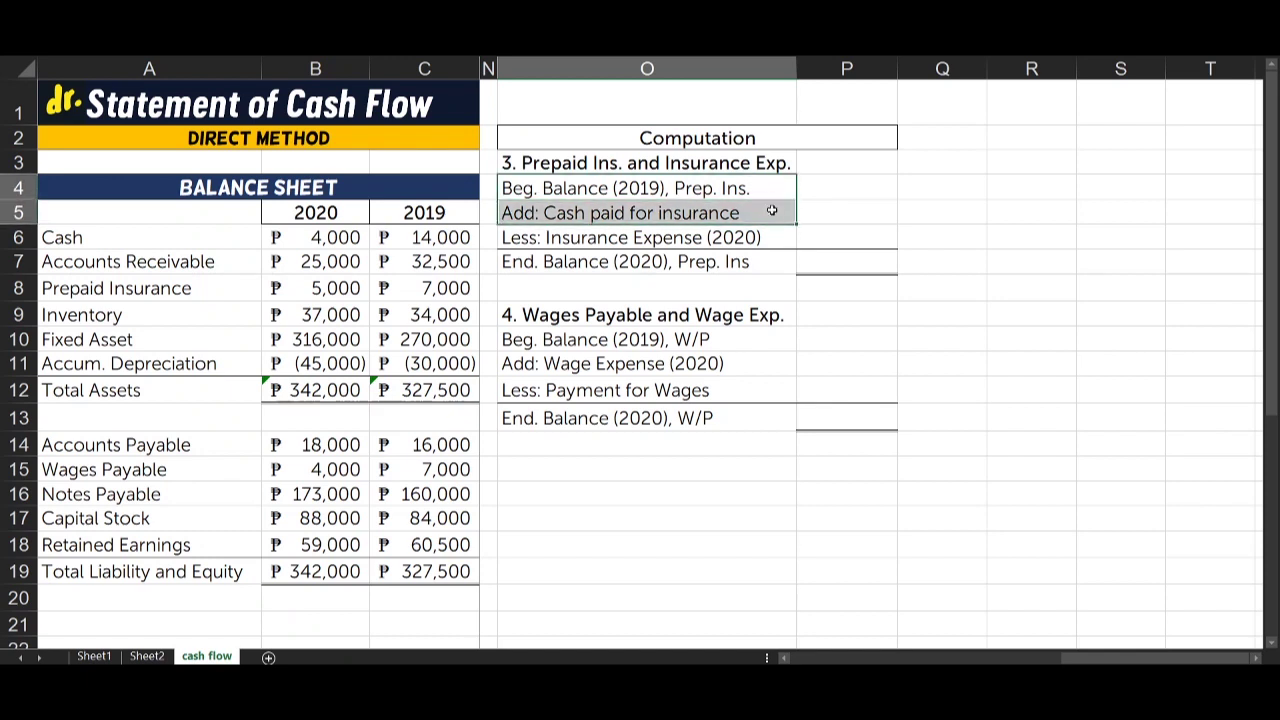
left_click(778, 237)
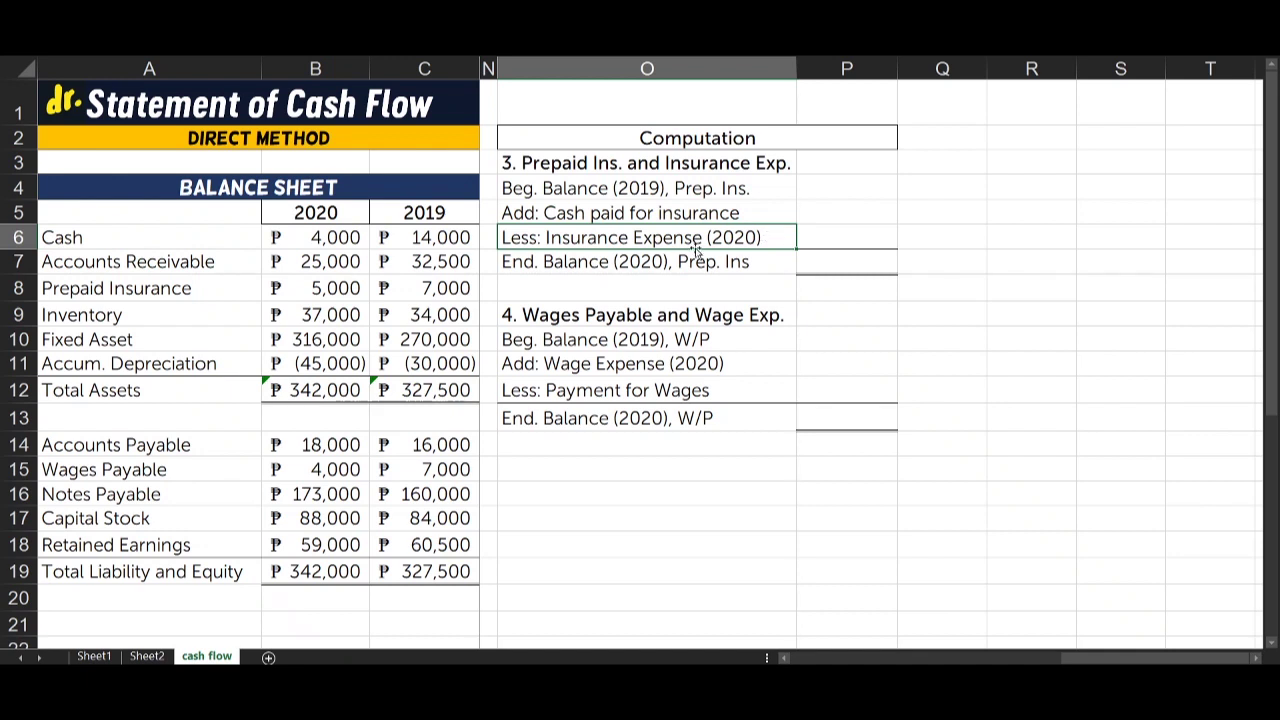
mouse_move(803, 239)
left_mouse_down()
mouse_move(814, 239)
mouse_move(745, 239)
left_mouse_up()
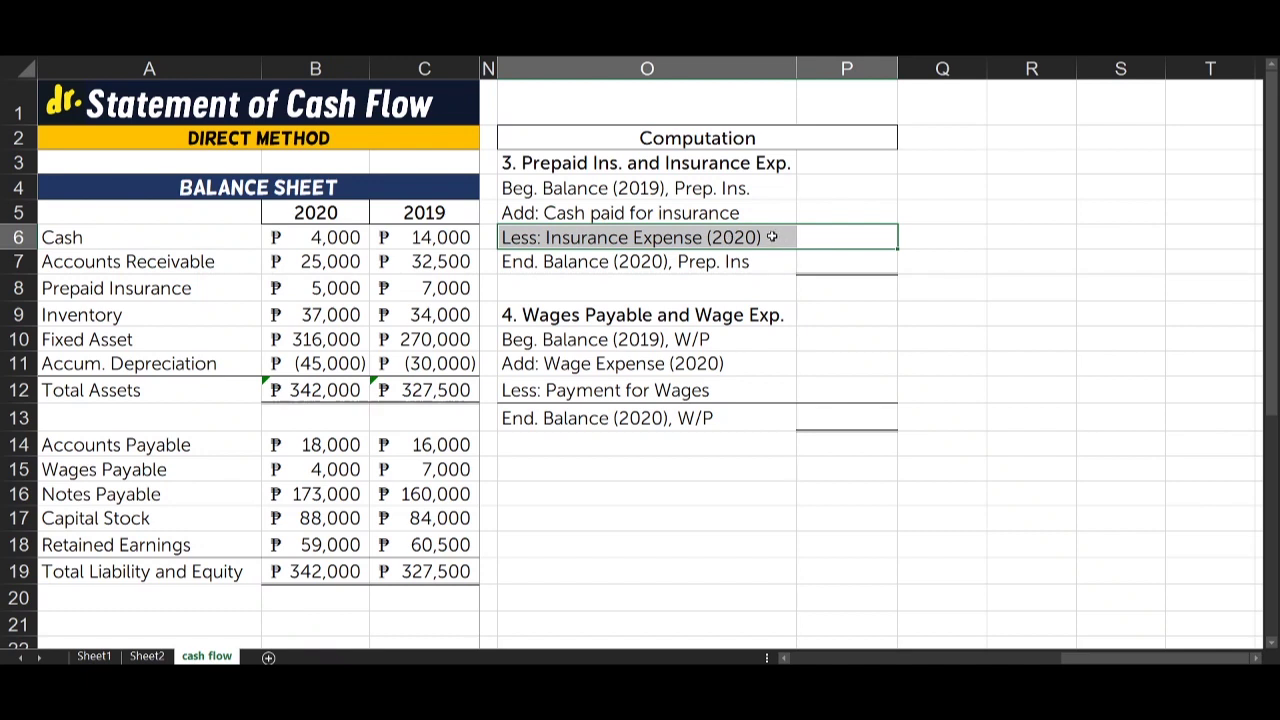
left_click(843, 260)
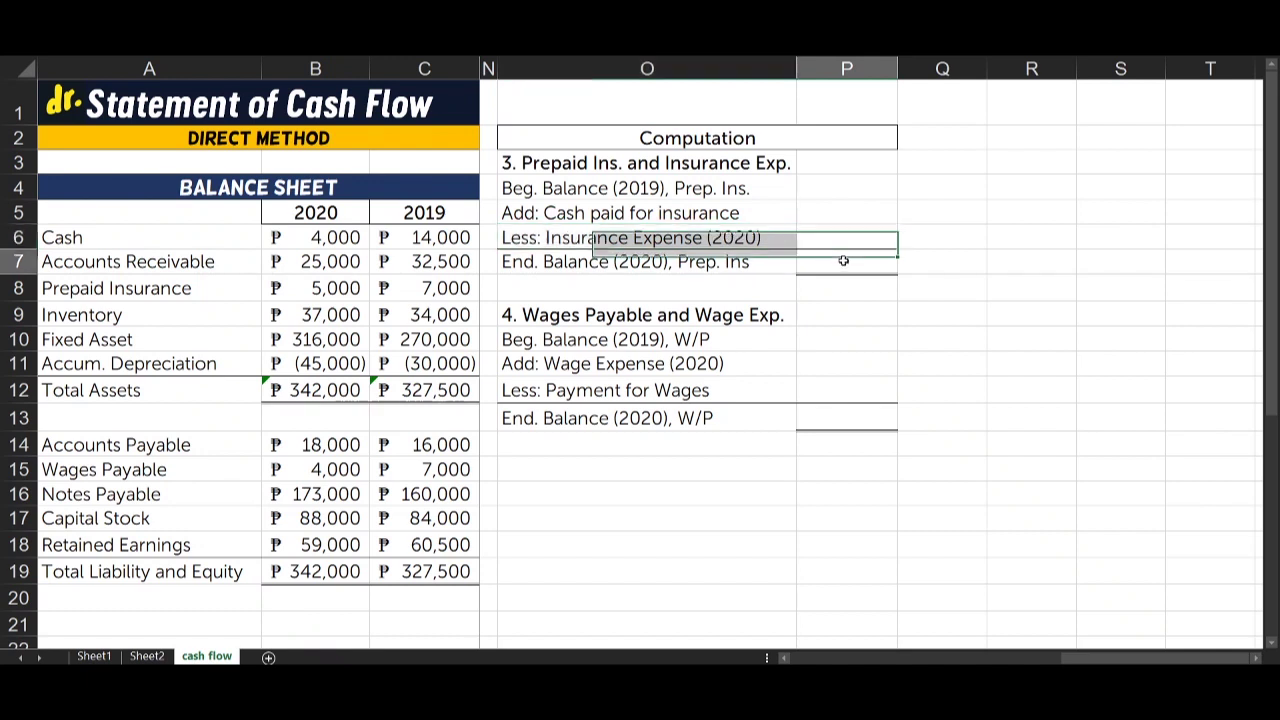
left_click_drag(843, 260, 738, 266)
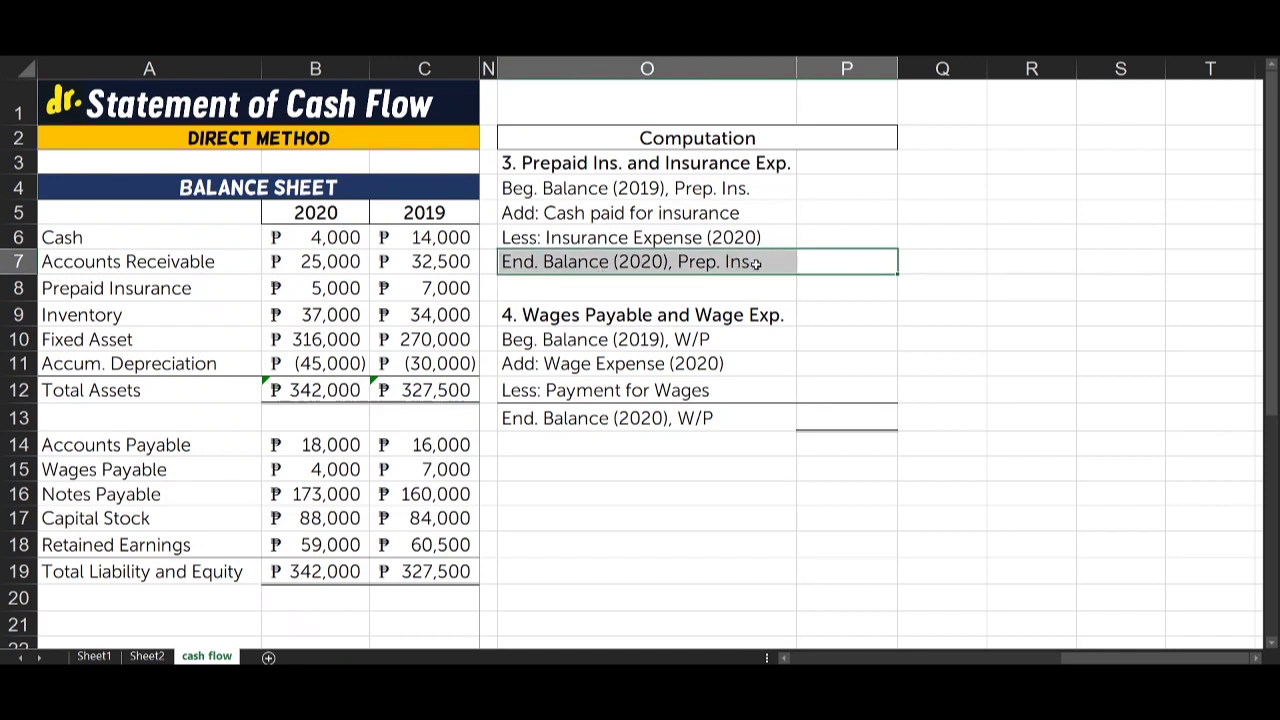
- Link Beg. Balance (2019), Prep. Ins. in P4 to the 2019 balance sheet prepaid insurance in C8
left_click(830, 208)
left_click(859, 188)
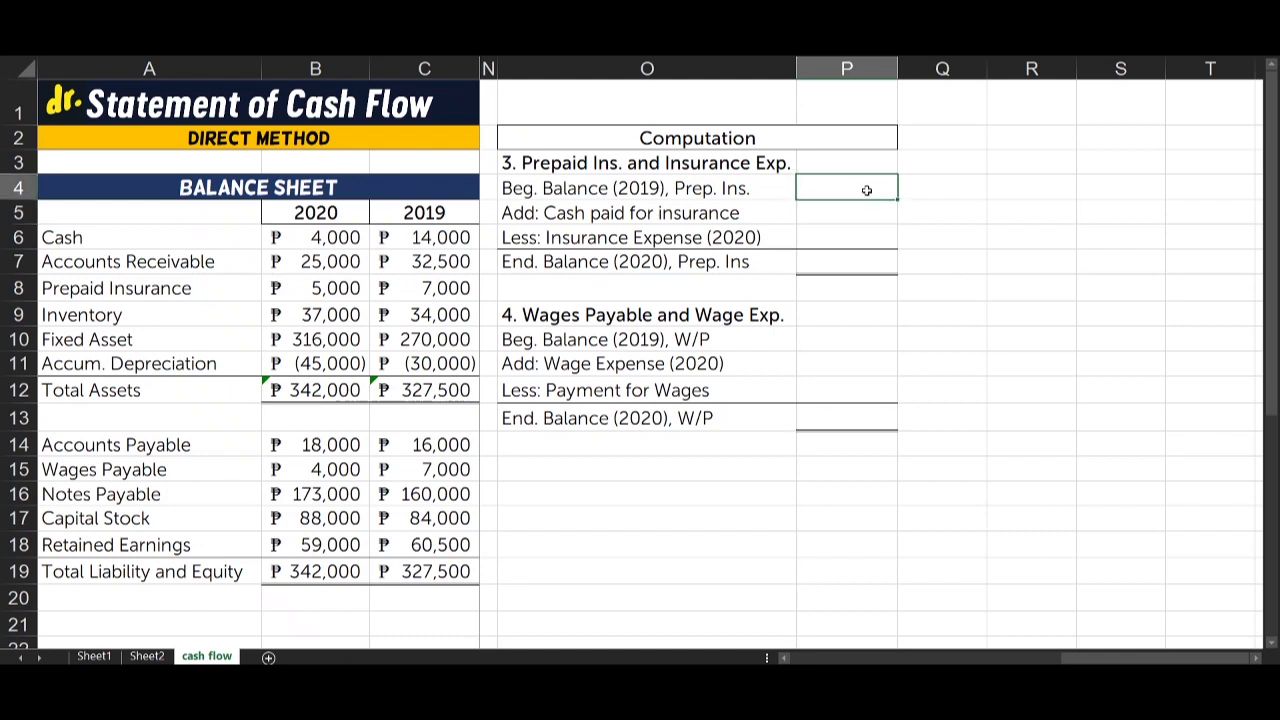
type("=")
left_click(407, 289)
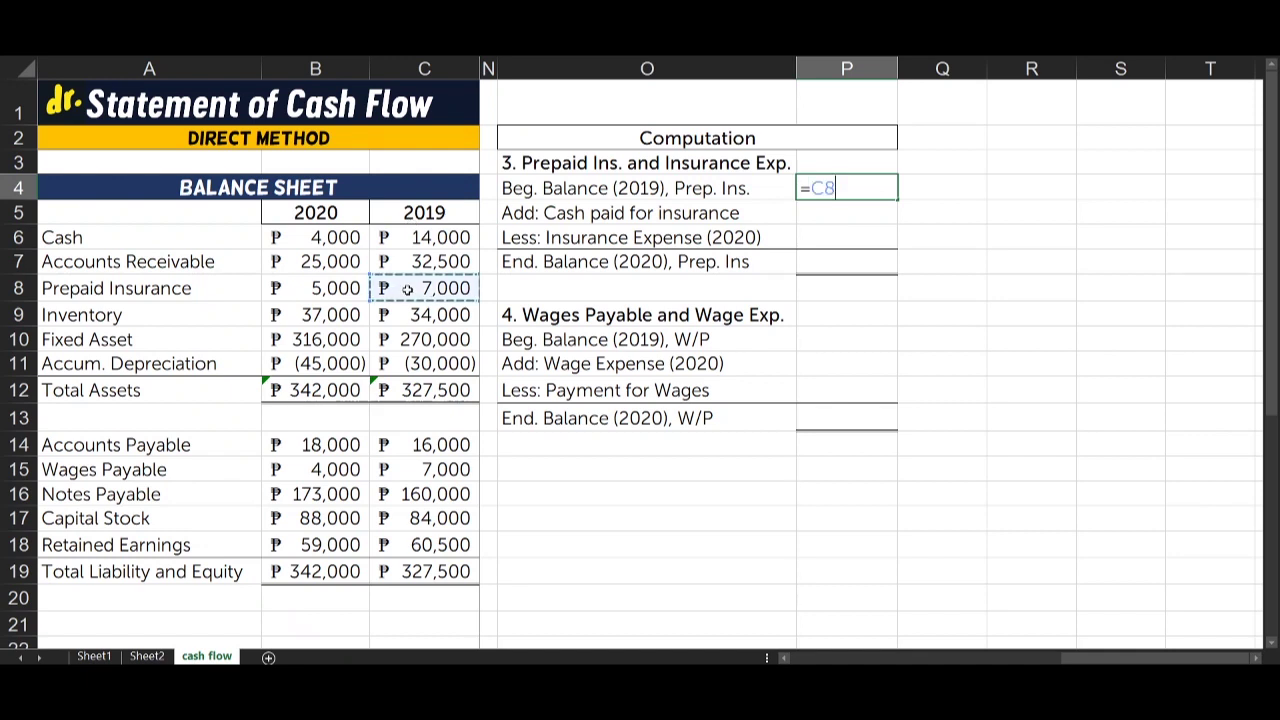
key("Return")
- Link Insurance Expense (2020) in P6 to the income statement's Insurance Expense amount in G9
left_click_drag(530, 214, 861, 211)
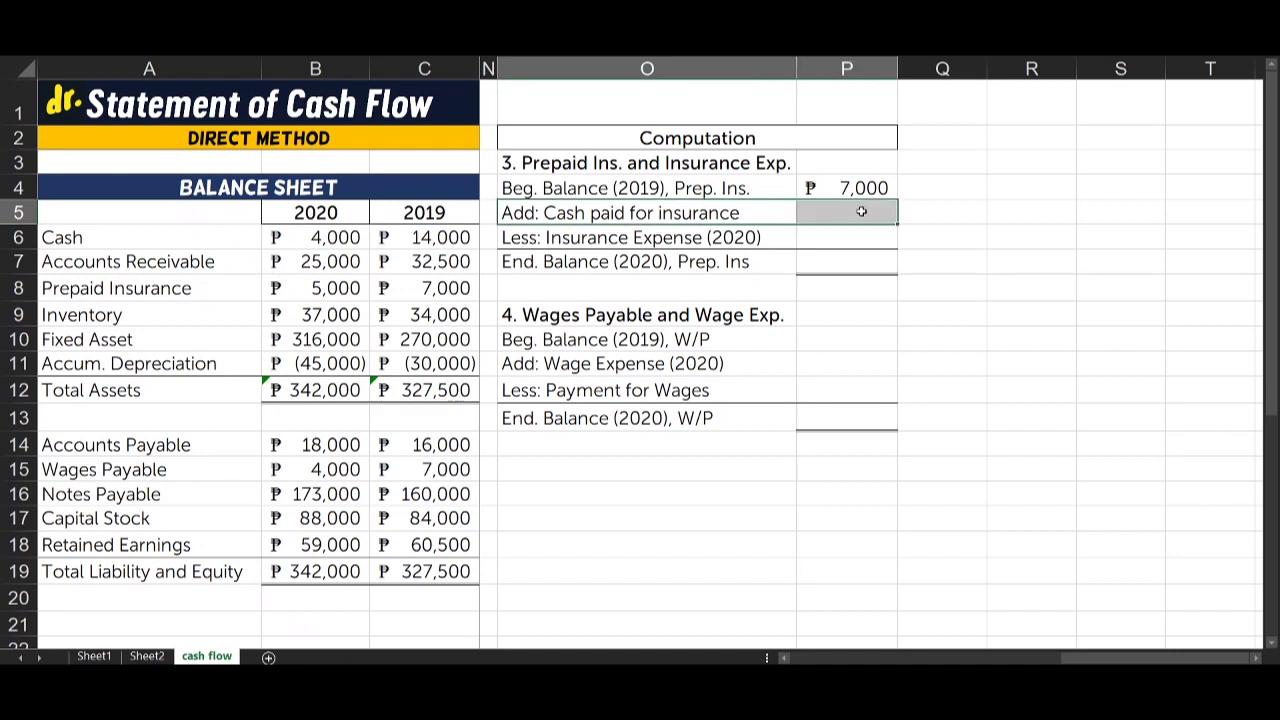
left_click(861, 211)
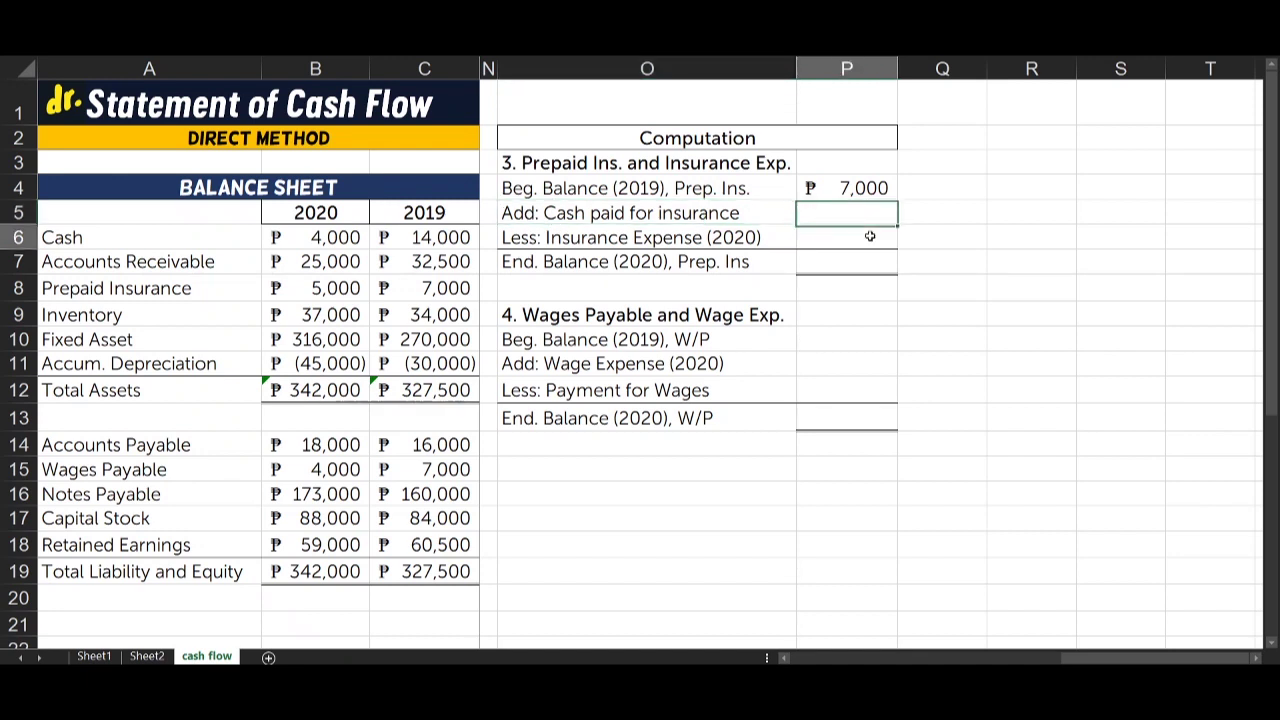
left_click(870, 236)
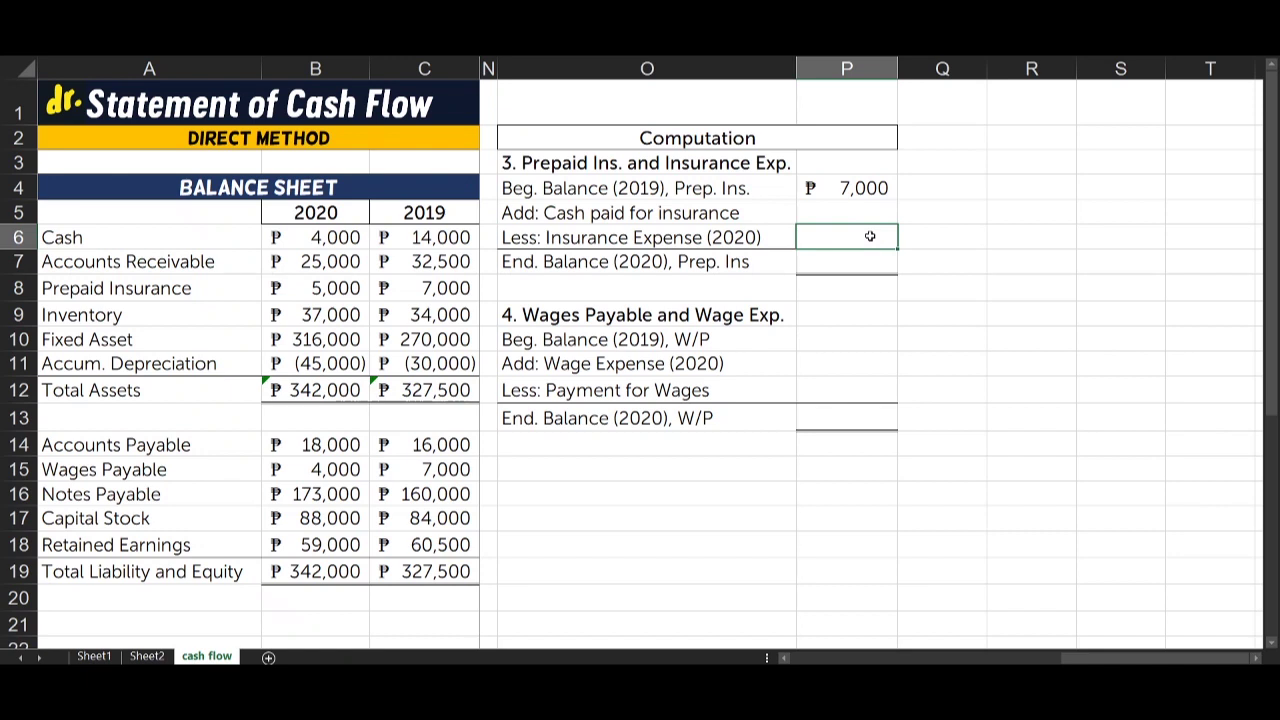
left_click_drag(817, 237, 797, 238)
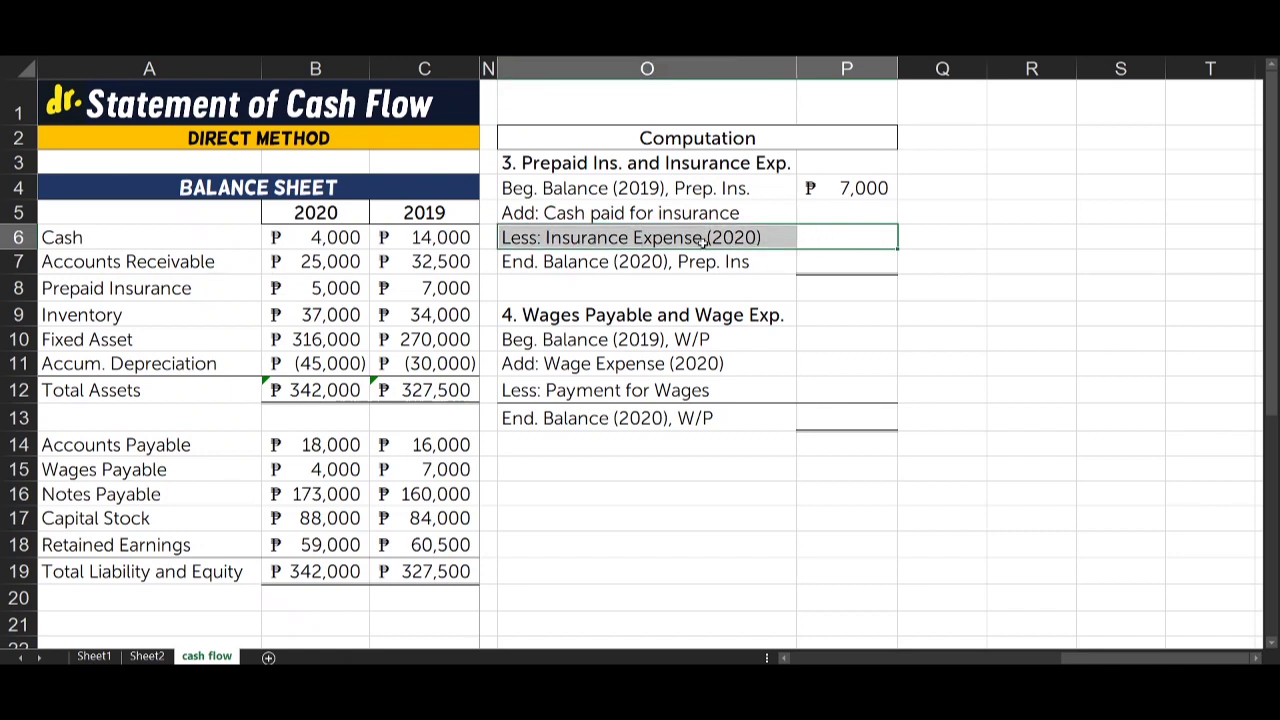
left_click(844, 234)
type("=")
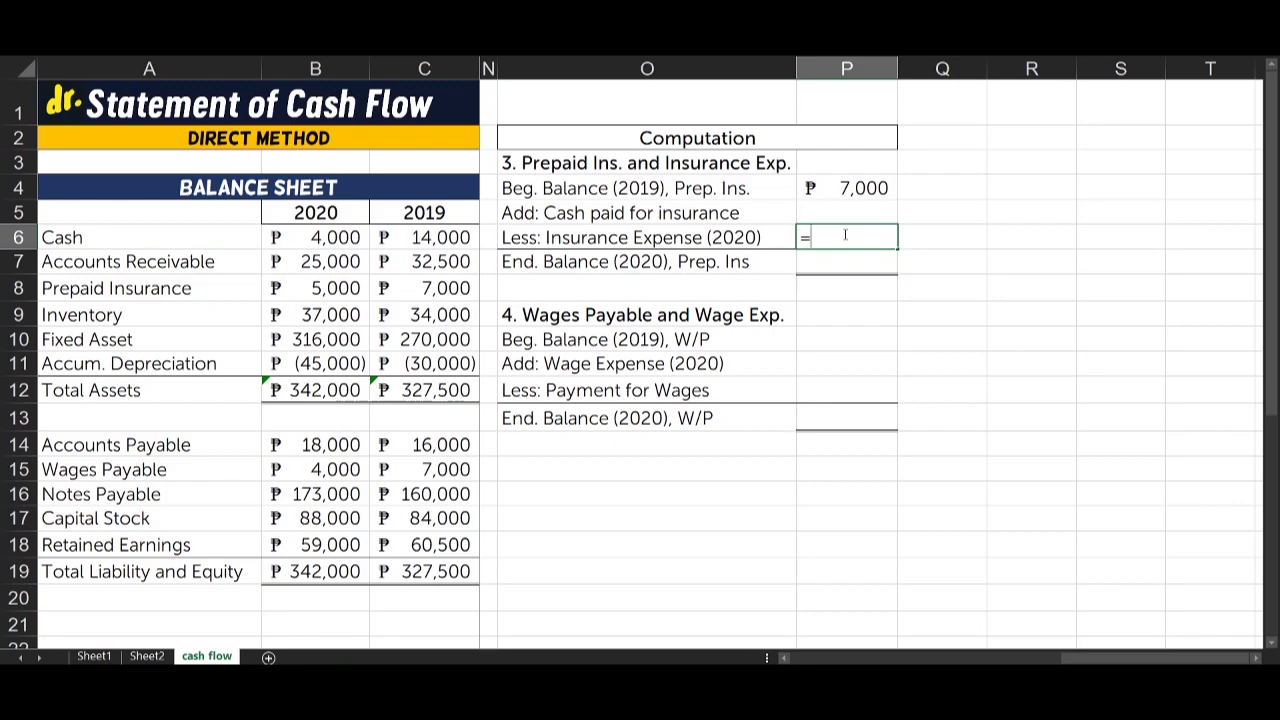
scroll(619, 286, "left", 3)
scroll(619, 286, "left", 5)
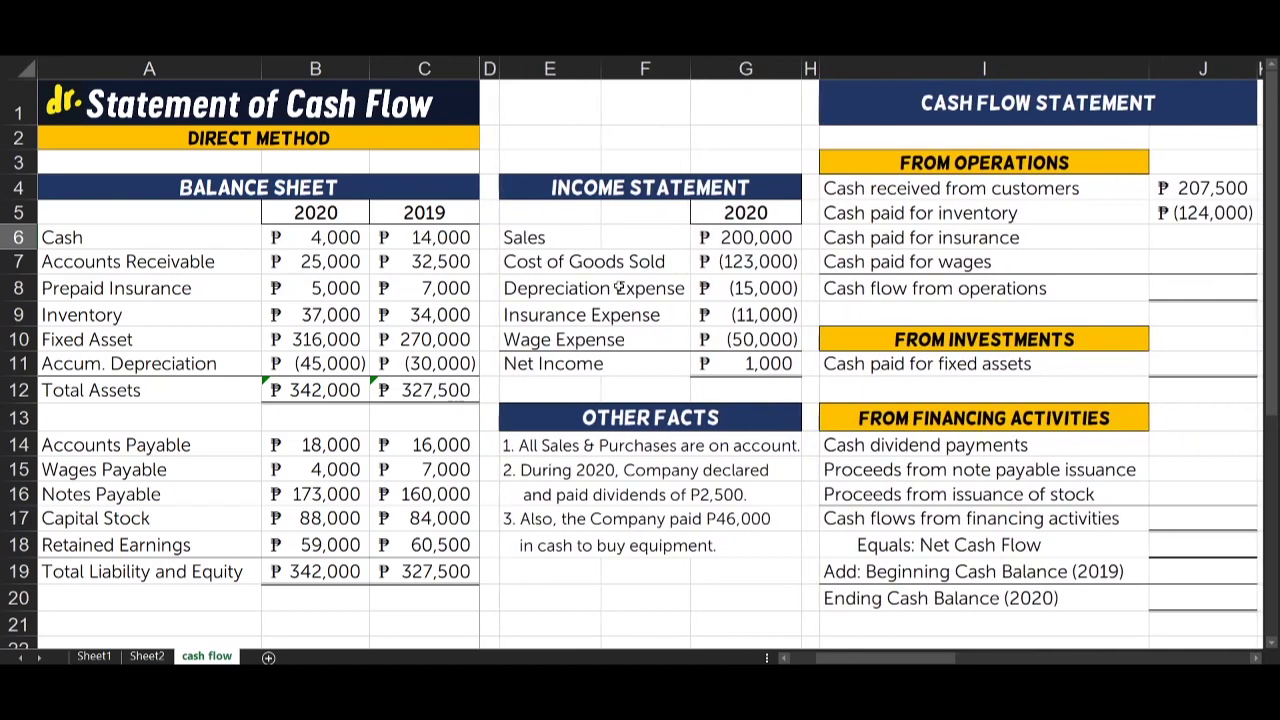
left_click(717, 315)
key("ctrl+c")
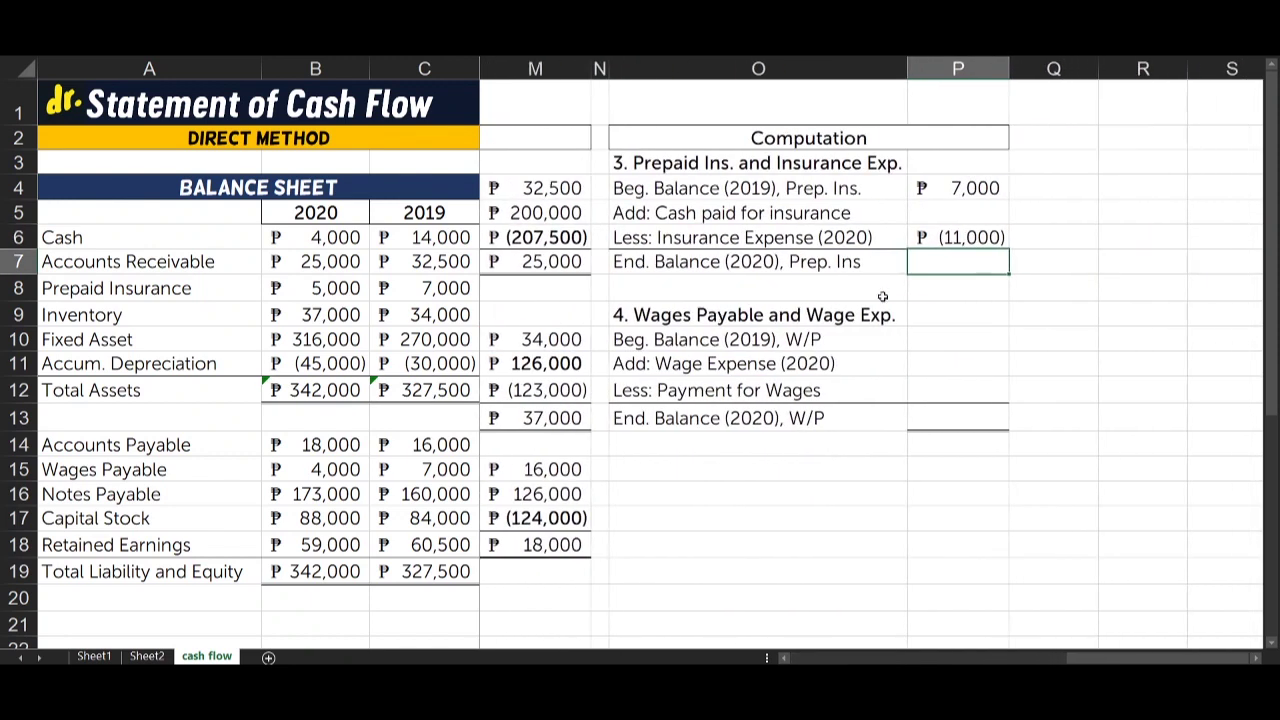
- Link End. Balance (2020), Prep. Ins in P7 to the 2020 balance sheet prepaid insurance in B8
scroll(882, 296, "right", 1)
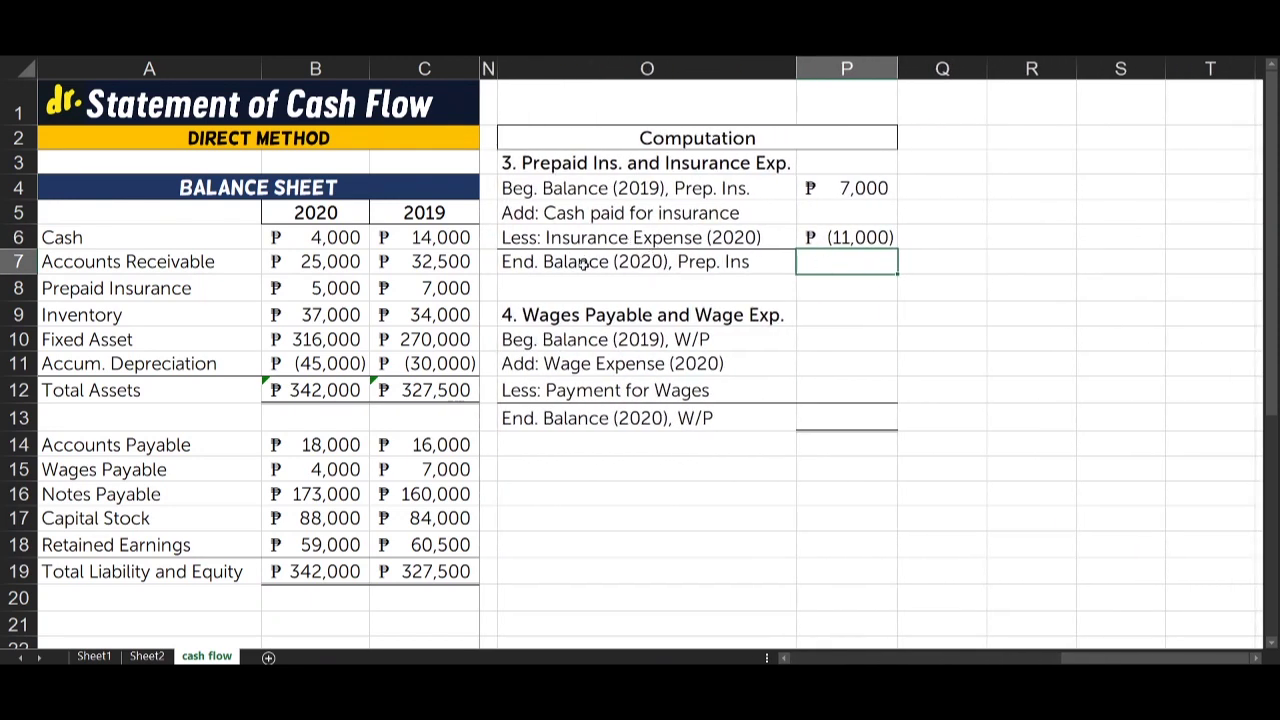
type("=")
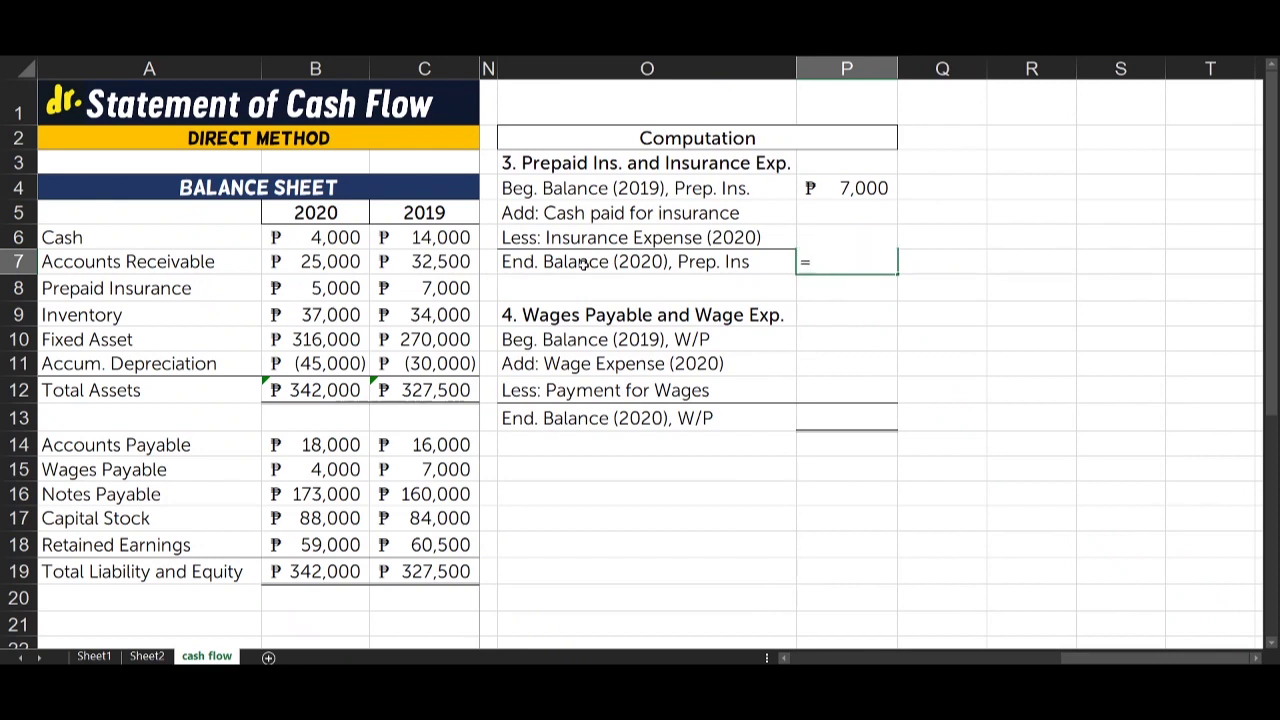
left_click(293, 288)
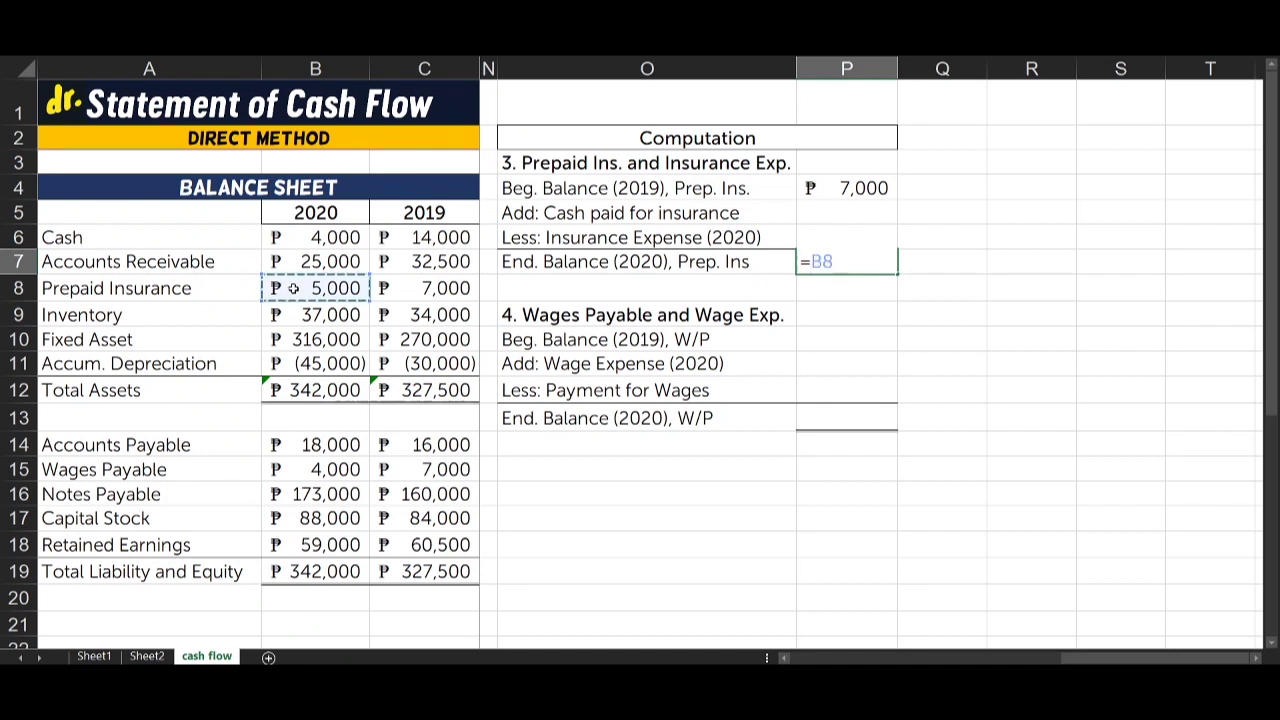
key("Return")
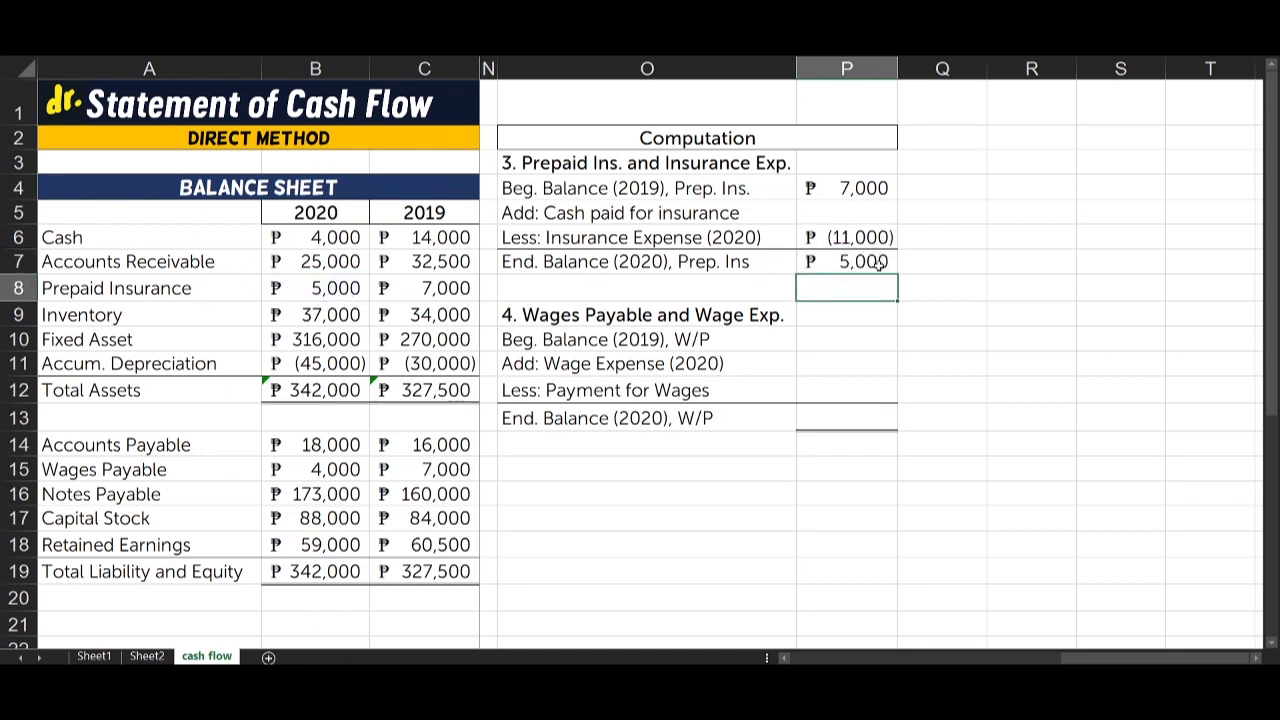
- Compute Cash paid for insurance in P5 with the formula =P7-P4-P6
mouse_move(876, 264)
left_mouse_down()
mouse_move(863, 193)
mouse_move(858, 261)
left_mouse_up()
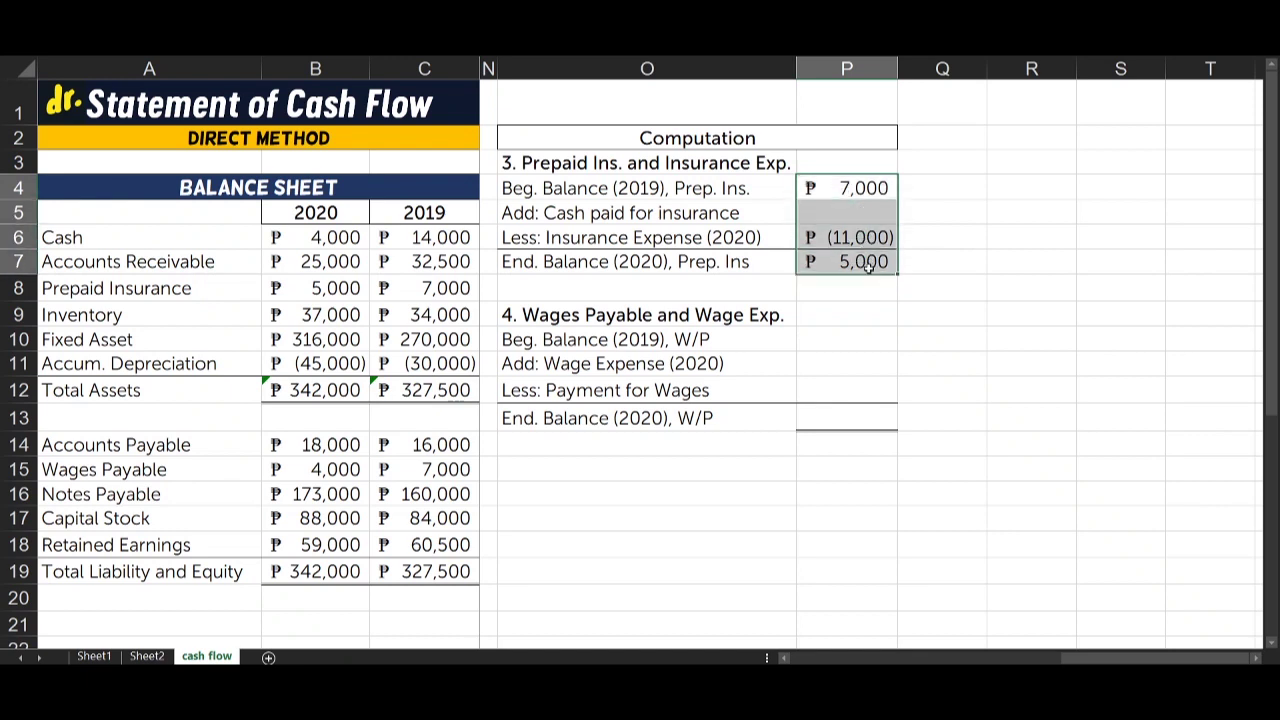
left_click(858, 261)
left_click_drag(592, 207, 837, 212)
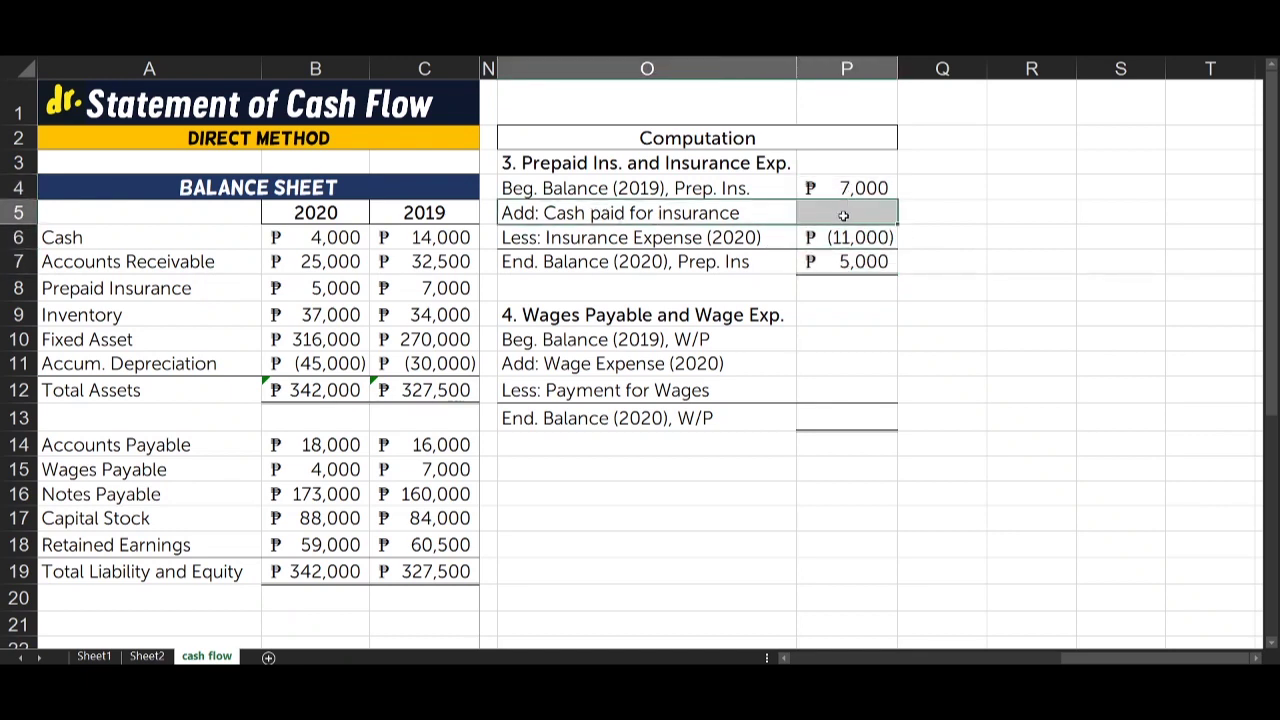
left_click(843, 215)
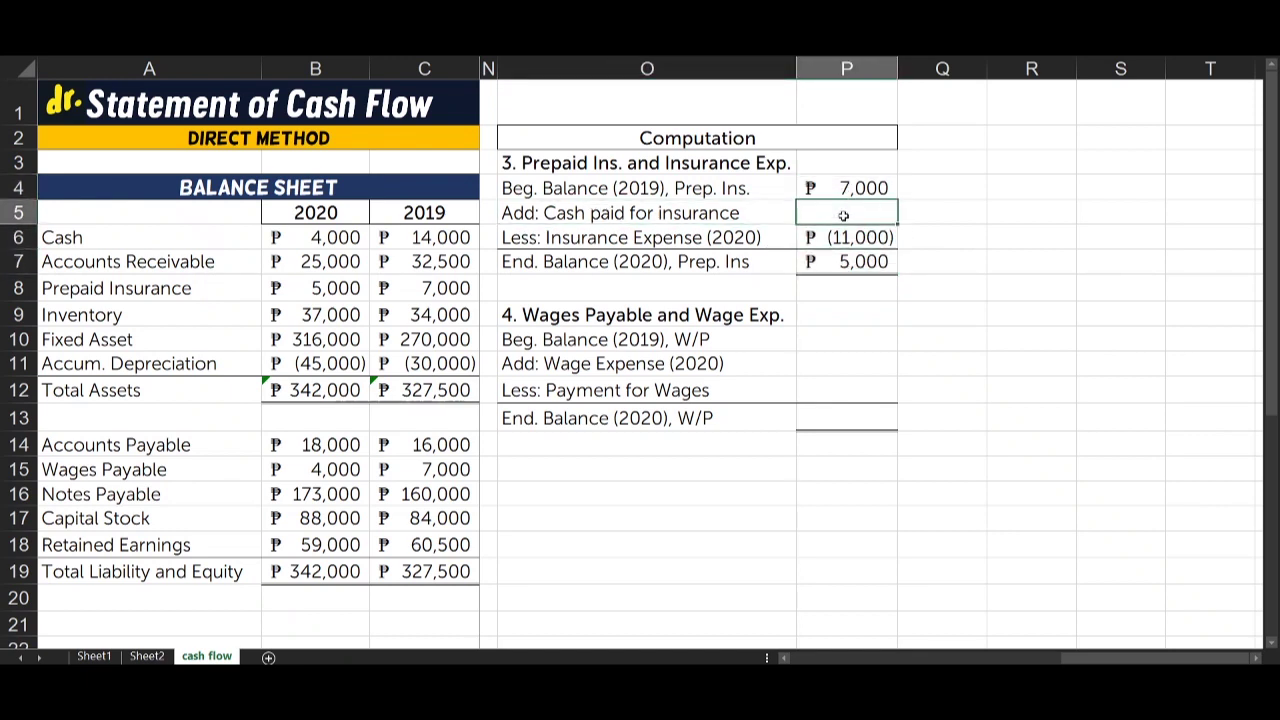
type("=")
left_click(866, 272)
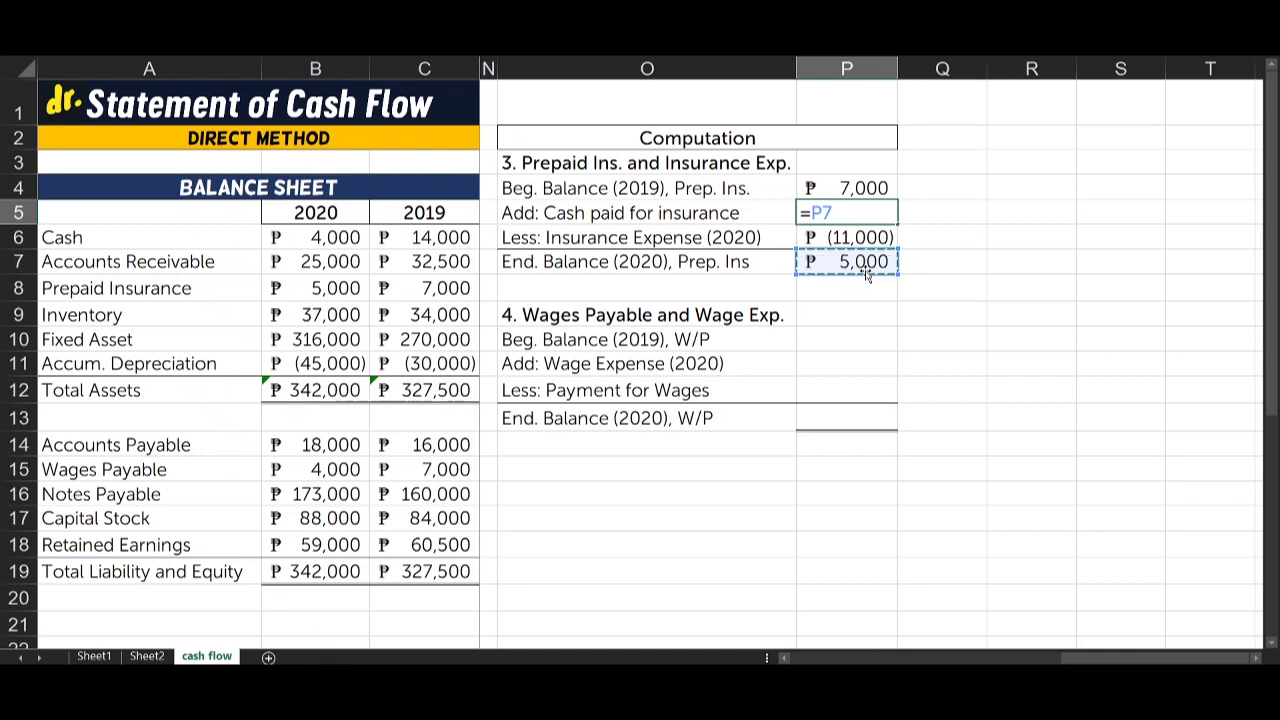
type("-")
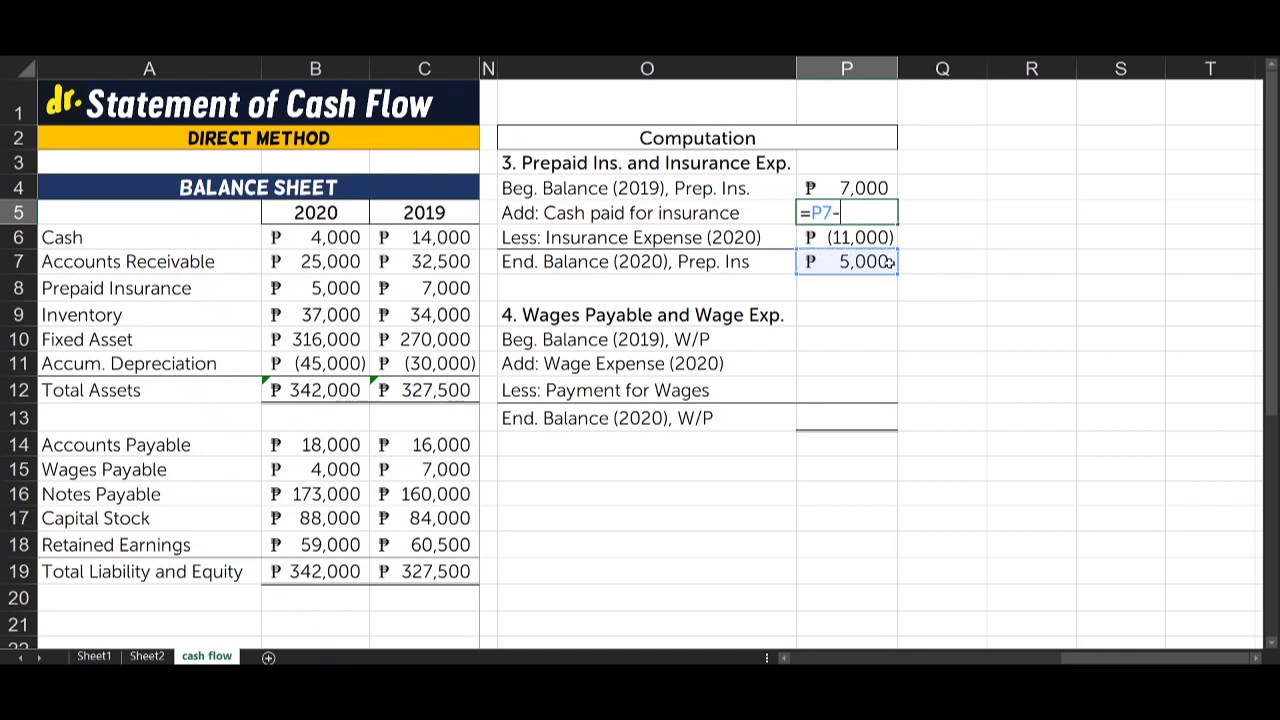
left_click(852, 189)
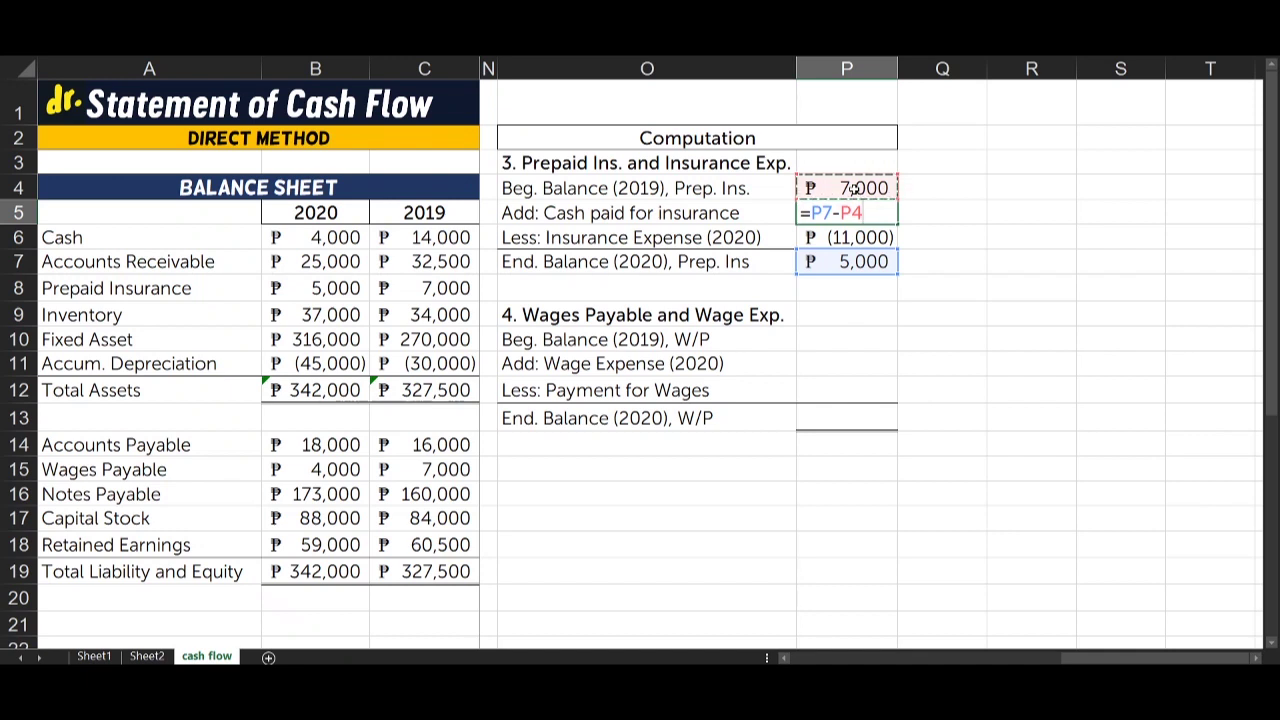
type("-")
left_click(845, 237)
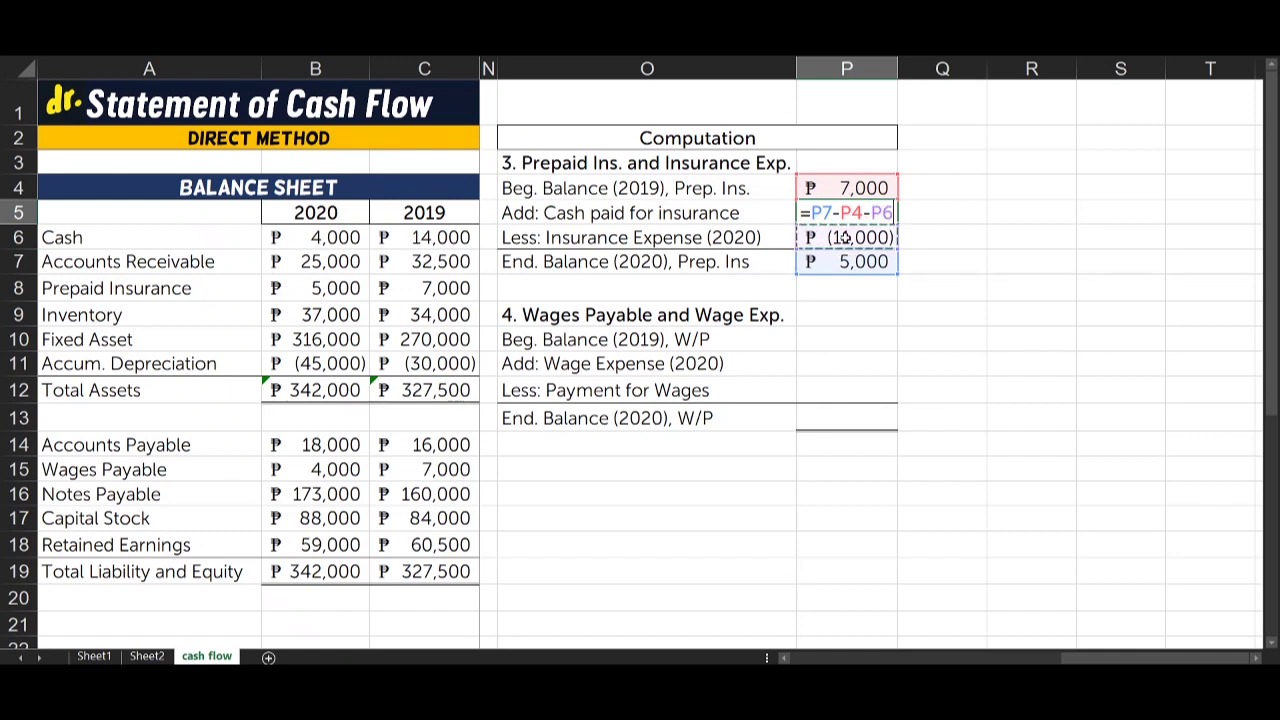
key("Return")
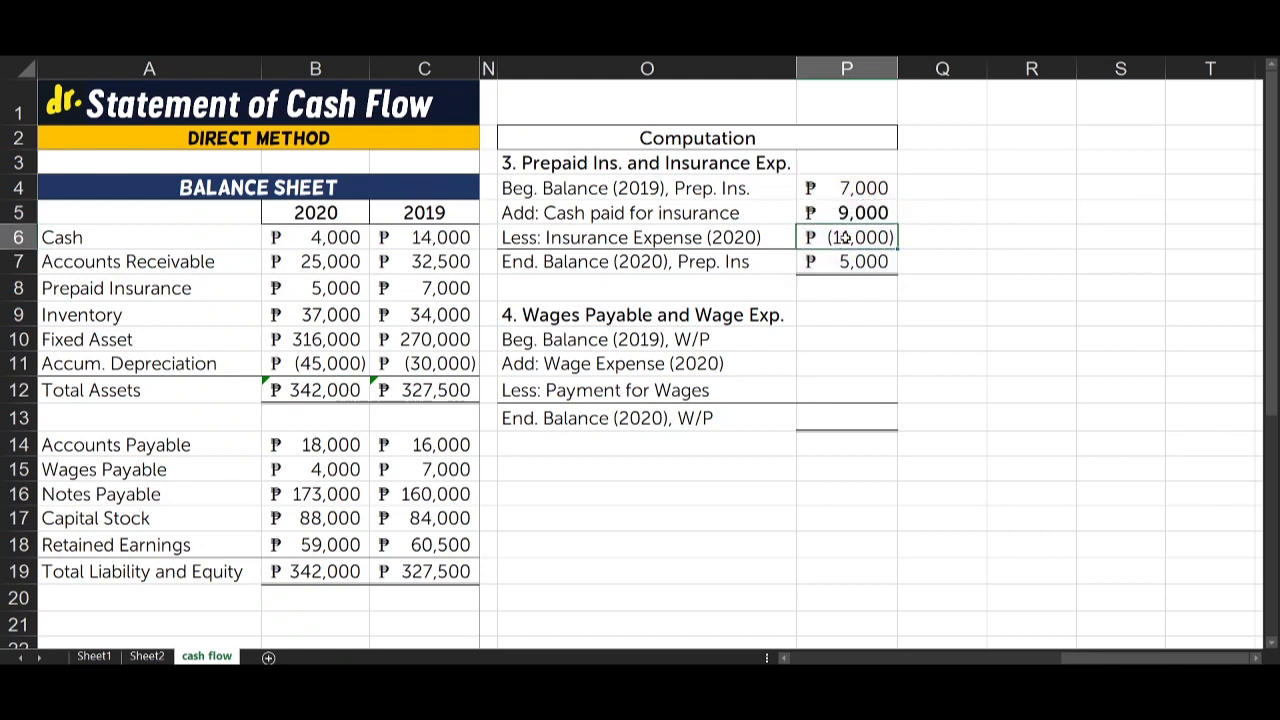
- Enter -9000 as Cash paid for insurance in J6 of the cash flow statement's operations section
left_click_drag(886, 212, 632, 213)
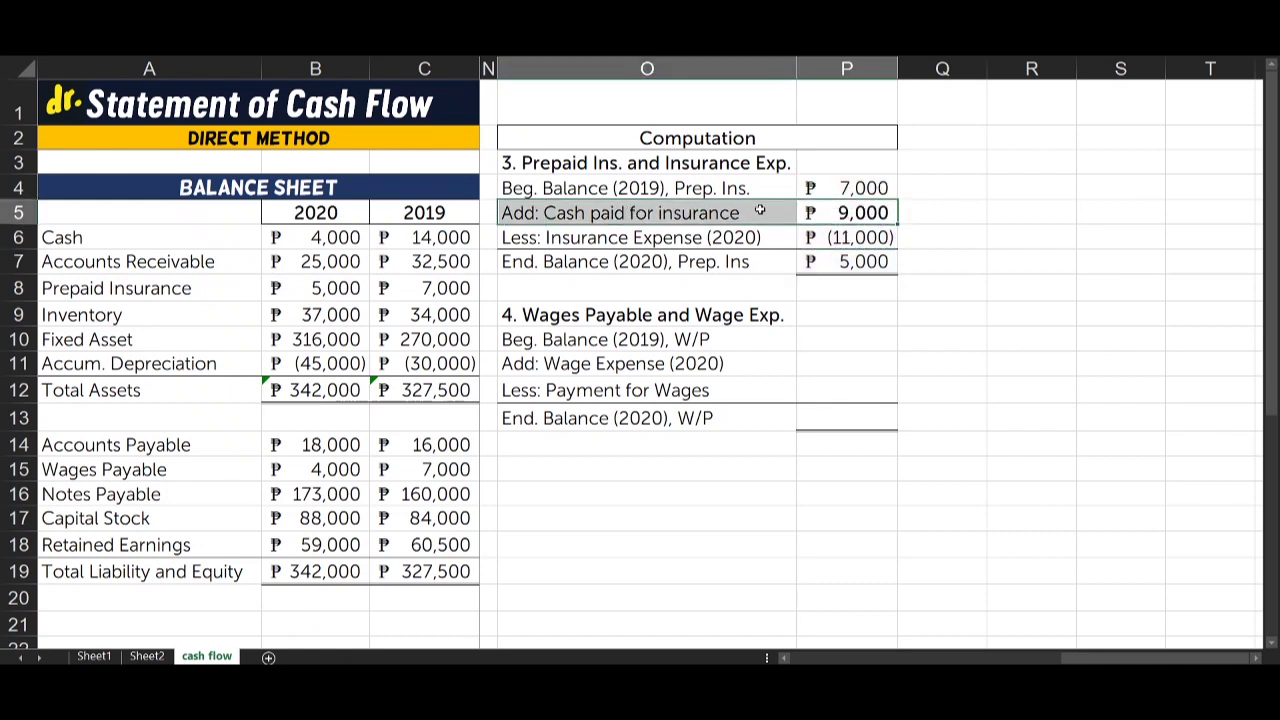
scroll(760, 210, "left", 6)
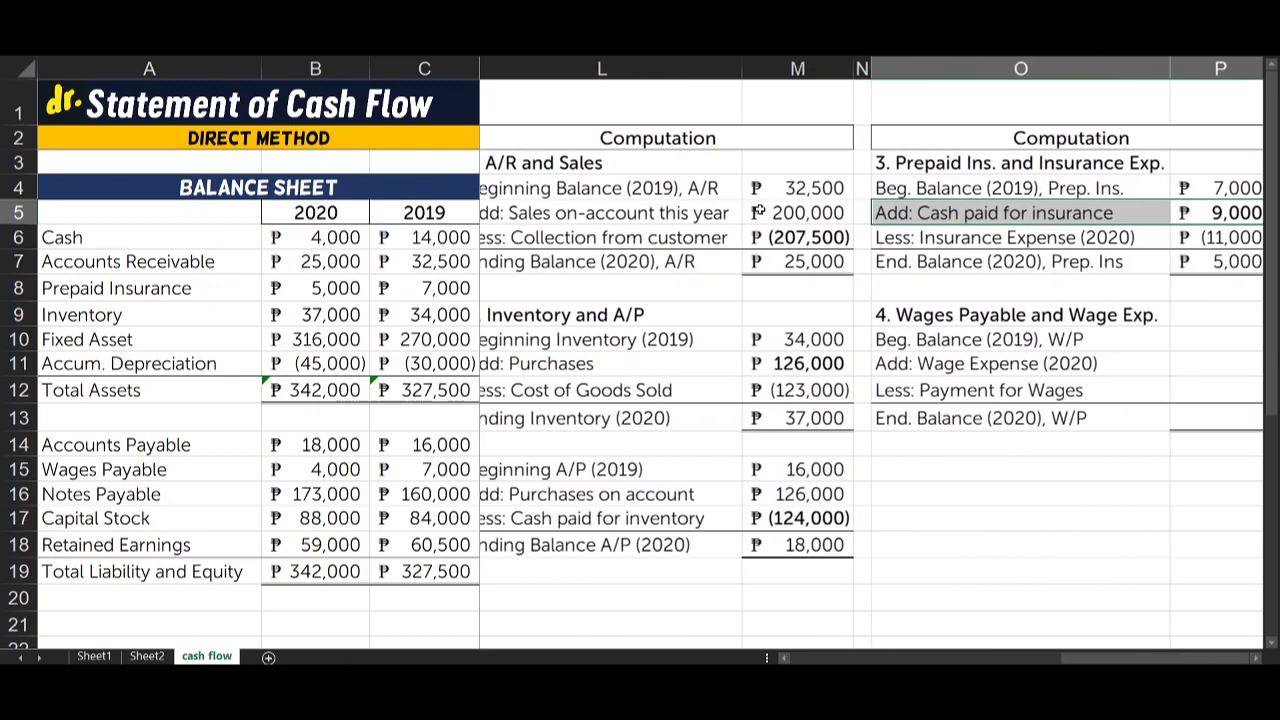
scroll(760, 210, "left", 3)
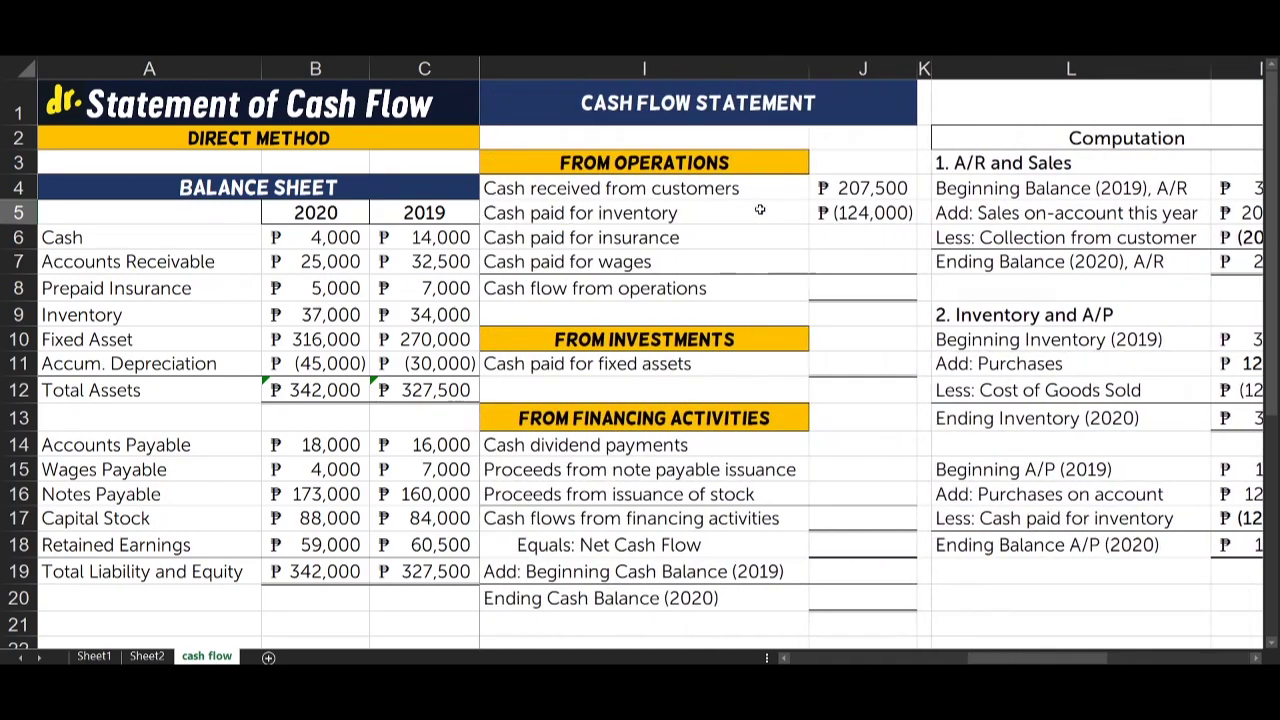
left_click(904, 254)
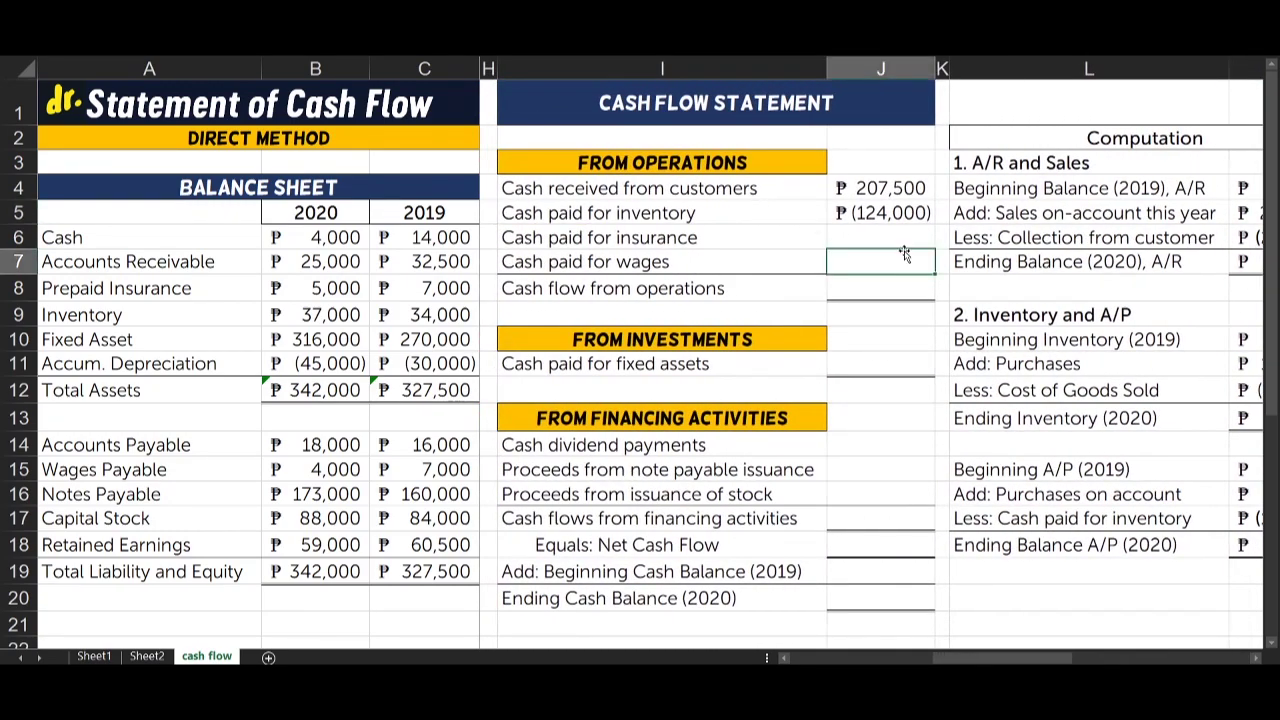
left_click(866, 235)
type("-90")
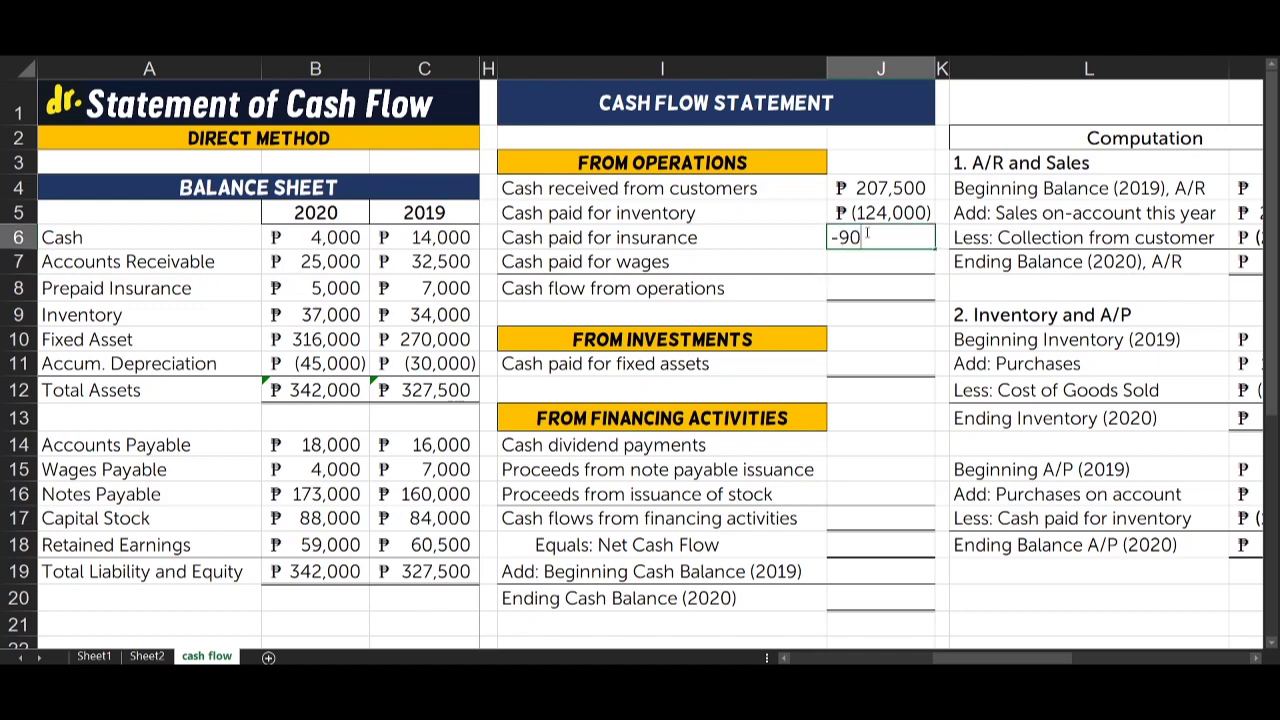
type("00")
key("Return")
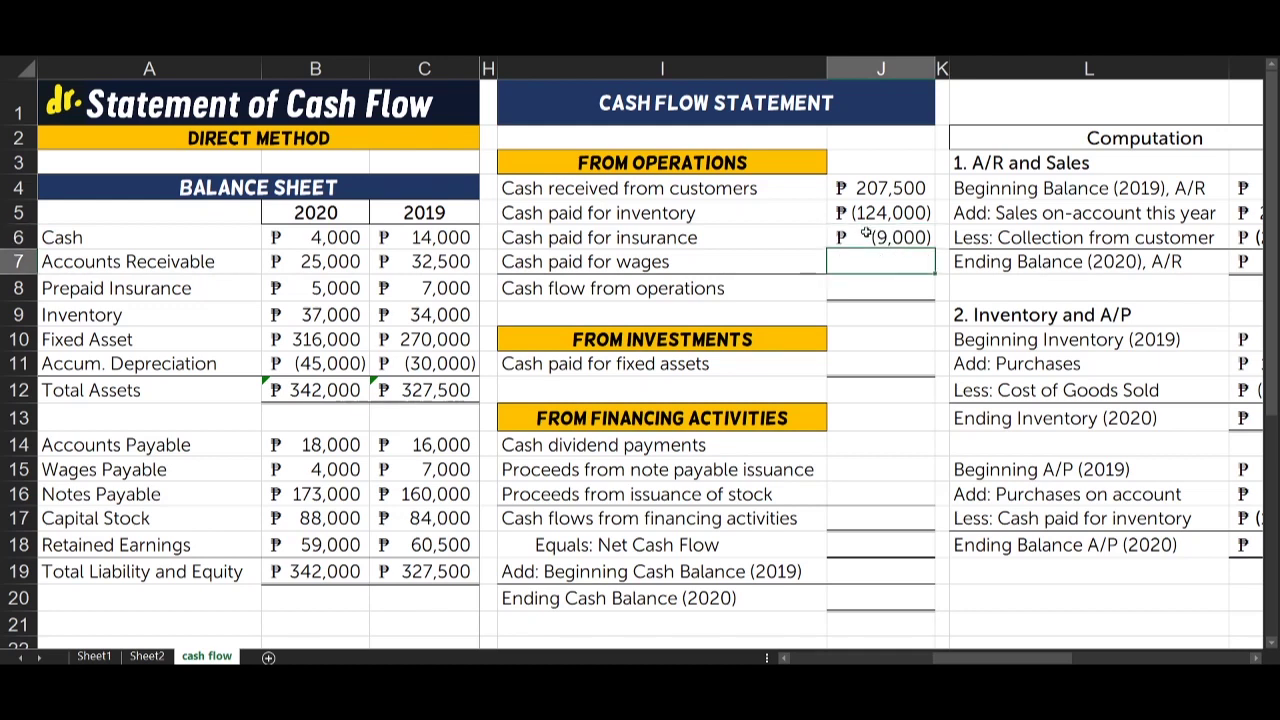
left_click(907, 238)
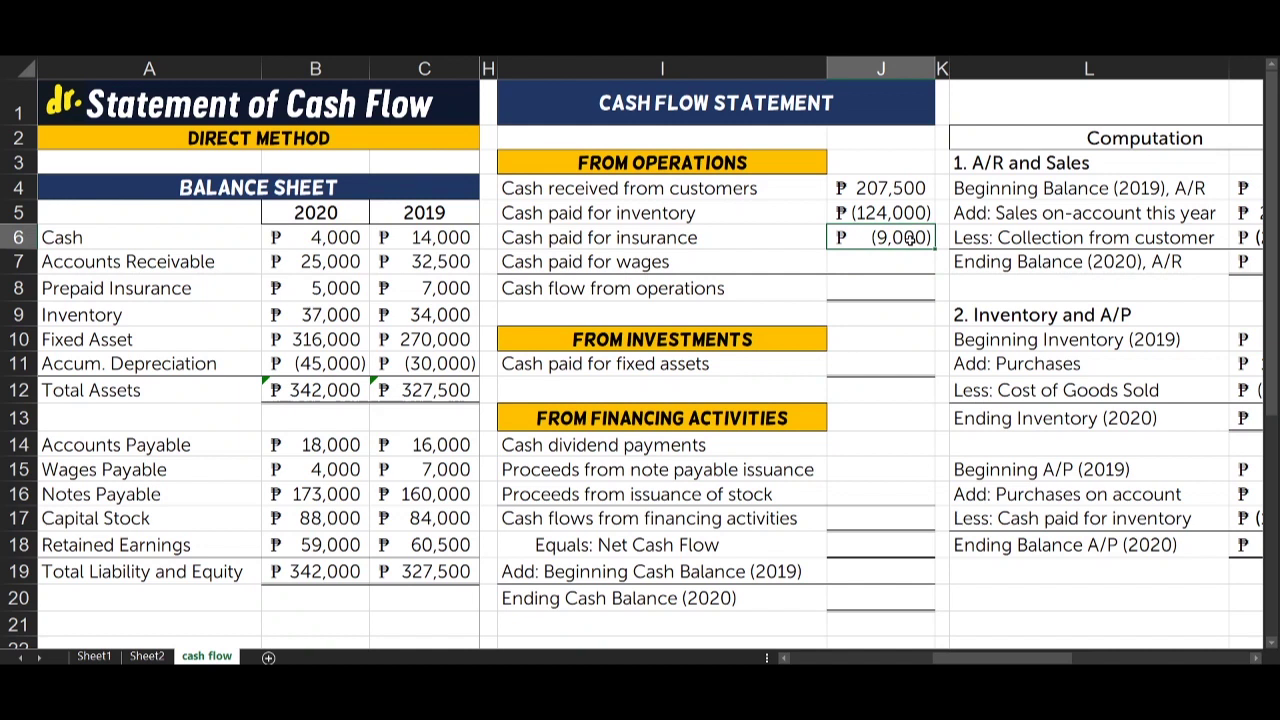
- Review the Cash paid for wages line and each row of the Wages Payable and Wage Expense computation
left_click_drag(600, 262, 651, 262)
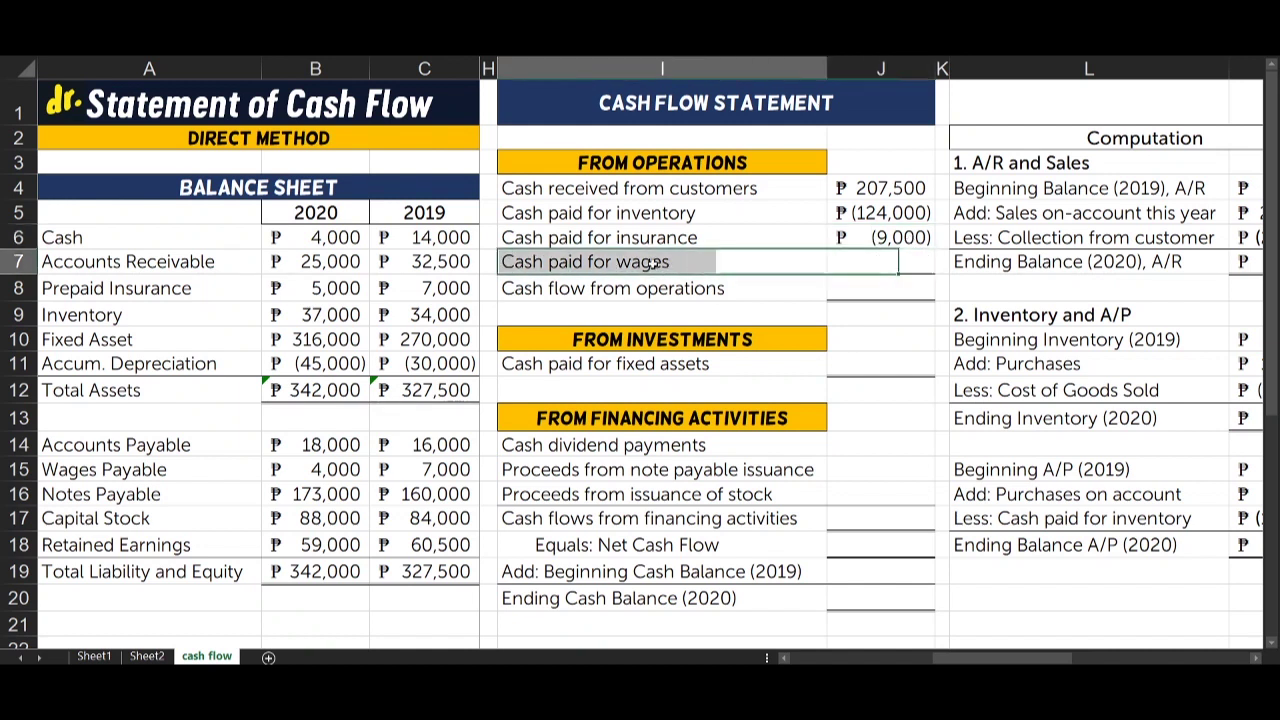
left_click(891, 258)
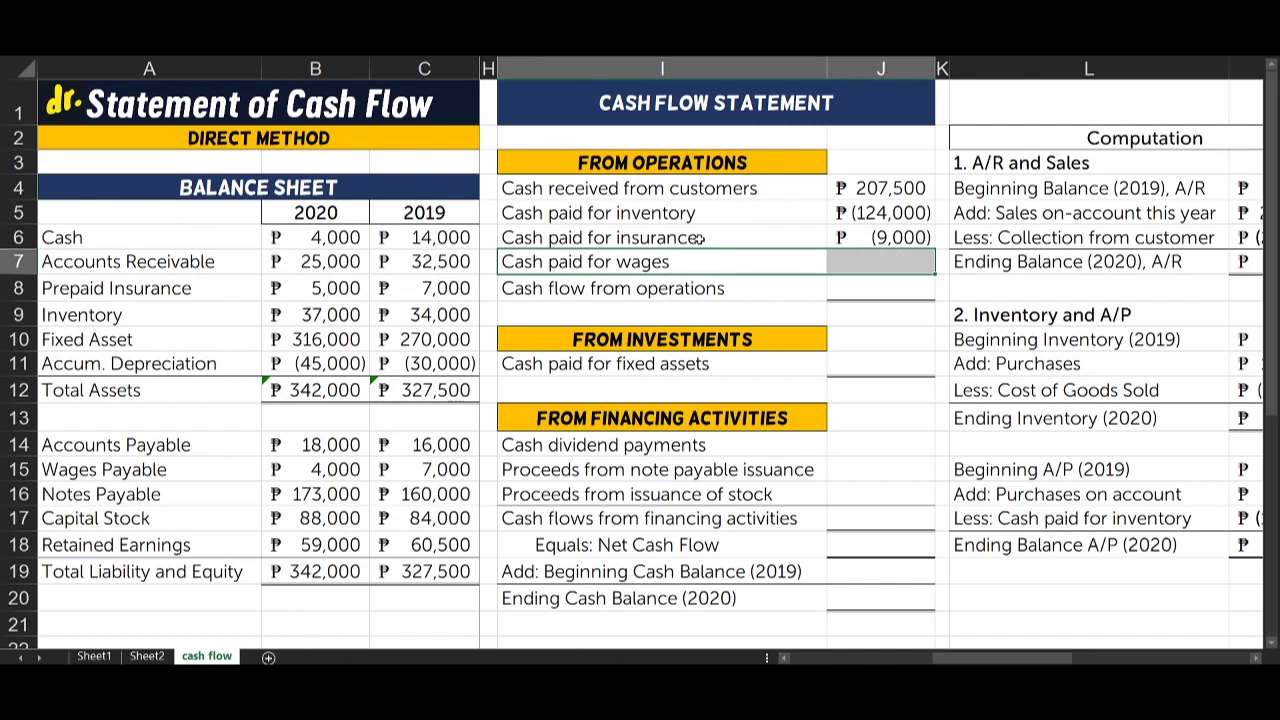
left_click(670, 263)
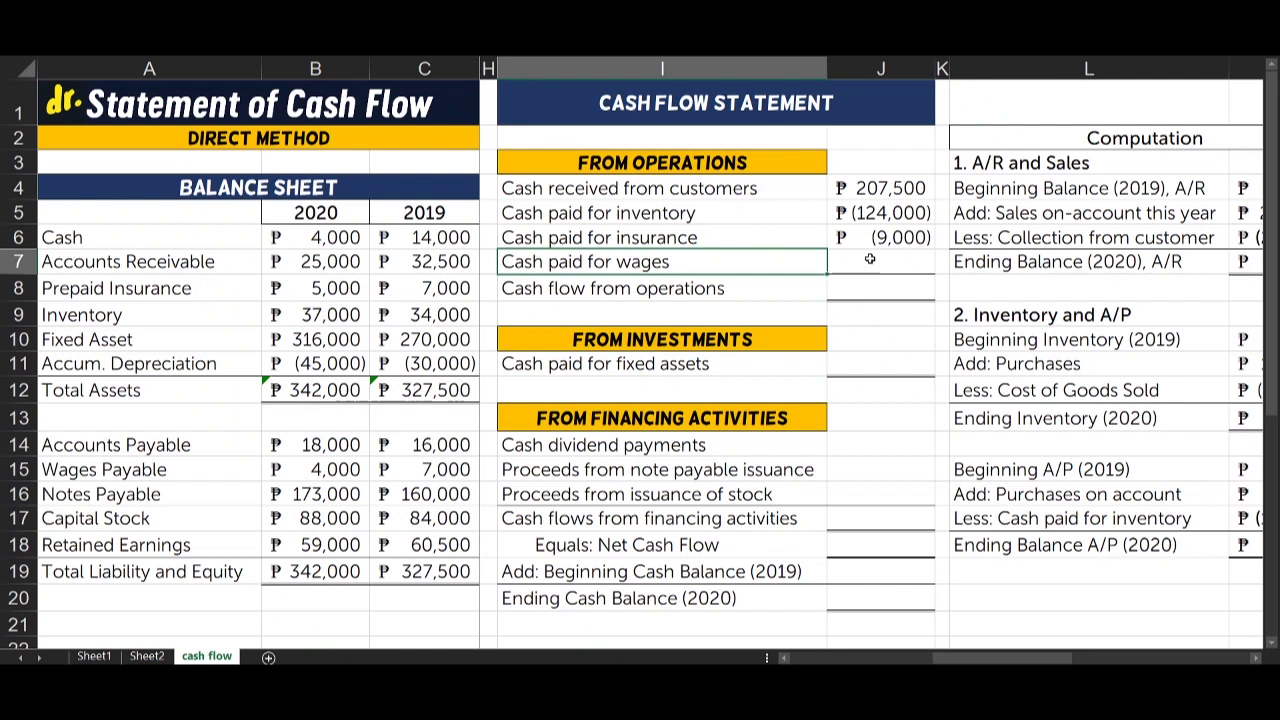
left_click_drag(870, 259, 744, 266)
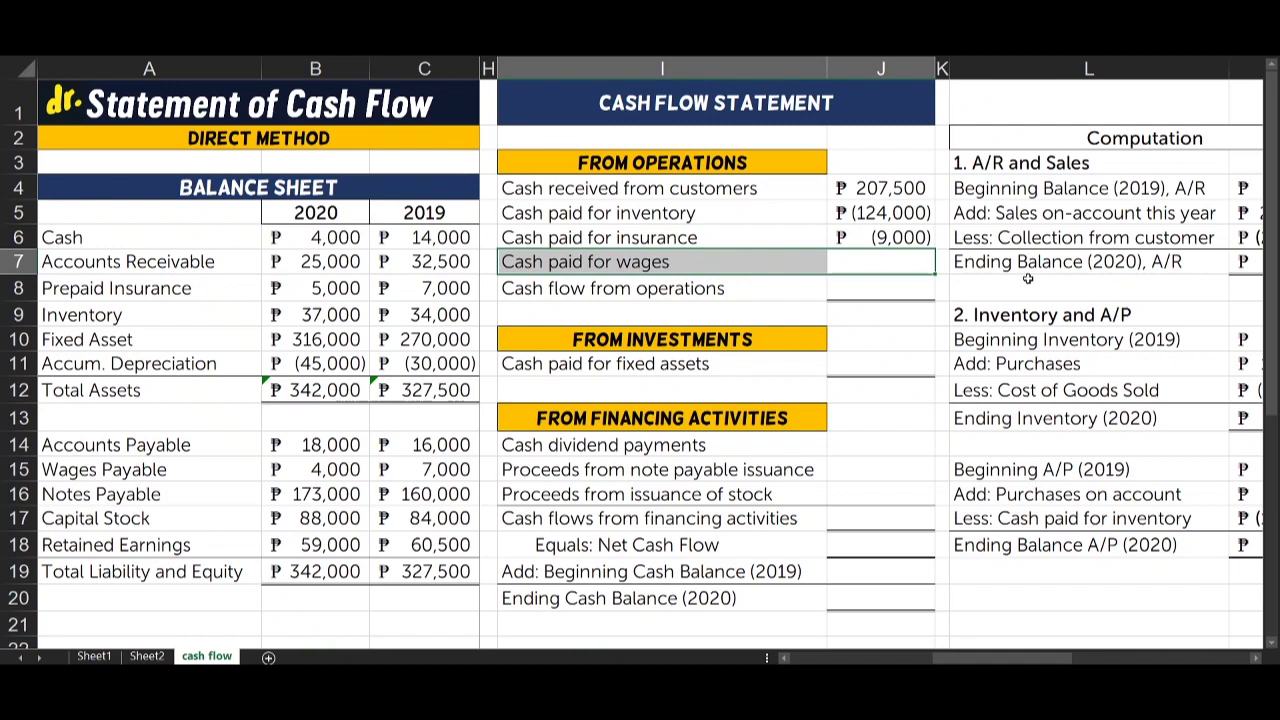
scroll(1044, 286, "right", 5)
scroll(1044, 286, "right", 3)
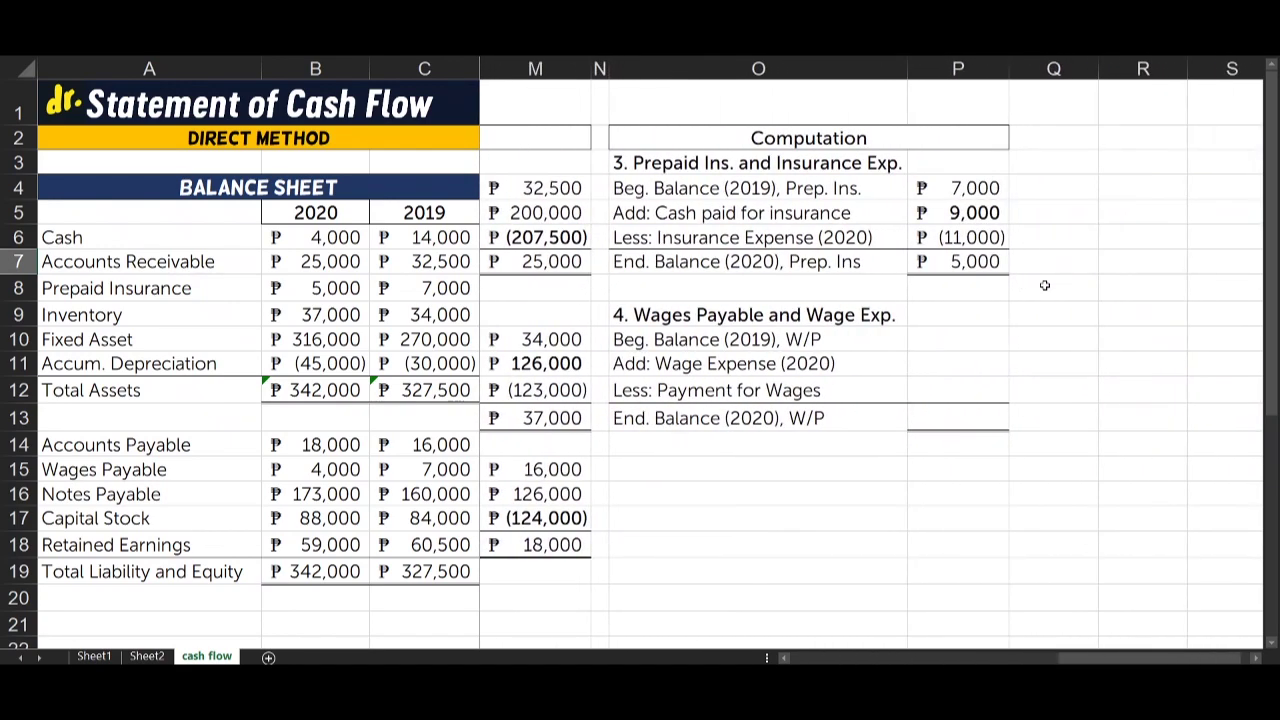
scroll(586, 318, "left", 1)
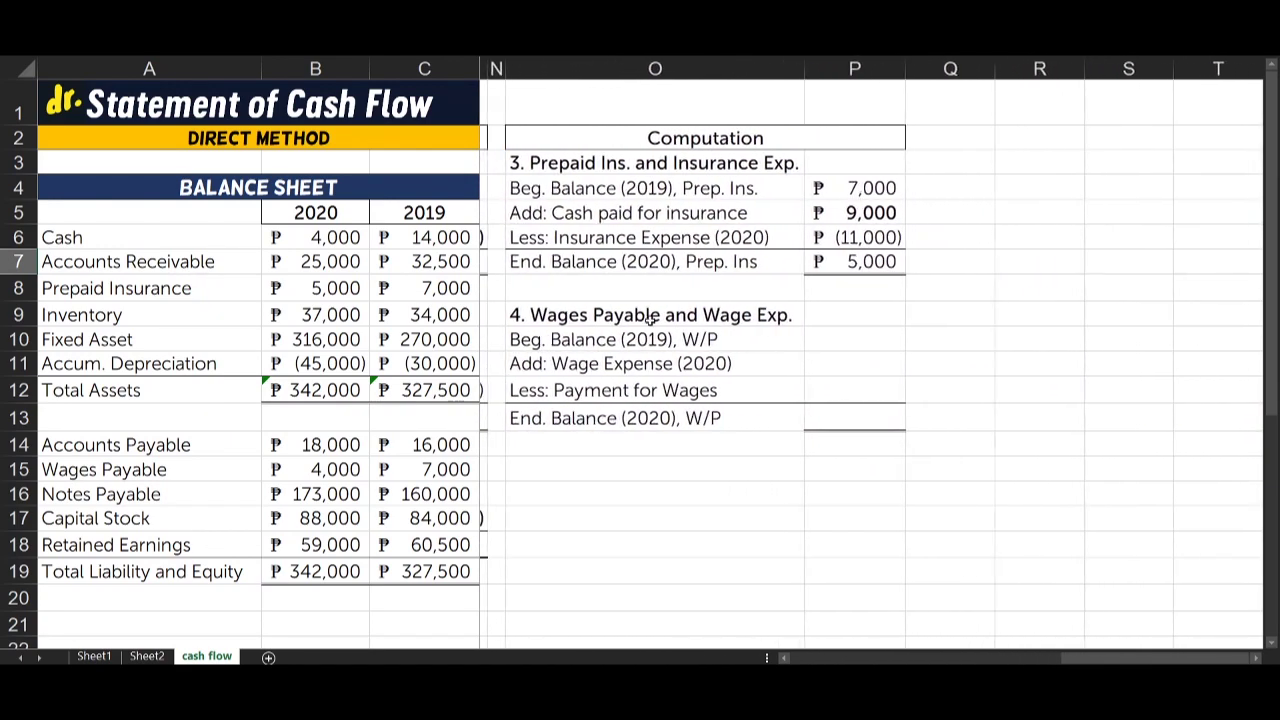
left_click(640, 312)
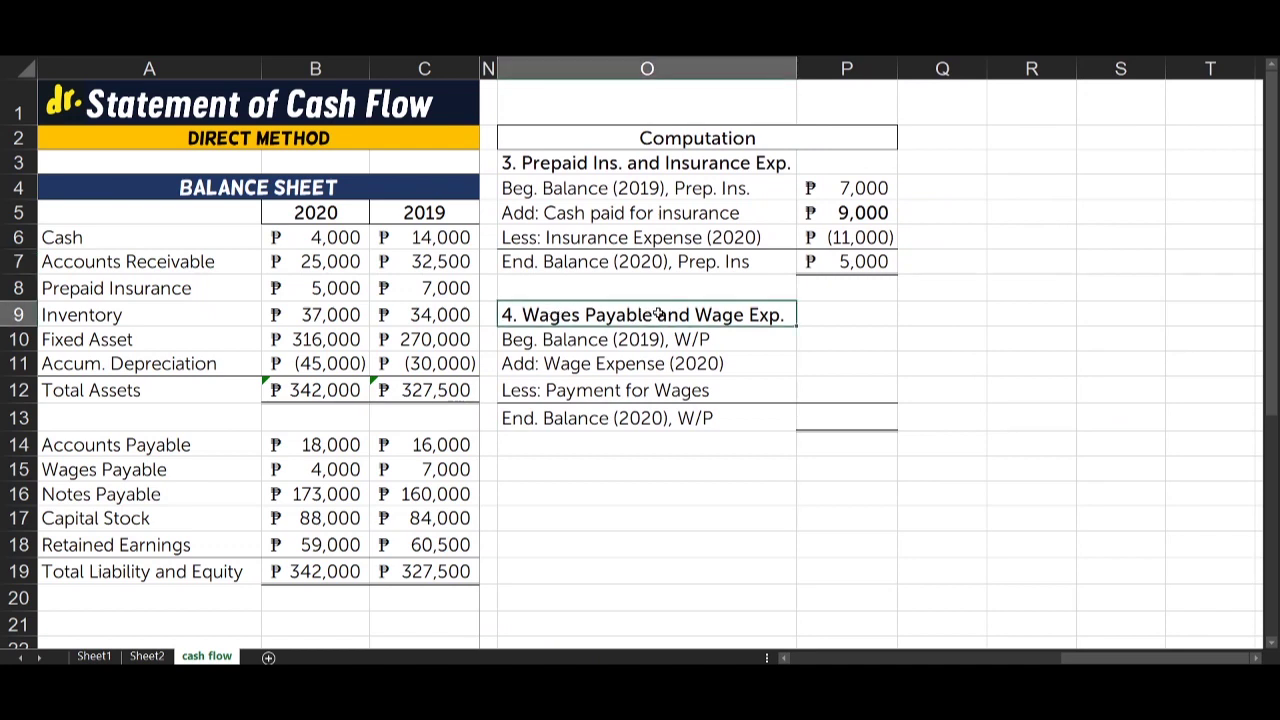
left_click(746, 341)
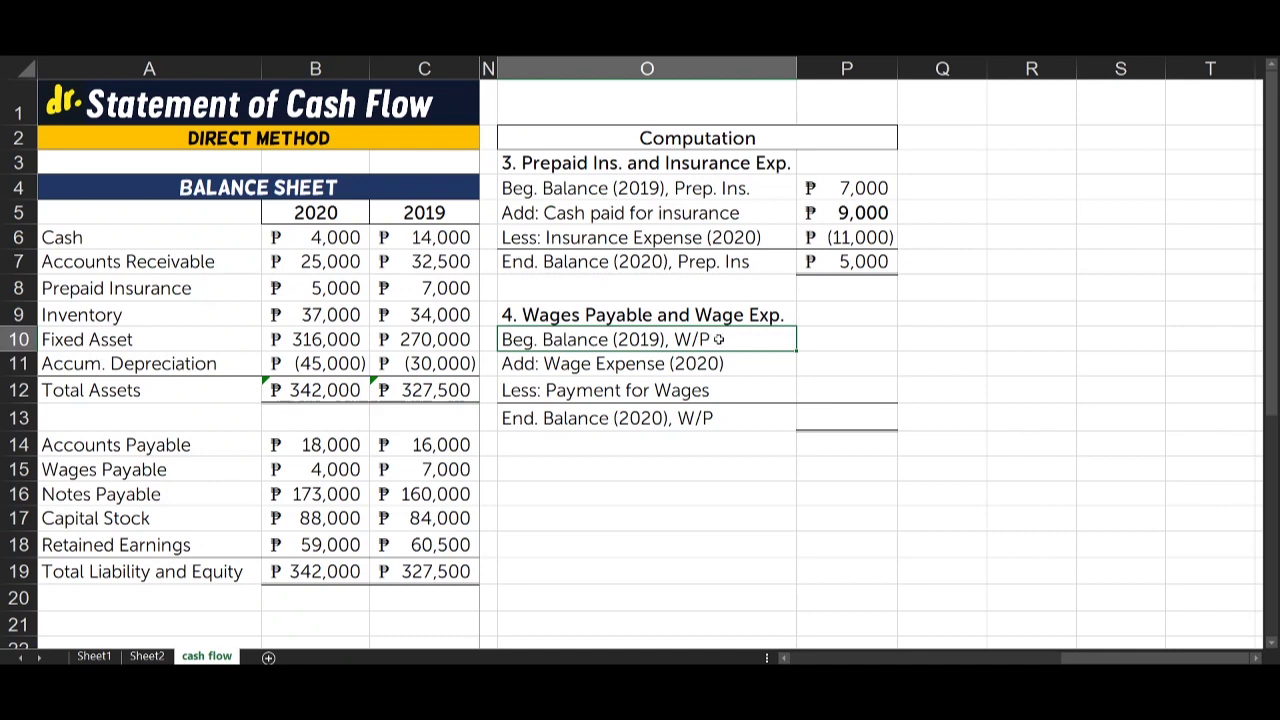
left_click(521, 366)
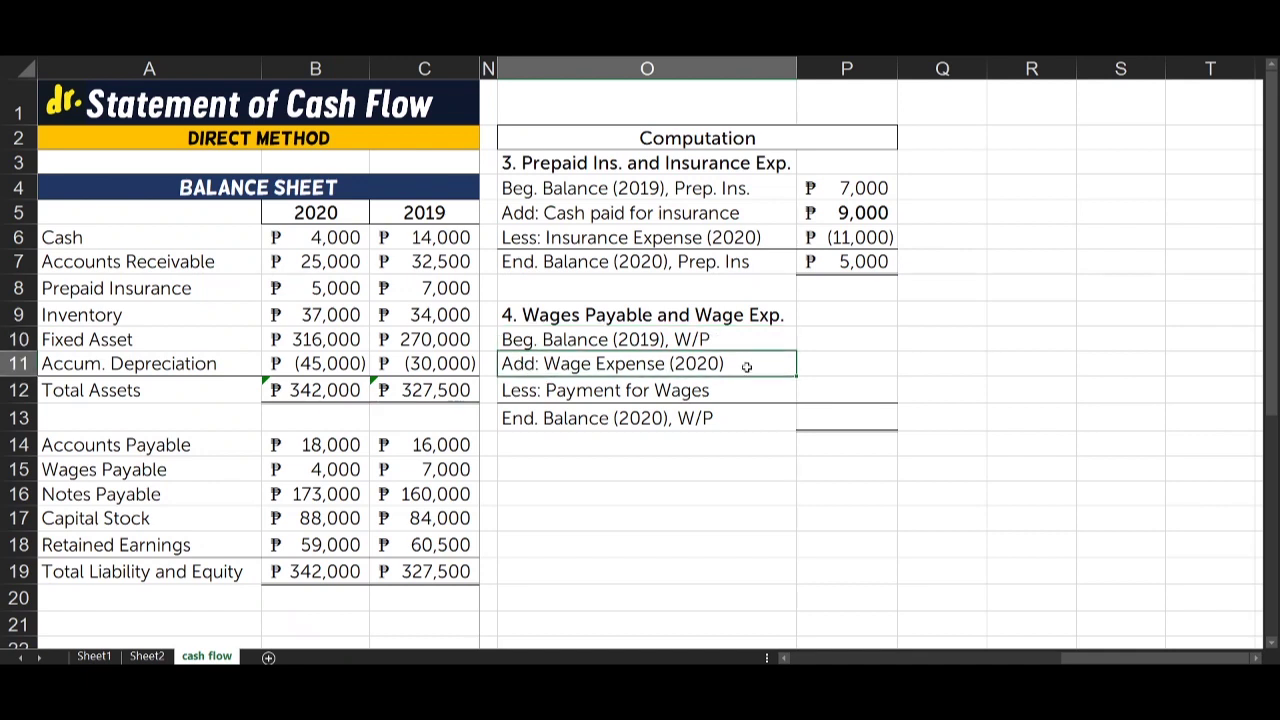
left_click(808, 361)
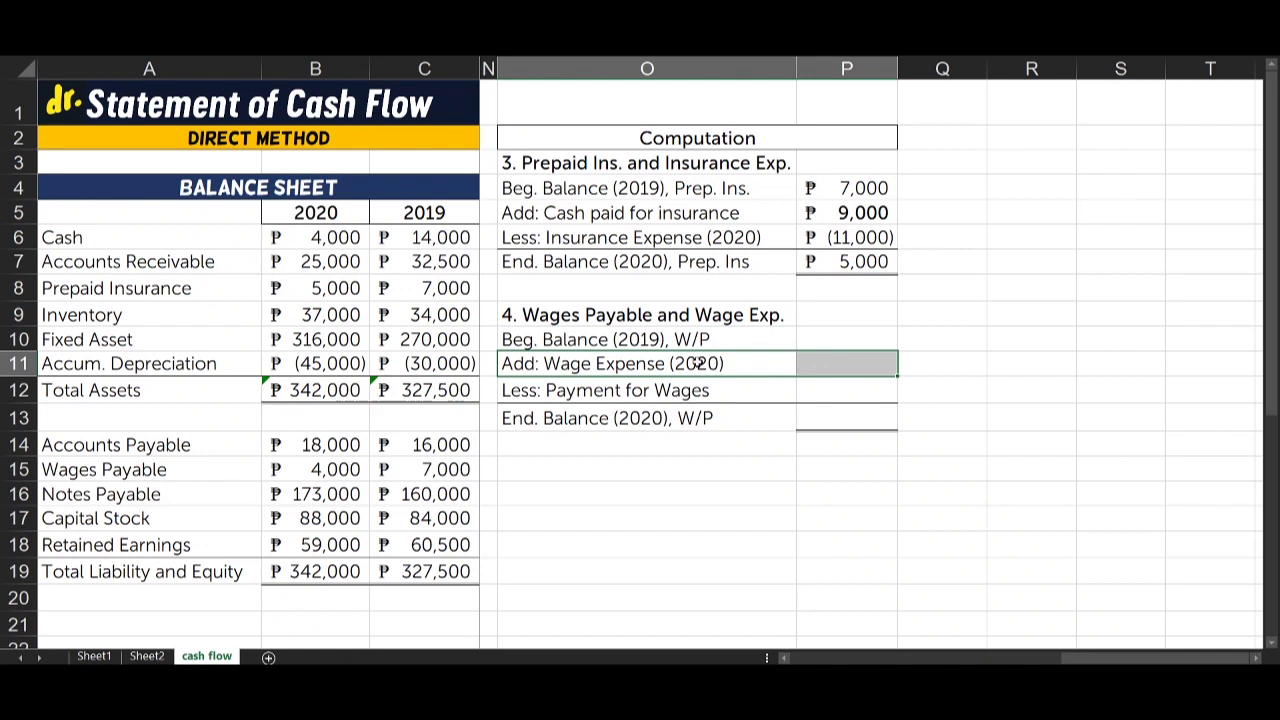
left_click(565, 392)
left_click(843, 383)
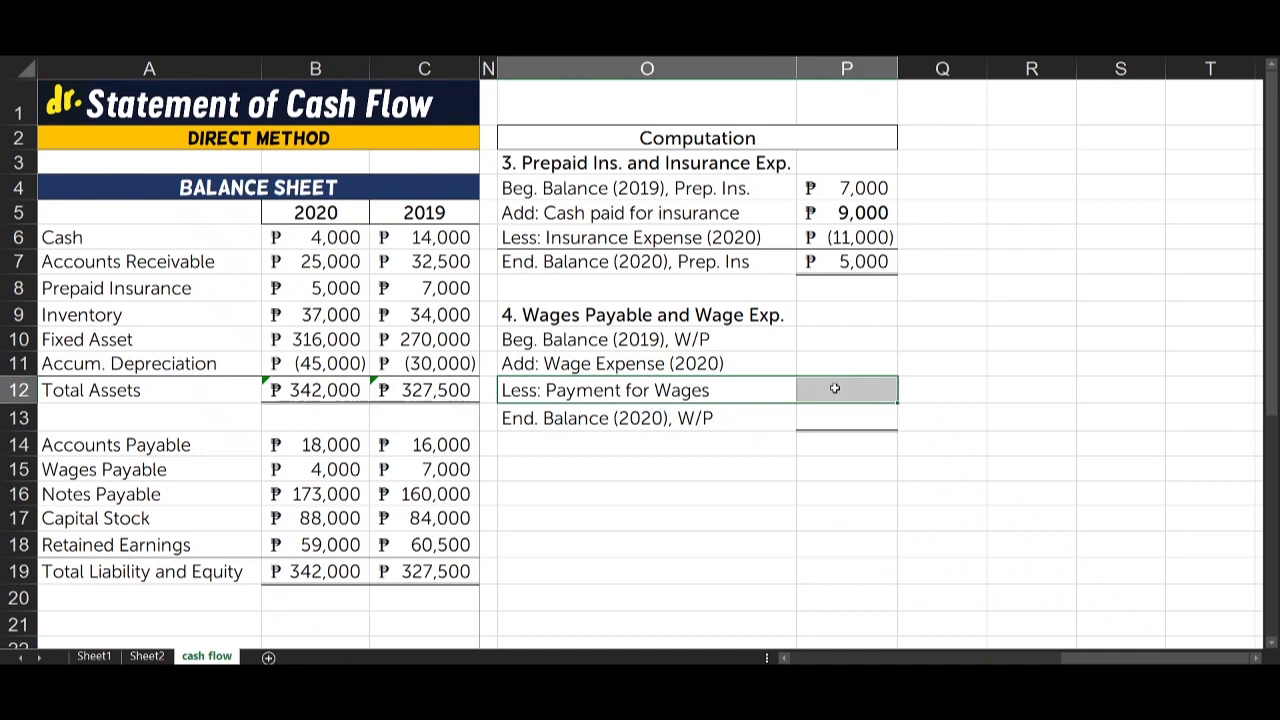
left_click_drag(600, 420, 829, 414)
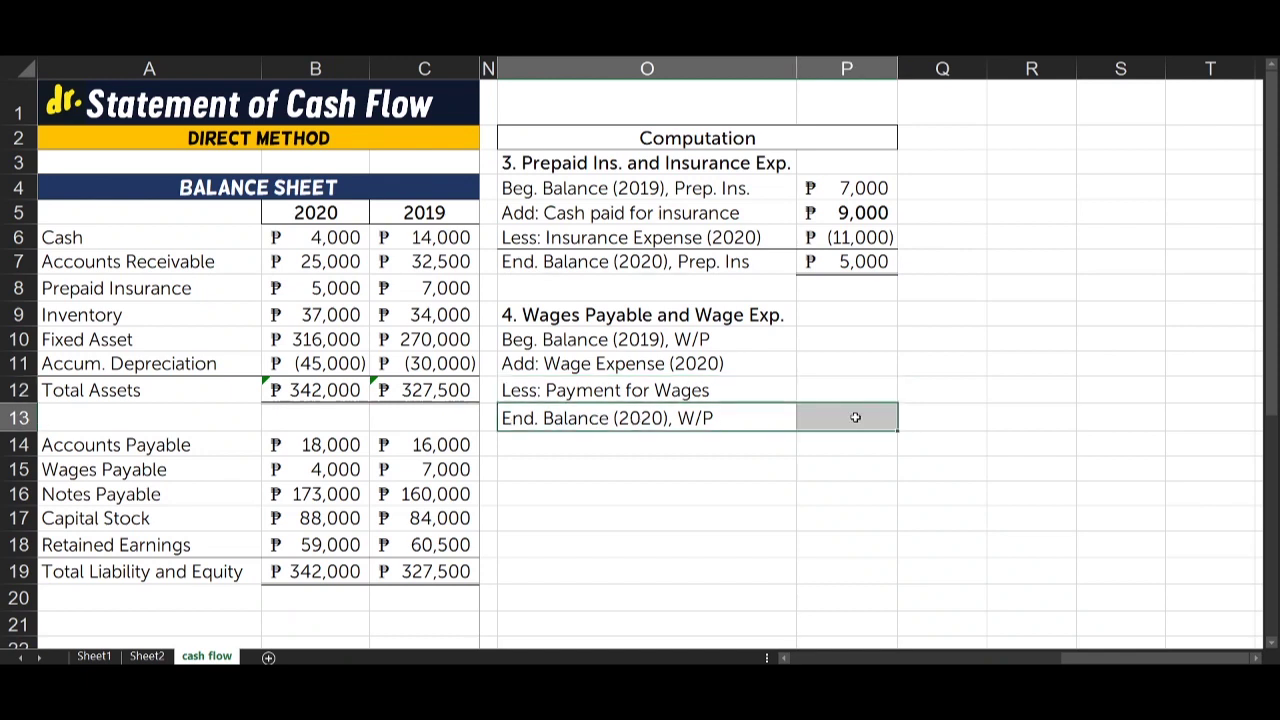
left_click(870, 445)
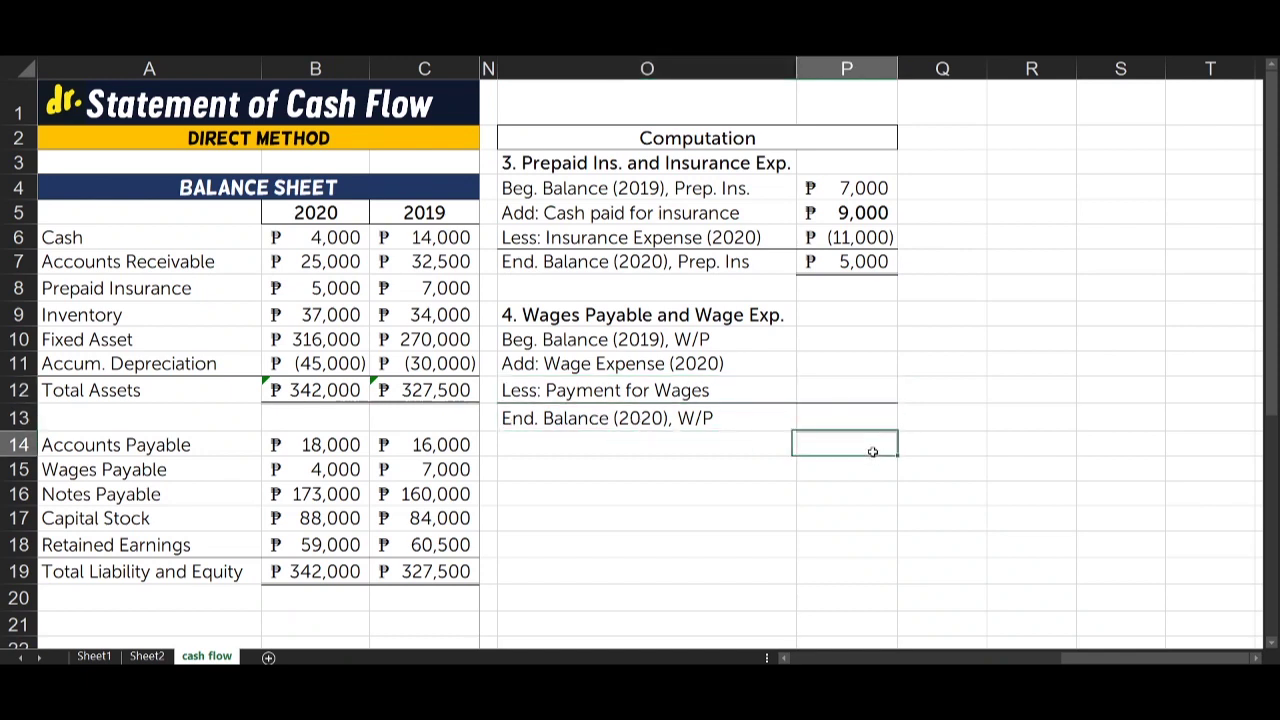
- Link Beg. Balance (2019), W/P in P10 to the 2019 balance sheet wages payable in C15
left_click(851, 340)
type("=")
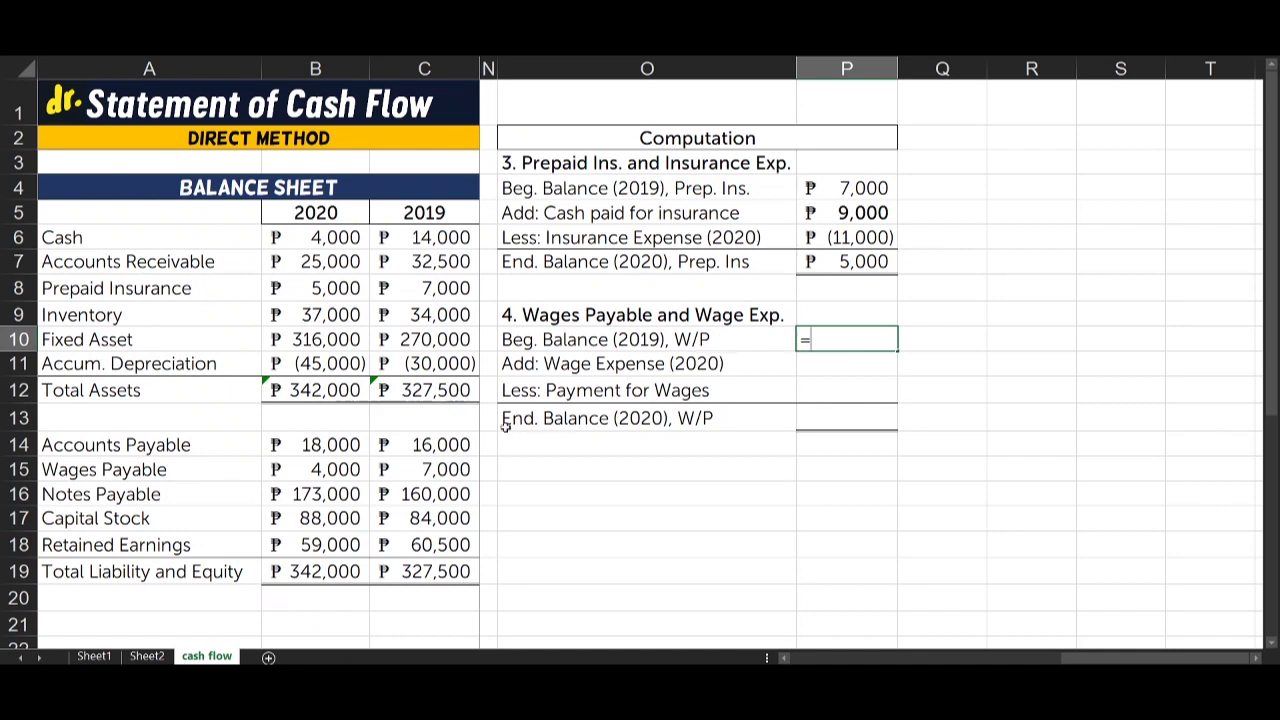
left_click(403, 469)
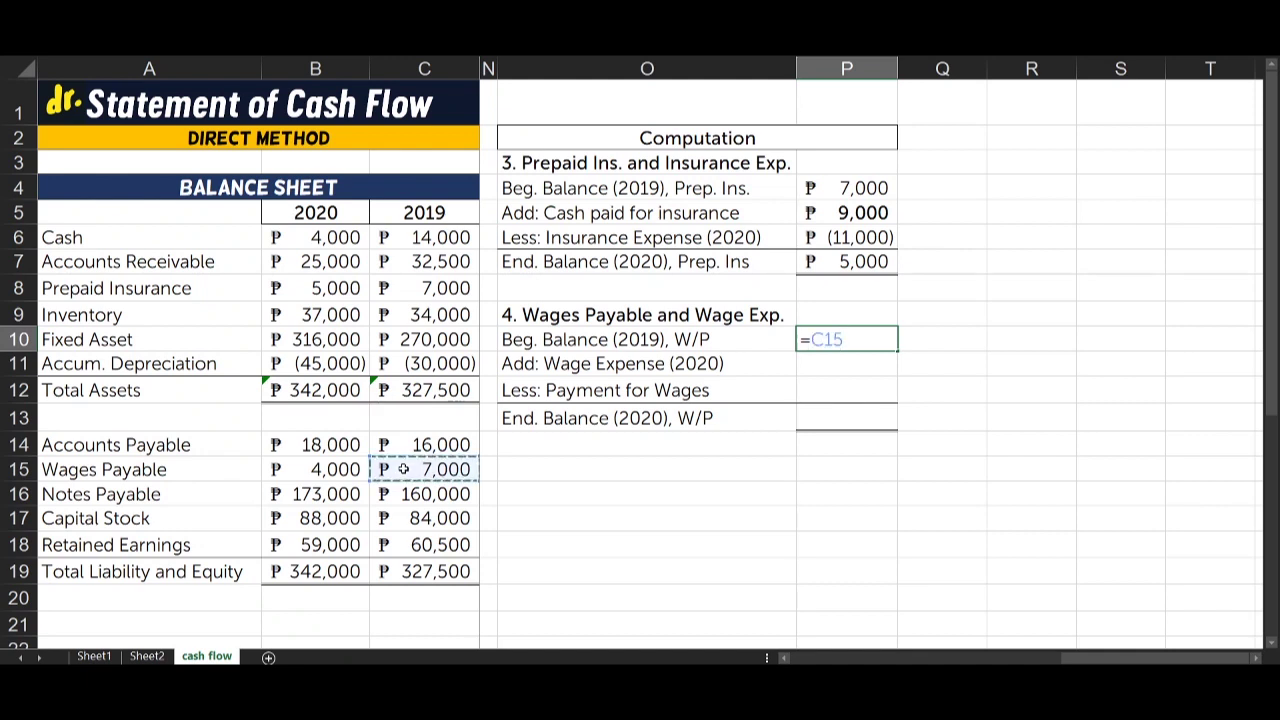
key("Return")
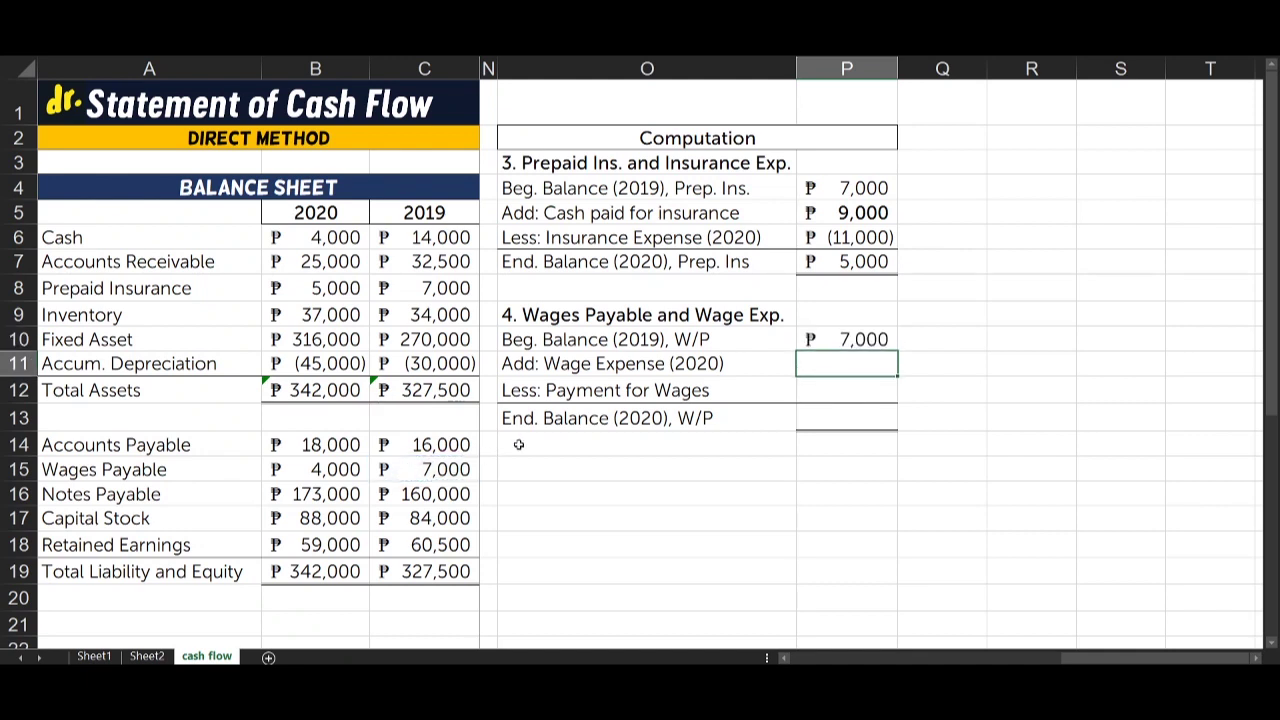
- Link End. Balance (2020), W/P in P13 to the 2020 balance sheet wages payable in B15
left_click_drag(548, 414, 840, 415)
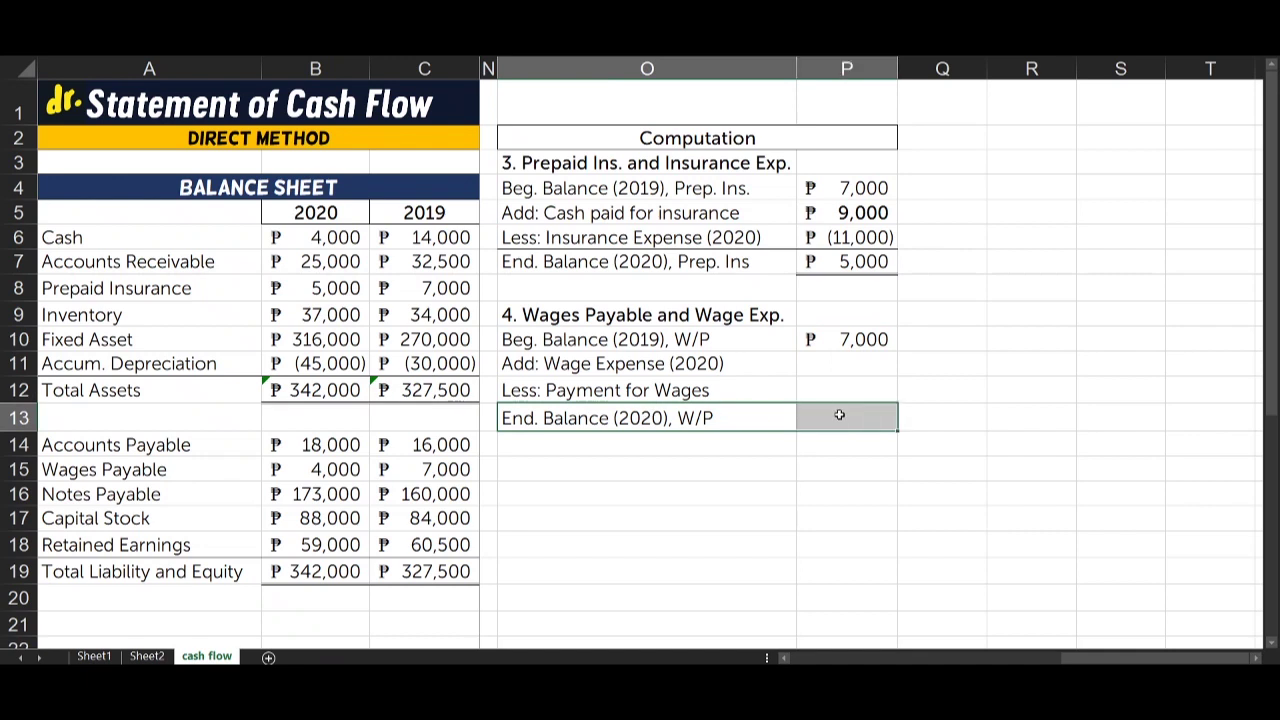
left_click(840, 415)
type("=")
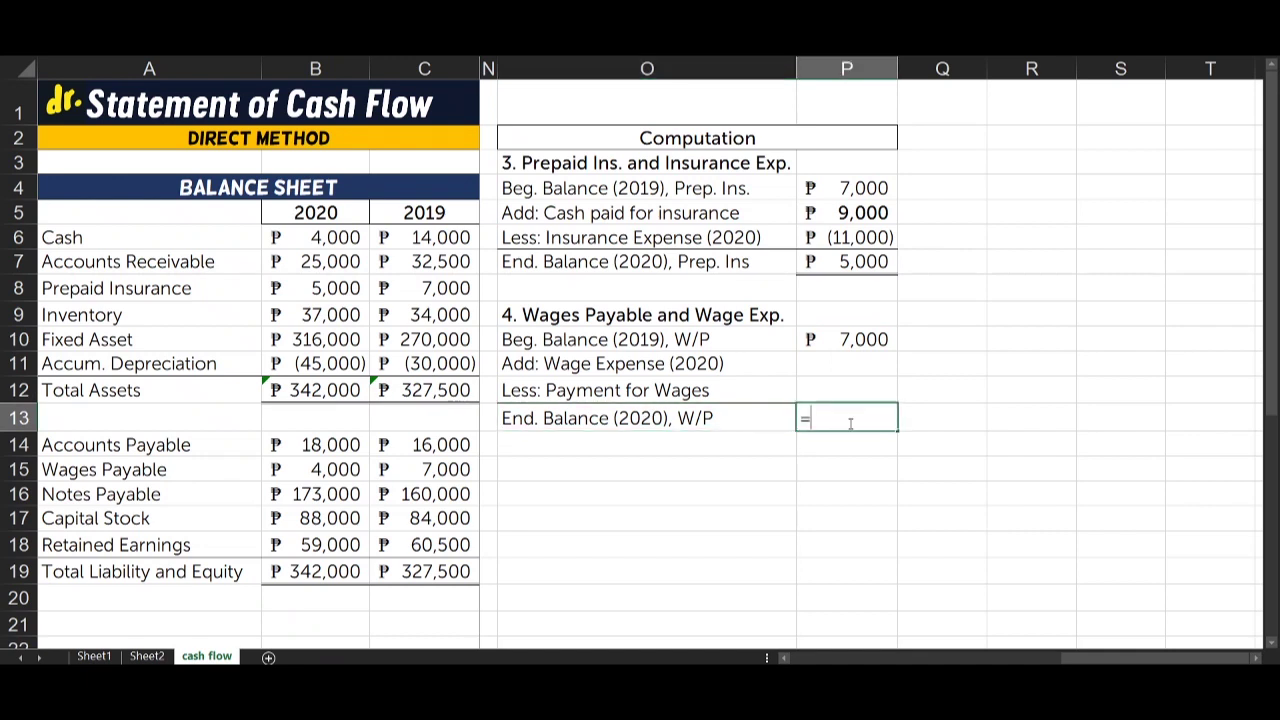
left_click(293, 469)
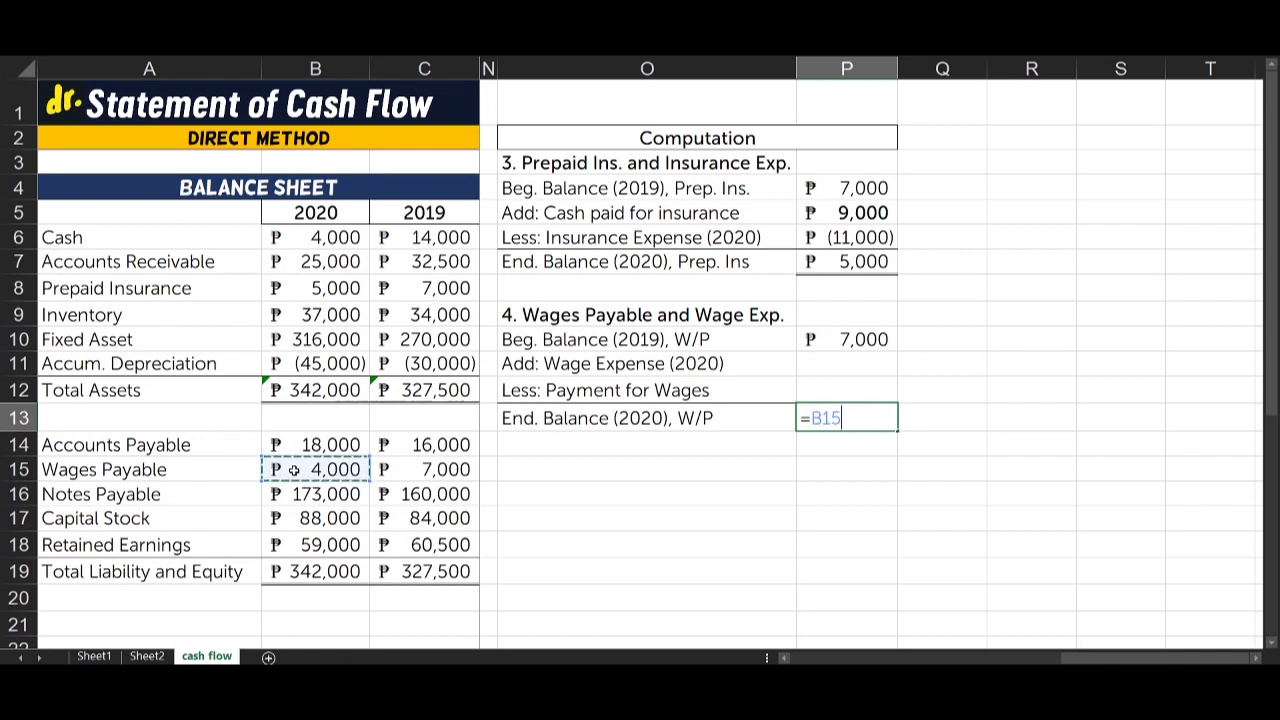
key("Return")
left_click(870, 418)
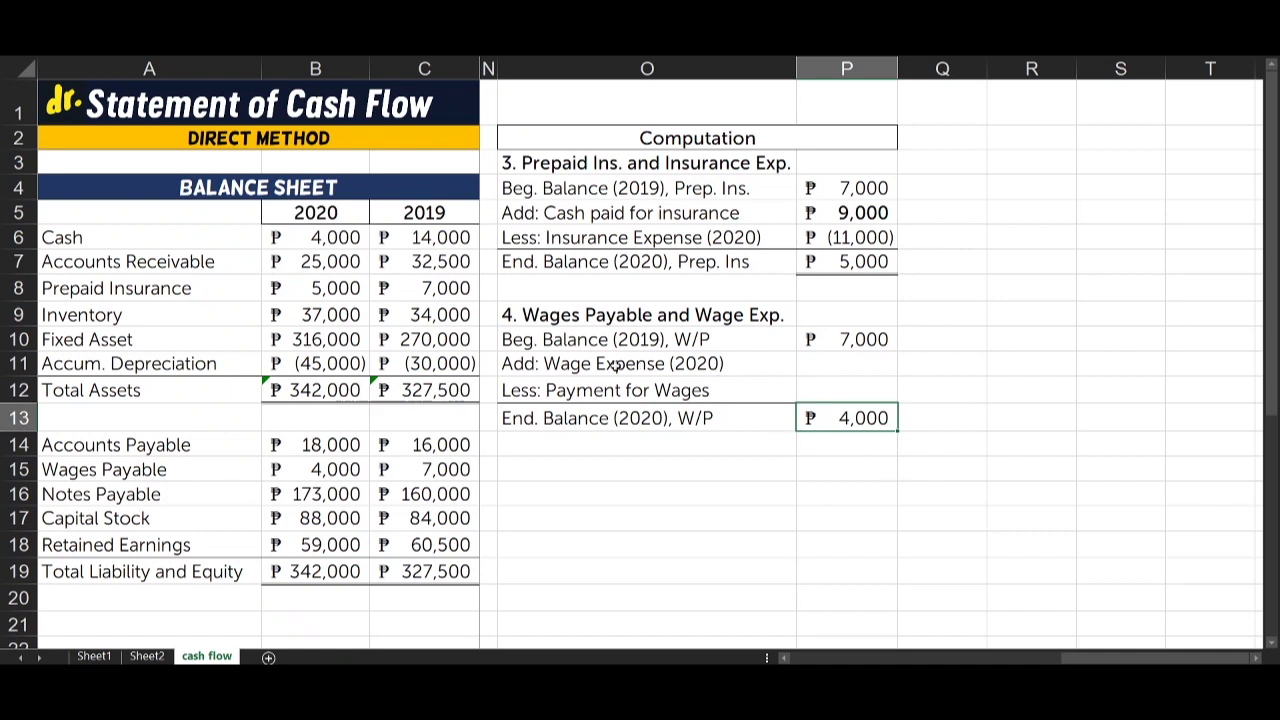
- Examine the Add: Wage Expense (2020) line in the Wages Payable and Wage Expense computation
left_click_drag(595, 369, 837, 369)
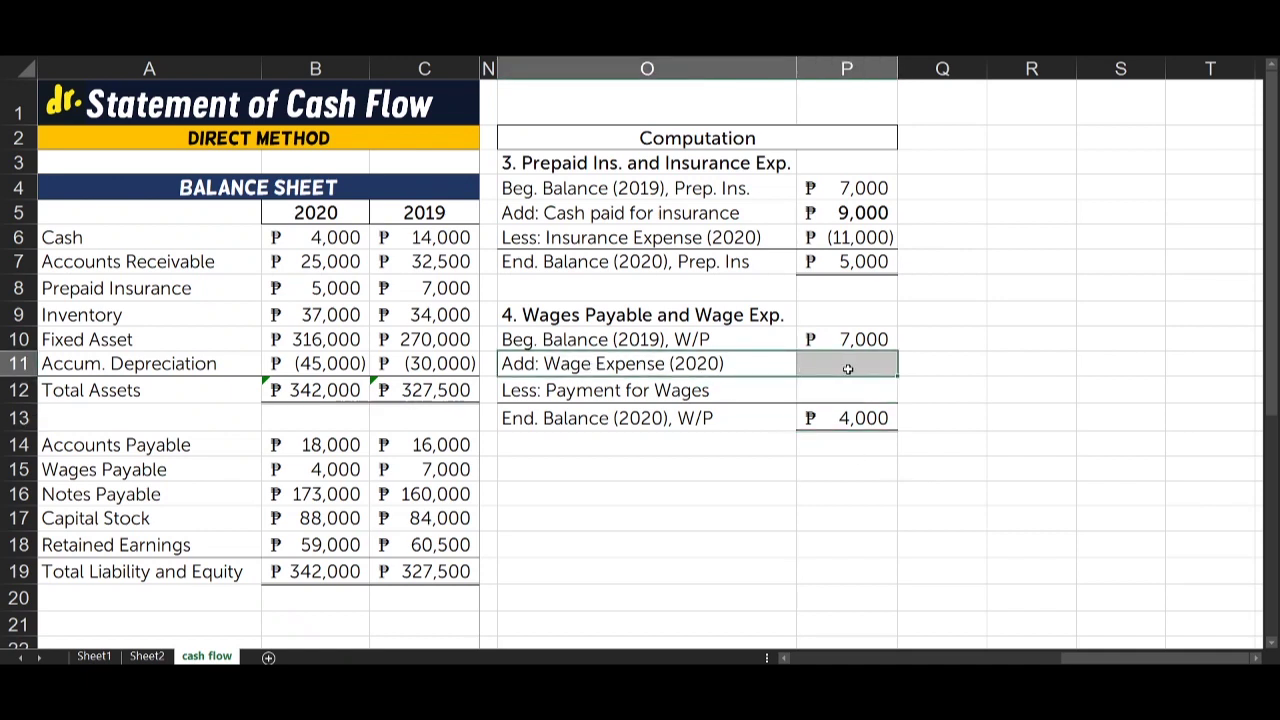
left_click(847, 369)
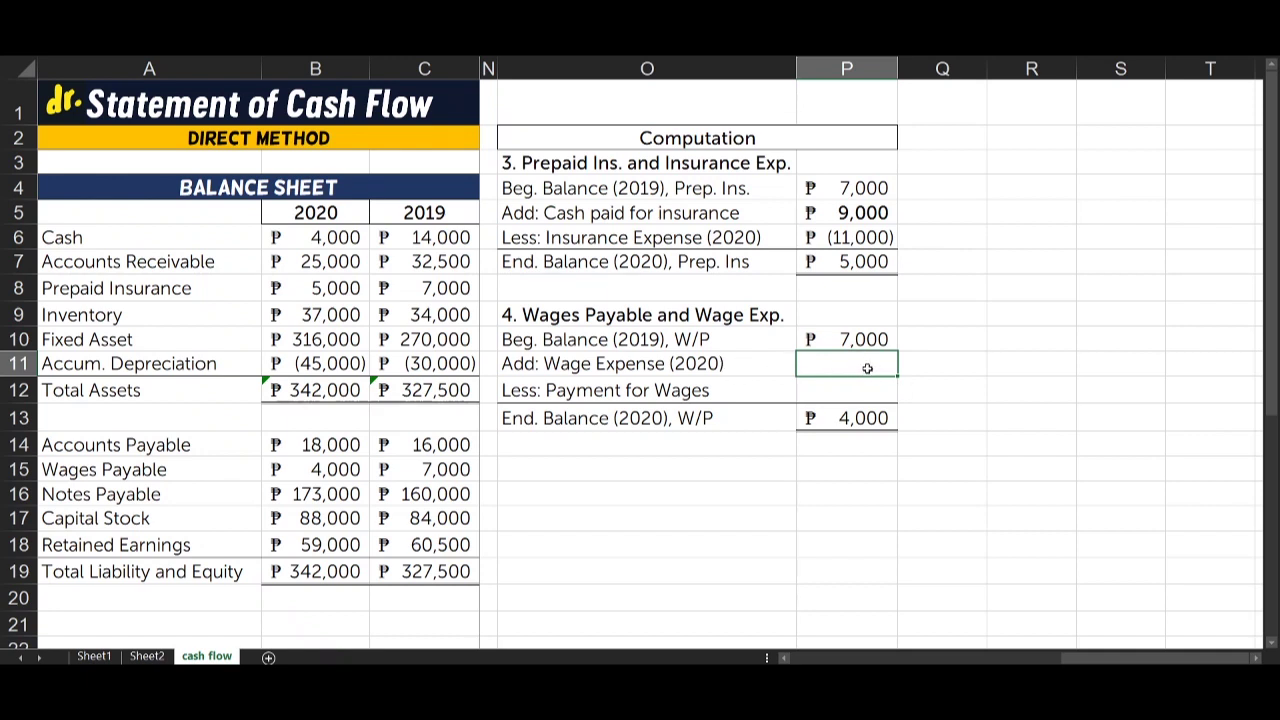
double_click(520, 368)
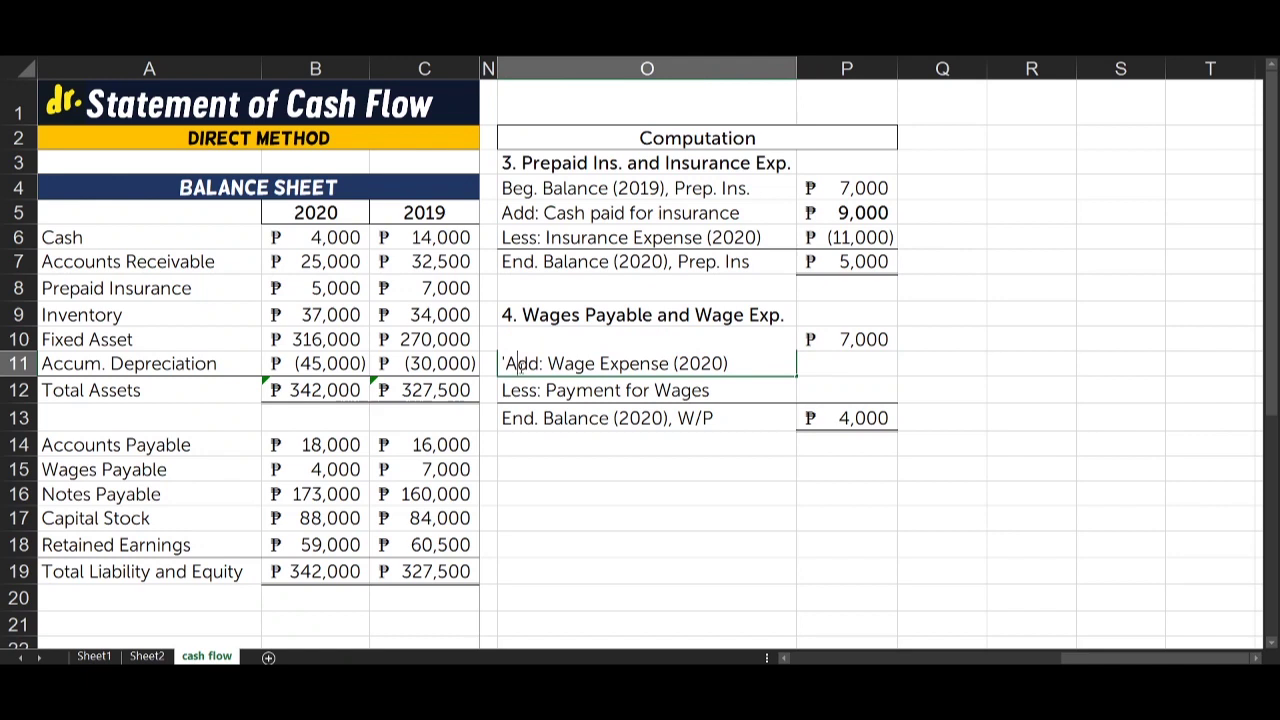
left_click_drag(506, 364, 602, 364)
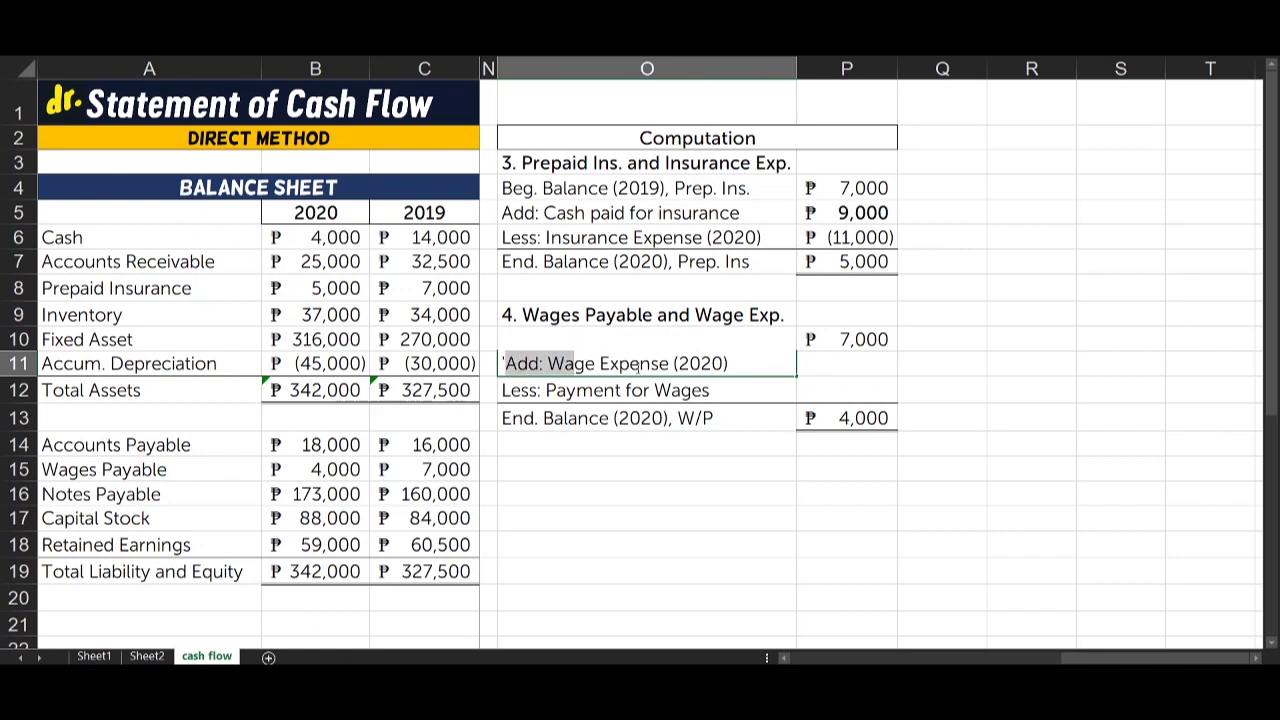
key("Escape")
left_click(835, 371)
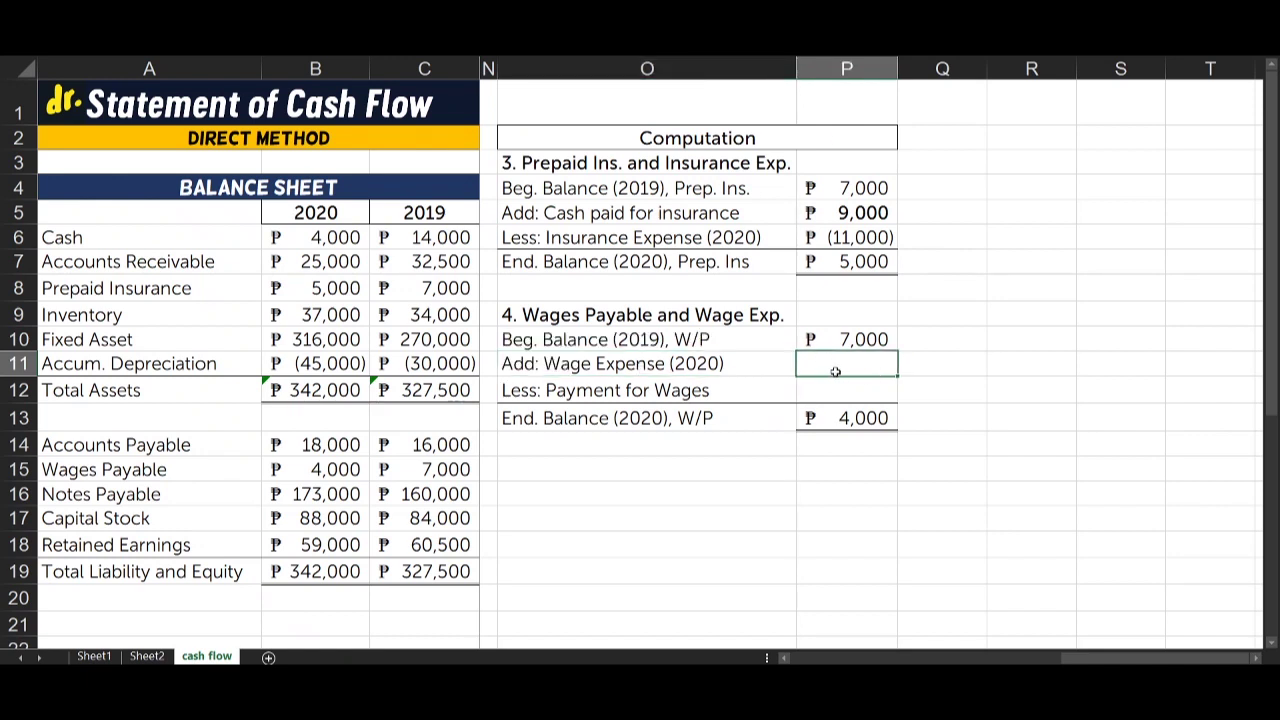
left_click_drag(590, 364, 884, 368)
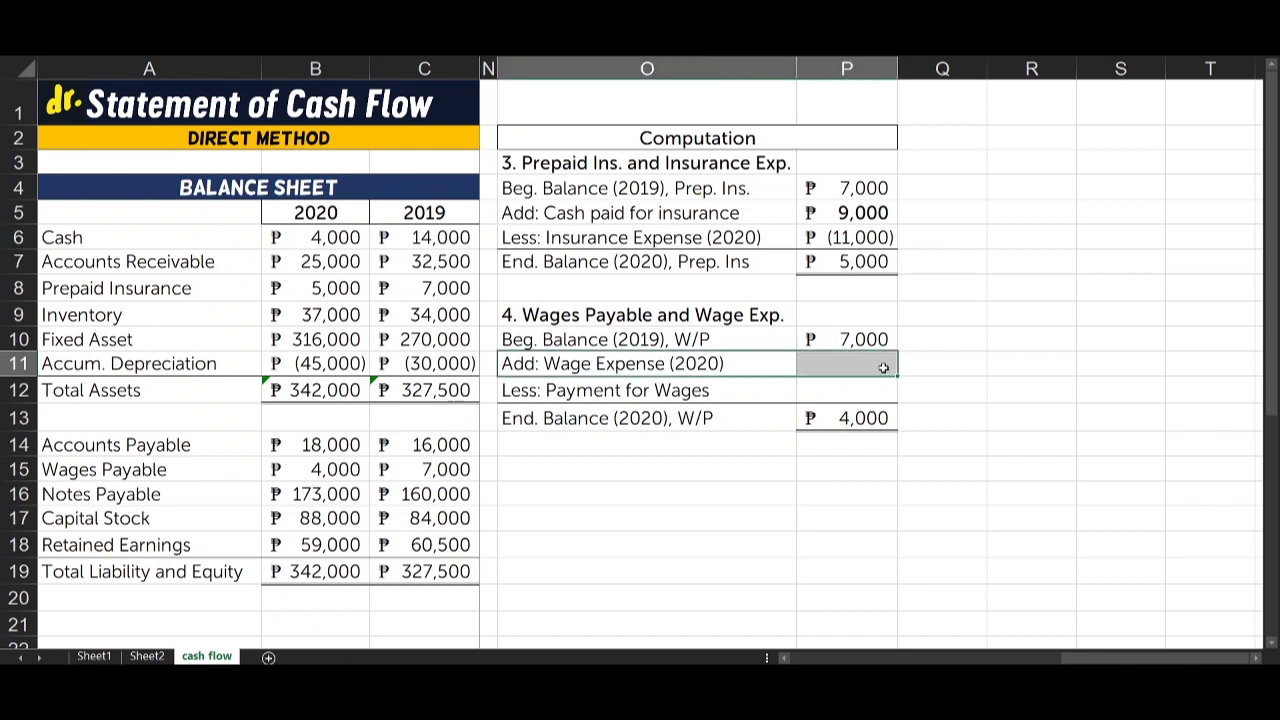
left_click(875, 366)
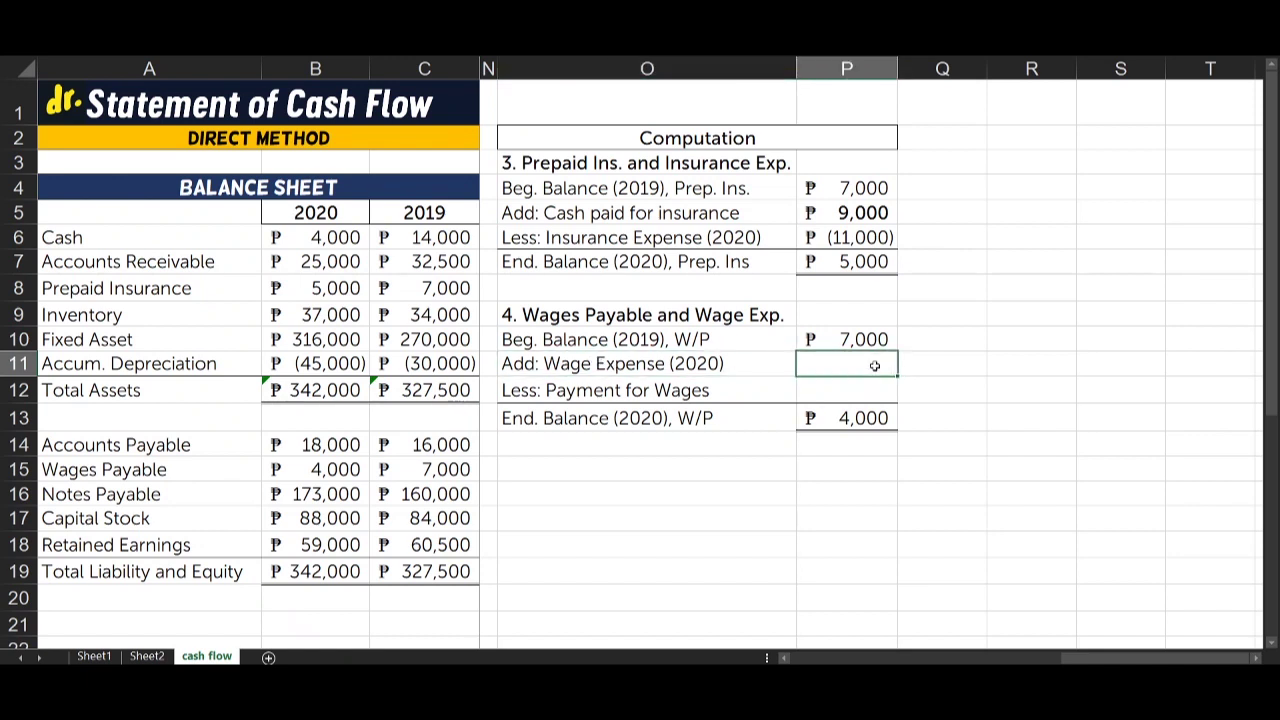
left_click(706, 364)
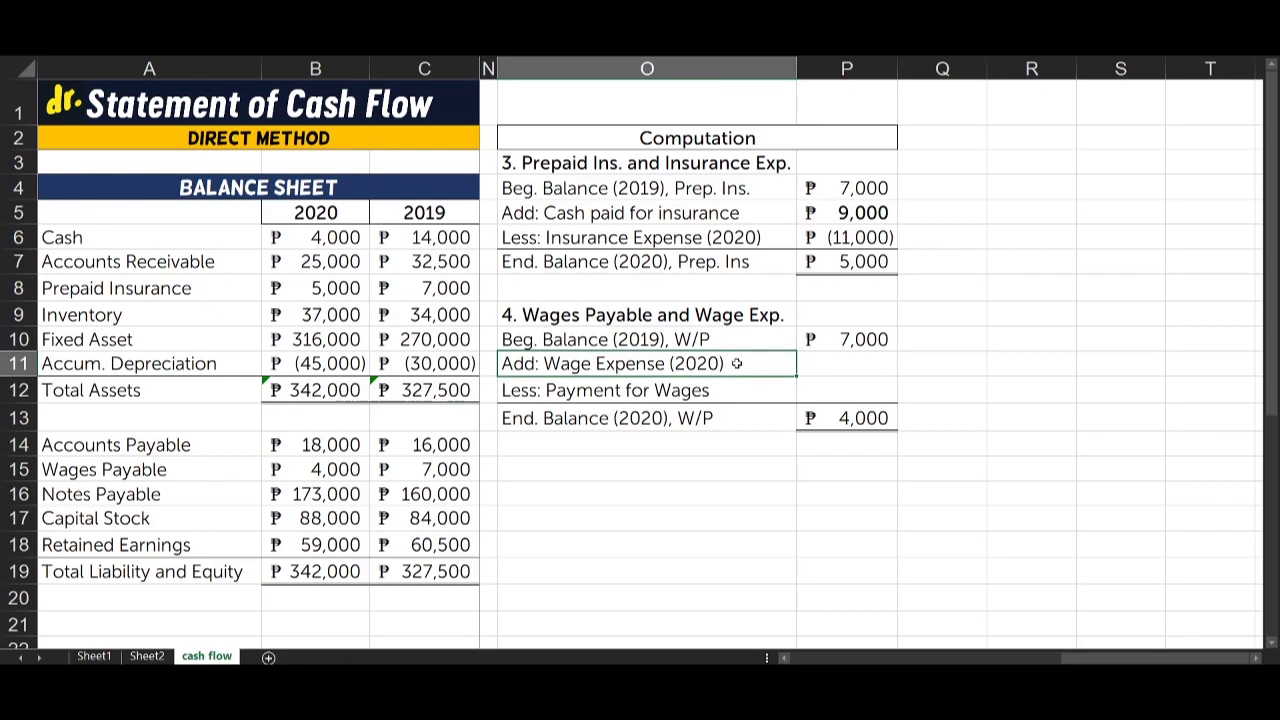
- Look up Wage Expense in the income statement and enter 50000 as Wage Expense (2020) in P11
scroll(736, 364, "left", 8)
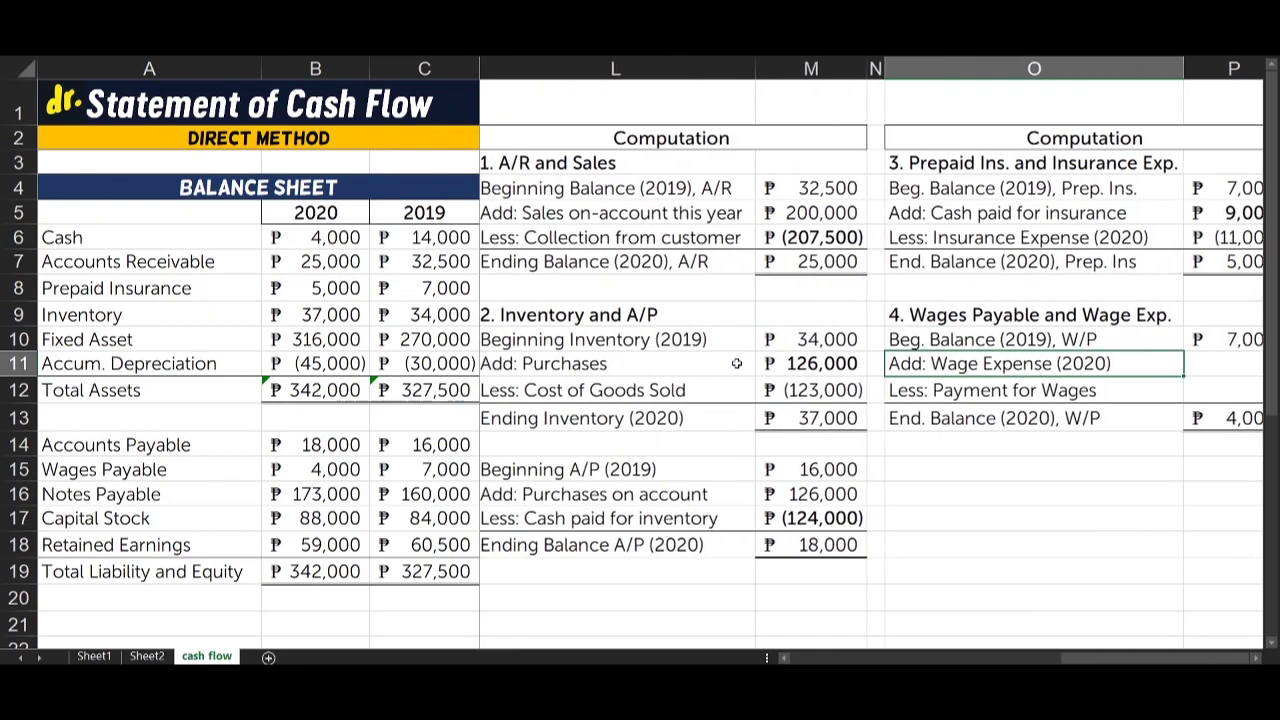
scroll(736, 364, "left", 5)
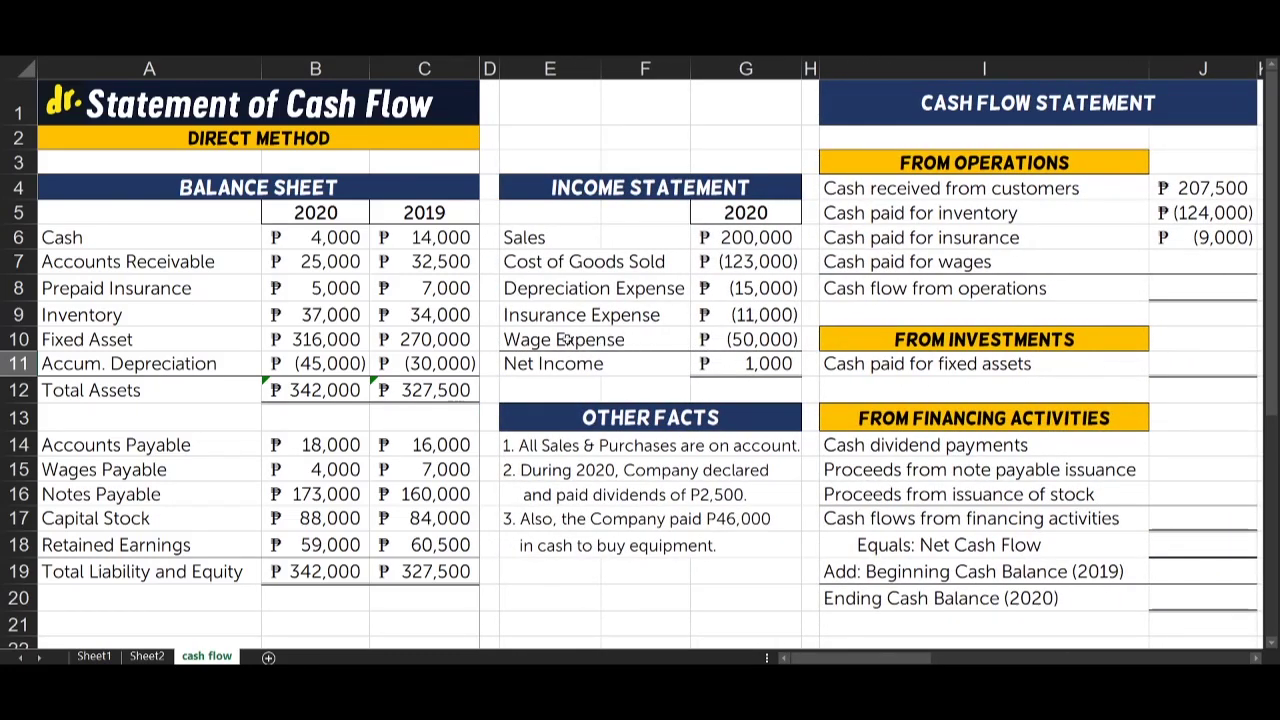
left_click_drag(522, 341, 738, 342)
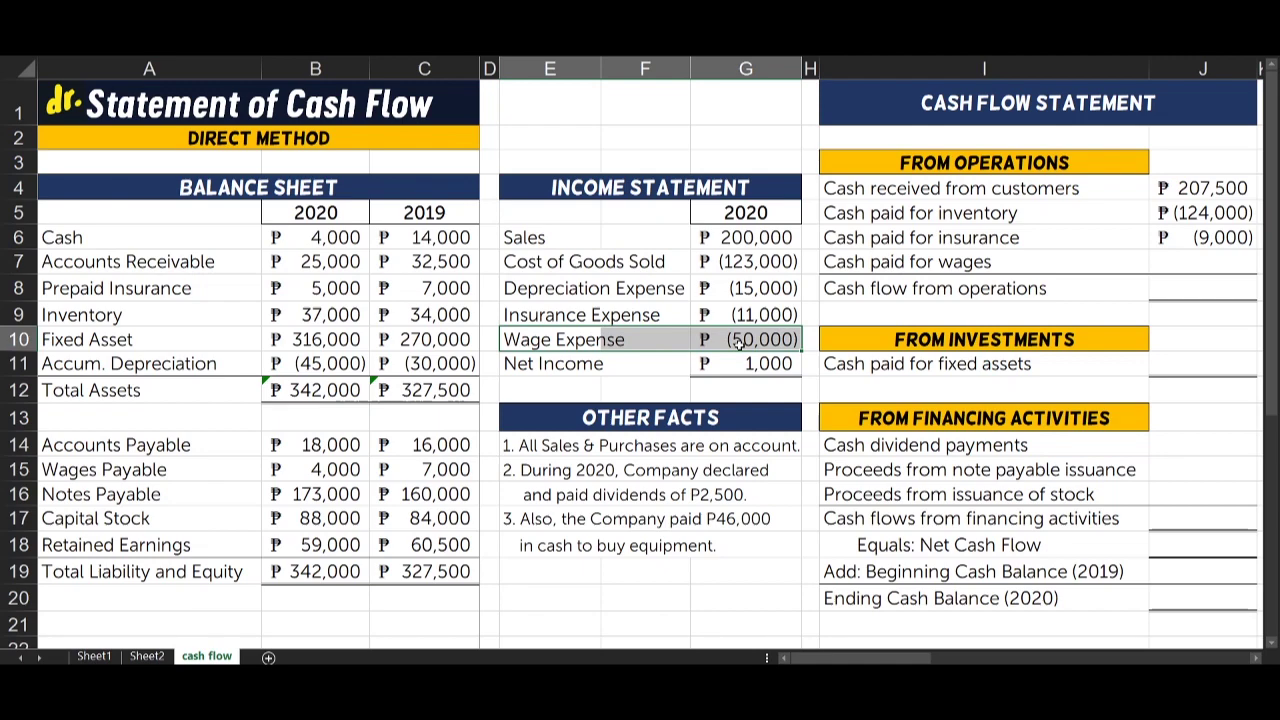
scroll(738, 342, "right", 6)
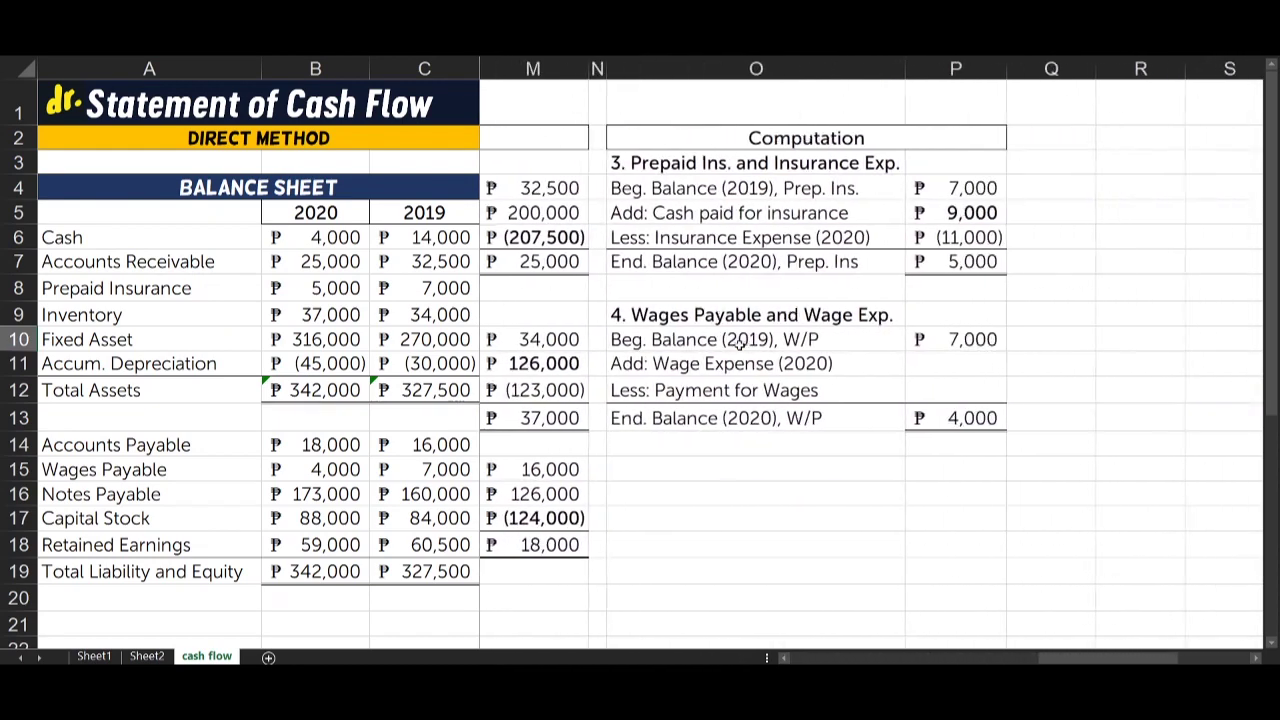
scroll(738, 344, "right", 1)
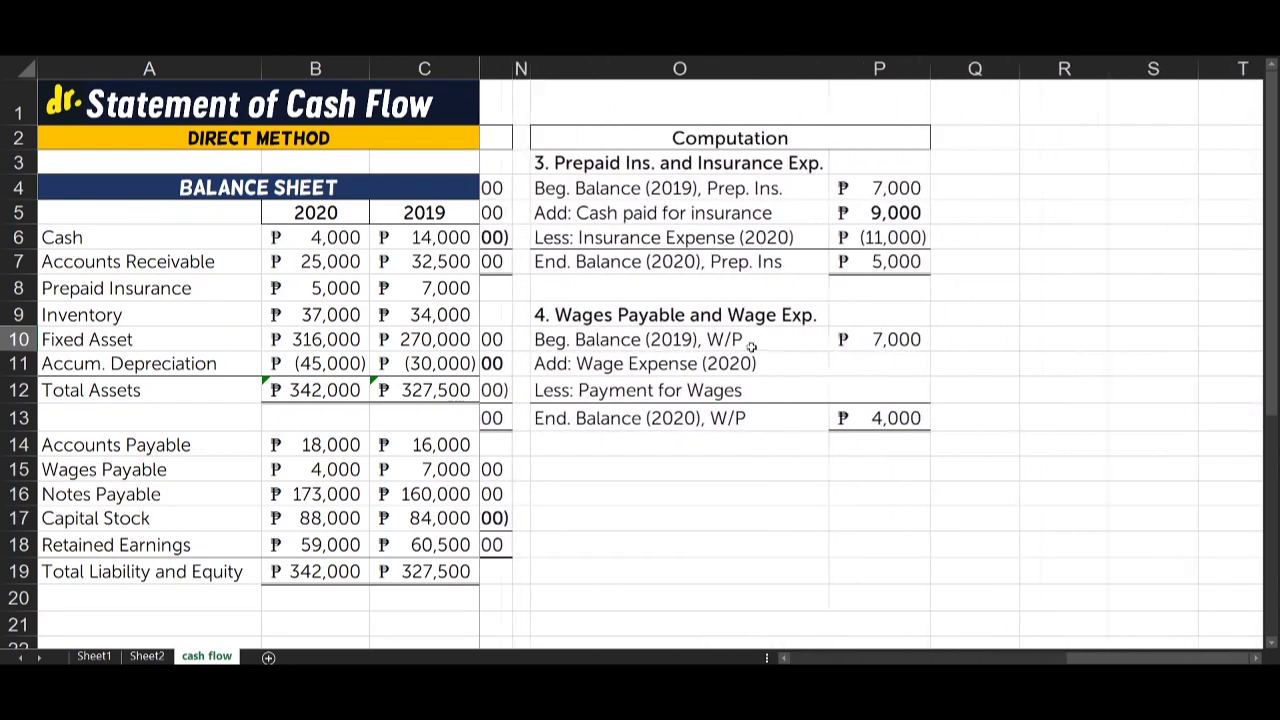
left_click(848, 367)
type("50")
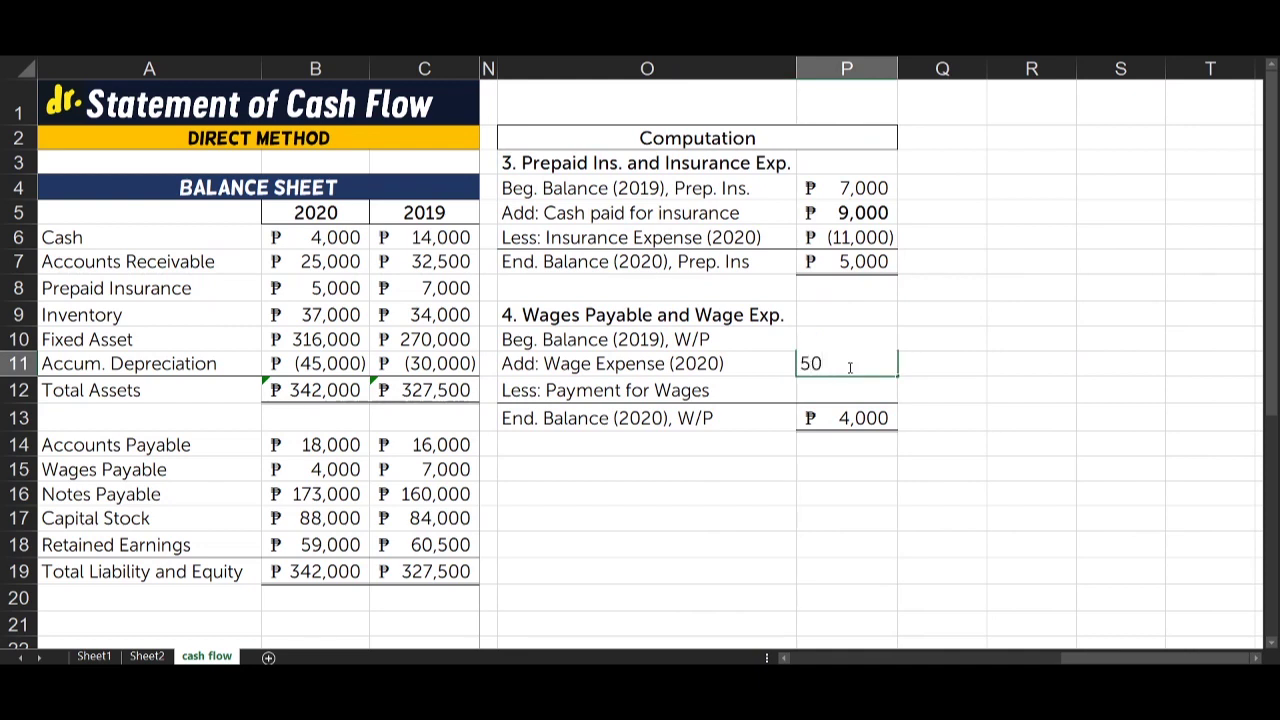
type("000")
key("Return")
left_click(842, 485)
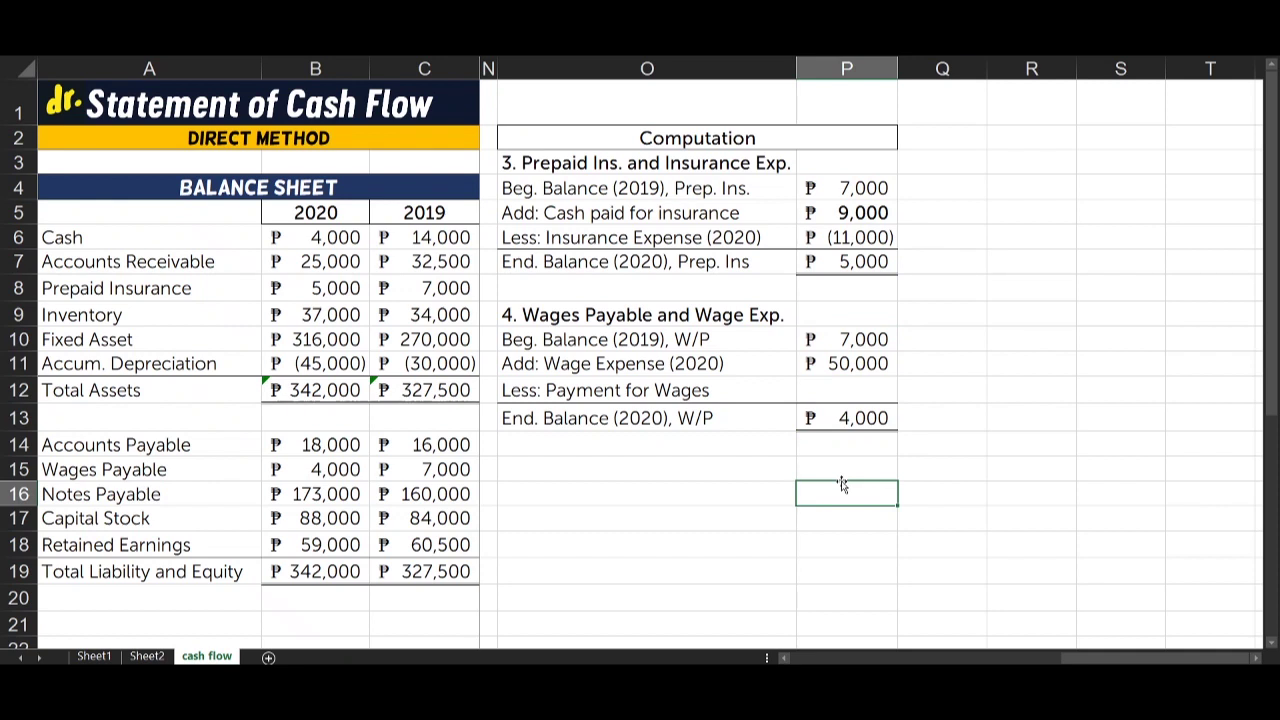
- Compute Less: Payment for Wages in P12 with the formula =P13-P10-P11
left_click(849, 392)
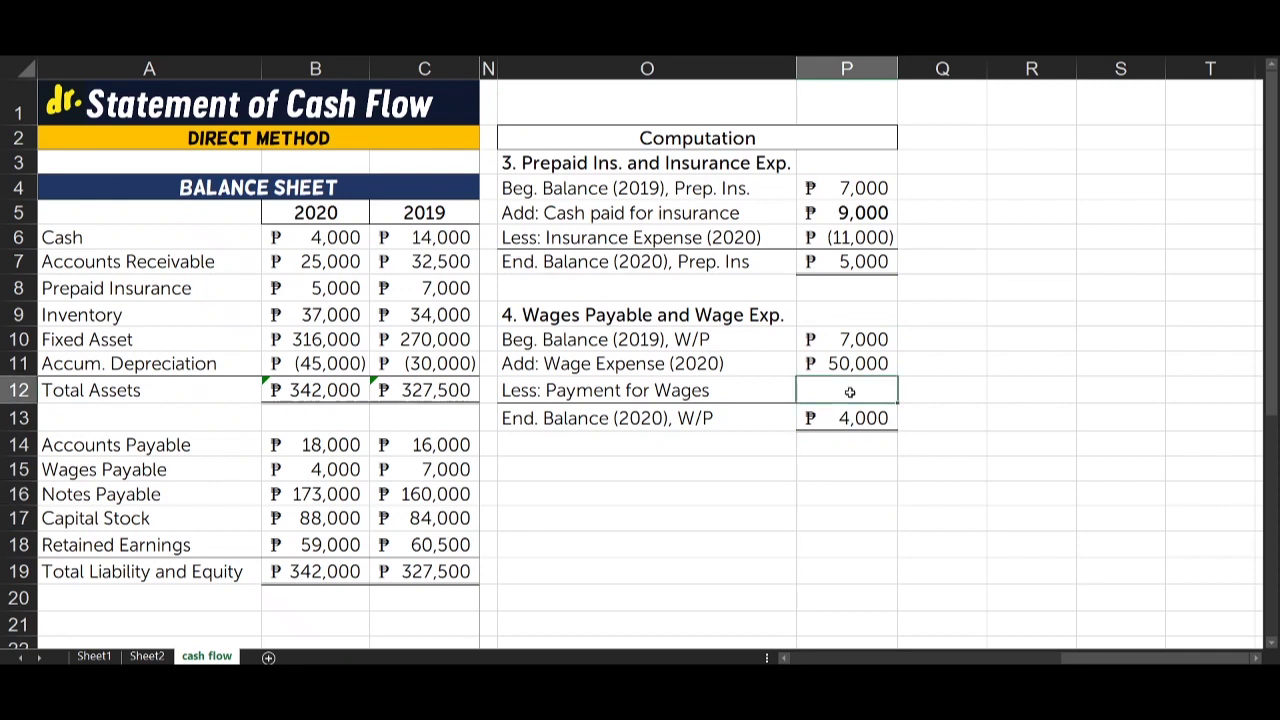
type("=")
left_click(881, 420)
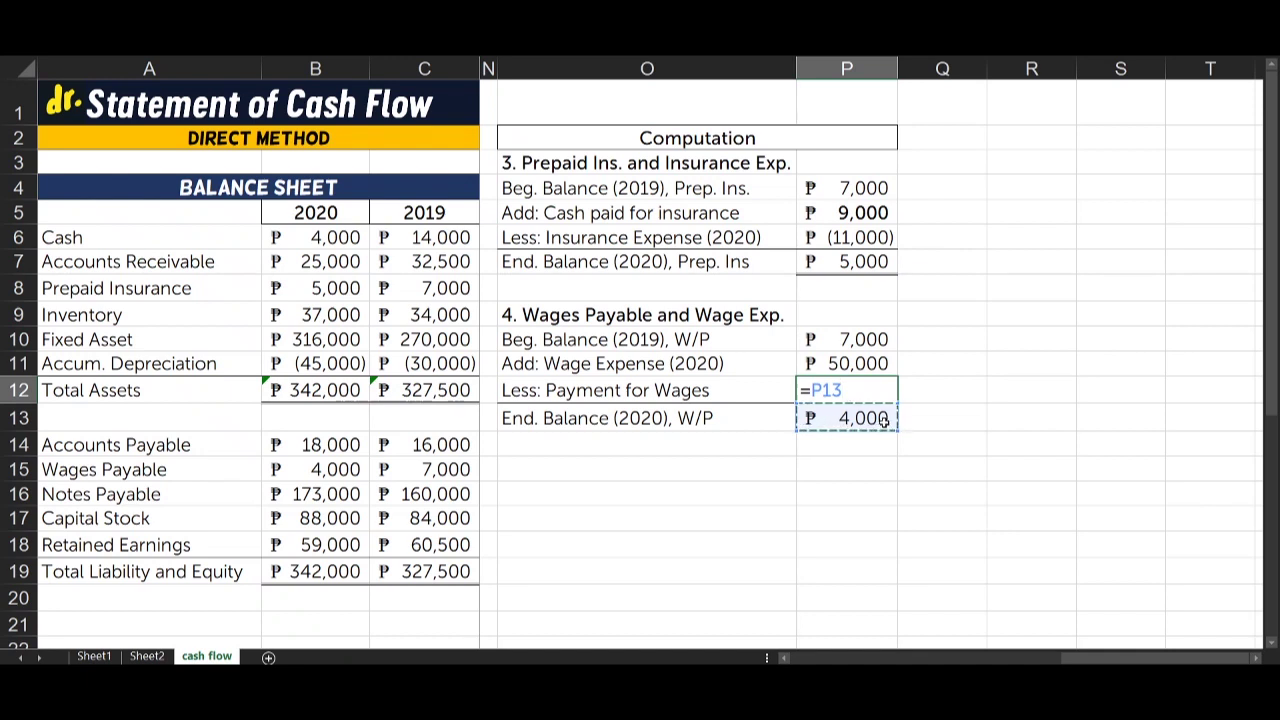
type("-")
left_click(823, 343)
type("-")
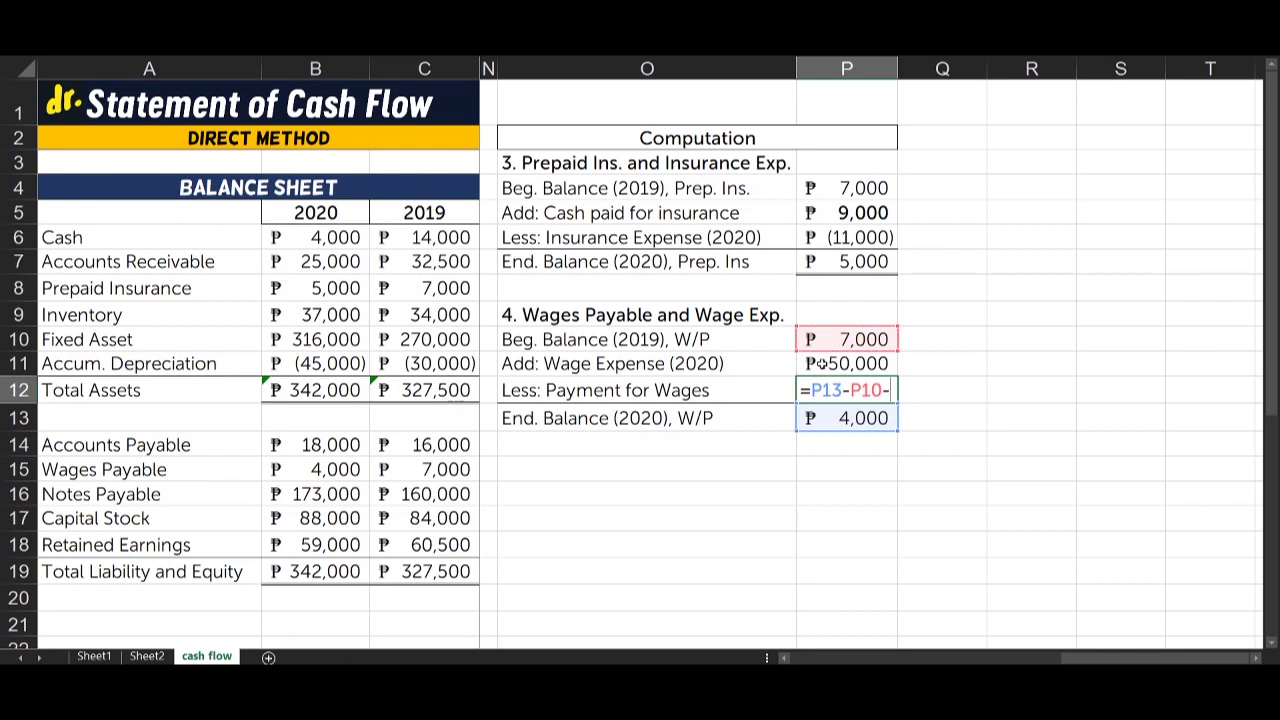
left_click(823, 363)
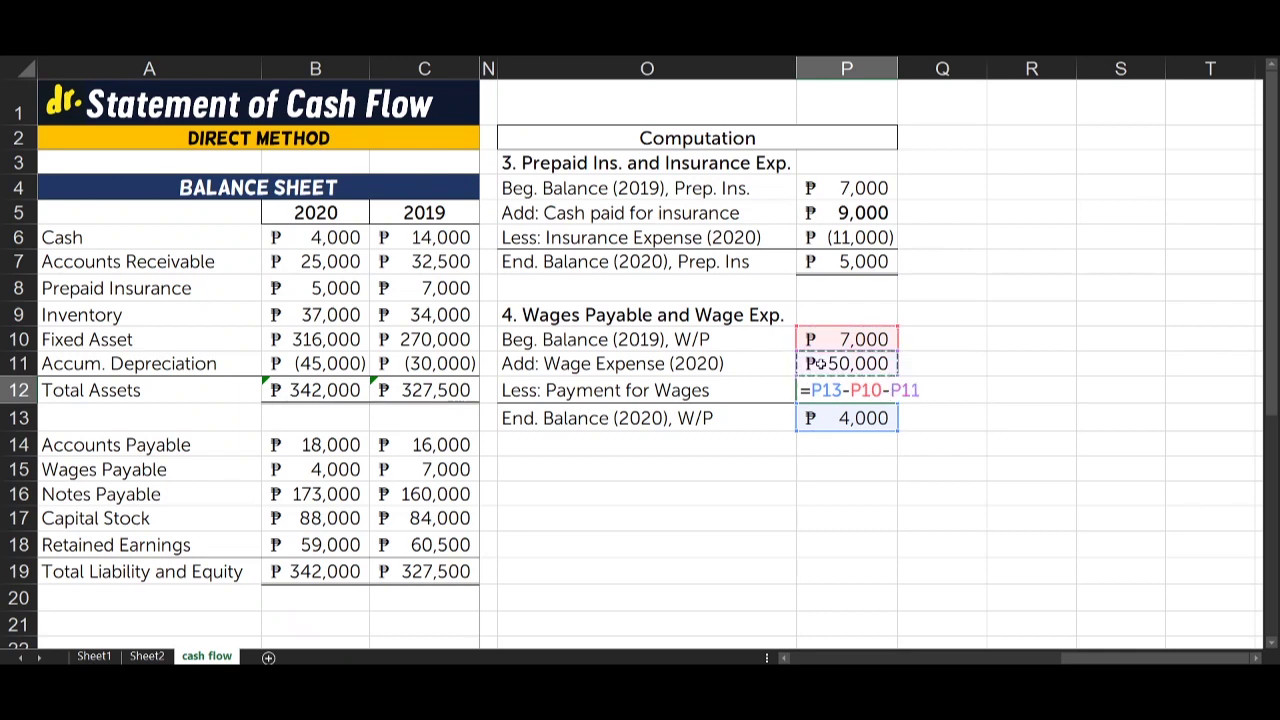
key("Return")
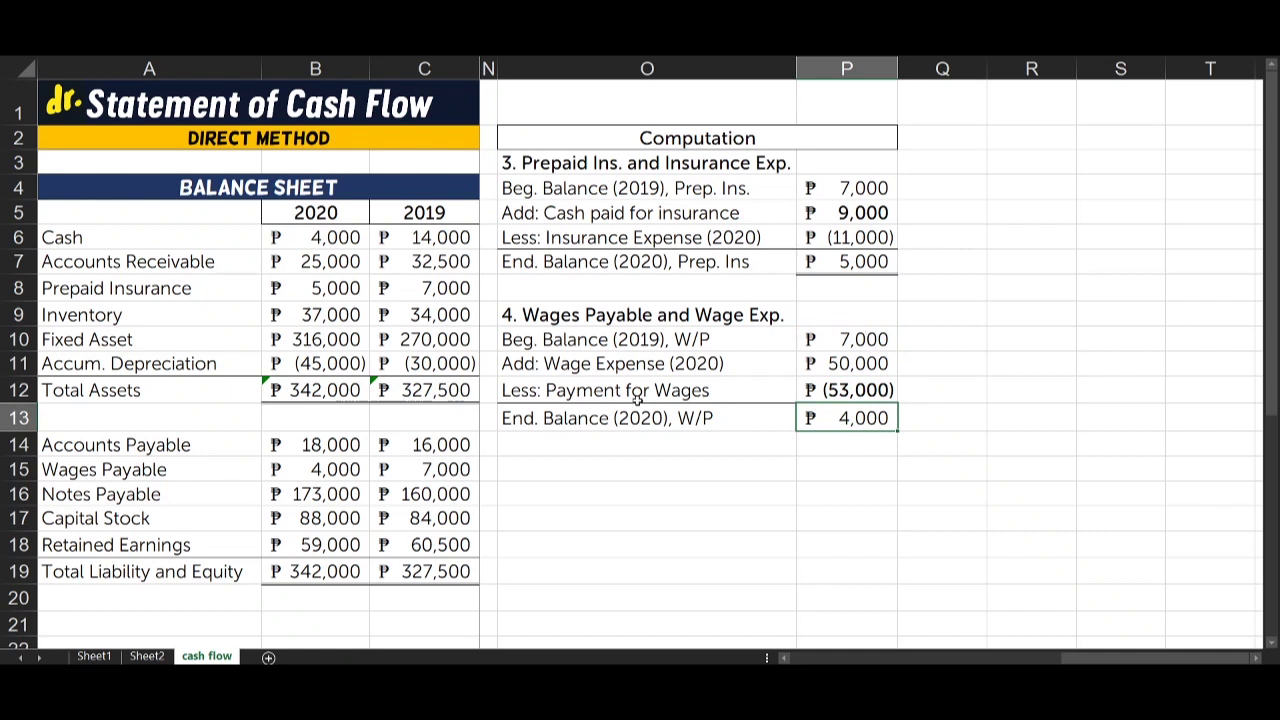
- Enter the payment for wages as -53000 for Cash paid for wages in J7 of the cash flow statement
left_click_drag(622, 396, 836, 390)
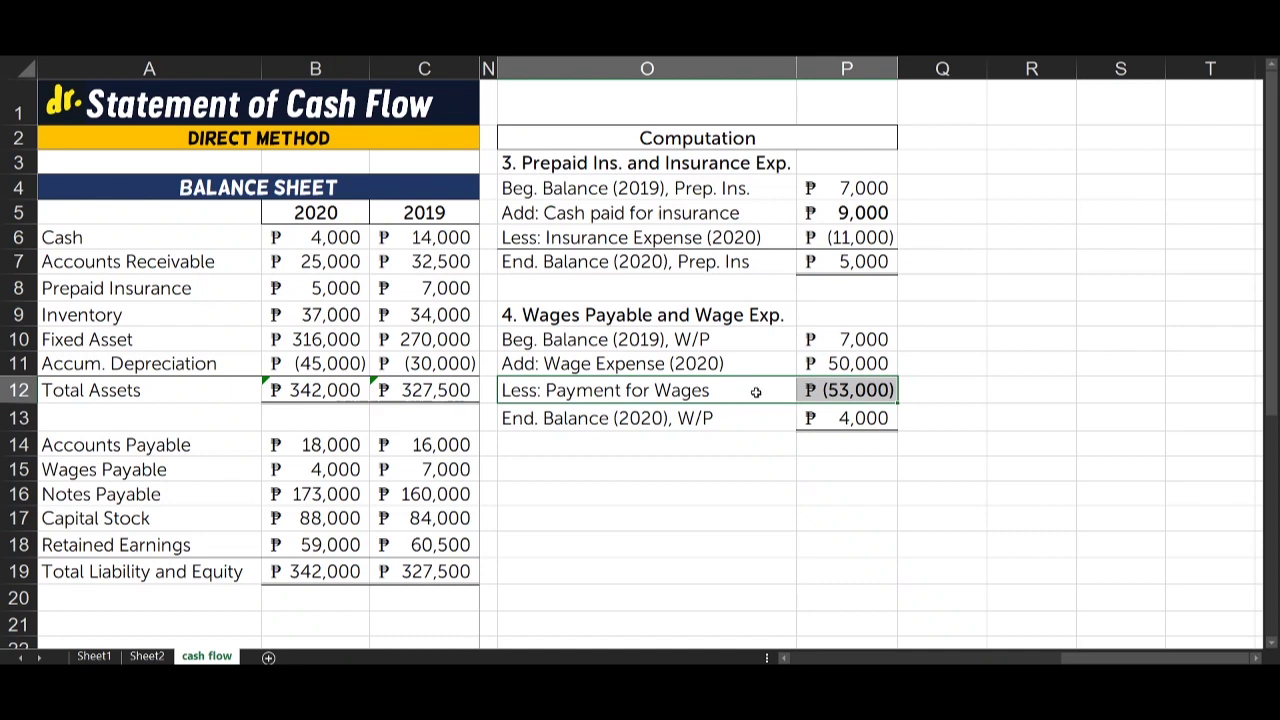
scroll(740, 387, "left", 3)
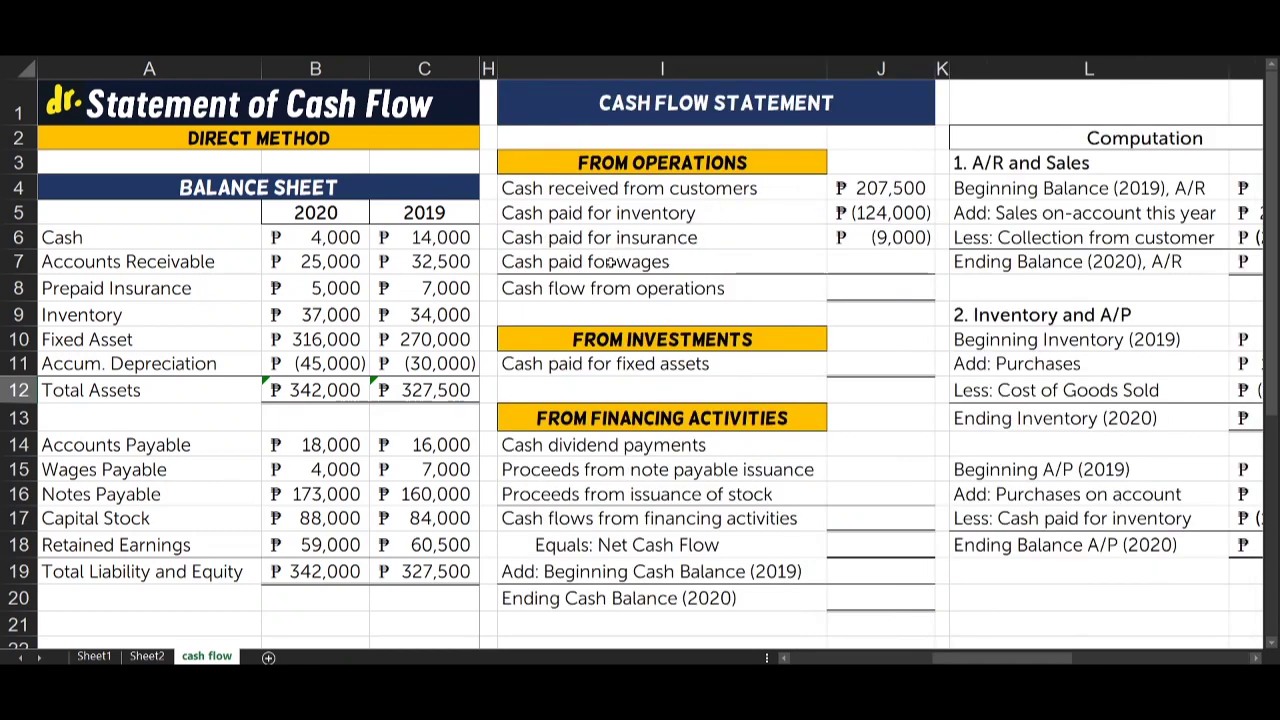
left_click(875, 268)
type("-53000")
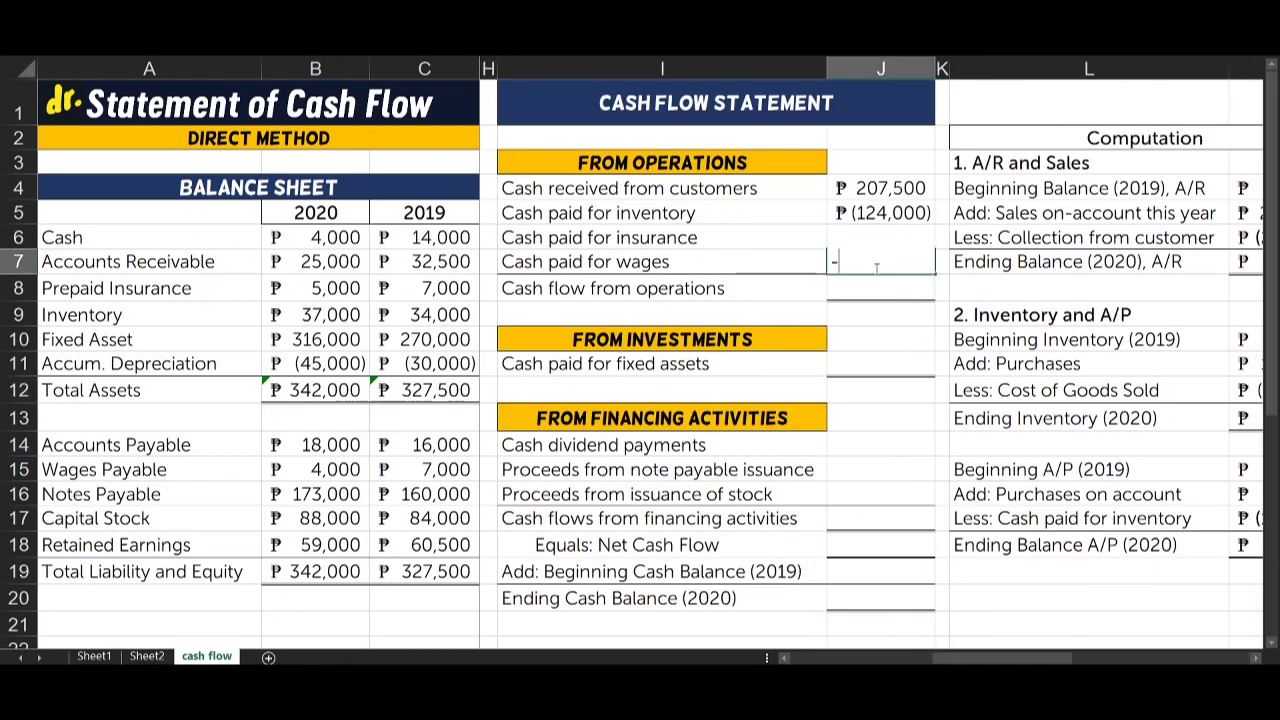
key("Return")
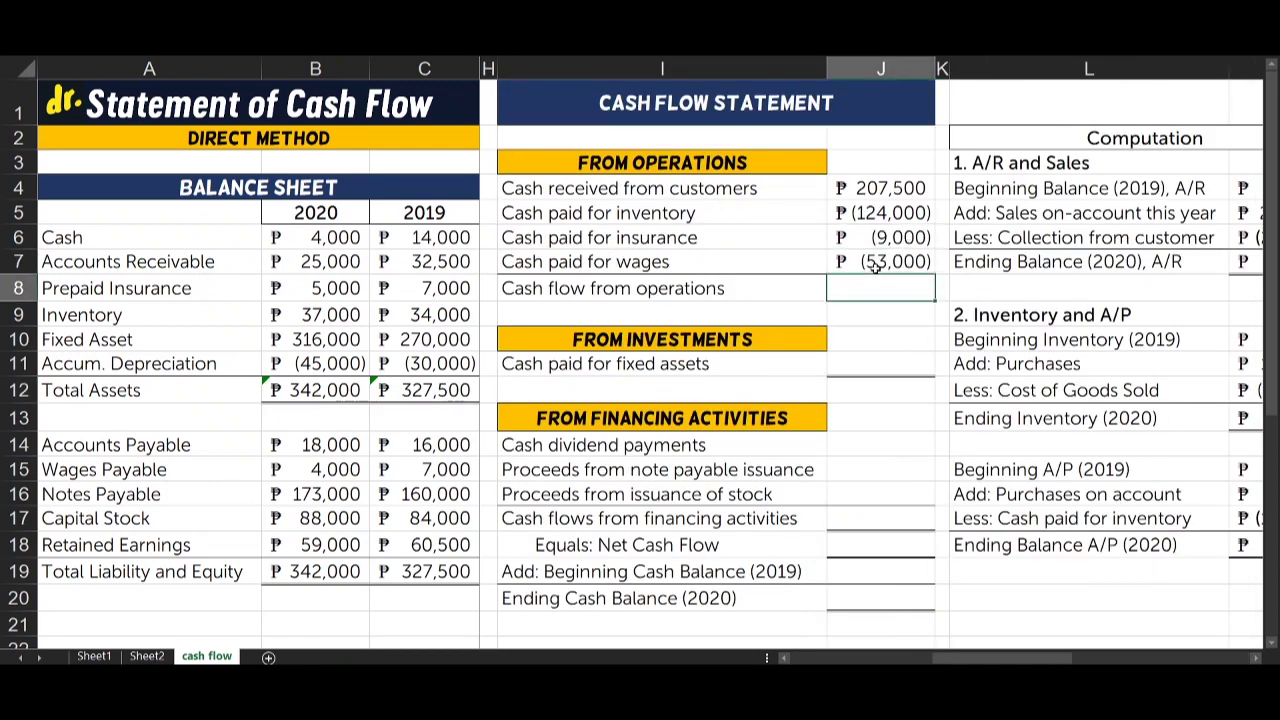
- Total Cash flow from operations in J8 with =SUM(J4:J7)
left_click(586, 290)
left_click_drag(843, 295, 850, 292)
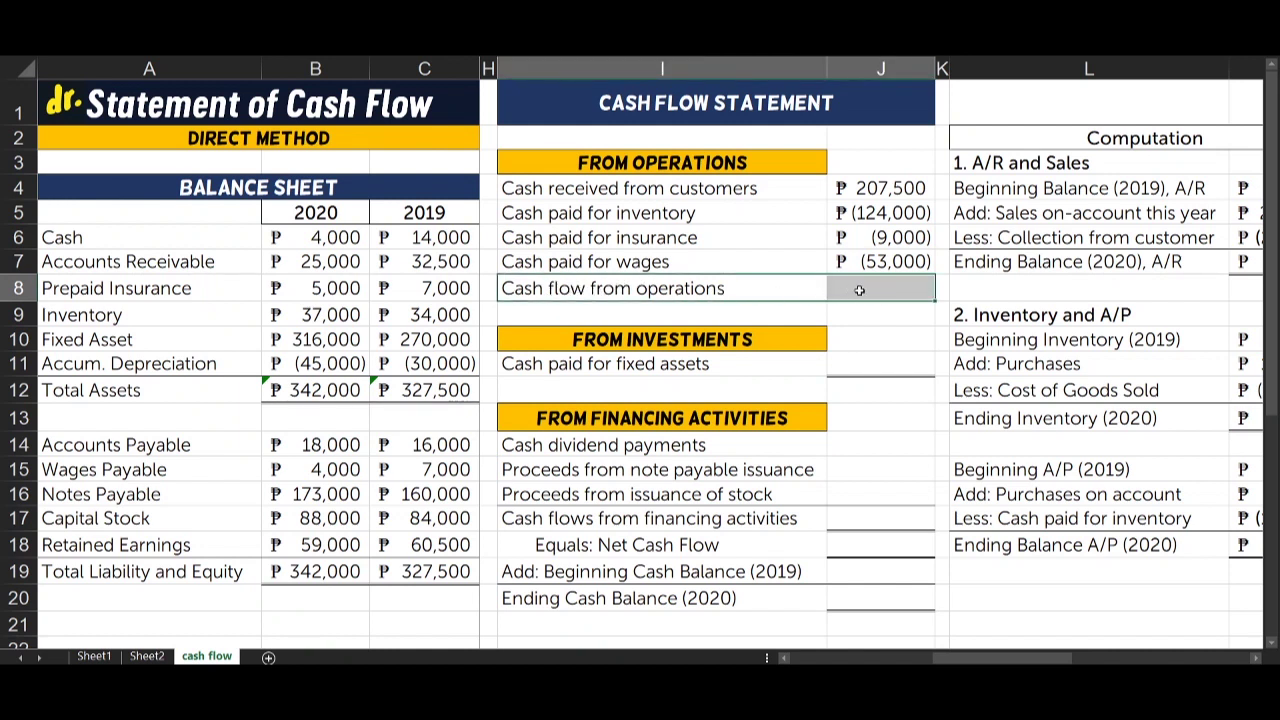
left_click(859, 290)
left_click_drag(882, 190, 884, 254)
left_click(878, 291)
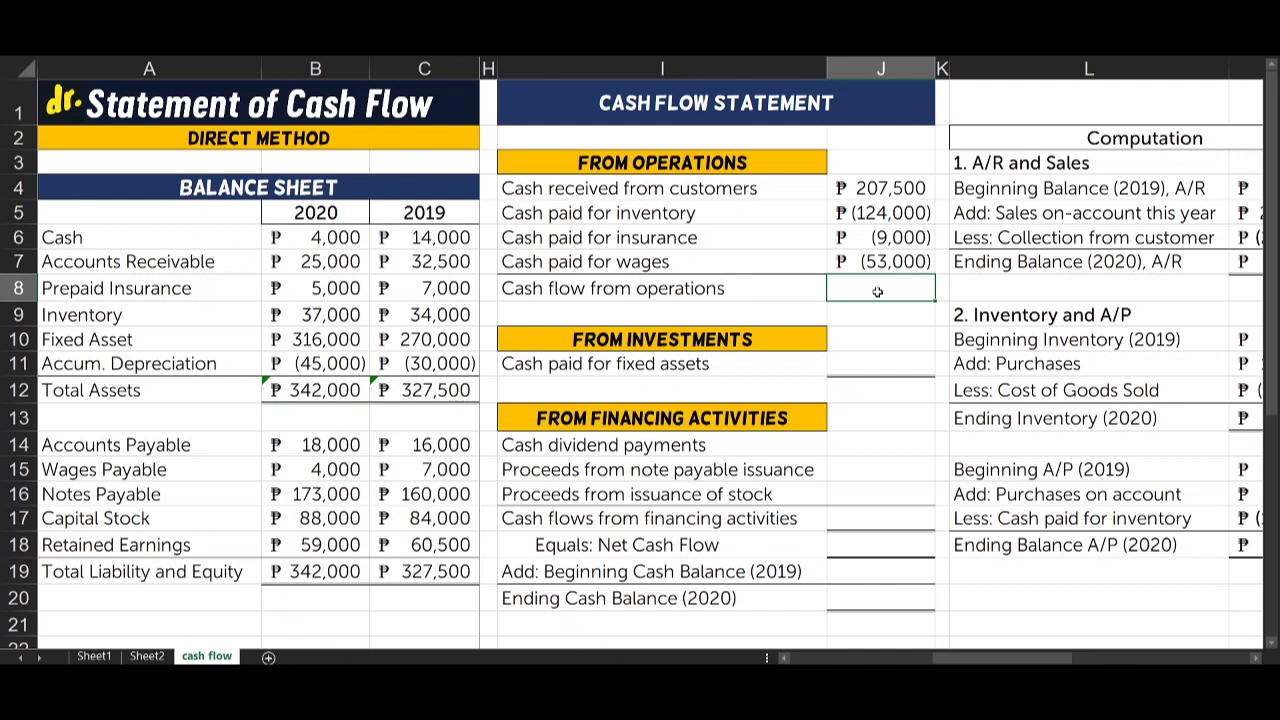
key("alt+equal")
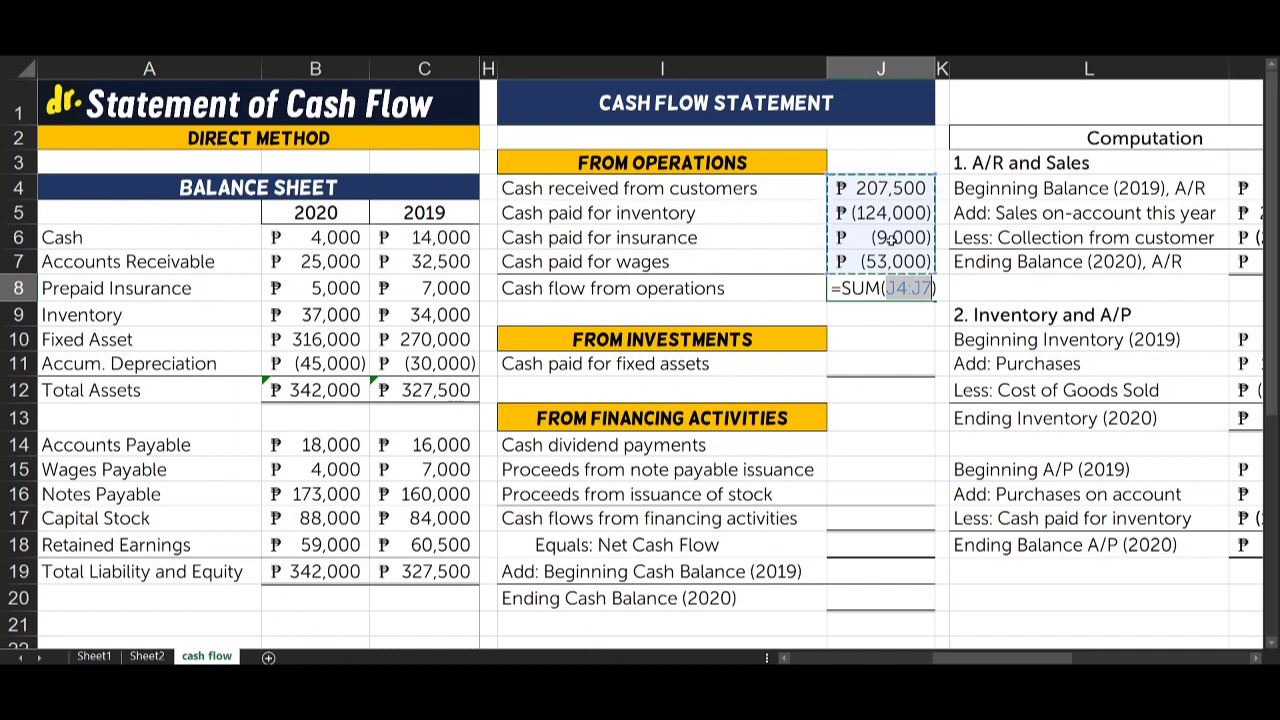
key("Return")
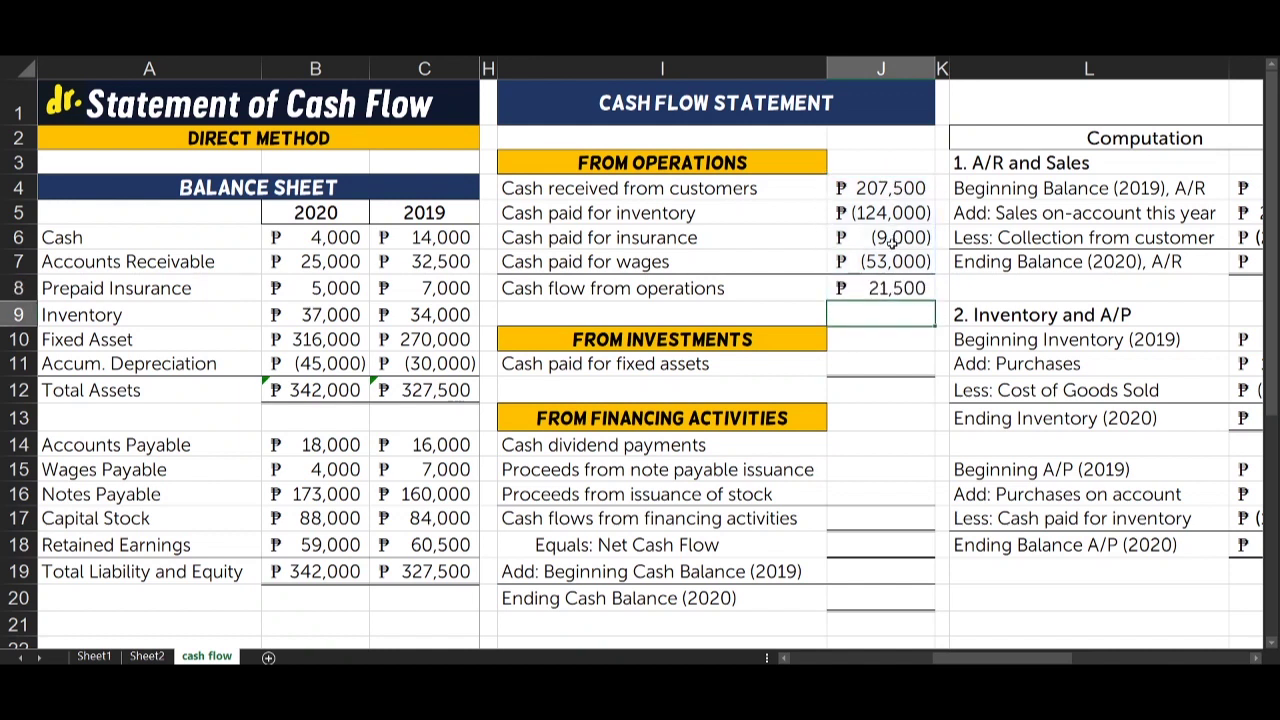
left_click_drag(908, 296, 656, 297)
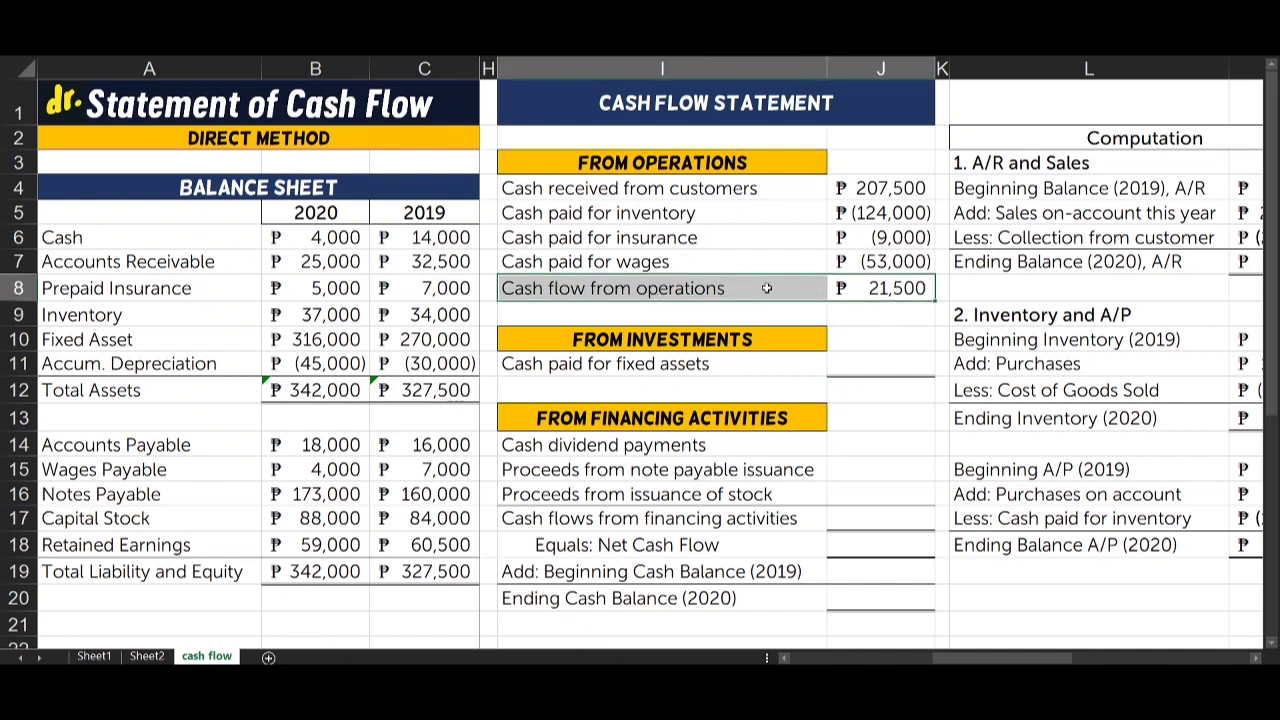
- Examine the Cash paid for fixed assets line, the equipment purchase in Other Facts, and the 2019 and 2020 Fixed Asset balances
left_click(870, 338)
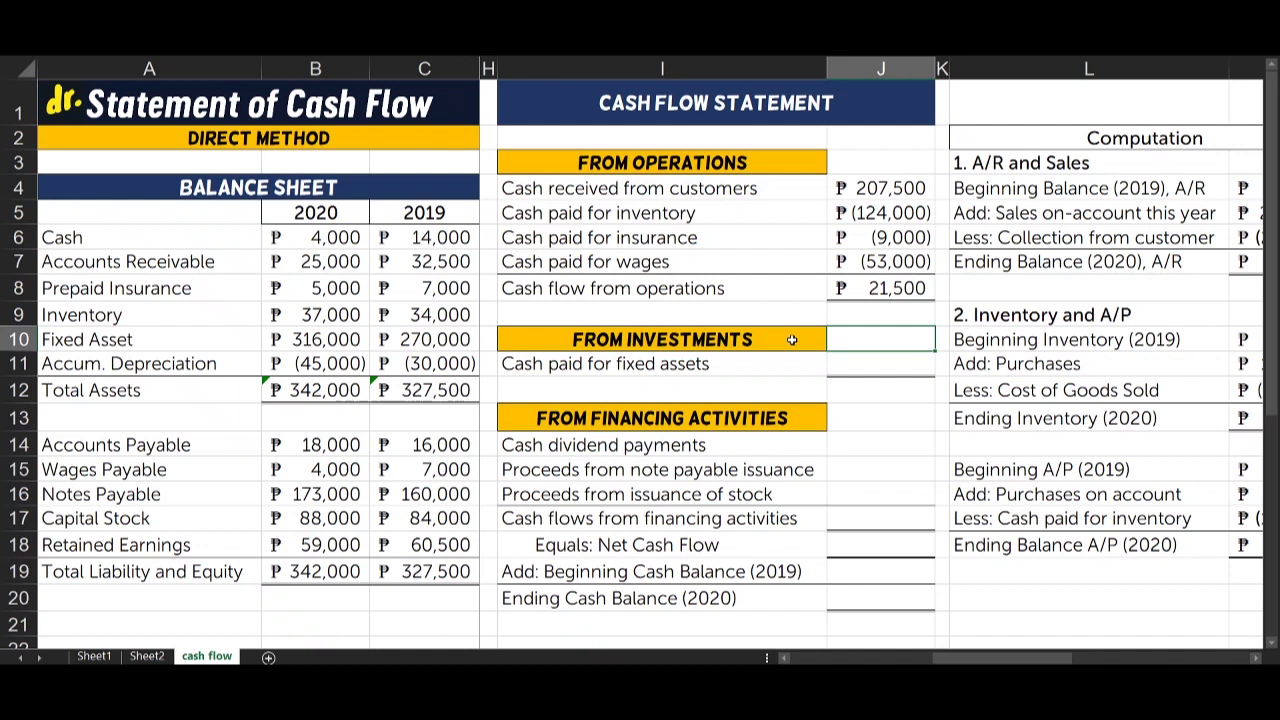
left_click_drag(791, 340, 876, 338)
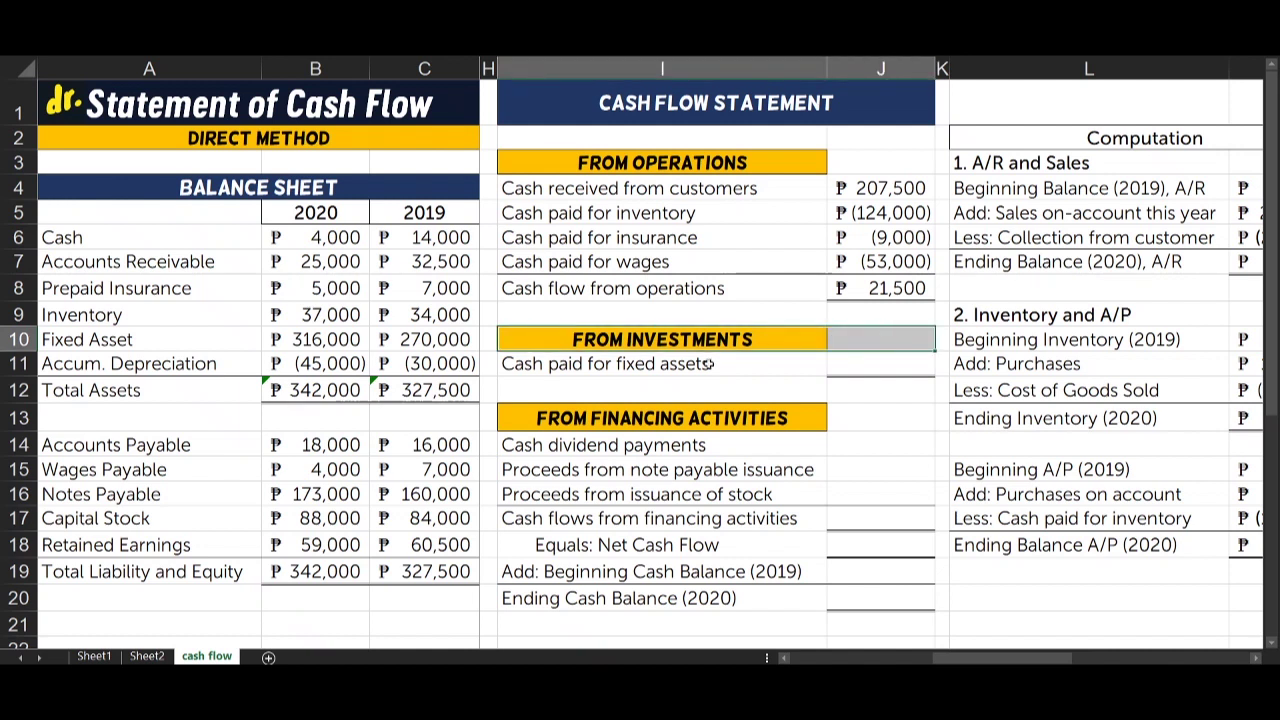
mouse_move(553, 363)
left_mouse_down()
mouse_move(886, 358)
mouse_move(723, 366)
left_mouse_up()
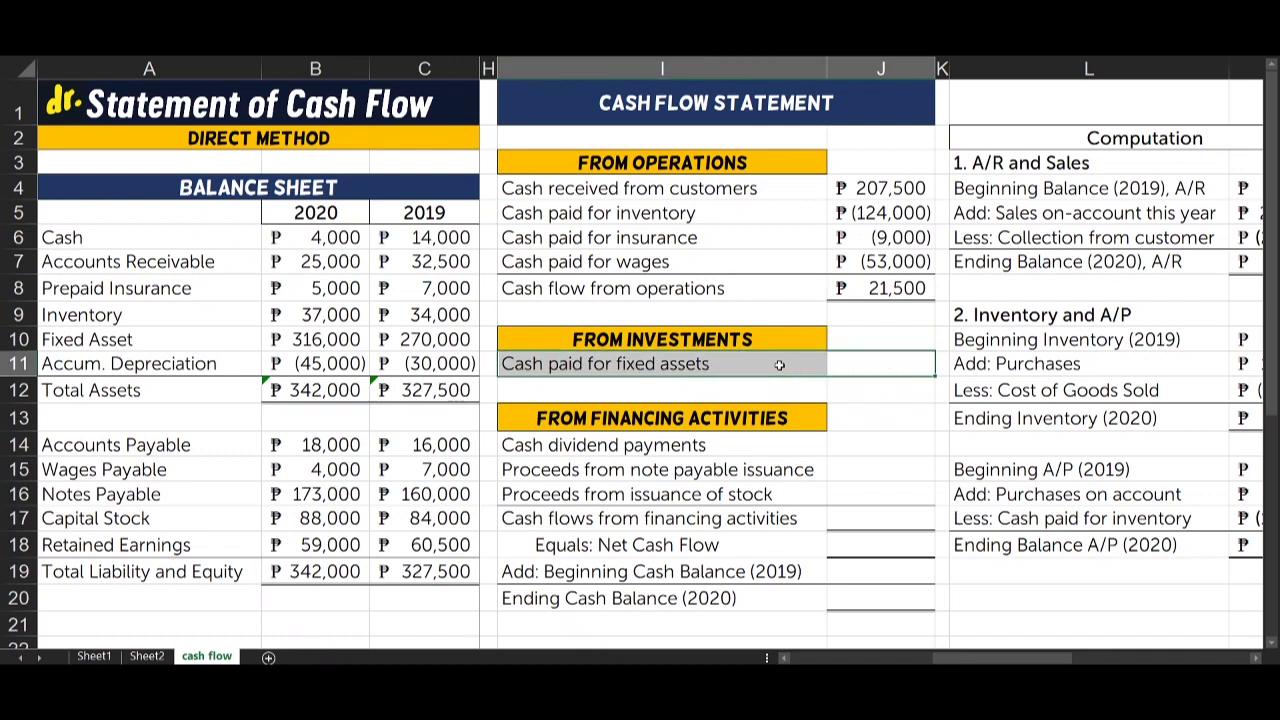
scroll(779, 365, "left", 5)
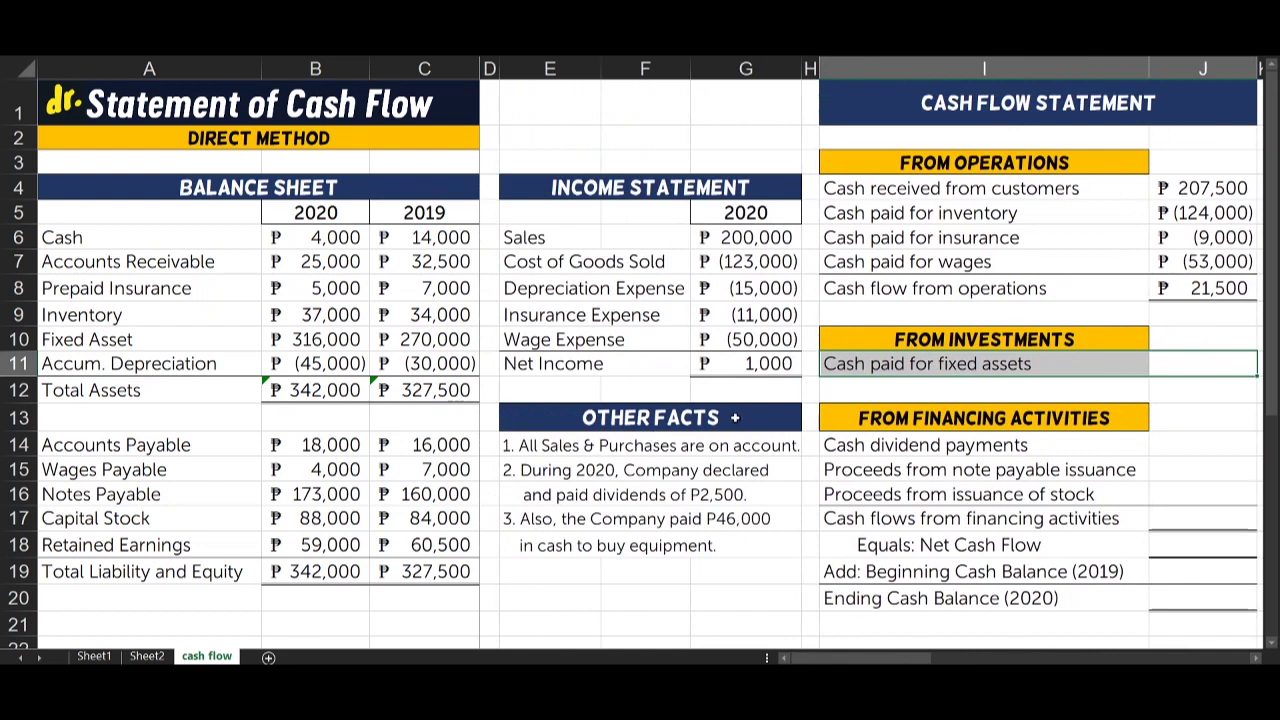
left_click_drag(508, 520, 764, 544)
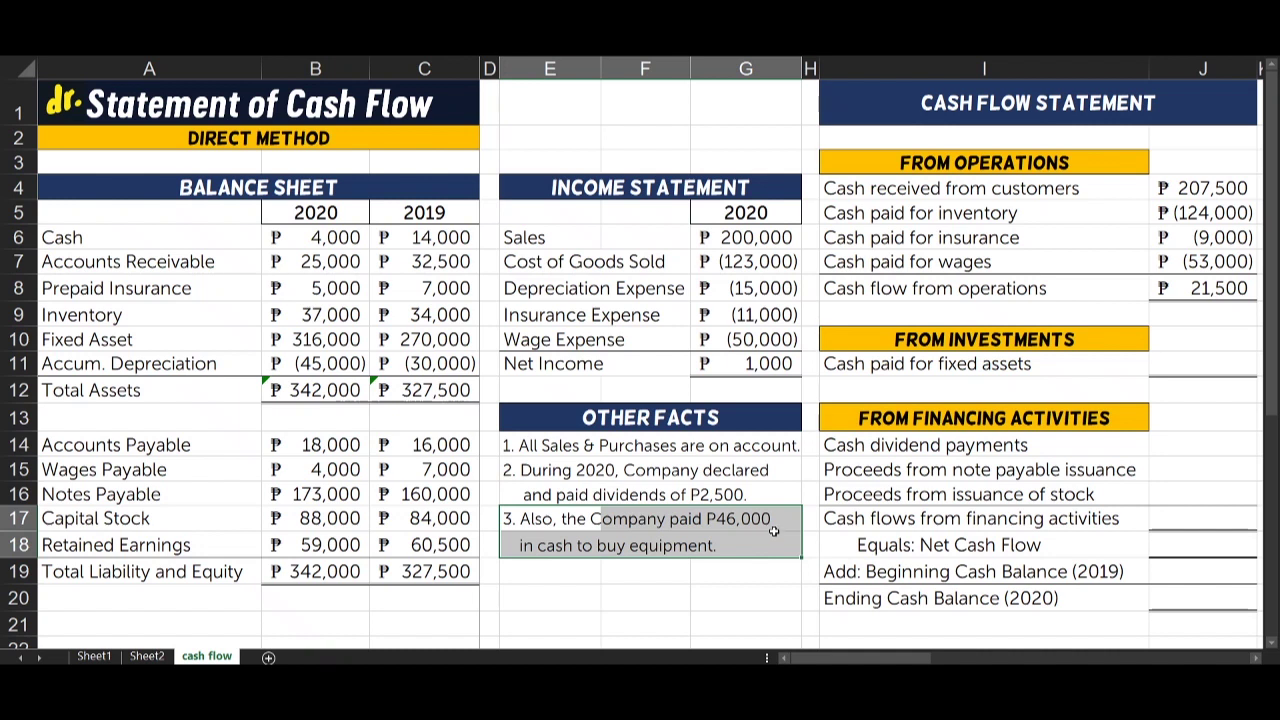
left_click(162, 339)
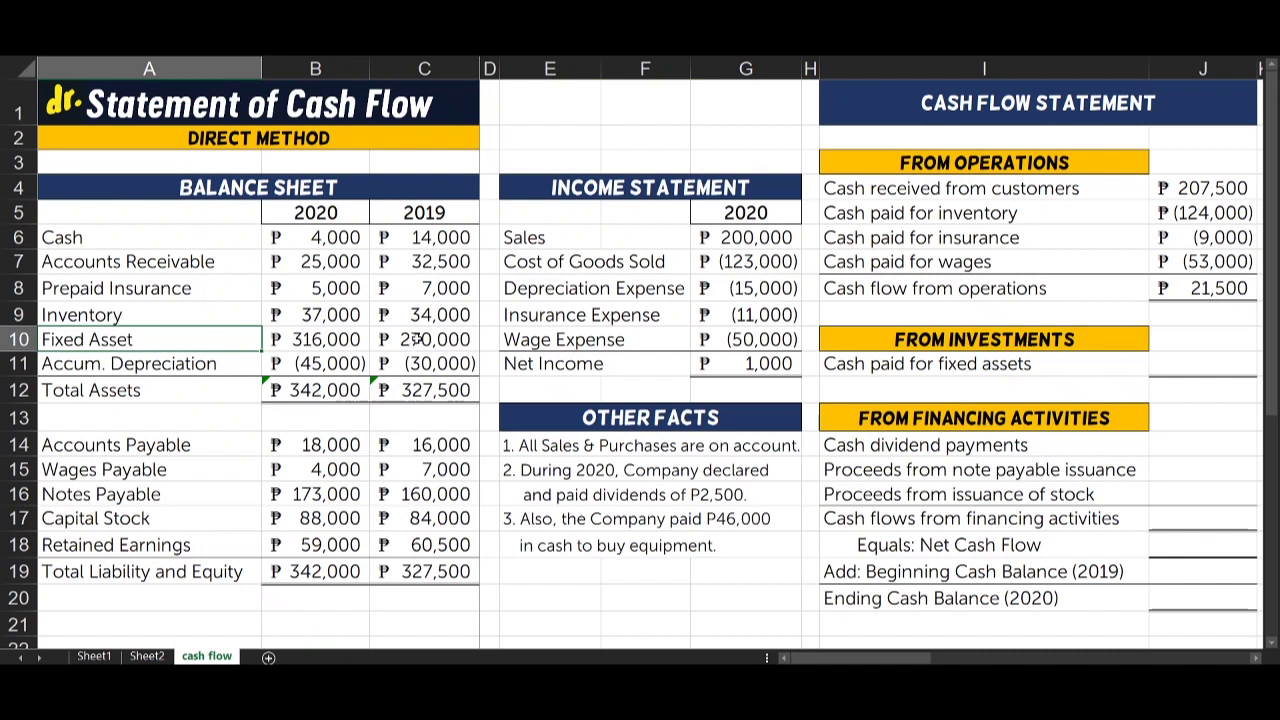
double_click(412, 340)
left_click(328, 338)
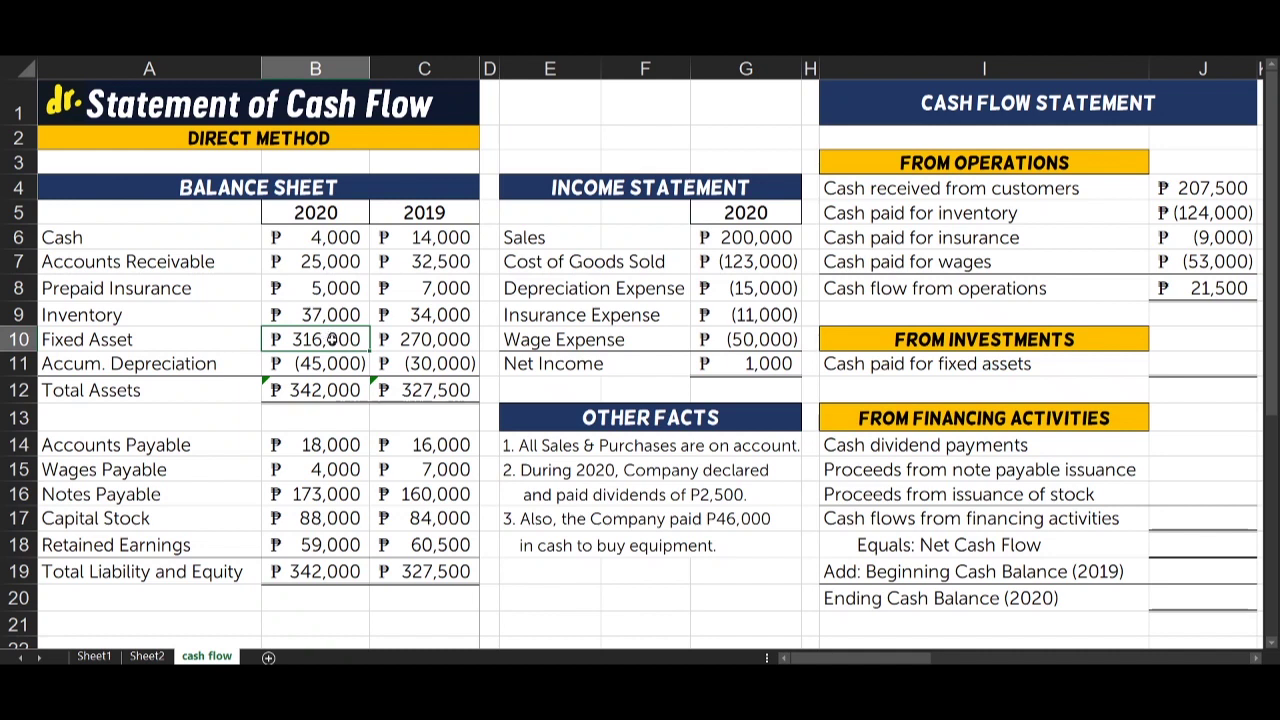
left_click(553, 525)
left_click_drag(553, 525, 735, 546)
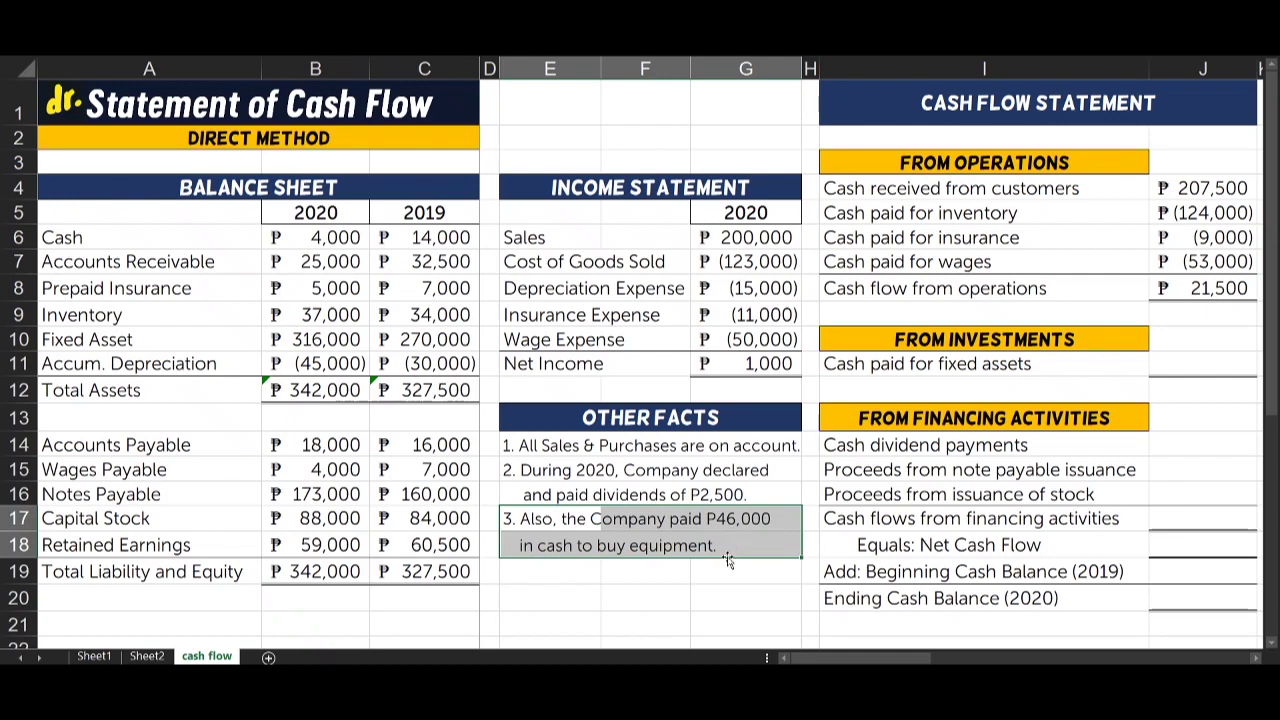
- Enter -46000 for Cash paid for fixed assets in J11 of the cash flow statement
scroll(728, 558, "right", 2)
scroll(728, 558, "right", 4)
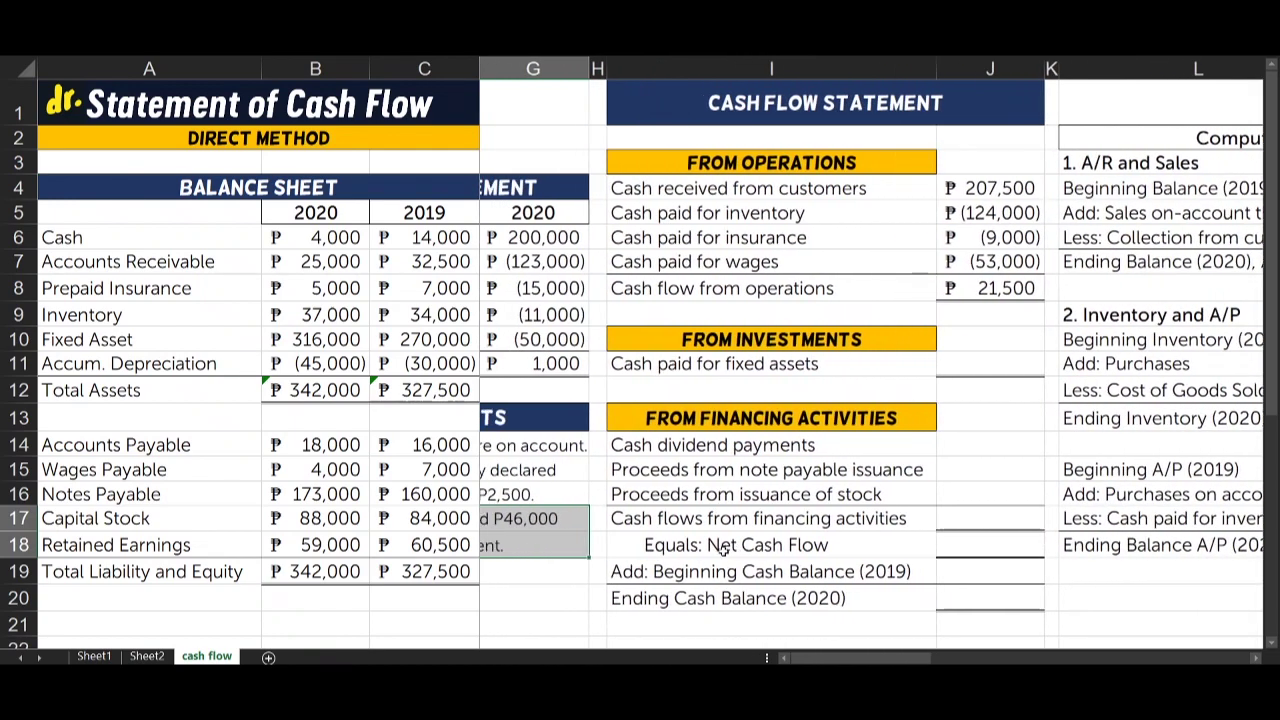
left_click(876, 364)
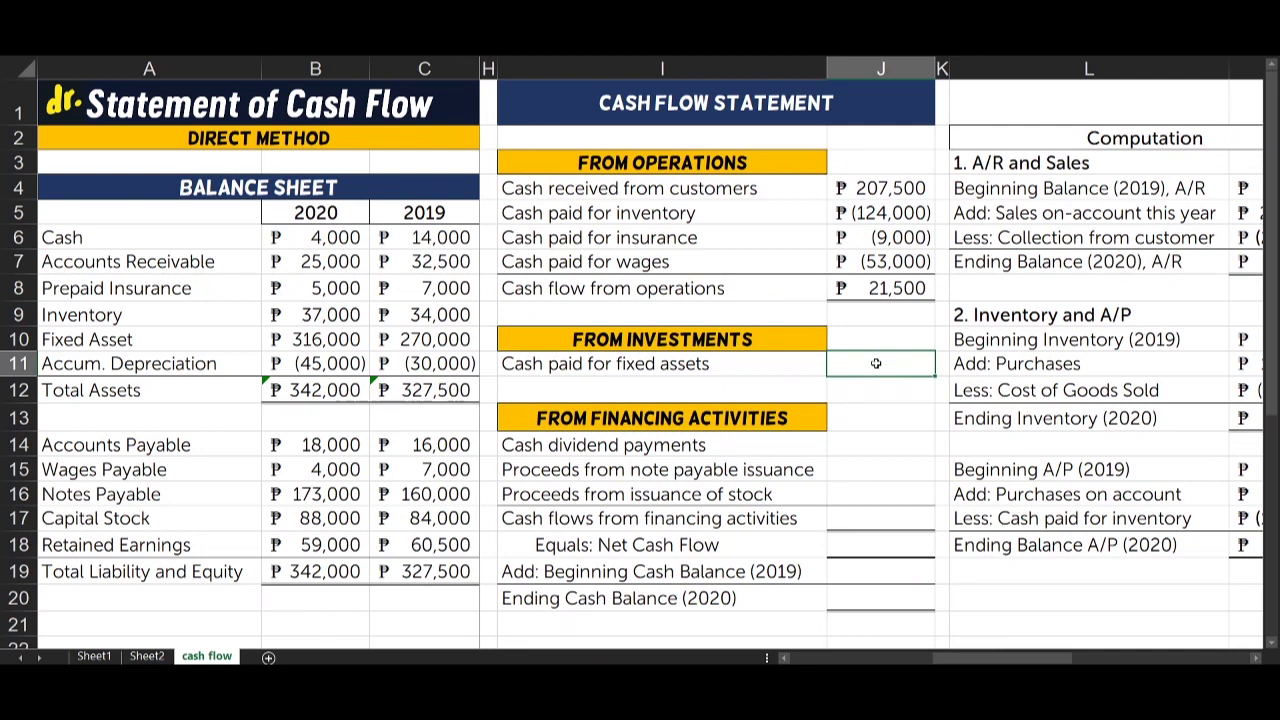
type("-46000")
key("Return")
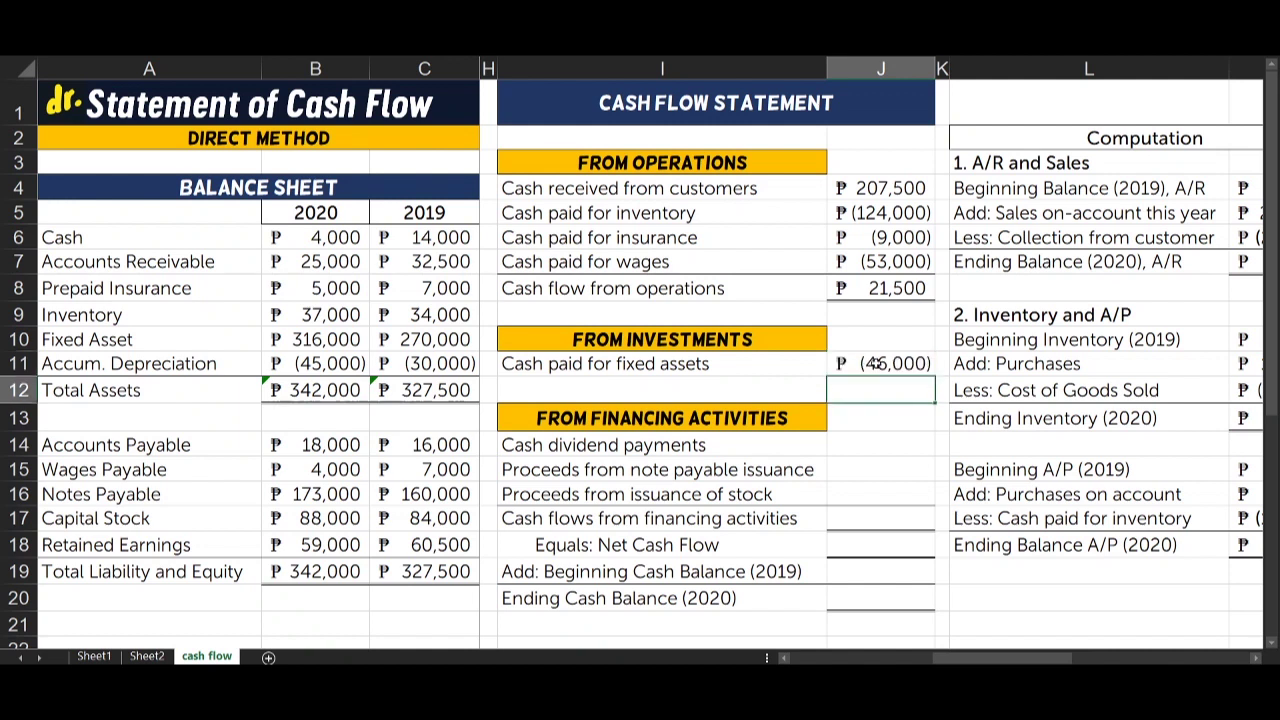
- Review the Cash flow from operations and Cash paid for fixed assets amounts in the cash flow statement
left_click(917, 416)
mouse_move(912, 364)
left_mouse_down()
mouse_move(737, 366)
mouse_move(893, 367)
left_mouse_up()
left_click(895, 367)
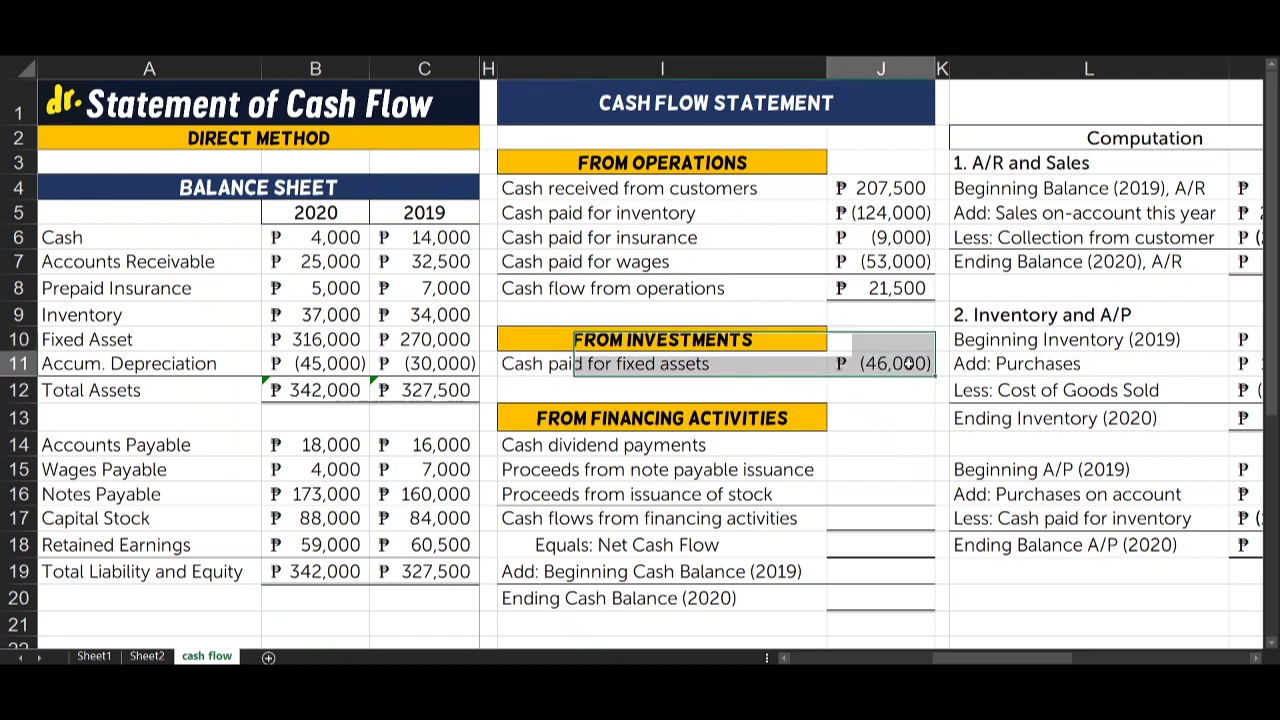
left_click(704, 286)
left_click(910, 292)
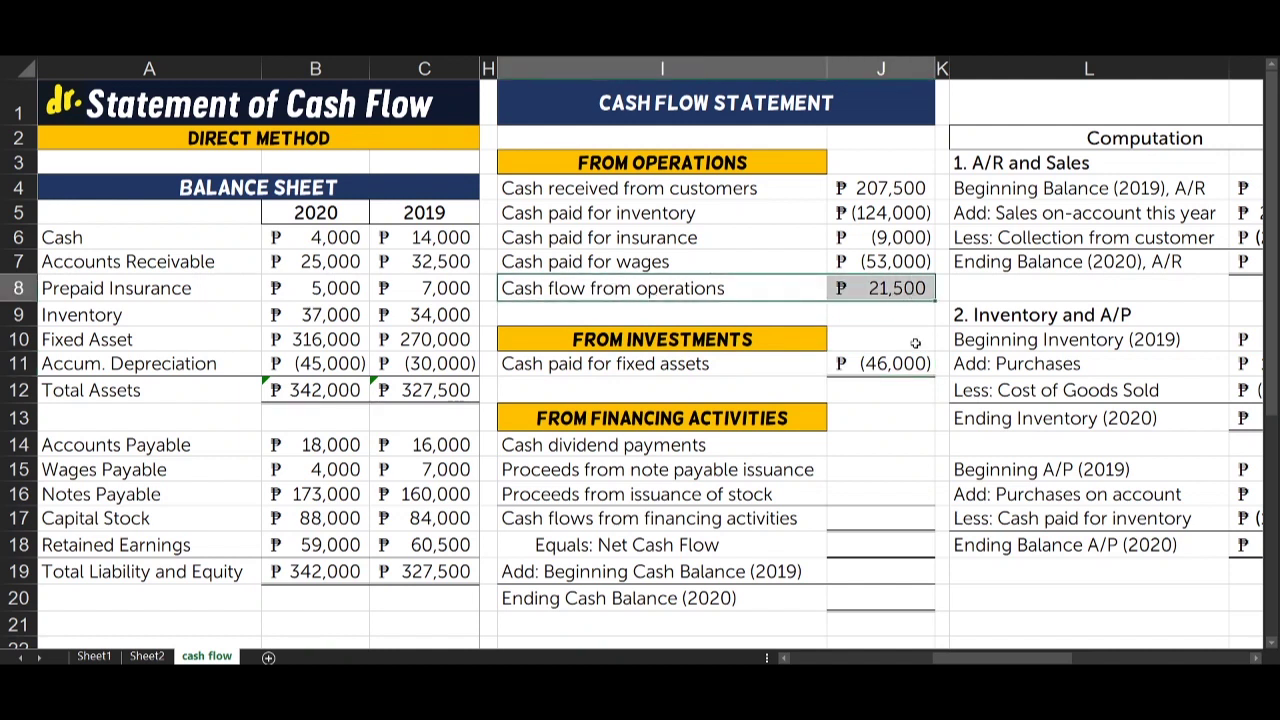
double_click(912, 365)
key("Escape")
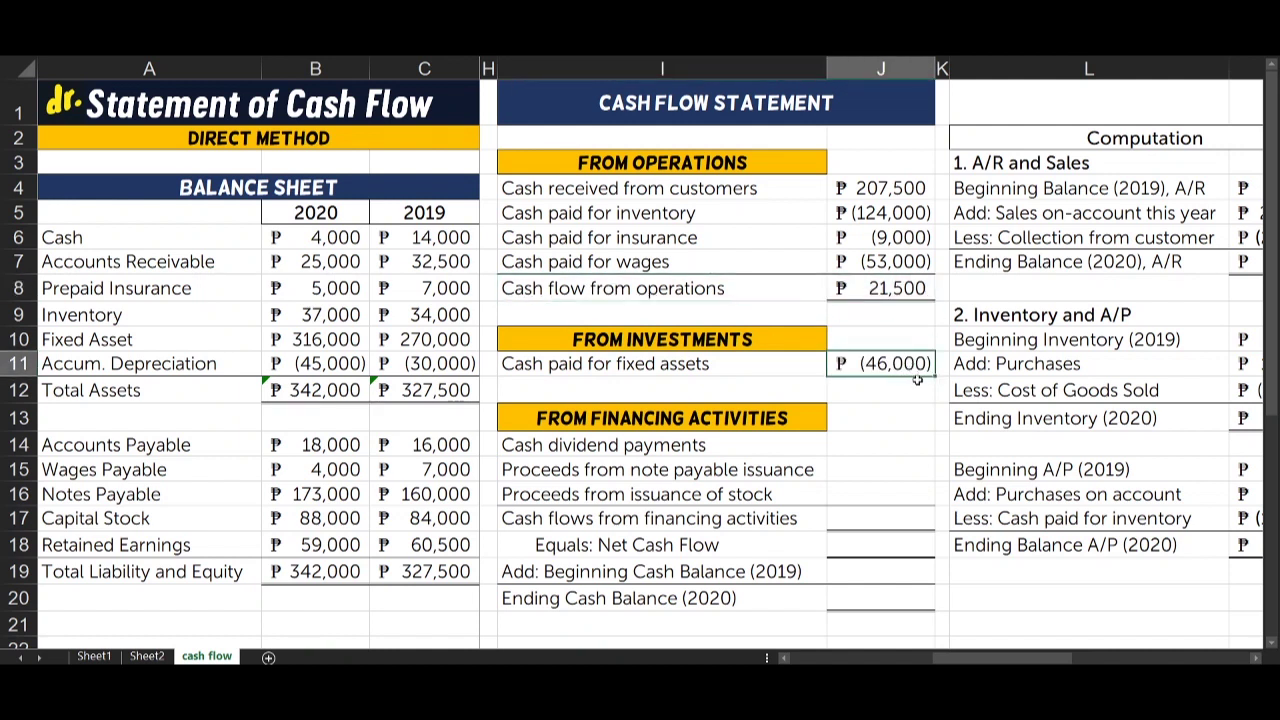
- Review the From Financing Activities lines, starting with Cash dividend payments, and bring the Other Facts section into view
left_click(526, 417)
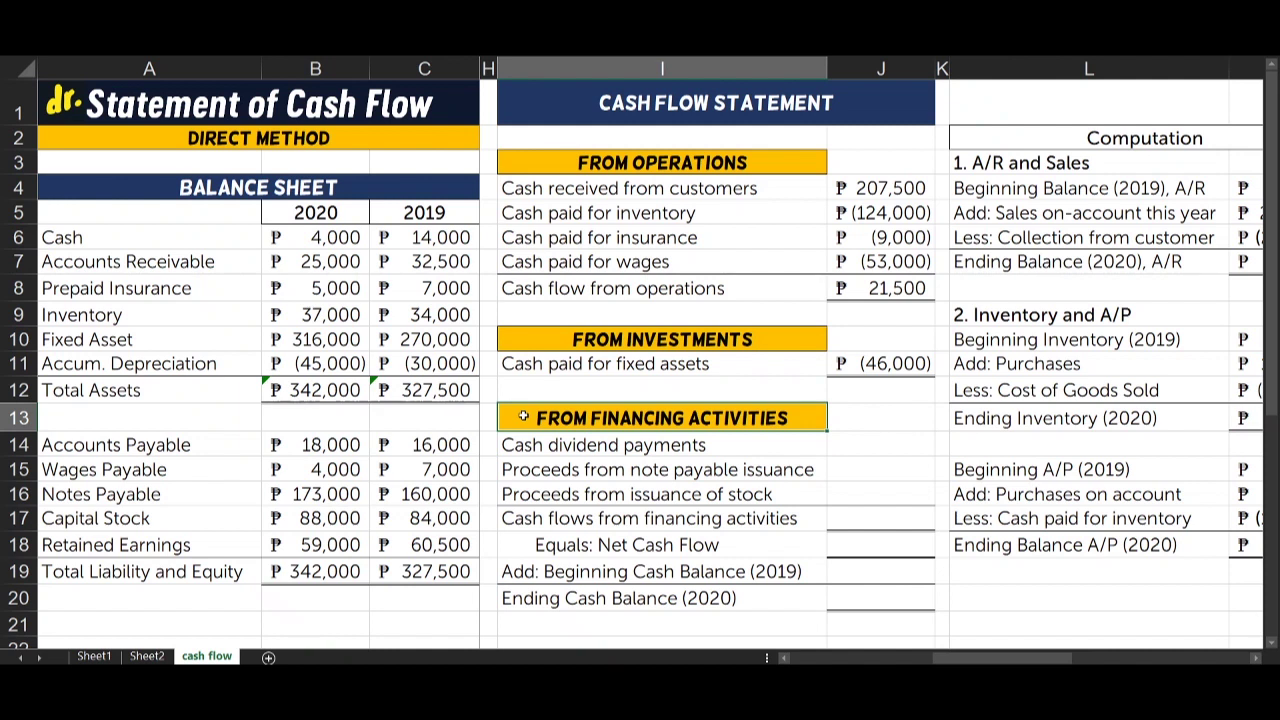
left_click_drag(523, 416, 887, 511)
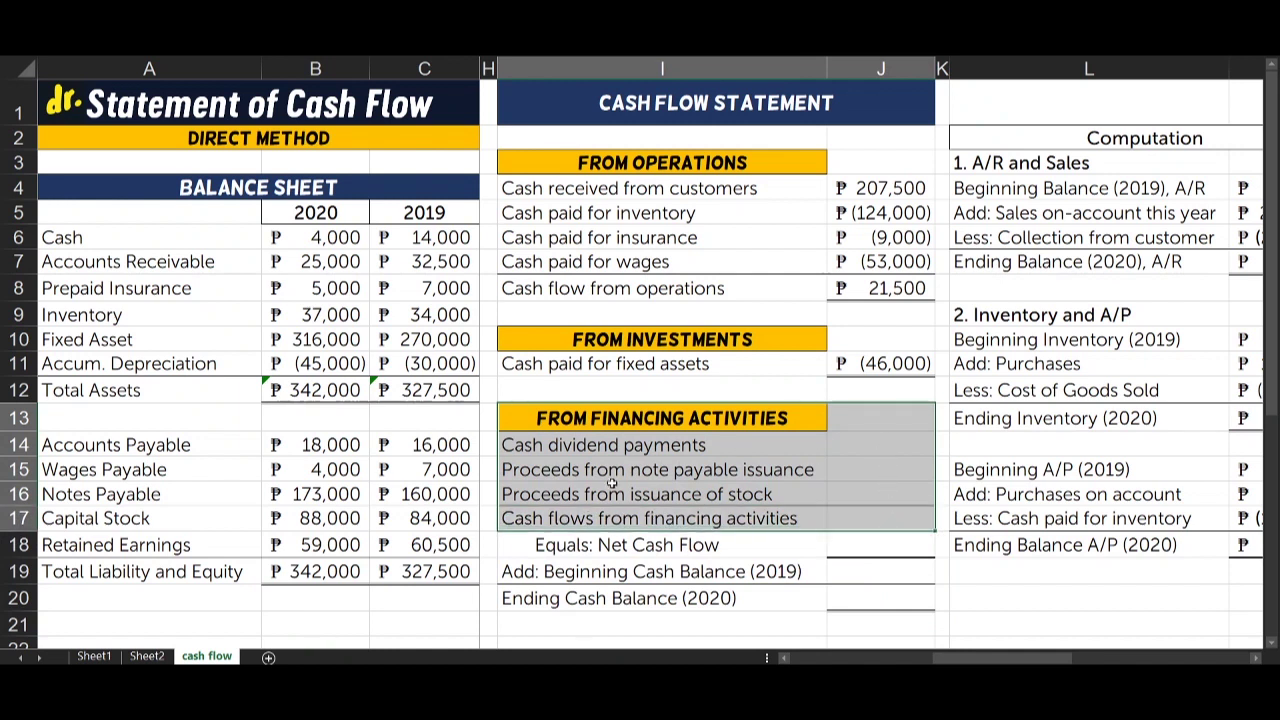
left_click(565, 445)
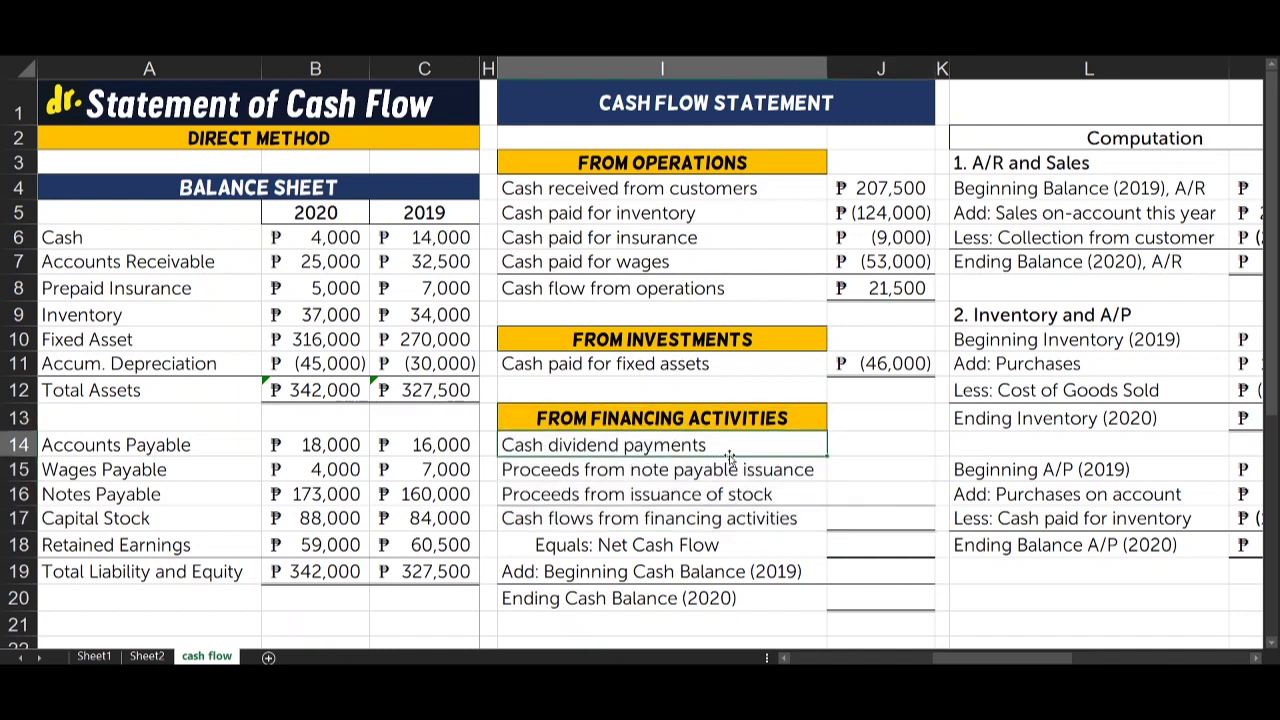
left_click(857, 443)
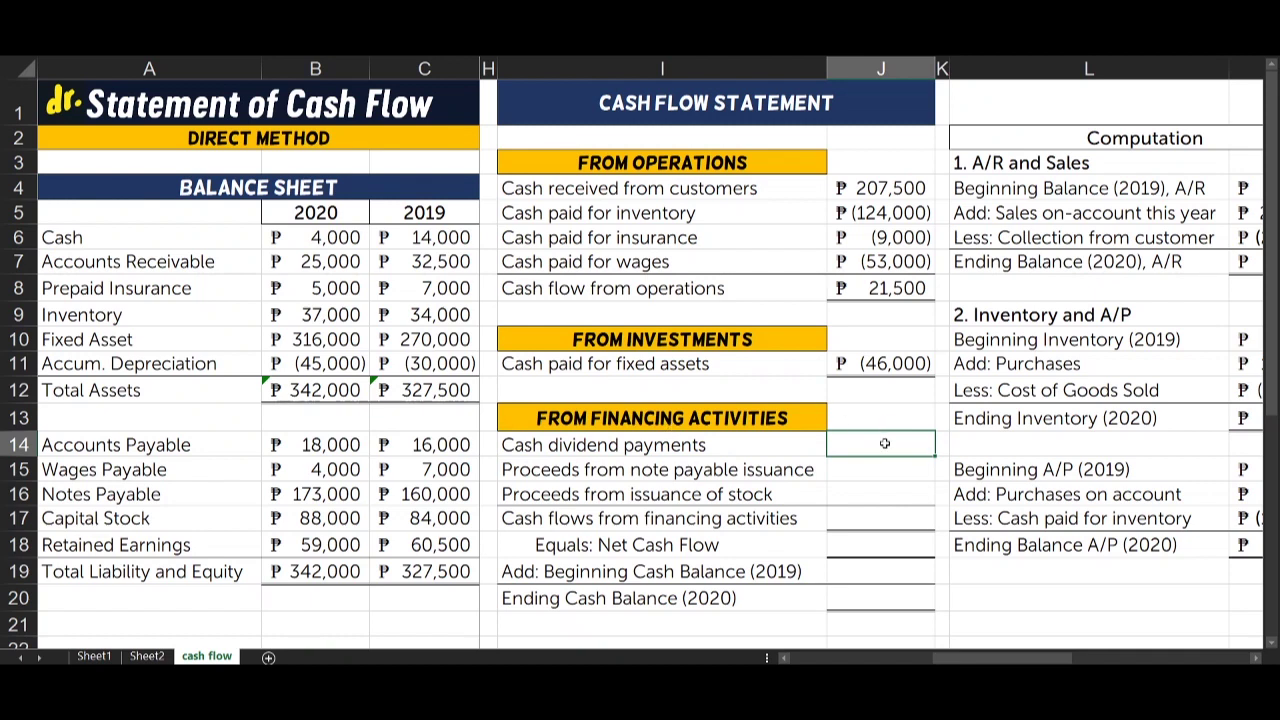
scroll(688, 452, "left", 3)
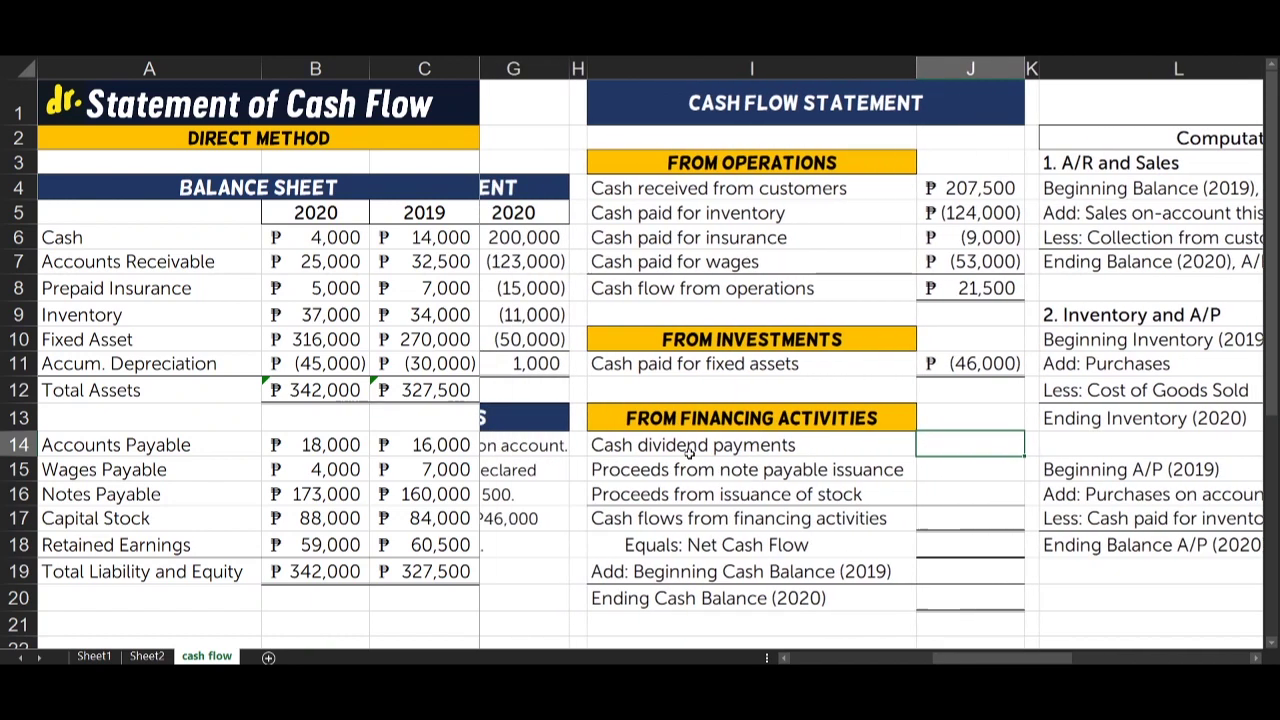
scroll(688, 452, "left", 2)
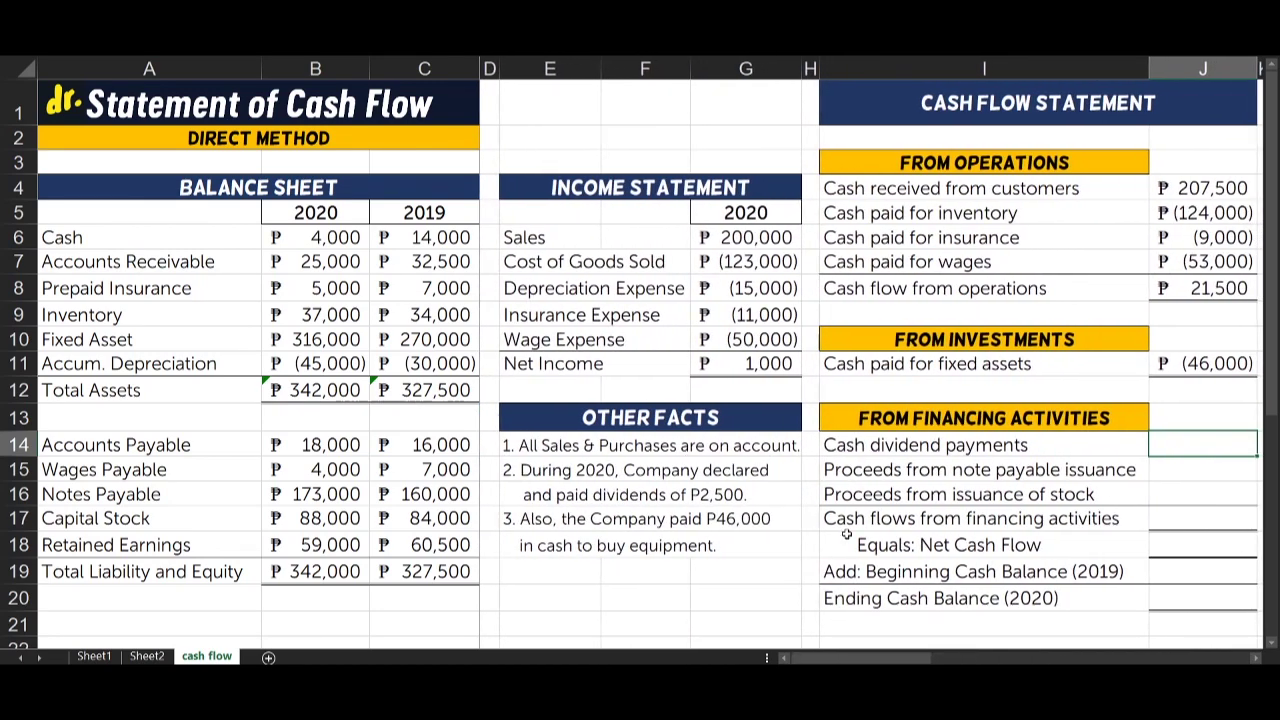
- Enter -2500 for Cash dividend payments in J14, using the dividends paid stated in Other Facts
left_click(530, 472)
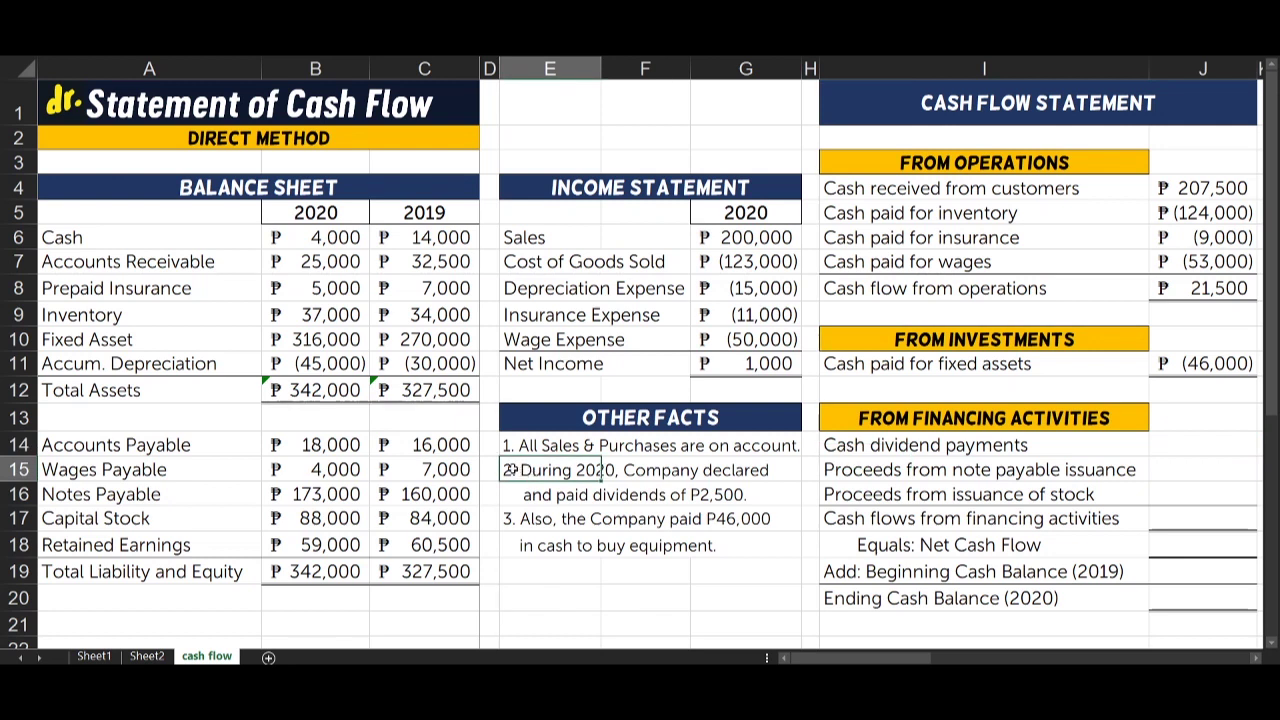
mouse_move(515, 470)
left_mouse_down()
mouse_move(600, 488)
mouse_move(760, 486)
left_mouse_up()
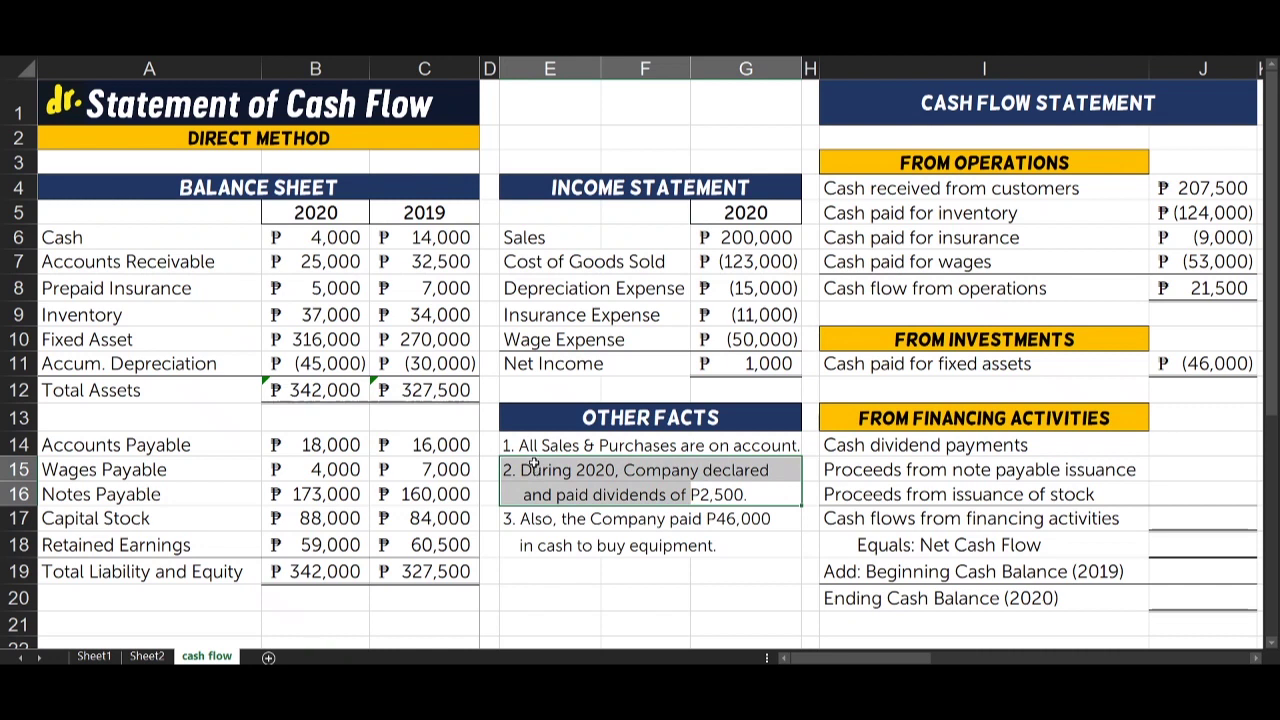
left_click_drag(519, 470, 742, 497)
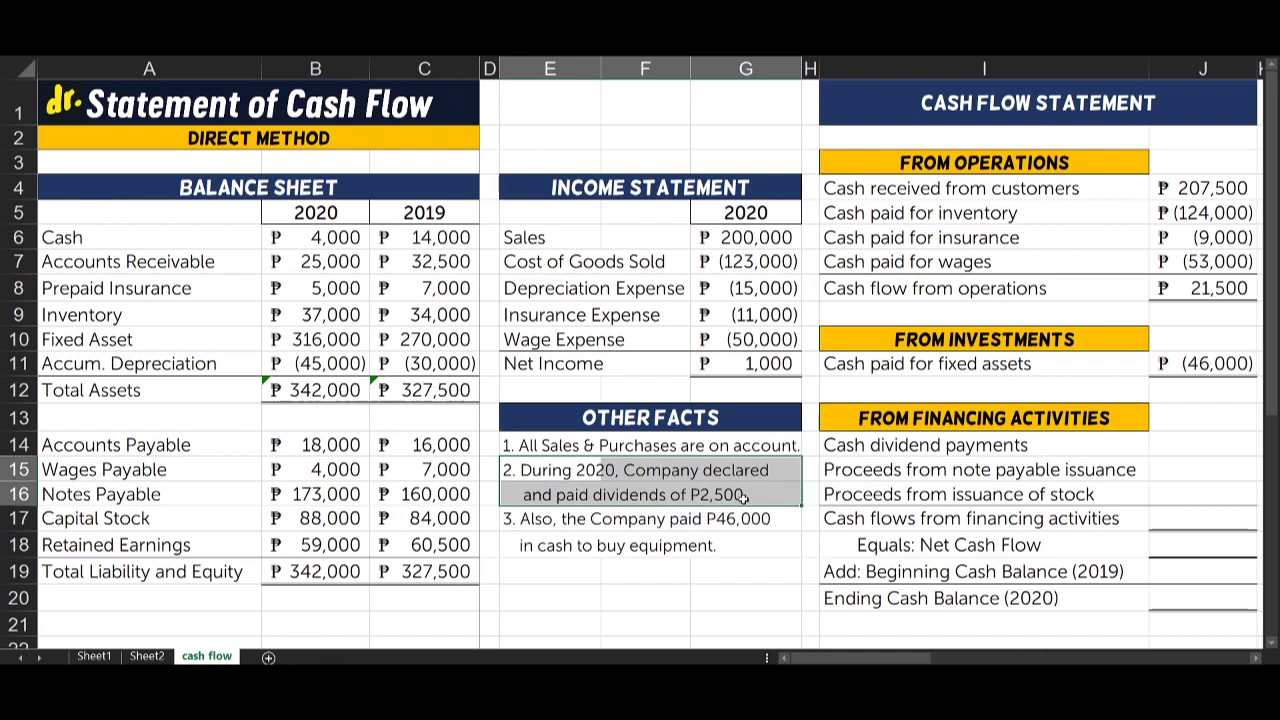
left_click(744, 497)
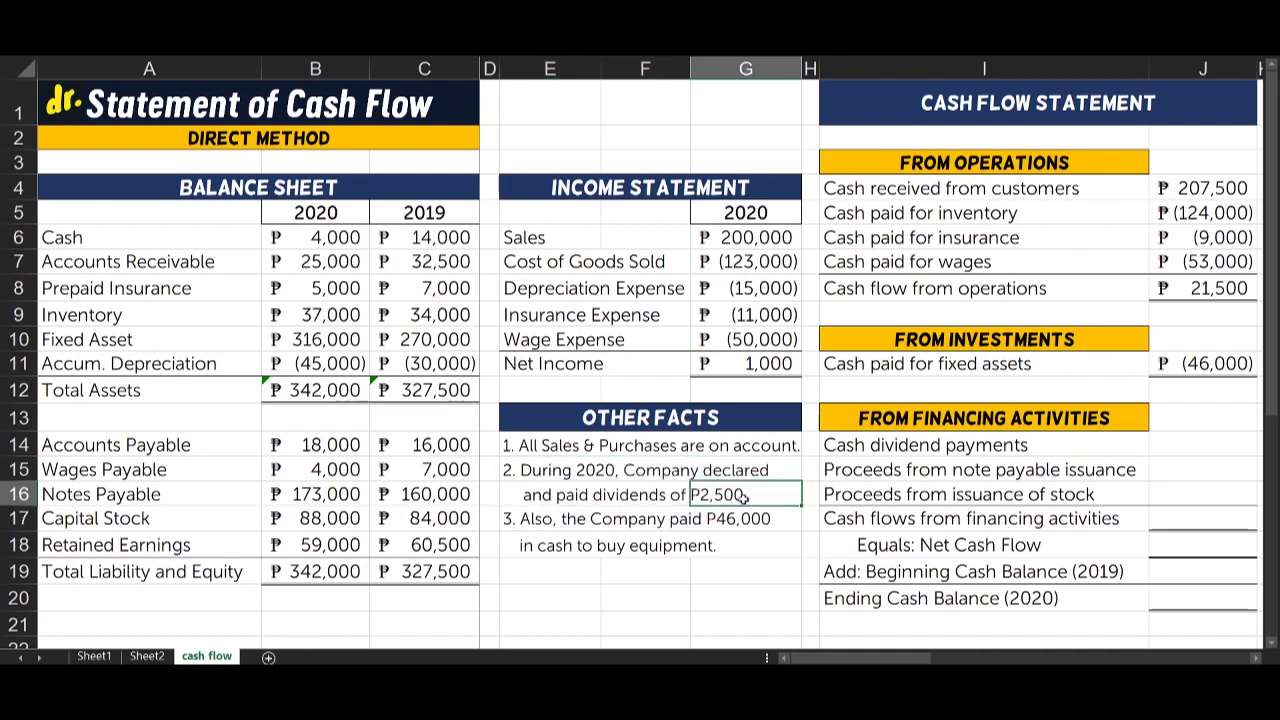
left_click(1184, 444)
type("-2500")
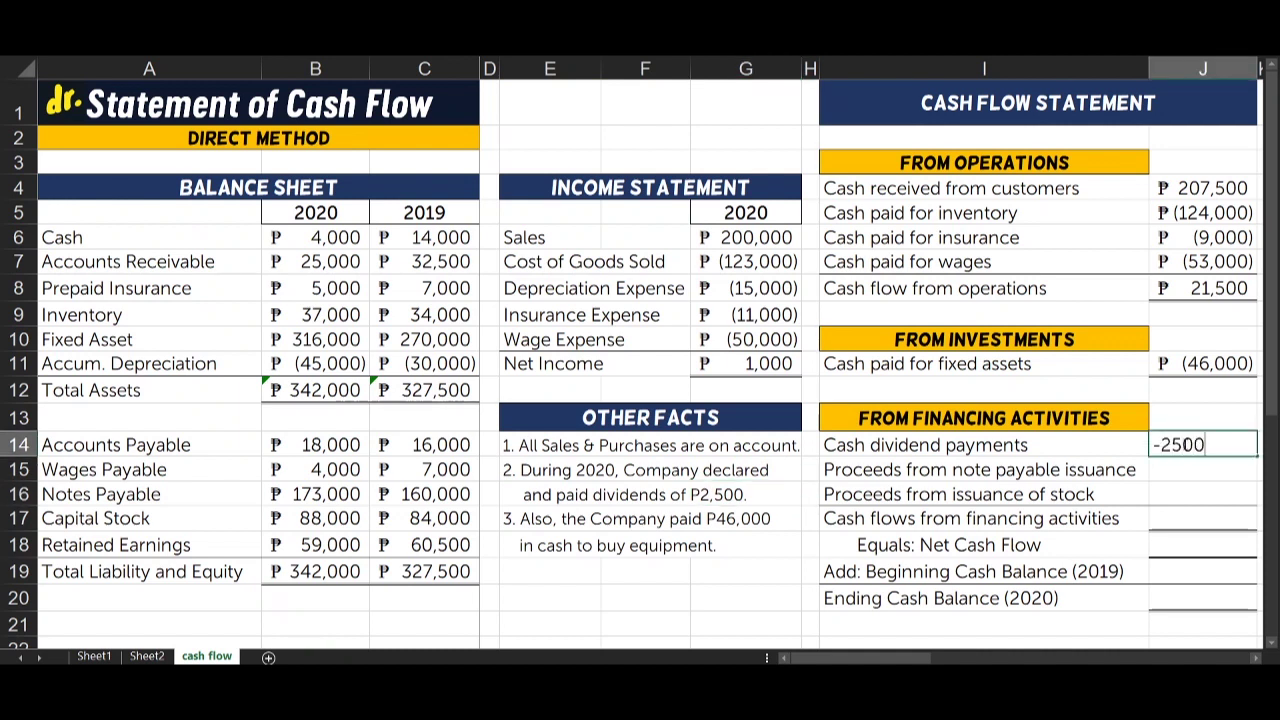
key("Return")
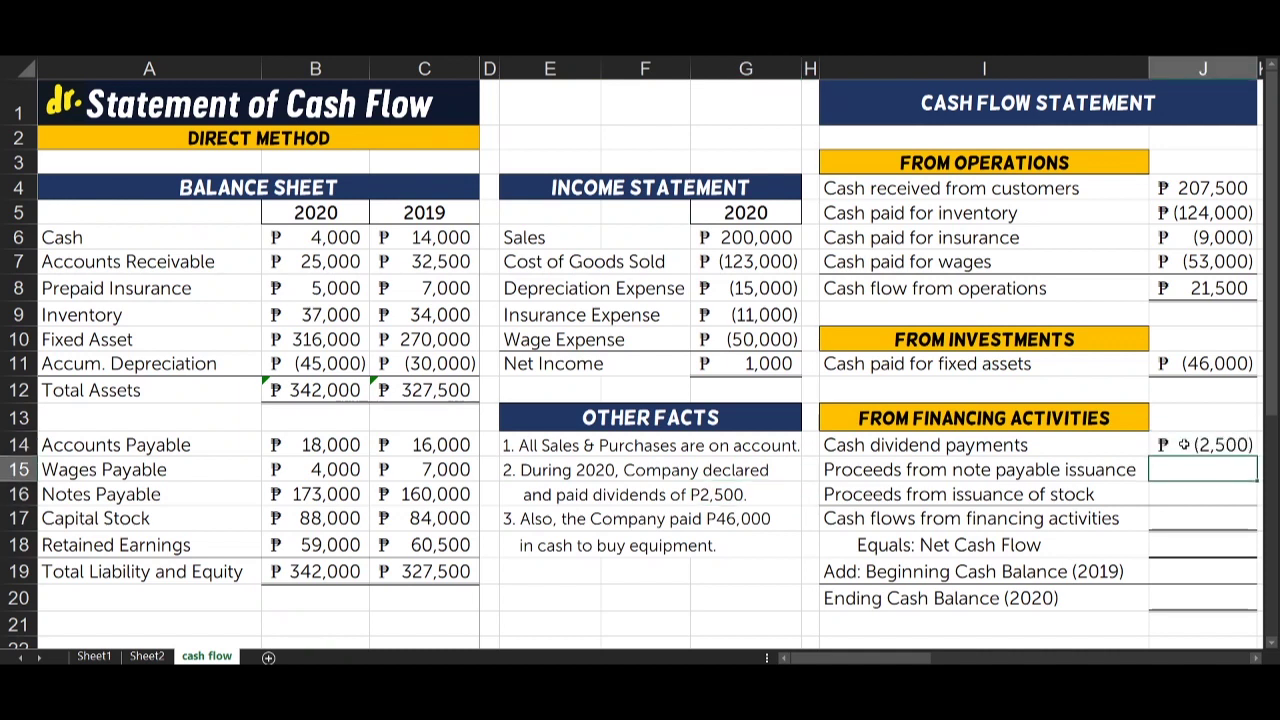
- Examine the Proceeds from note payable issuance line, the Other Facts, and the 2019 and 2020 Notes Payable balances
left_click(836, 470)
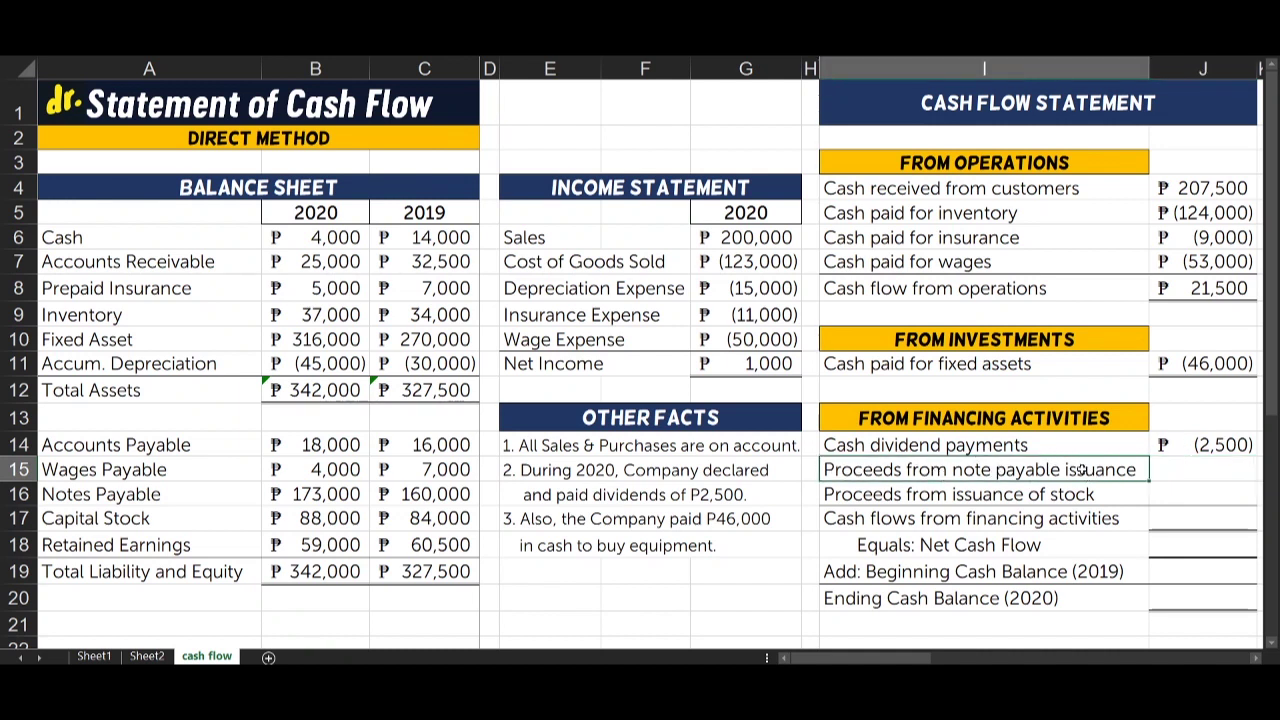
left_click_drag(512, 440, 538, 447)
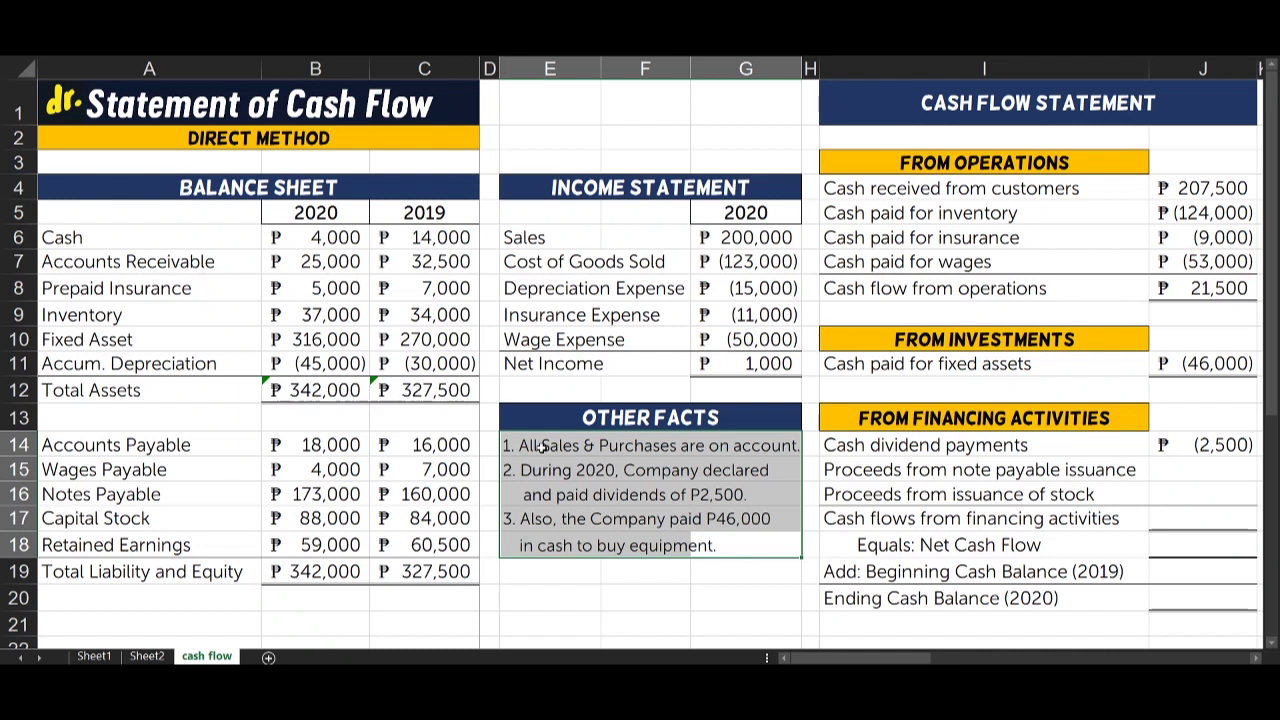
double_click(895, 469)
left_click_drag(956, 469, 1066, 469)
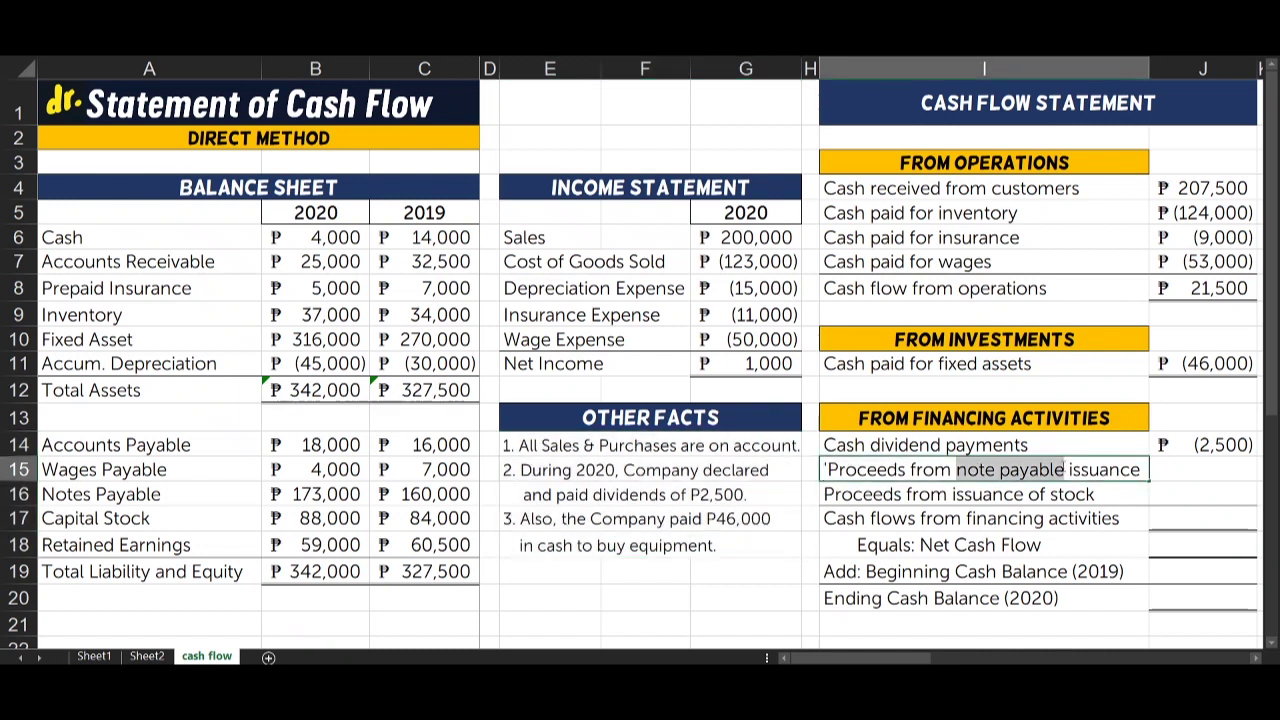
key("Return")
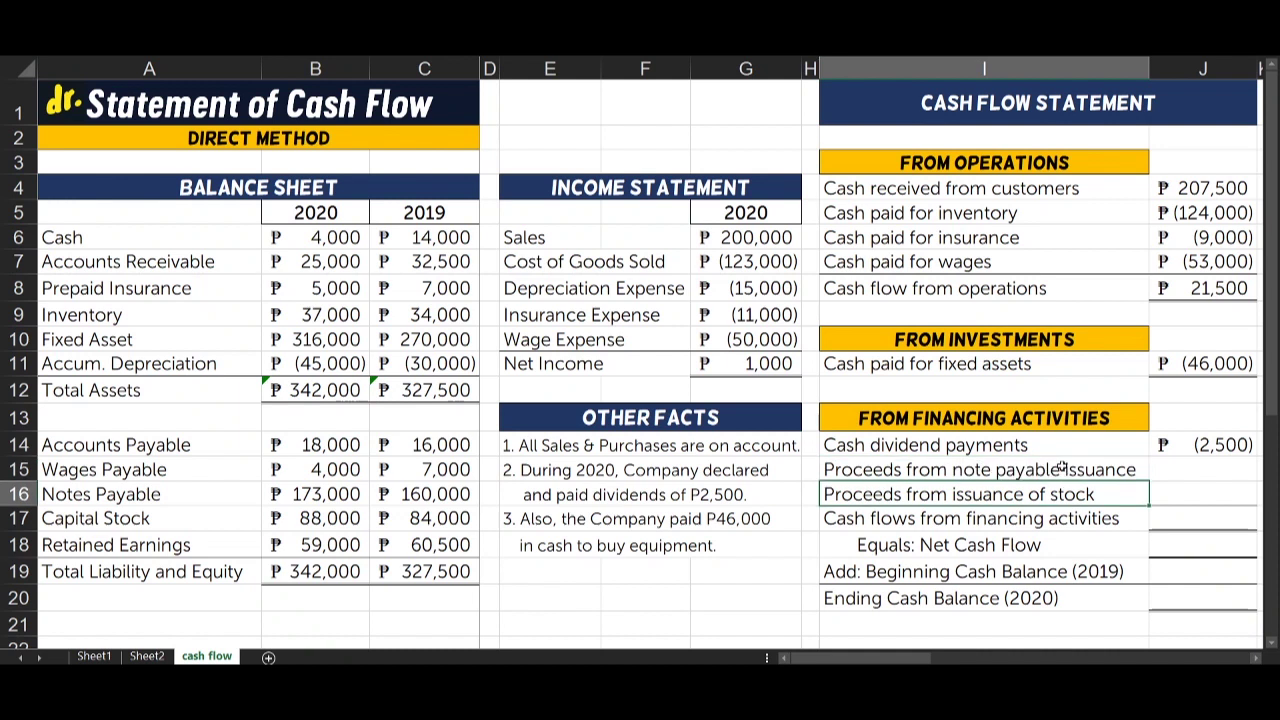
left_click(1062, 469)
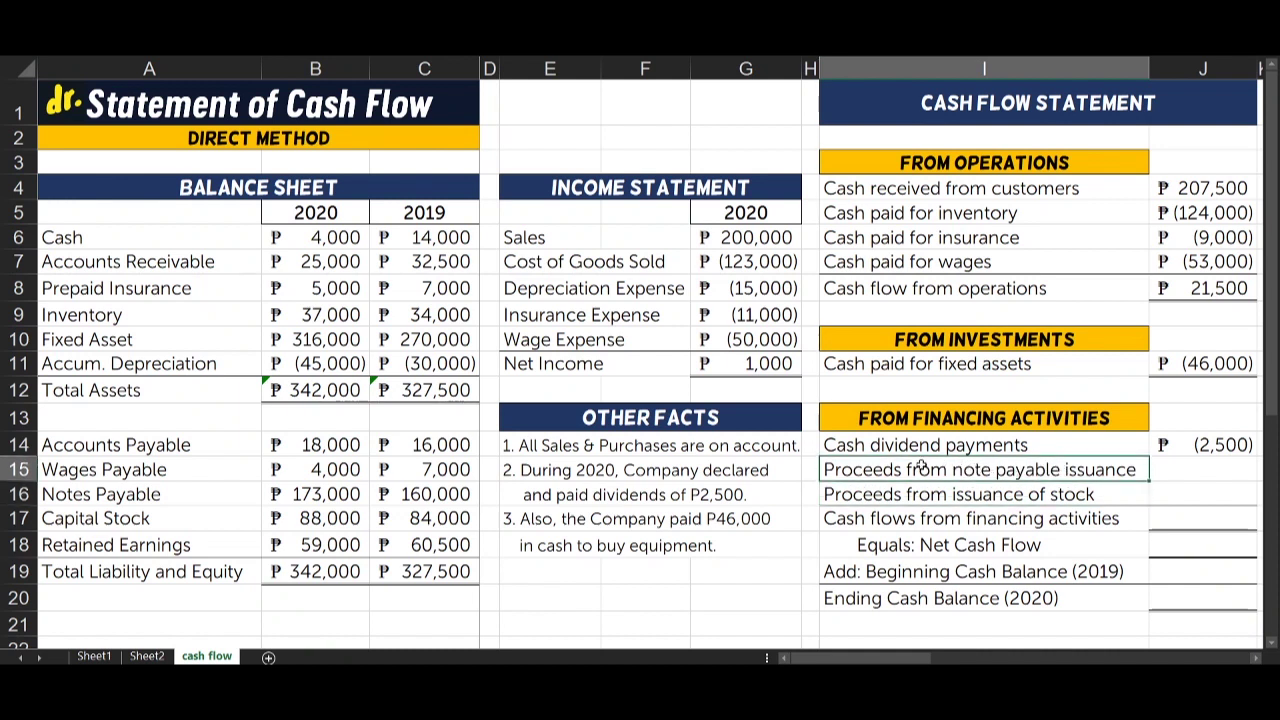
left_click(184, 492)
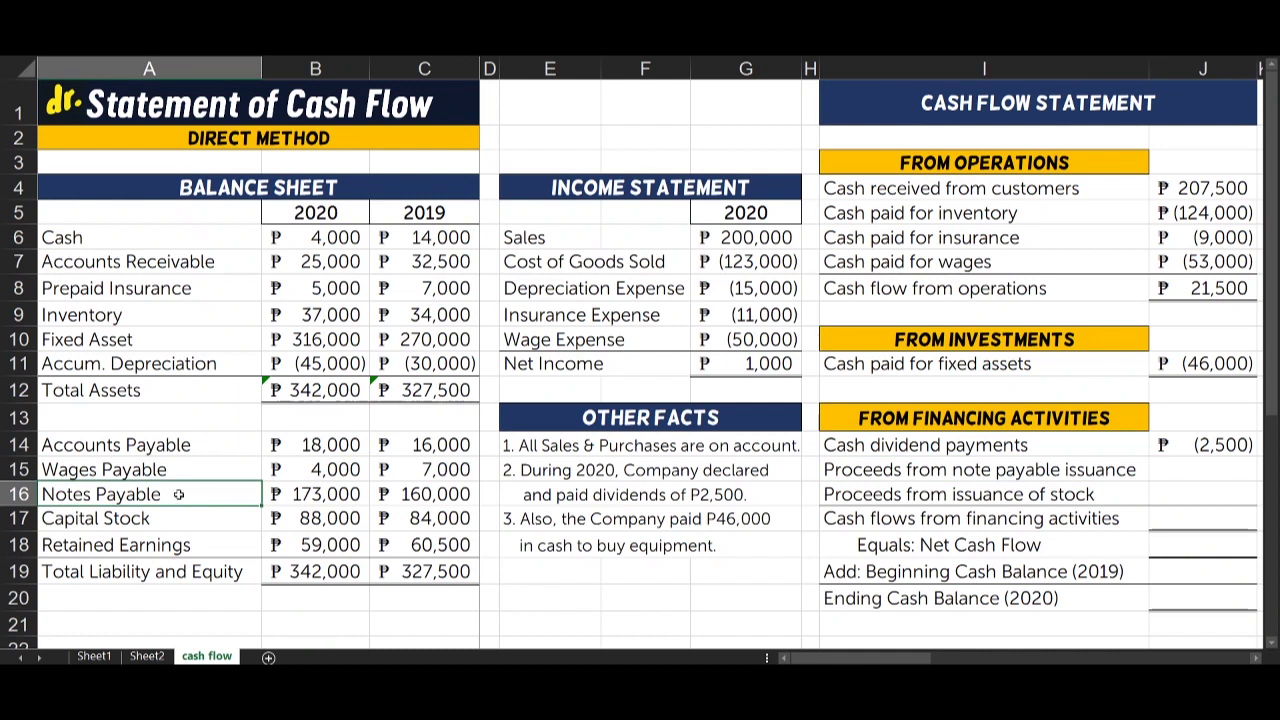
left_click(426, 492)
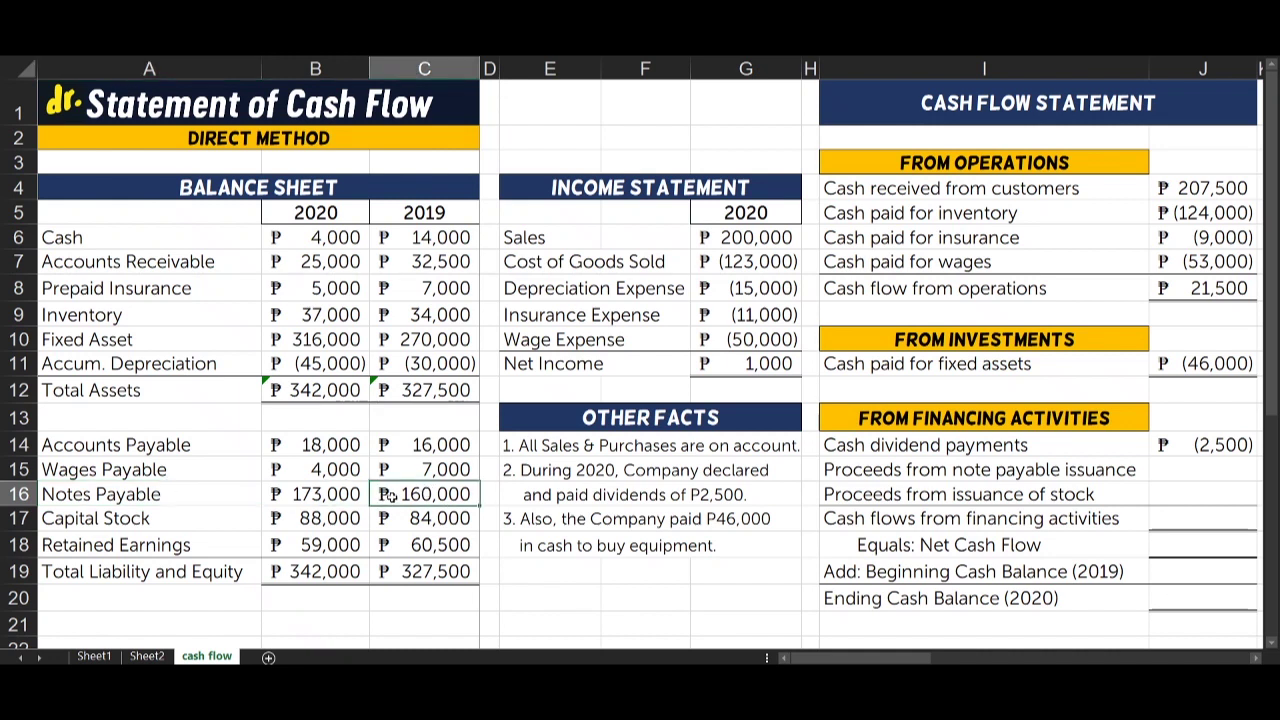
left_click(282, 491)
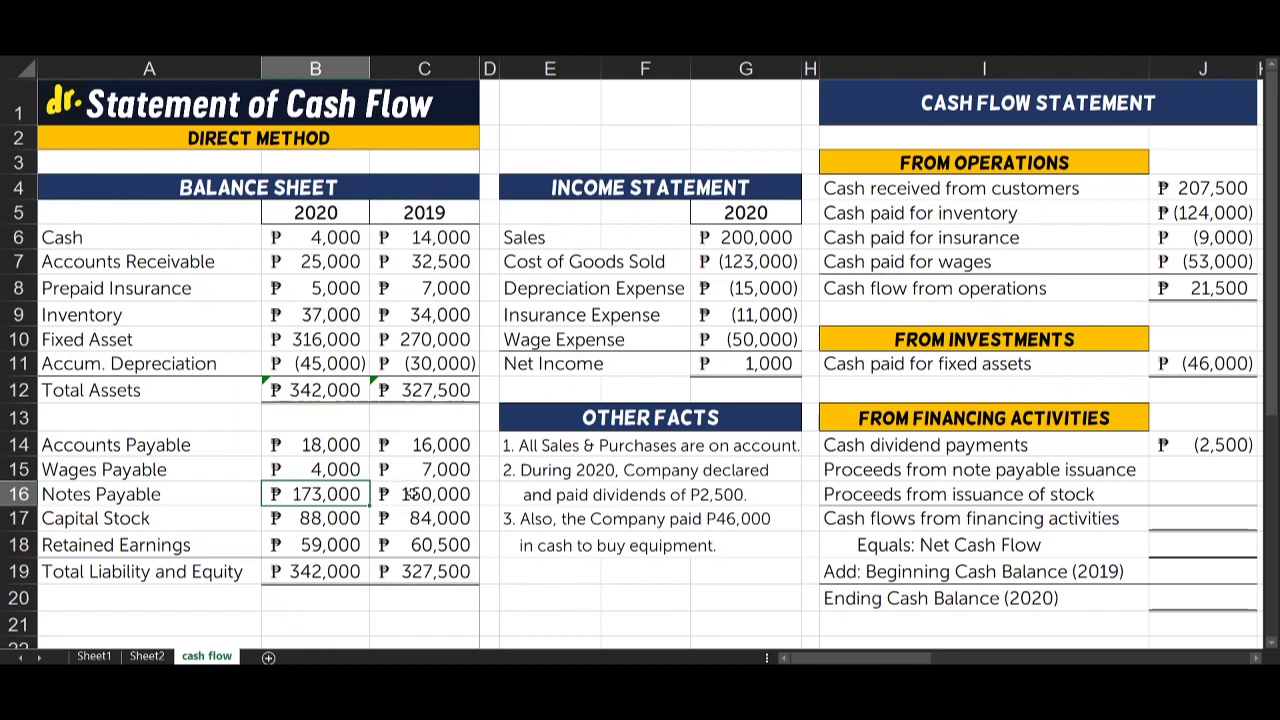
left_click_drag(388, 494, 296, 497)
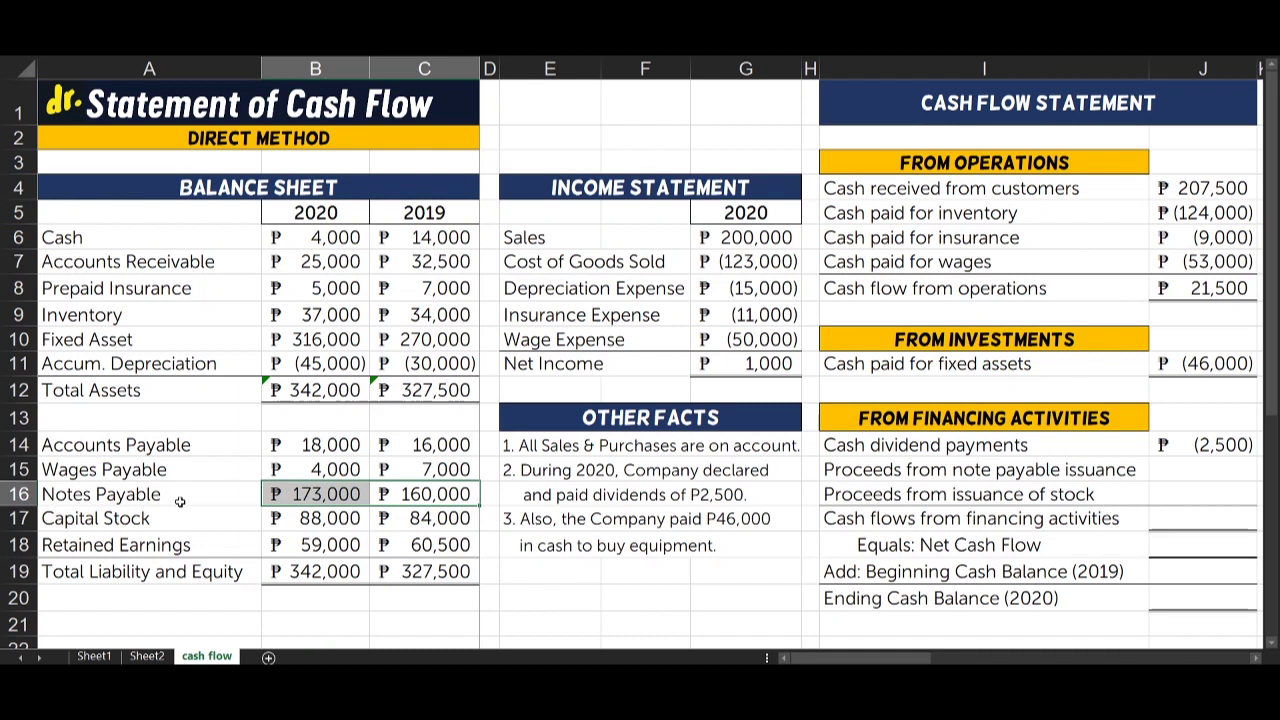
left_click(312, 492)
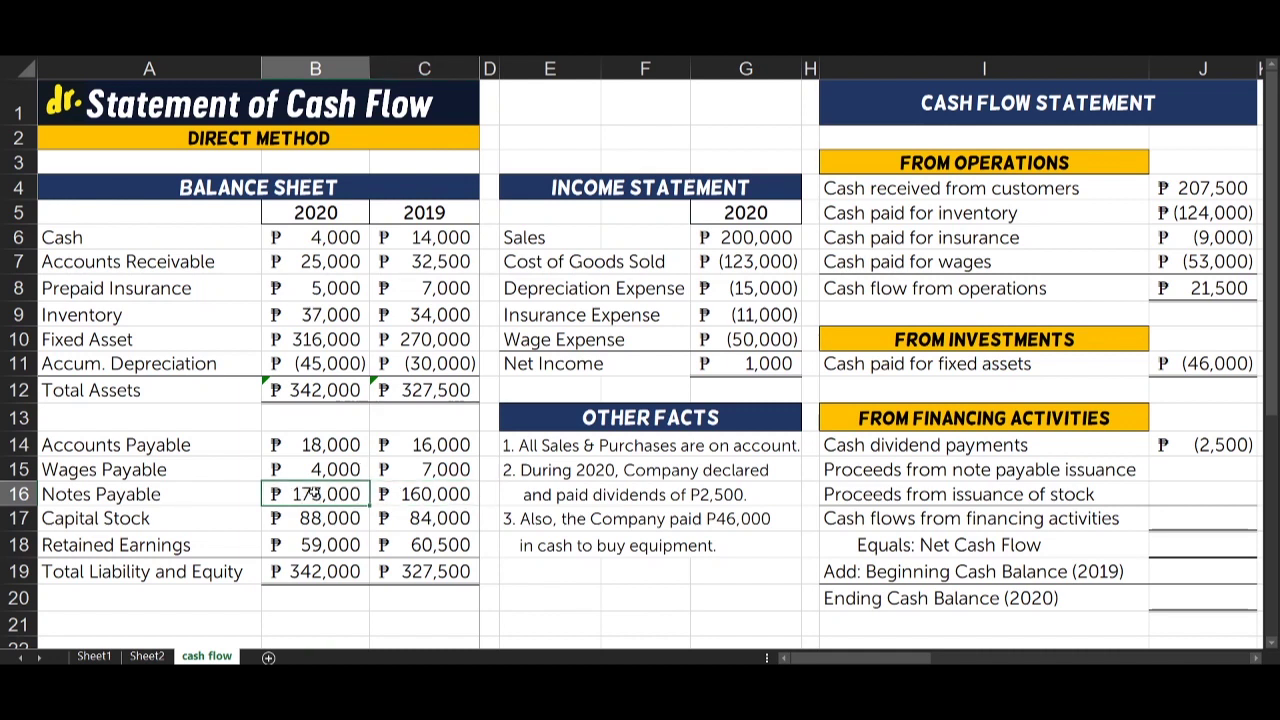
left_click(388, 490)
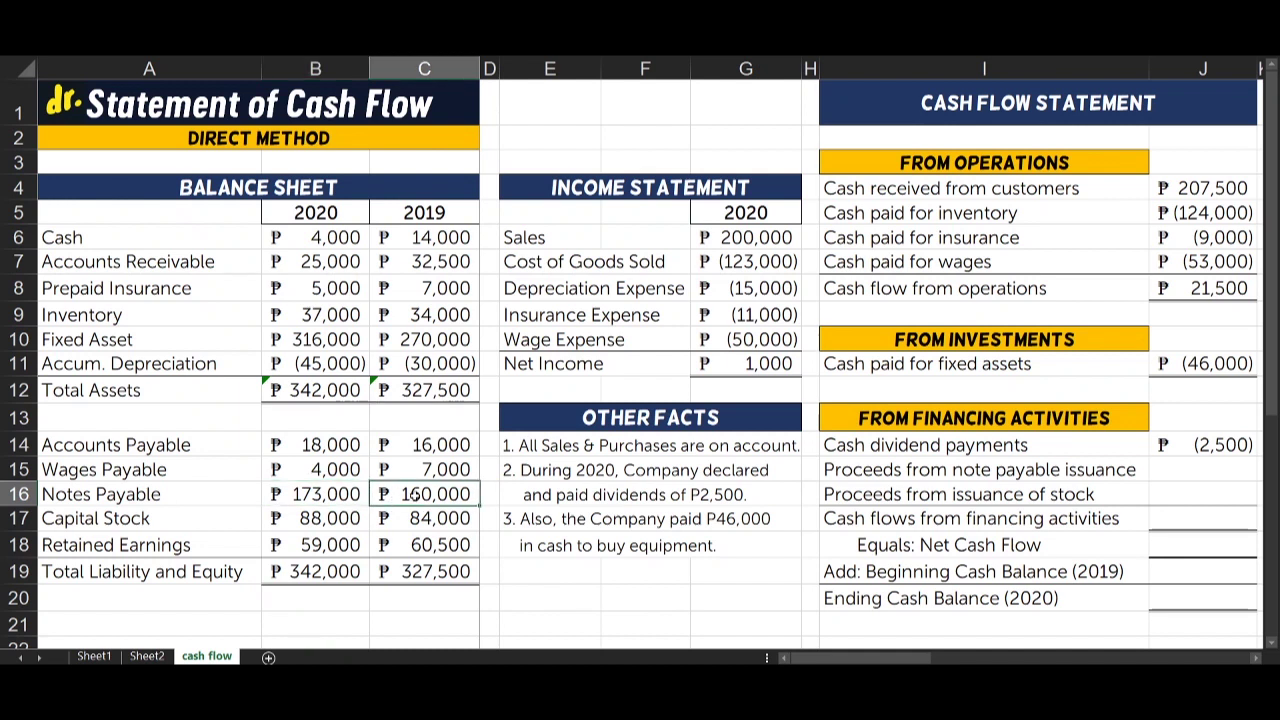
left_click_drag(413, 494, 345, 498)
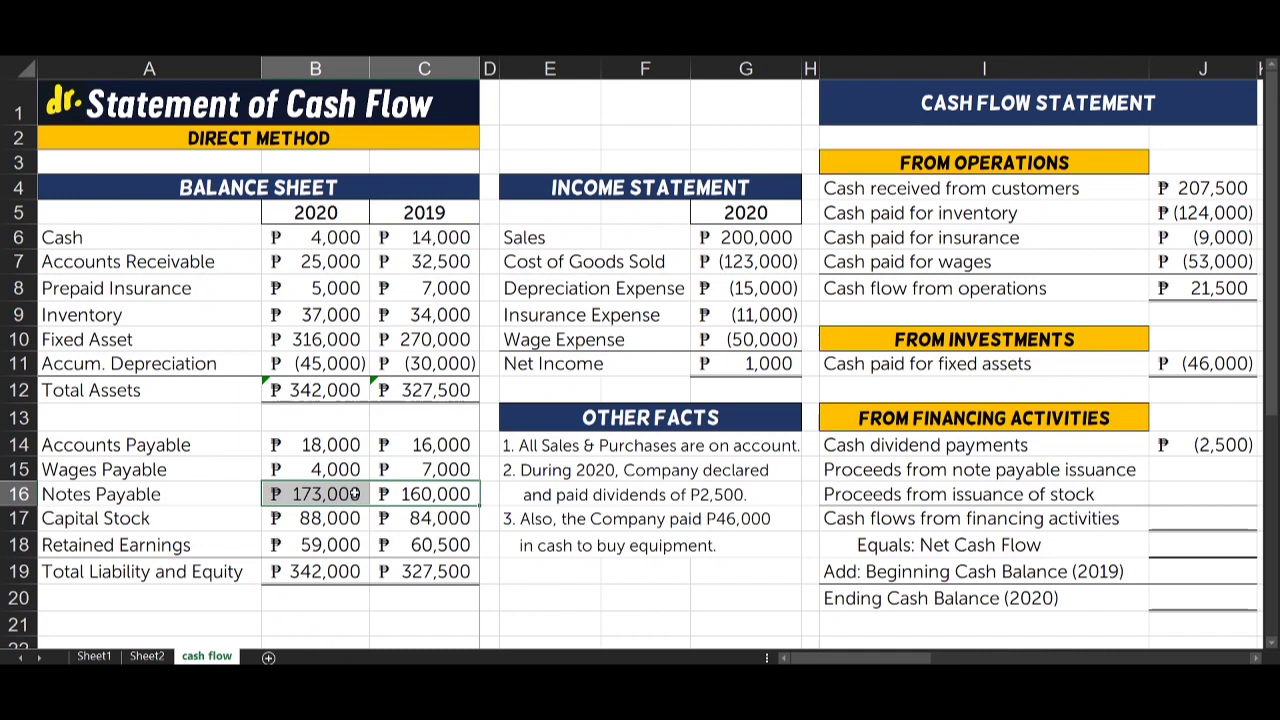
- Calculate Proceeds from note payable issuance in J15 with =B16-C16, the 2020 Notes Payable balance less the 2019 balance
left_click(1201, 470)
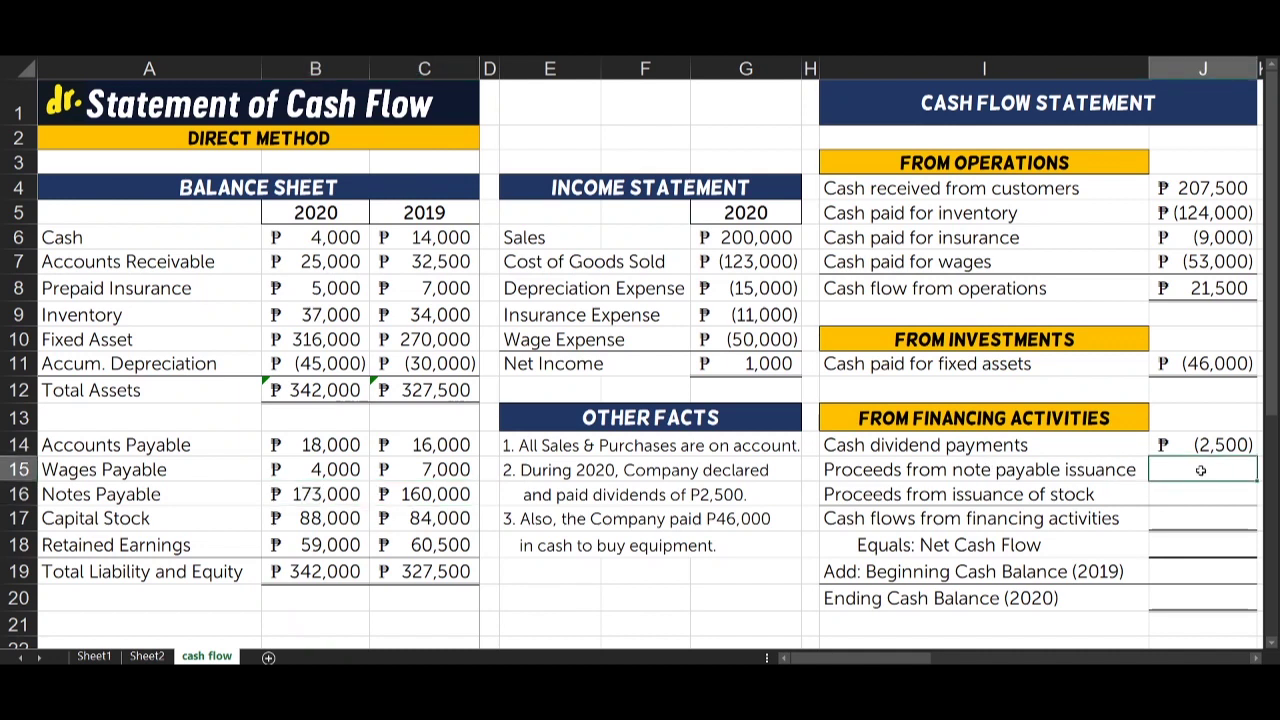
type("=")
left_click(286, 497)
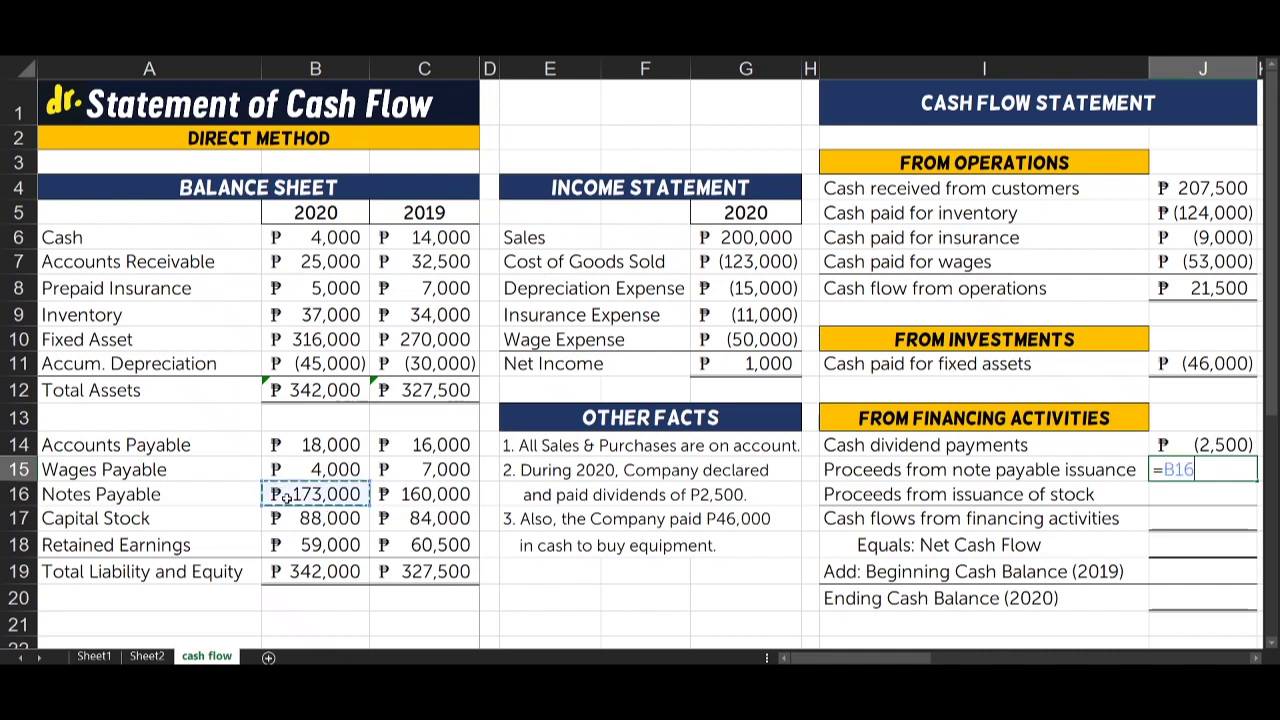
type("-")
left_click(393, 495)
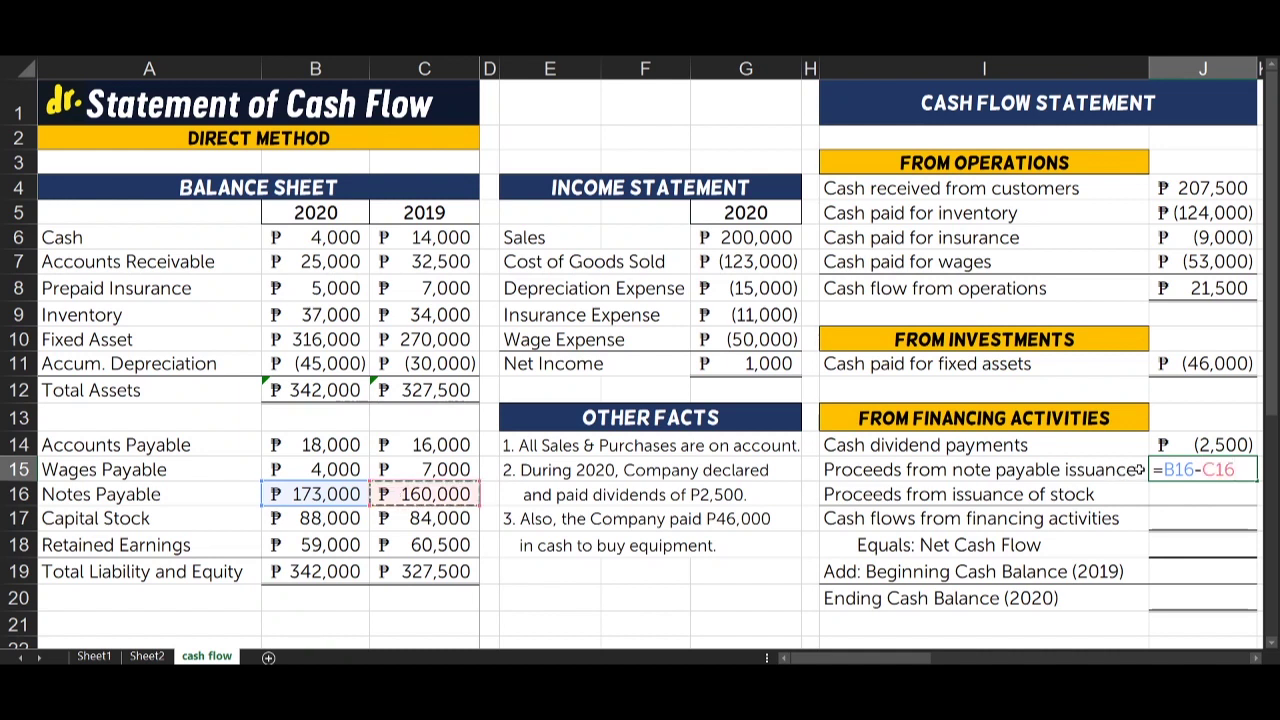
key("Return")
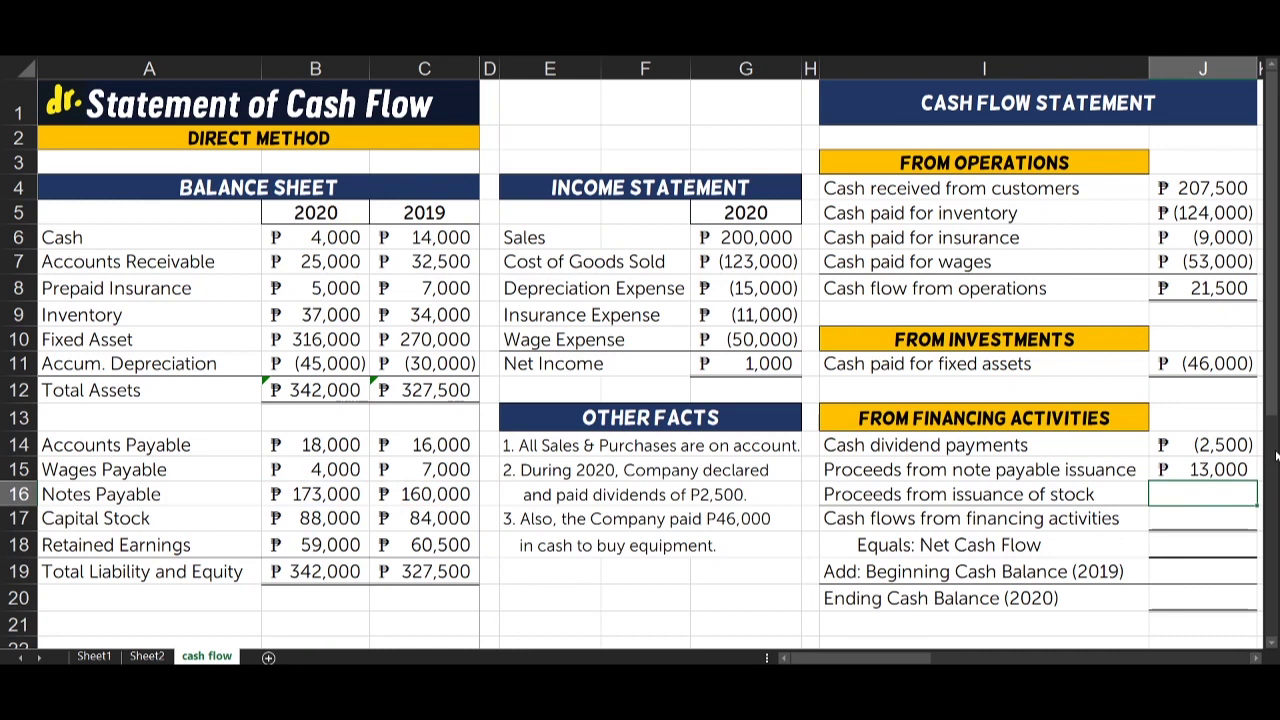
left_click(1178, 474)
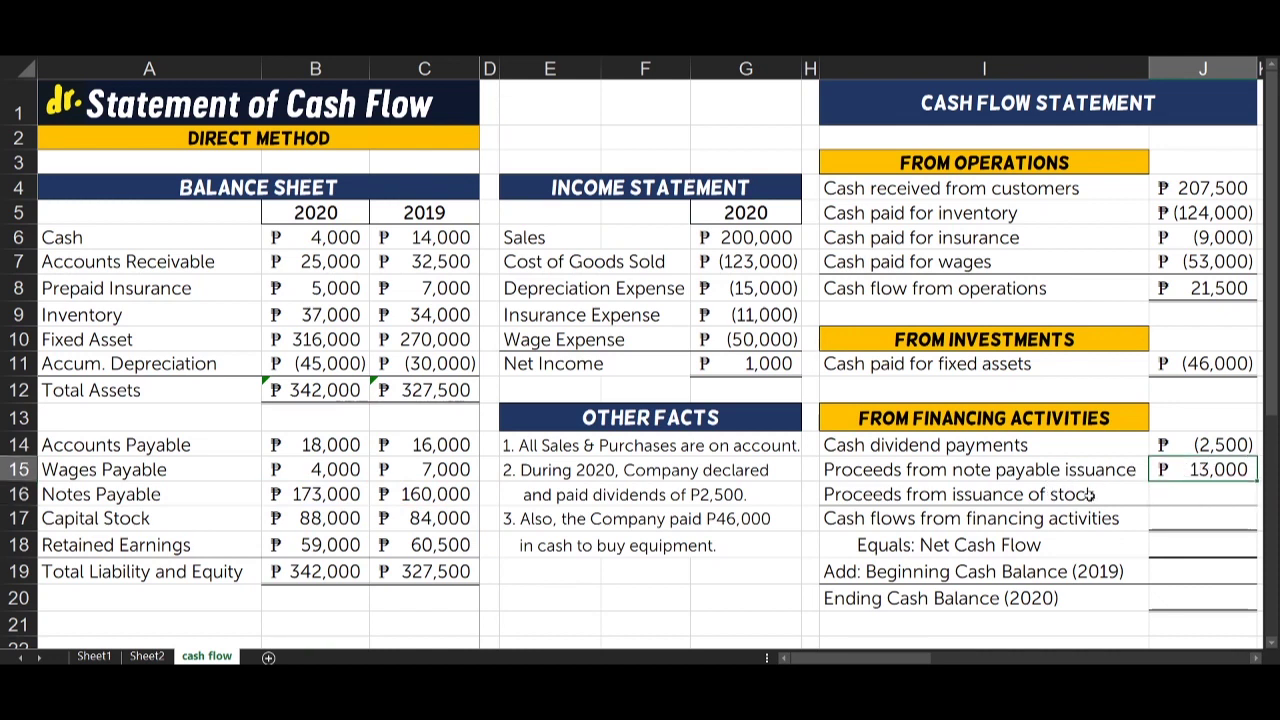
- Examine the Proceeds from issuance of stock line and check the Other Facts for any stock transactions
left_click(848, 494)
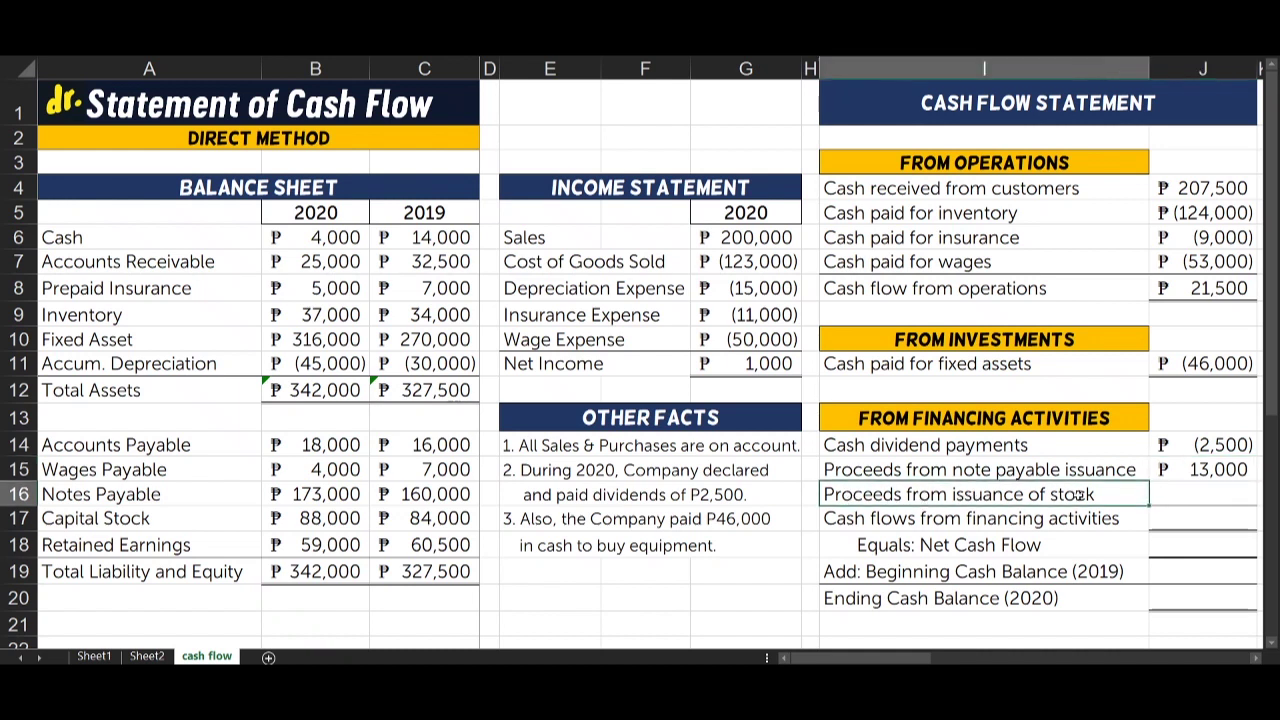
left_click(1170, 494)
left_click_drag(525, 445, 770, 550)
left_click(1193, 493)
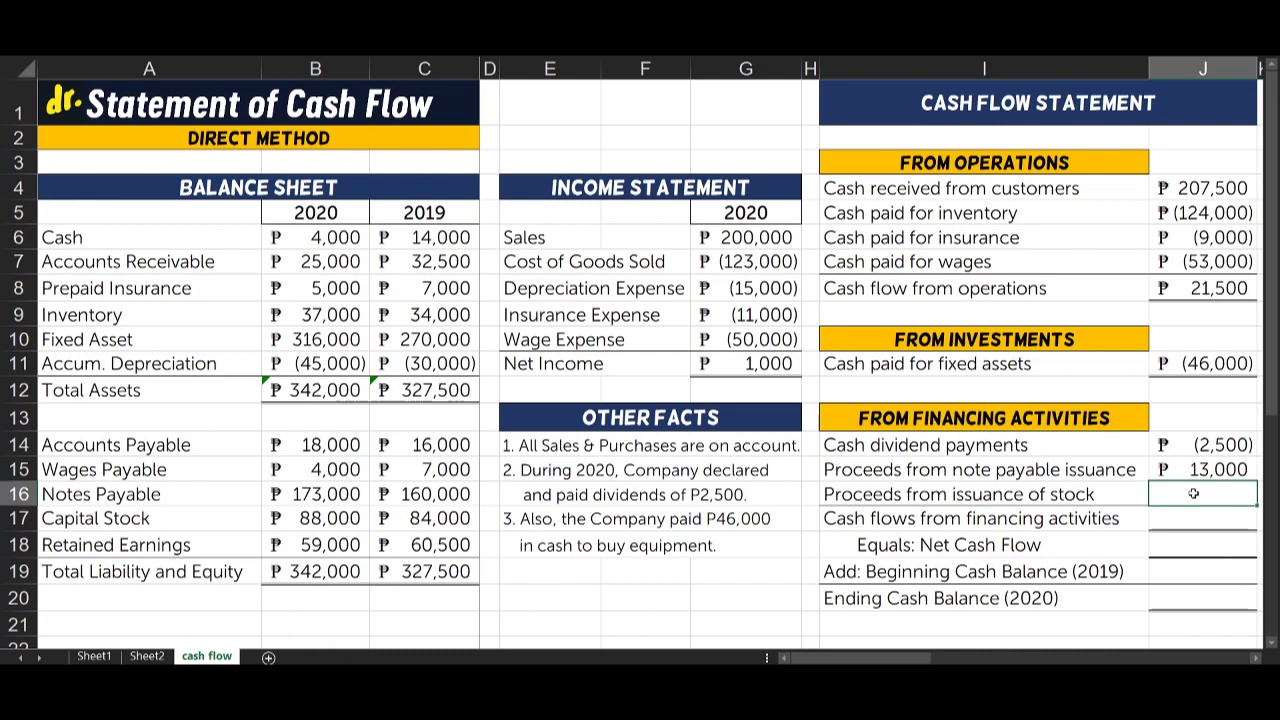
left_click(1198, 492)
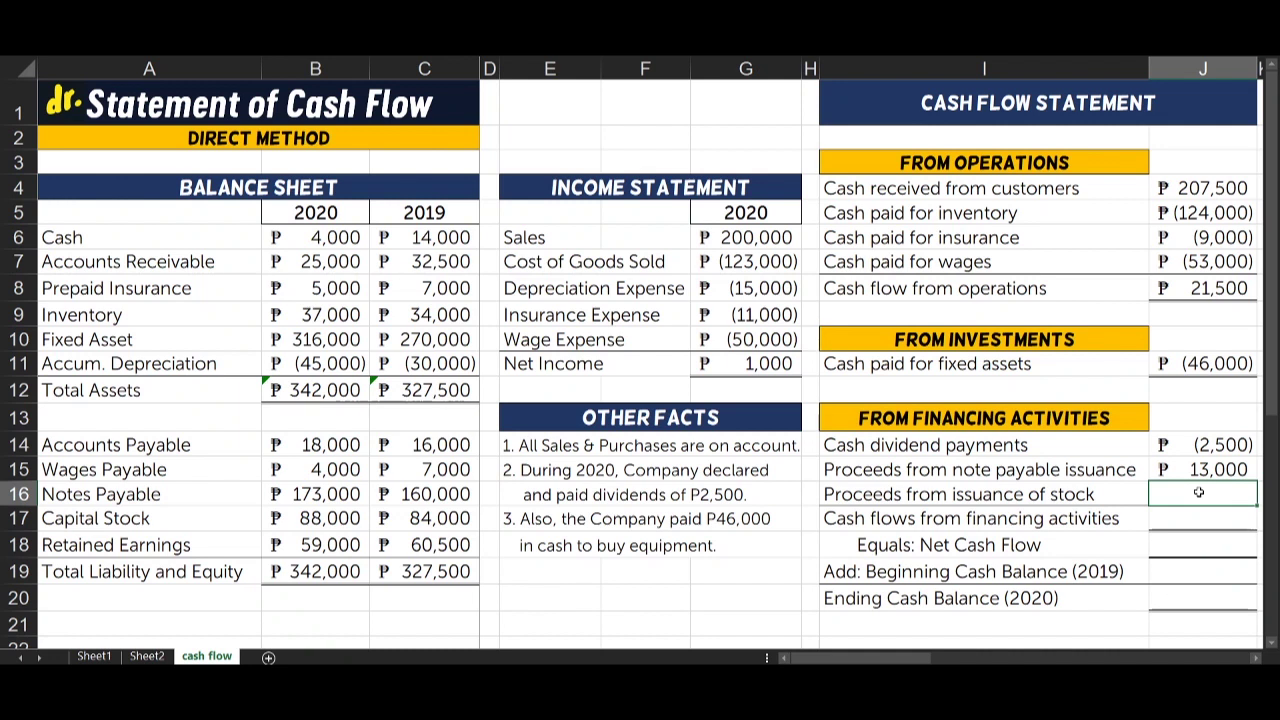
mouse_move(964, 478)
left_mouse_down()
mouse_move(1220, 474)
mouse_move(1055, 503)
left_mouse_up()
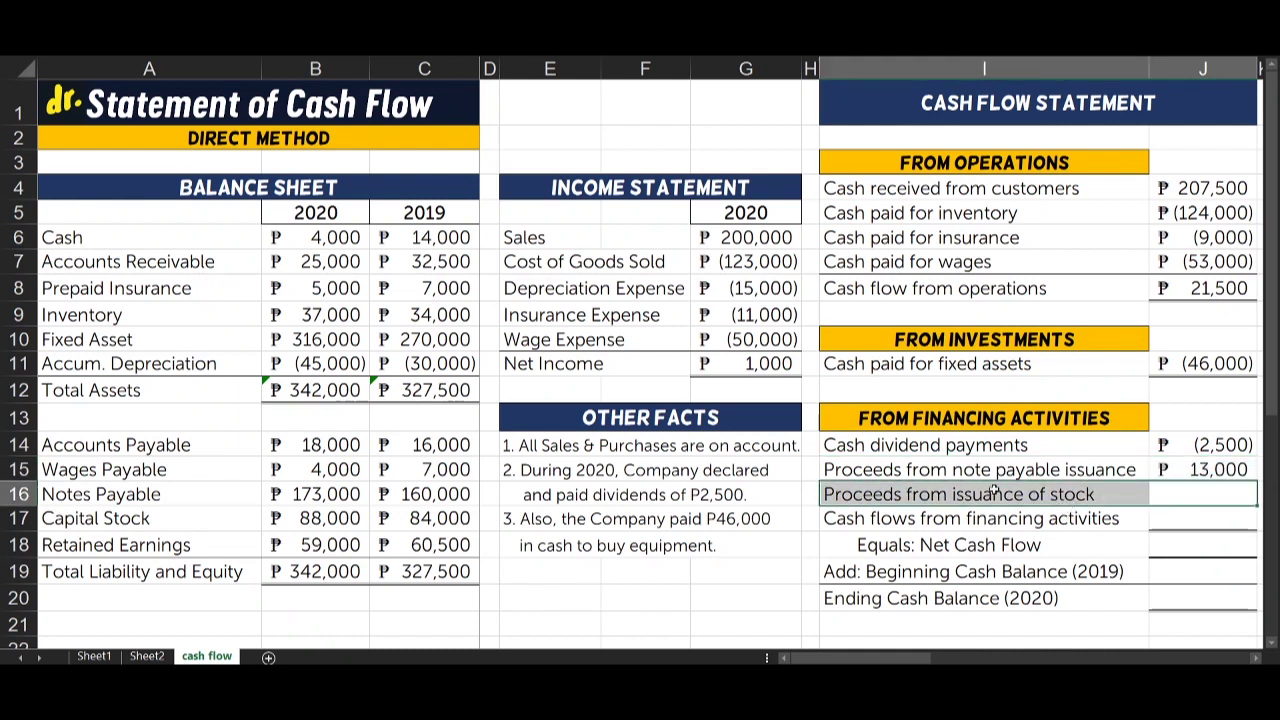
left_click(1088, 496)
left_click(1174, 490)
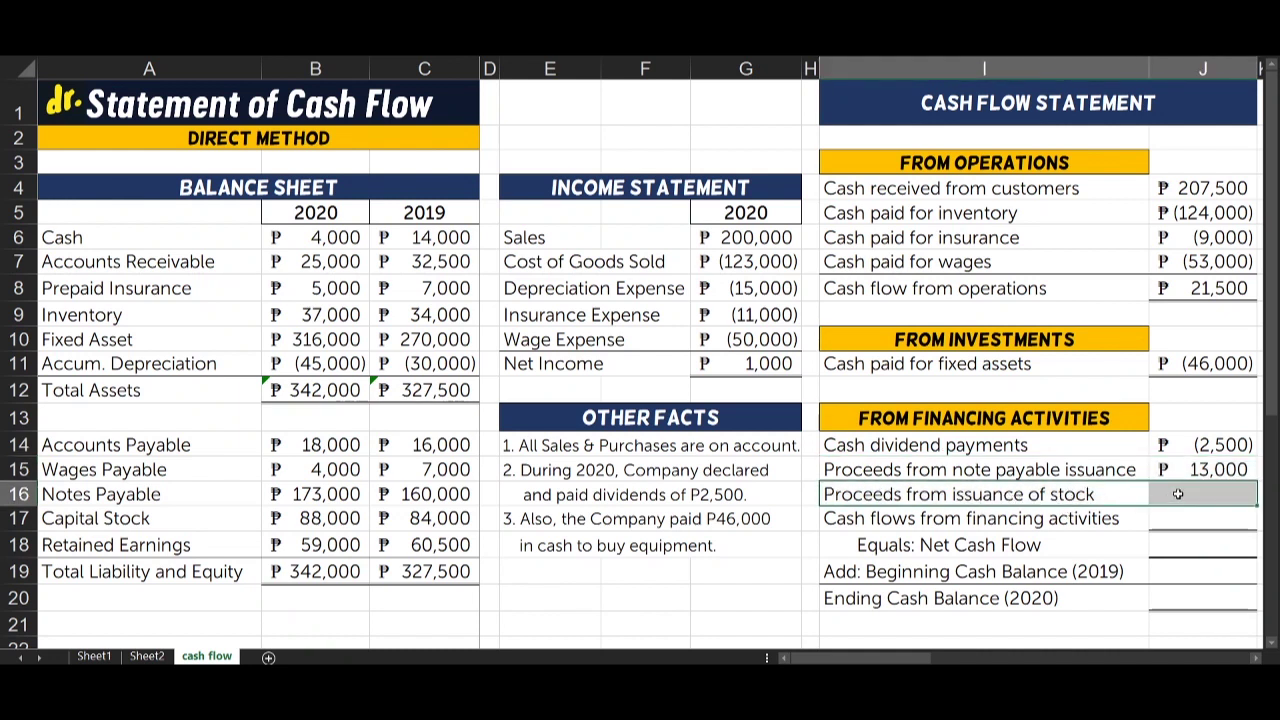
double_click(975, 496)
double_click(981, 496)
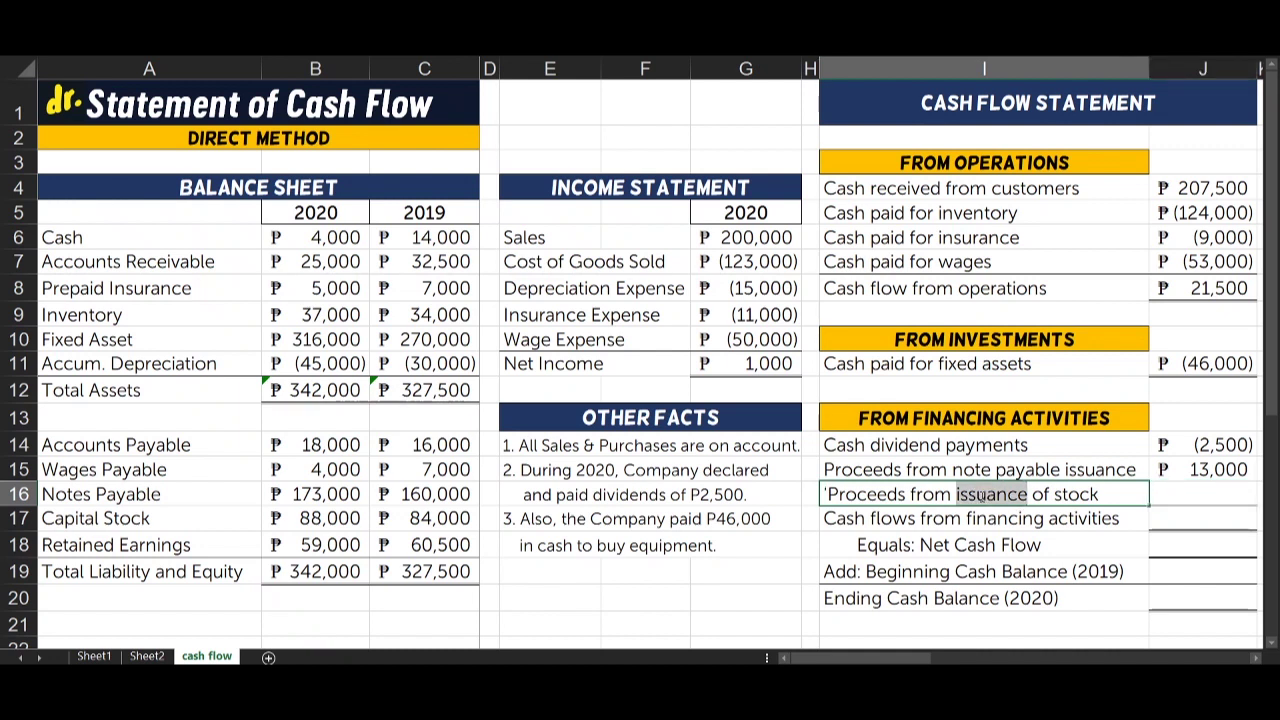
key("Return")
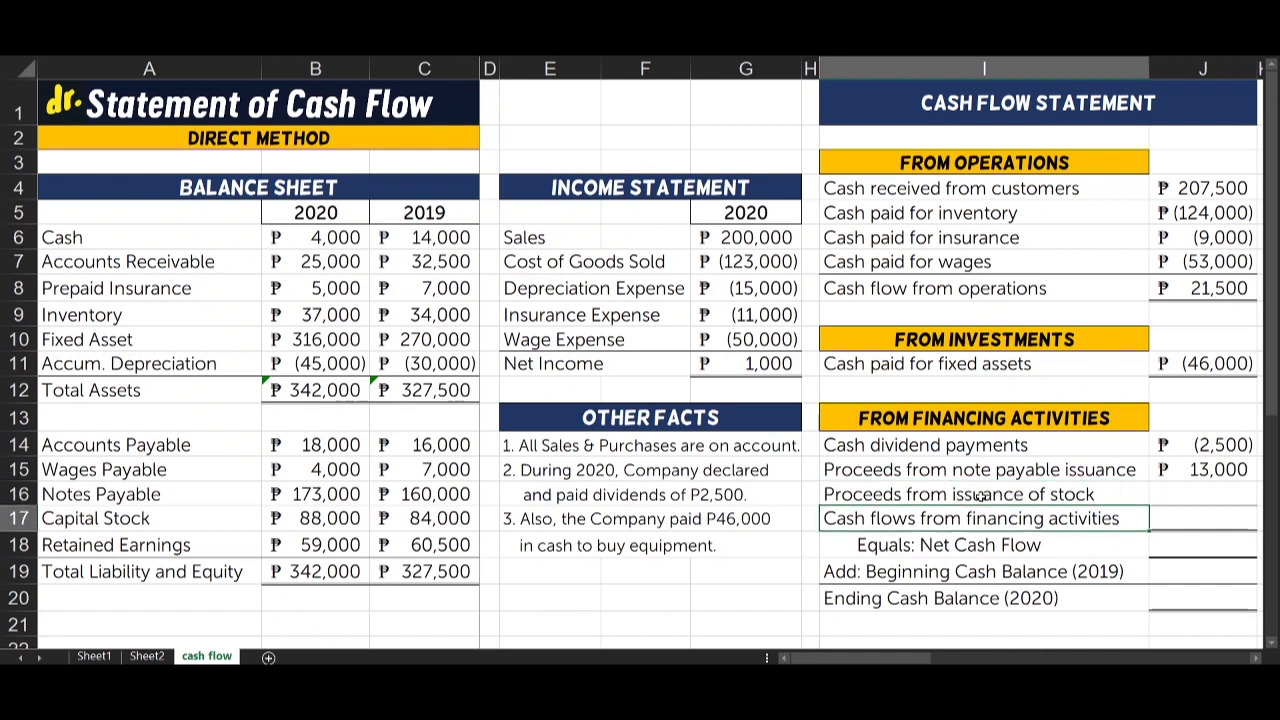
- Calculate Proceeds from issuance of stock in J16 with =B17-C17, the 2020 Capital Stock balance less the 2019 balance
left_click(1188, 492)
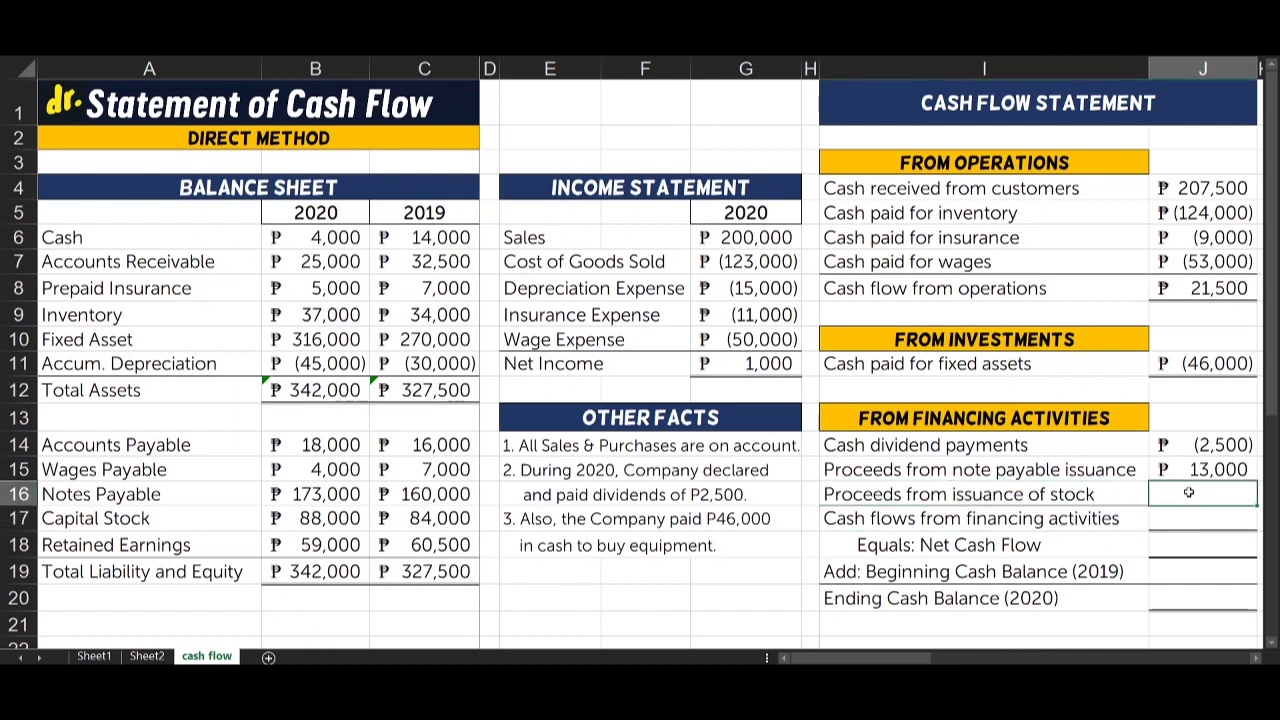
type("=")
left_click(291, 518)
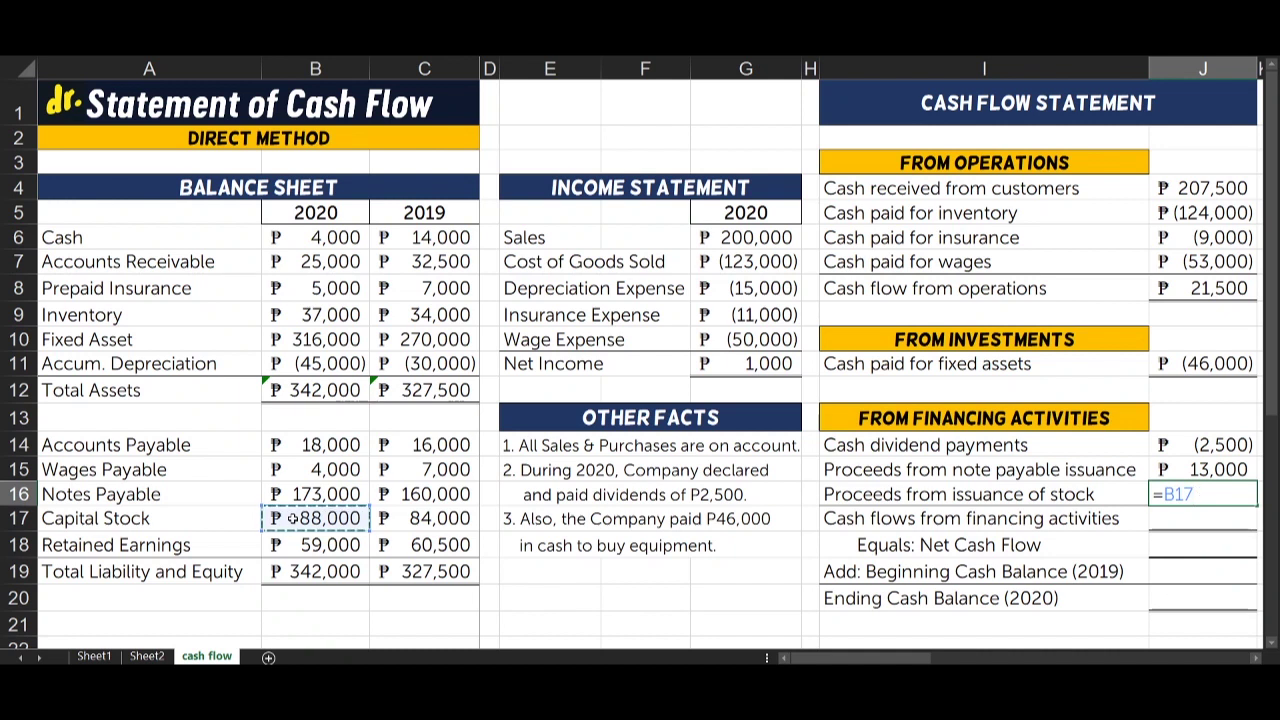
type("-")
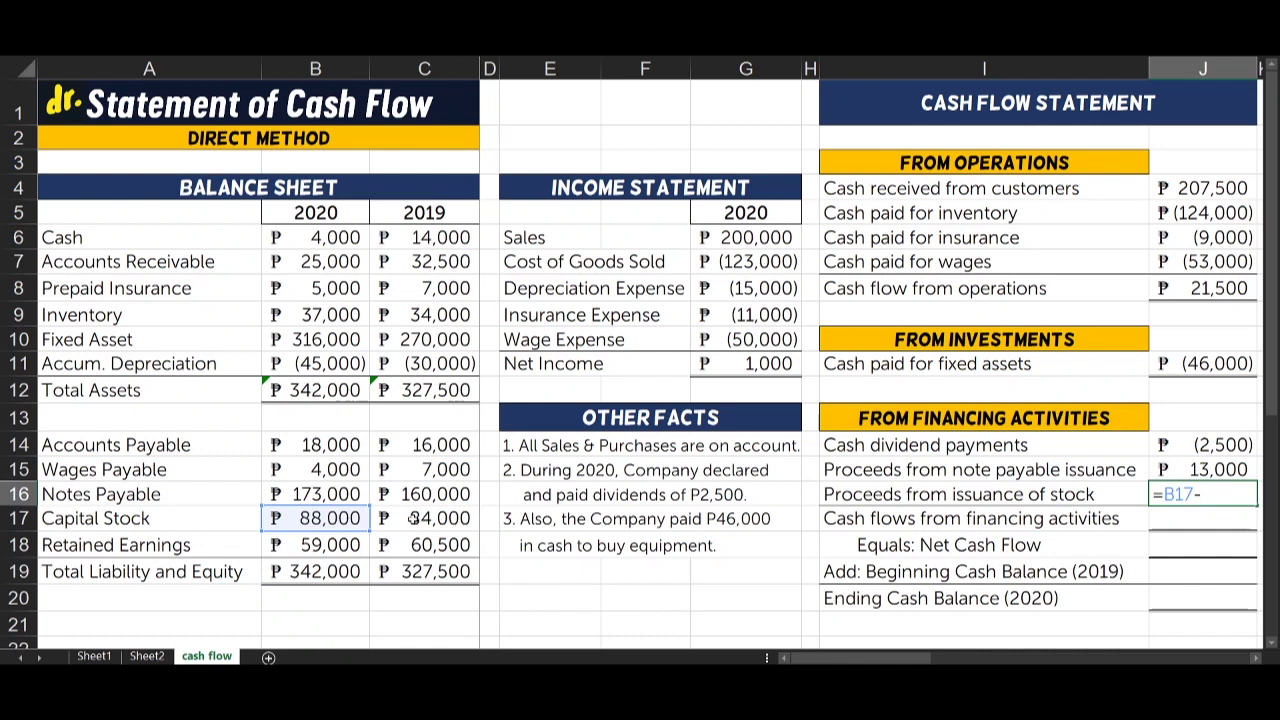
left_click(398, 518)
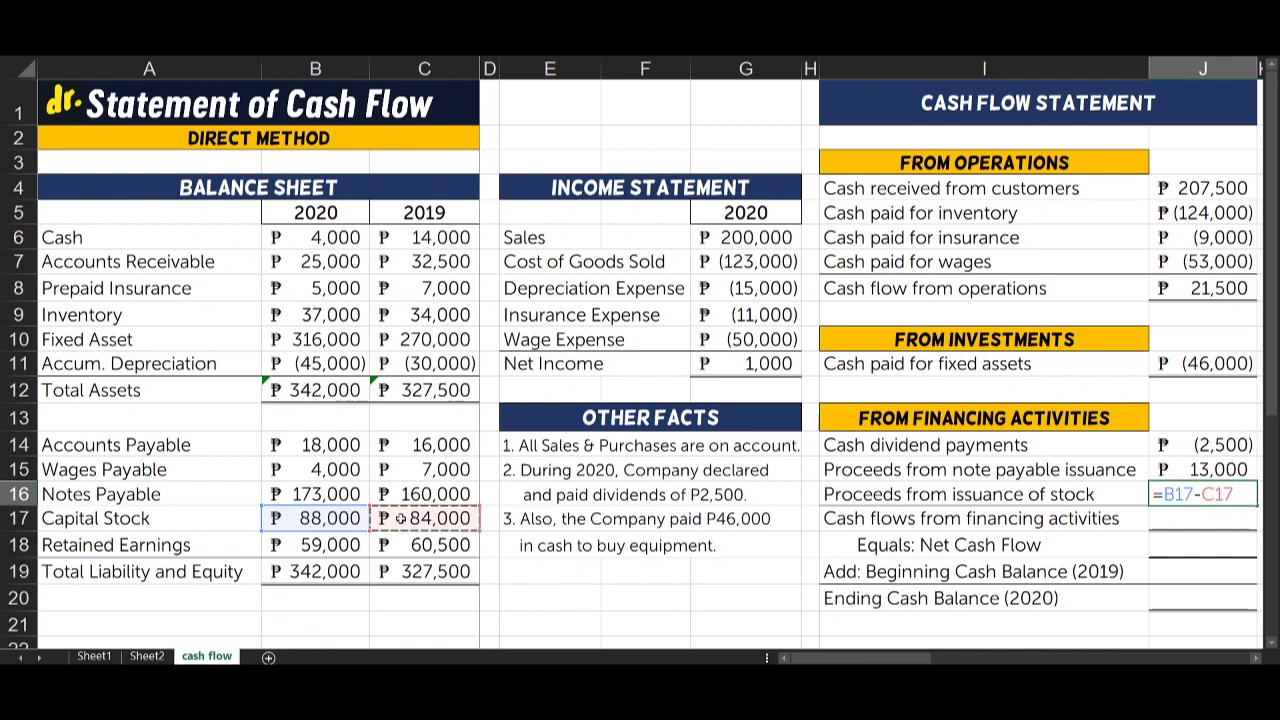
key("Return")
- Total the dividend, note and stock lines in J17 as Cash flows from financing activities using AutoSum
scroll(715, 479, "right", 2)
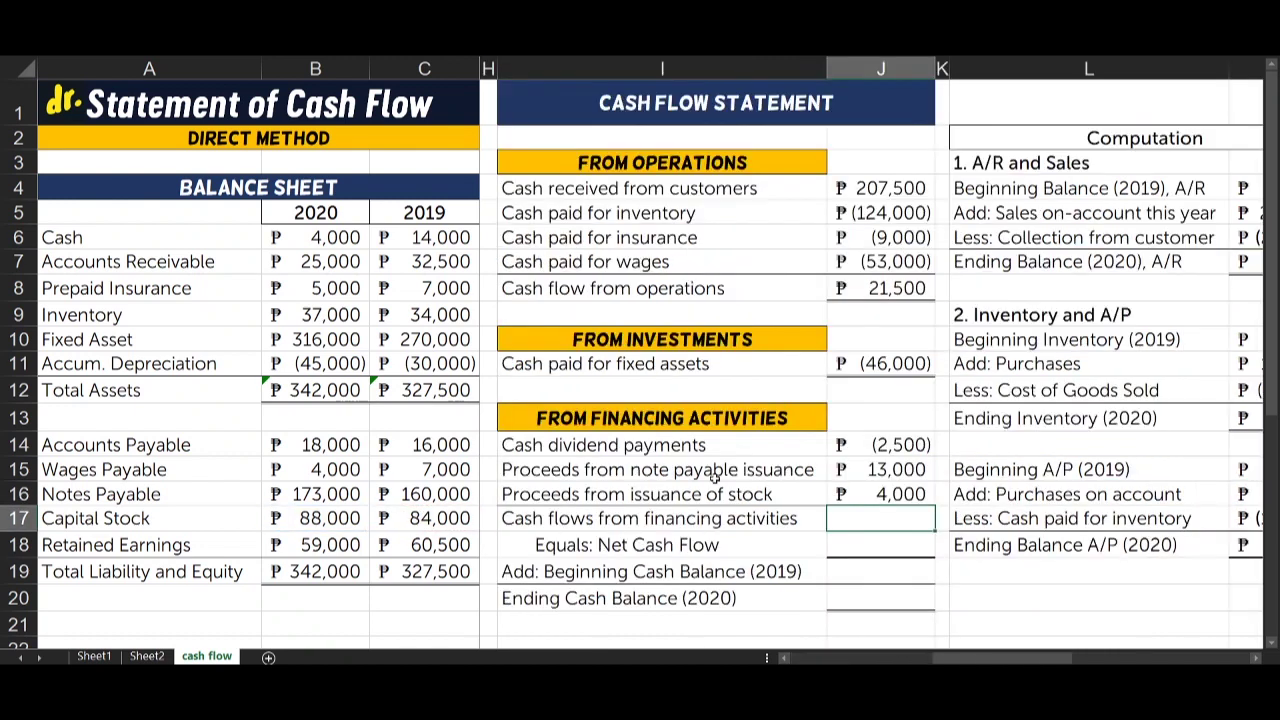
left_click(519, 519)
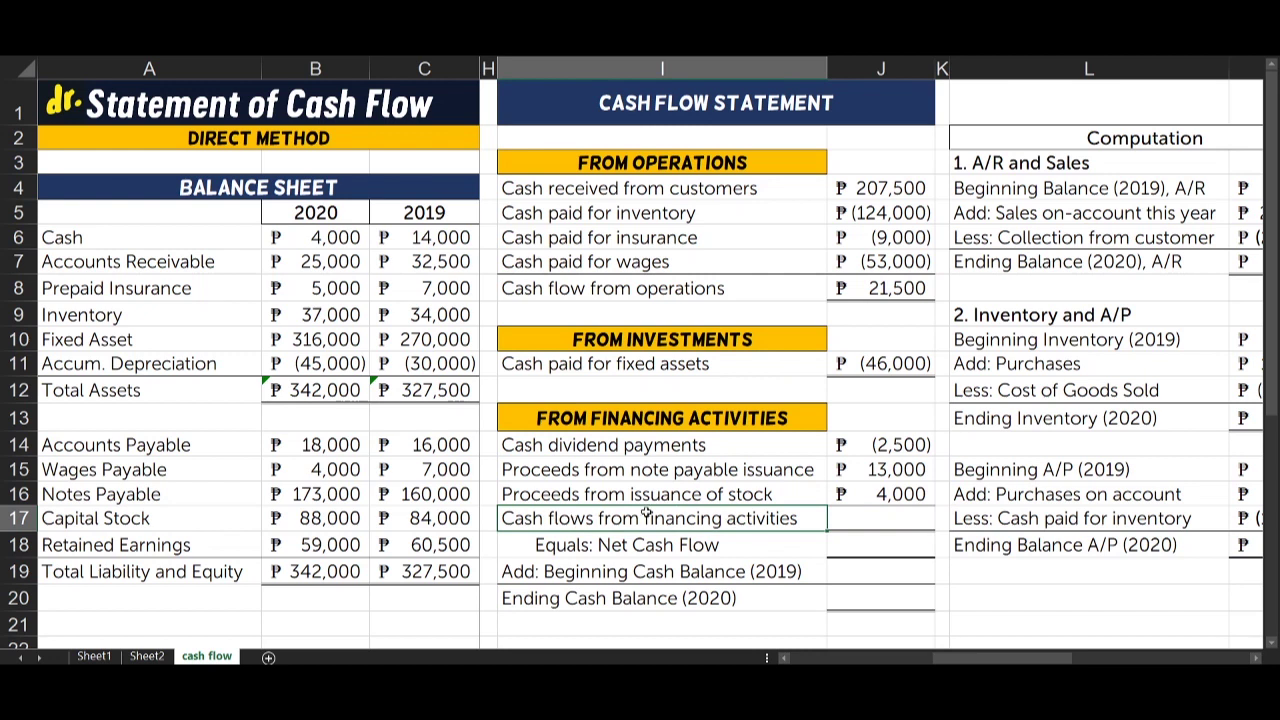
left_click(880, 520)
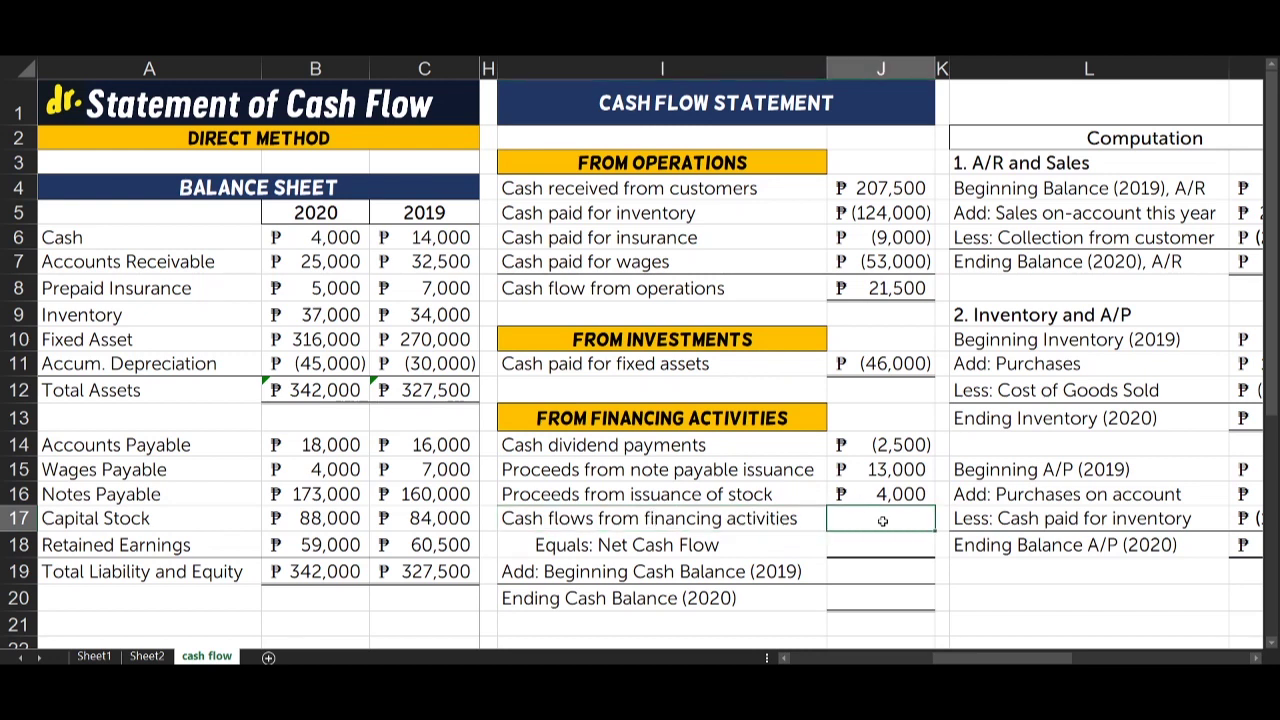
key("alt+equal")
key("Return")
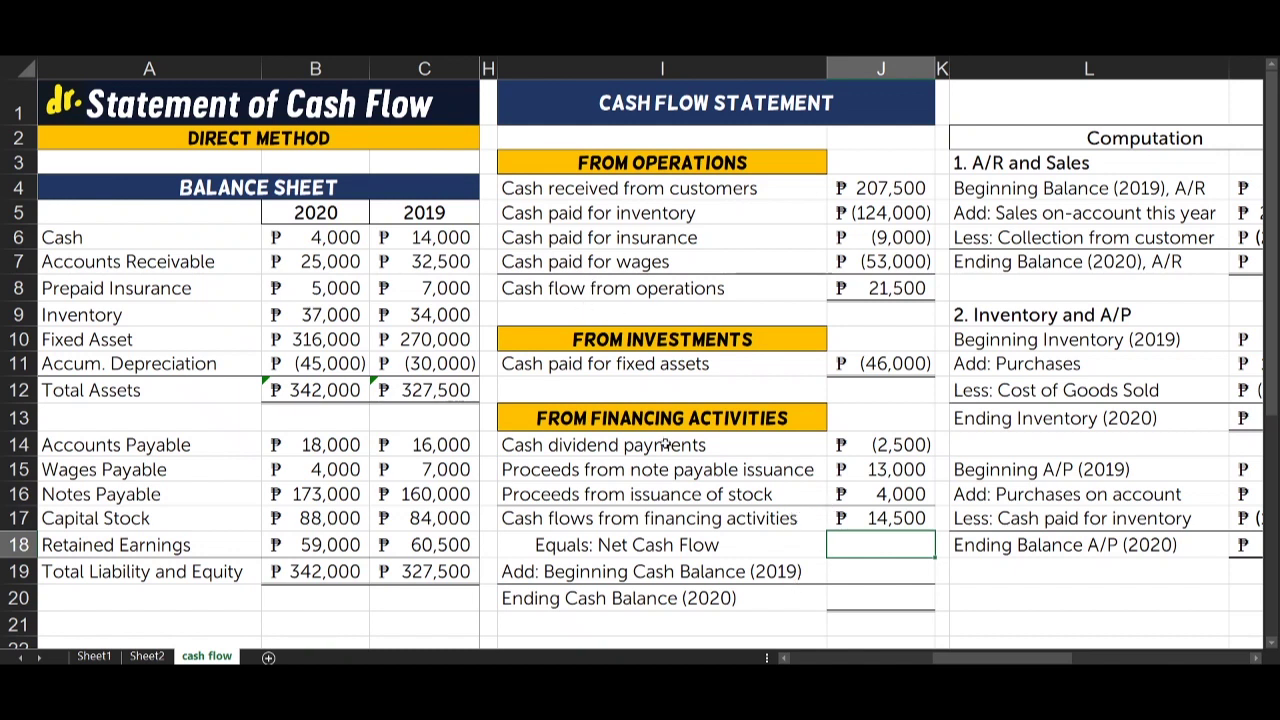
- Calculate Net Cash Flow in J18 with =J8+J11+J17, adding the operations, investments and financing cash flows, and review that line
left_click(566, 548)
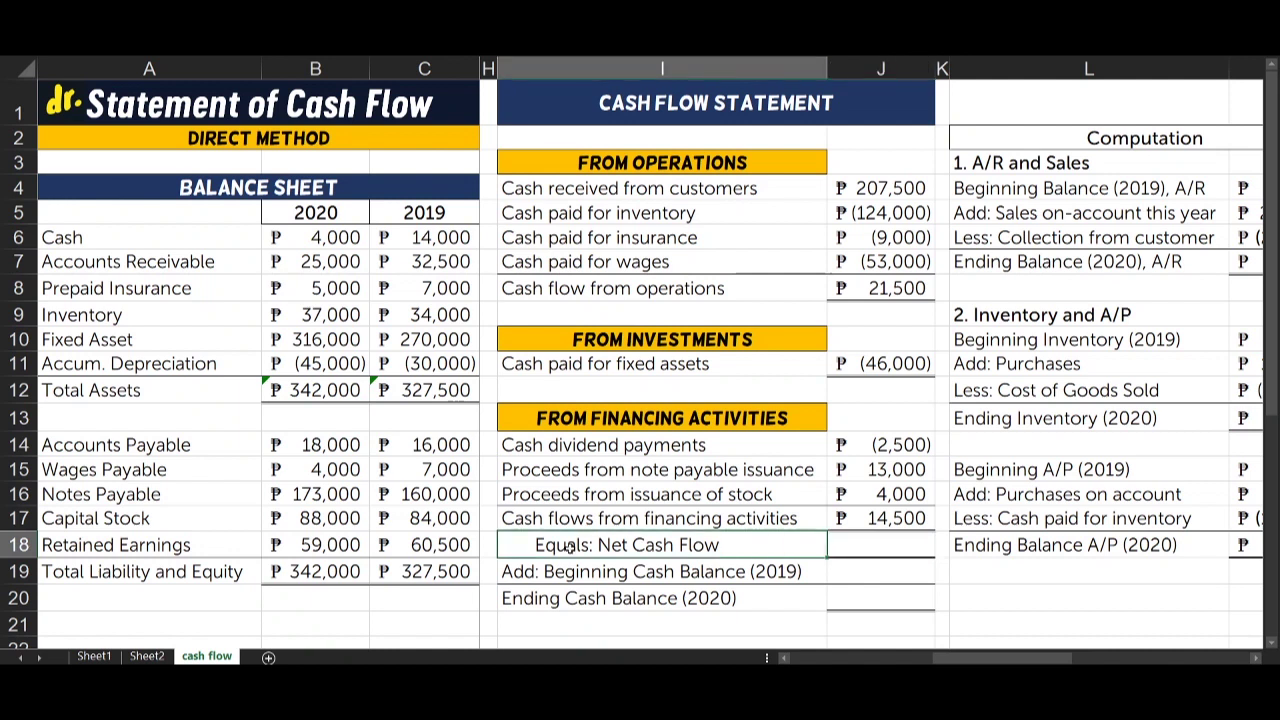
left_click(857, 548)
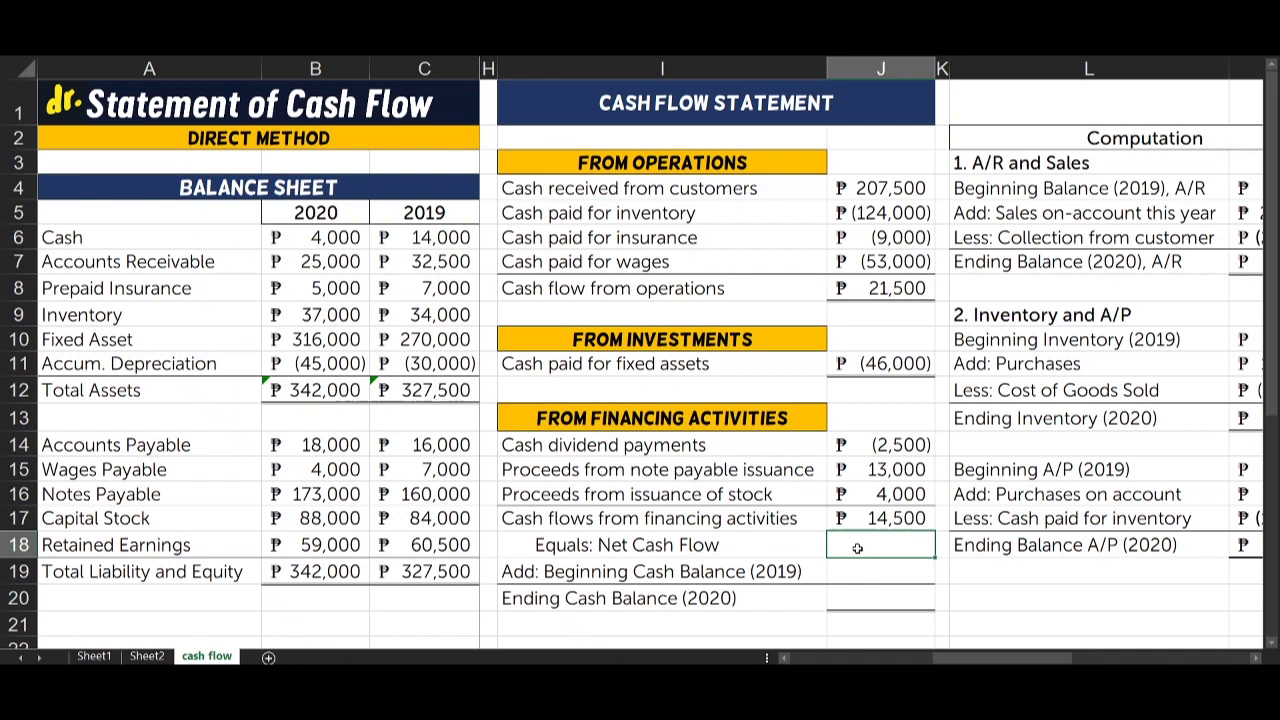
double_click(857, 548)
type("=")
left_click(888, 287)
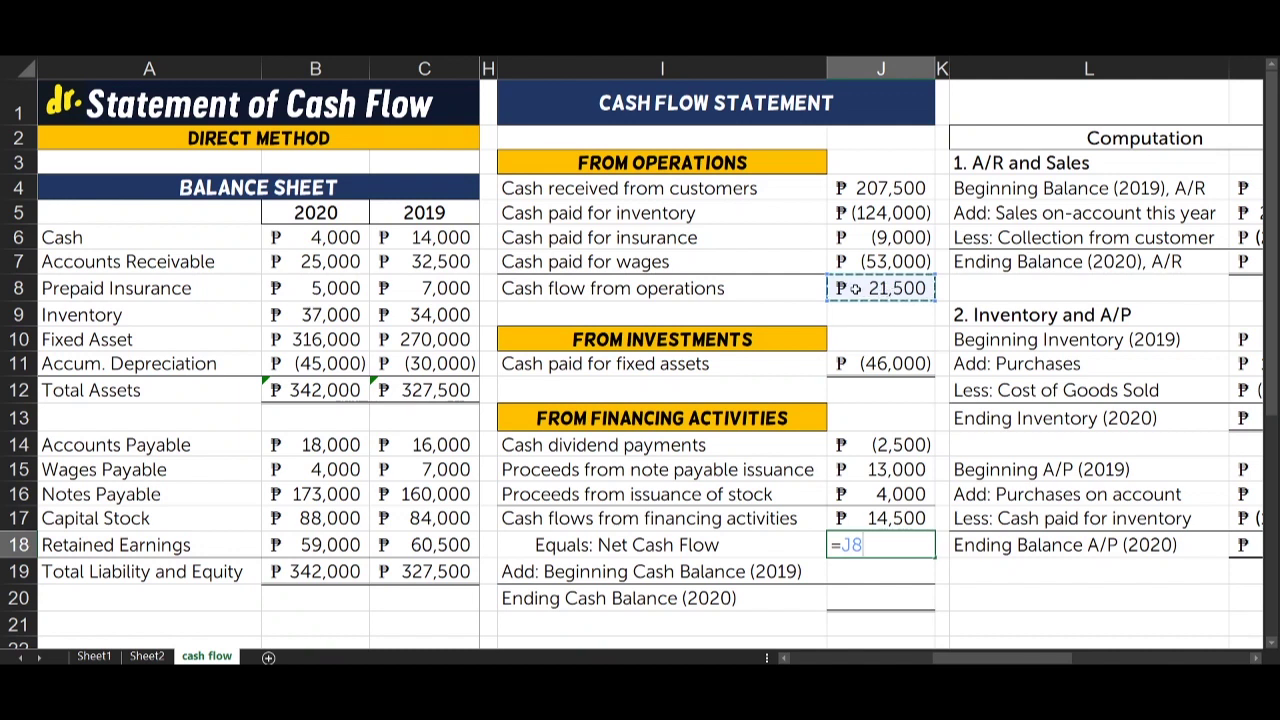
type("+")
left_click(848, 364)
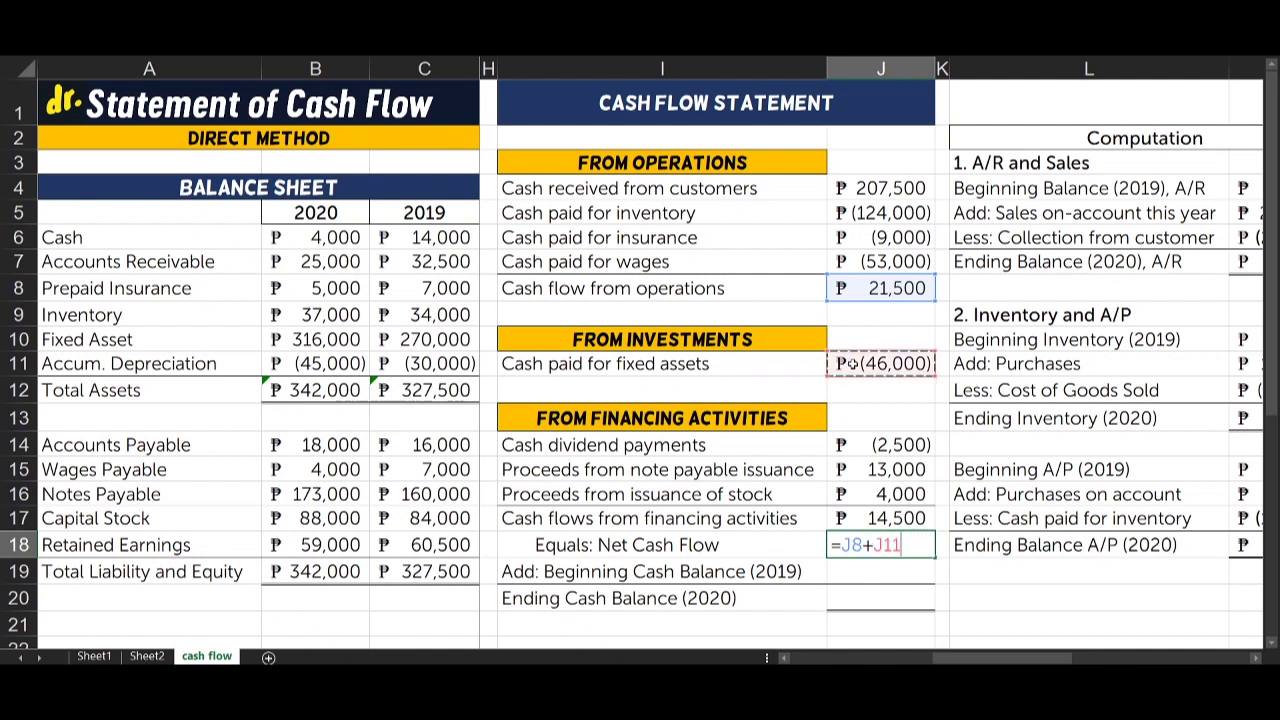
type("+")
left_click(855, 518)
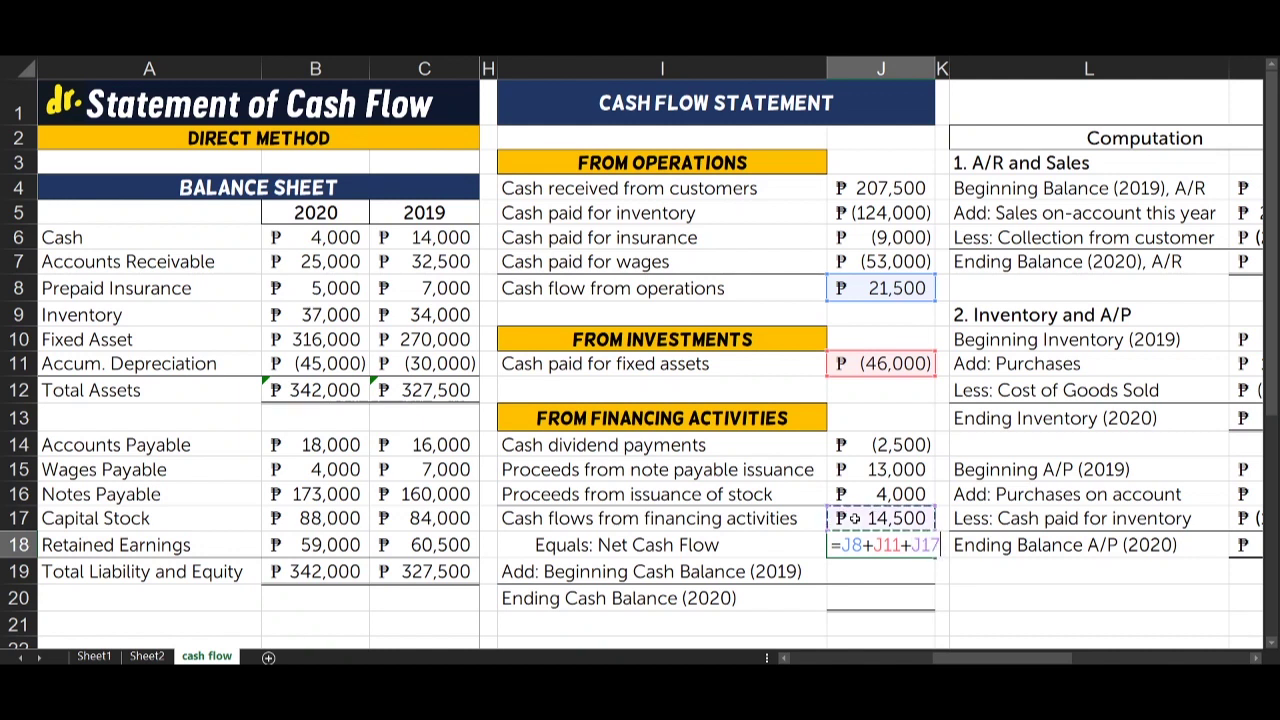
key("Return")
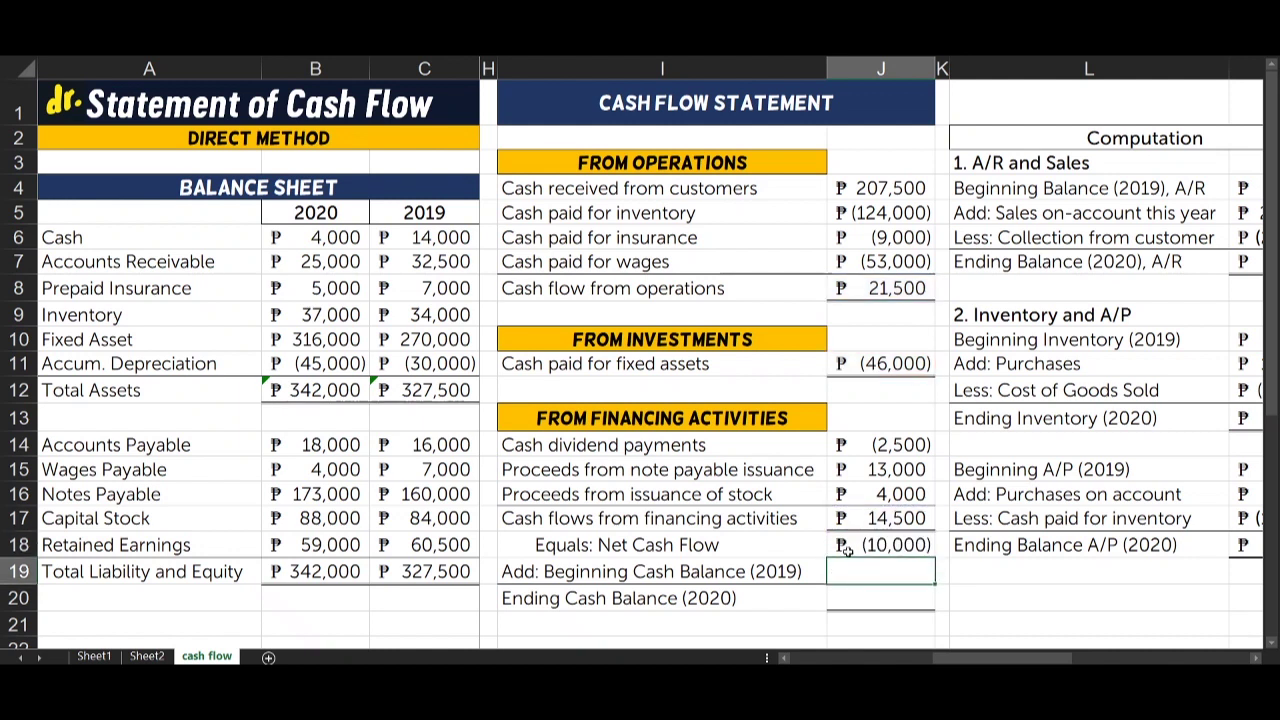
left_click(845, 544)
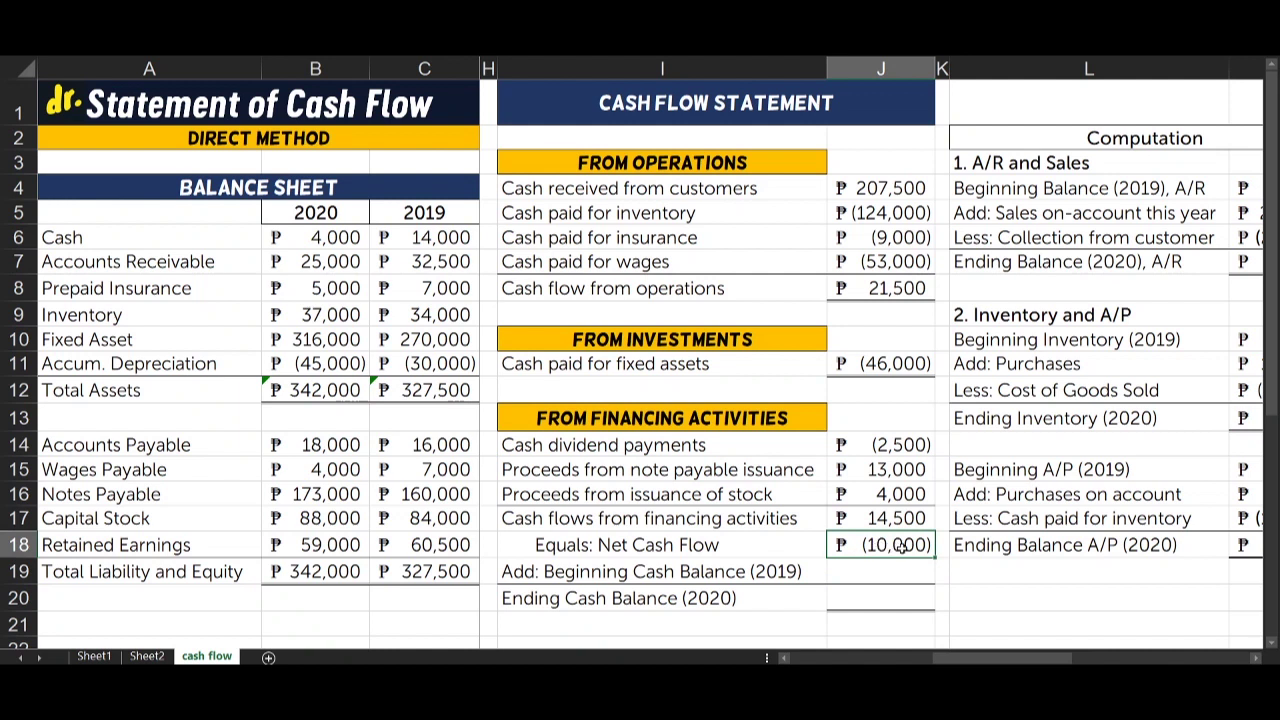
left_click_drag(834, 549, 718, 549)
left_click(878, 550)
left_click_drag(876, 545, 740, 545)
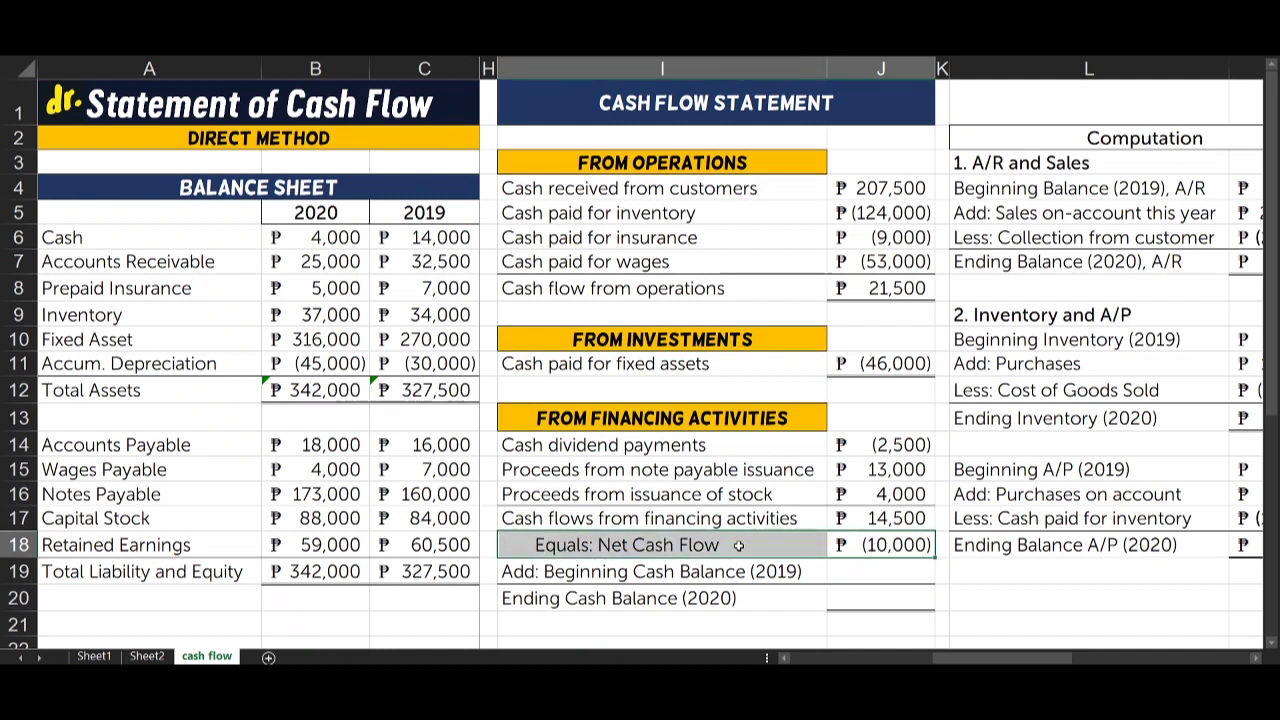
- Link the Beginning Cash Balance (2019) in J19 to the 2019 Cash amount in C6 of the balance sheet
left_click(546, 576)
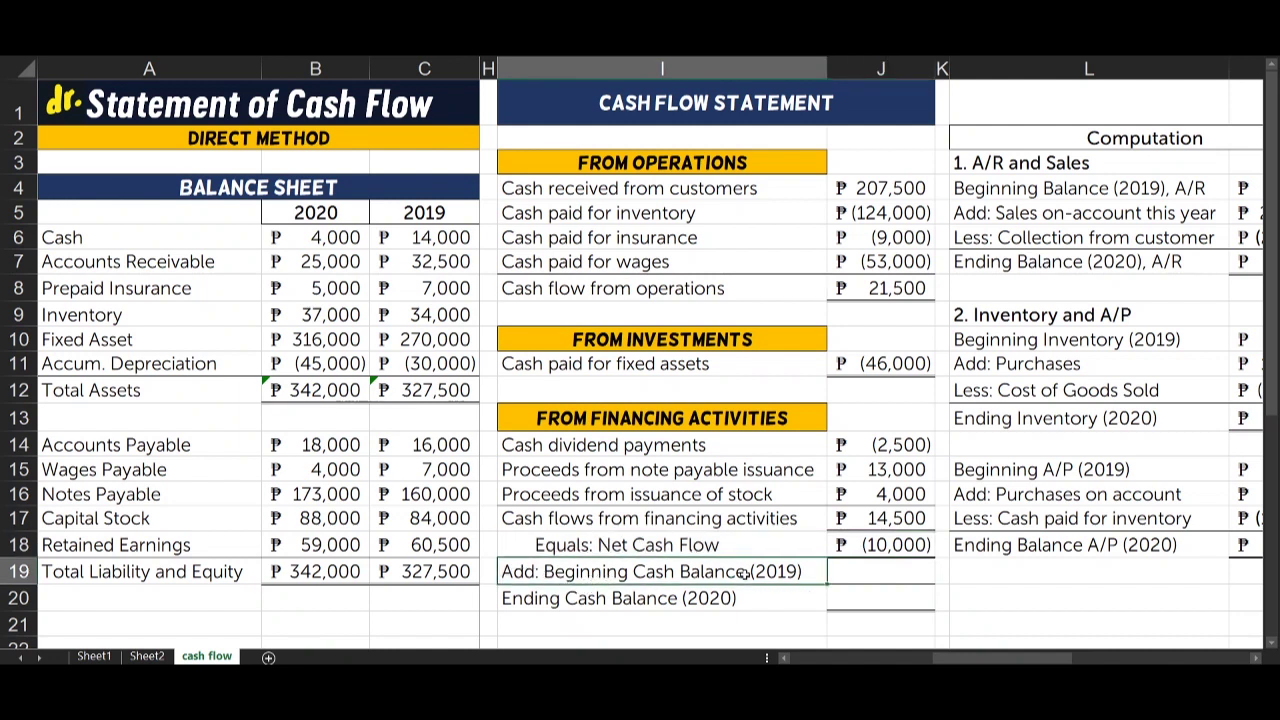
double_click(802, 572)
key("Return")
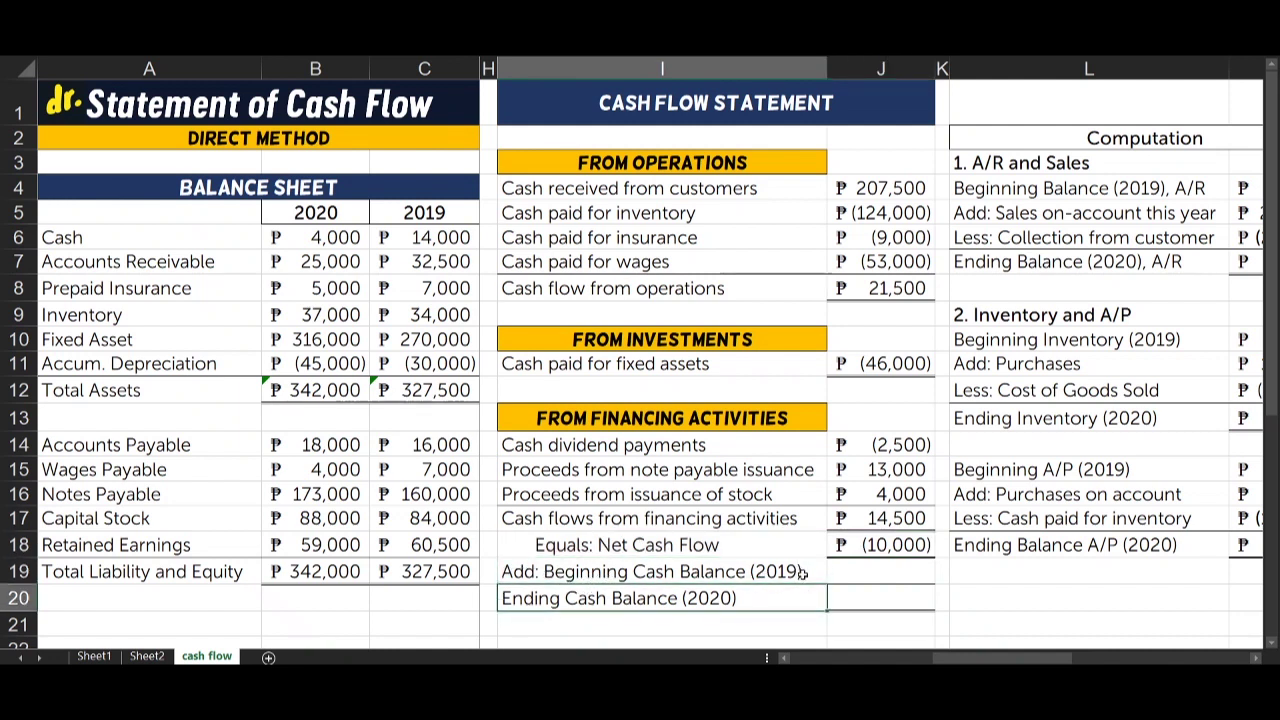
left_click(880, 571)
type("=")
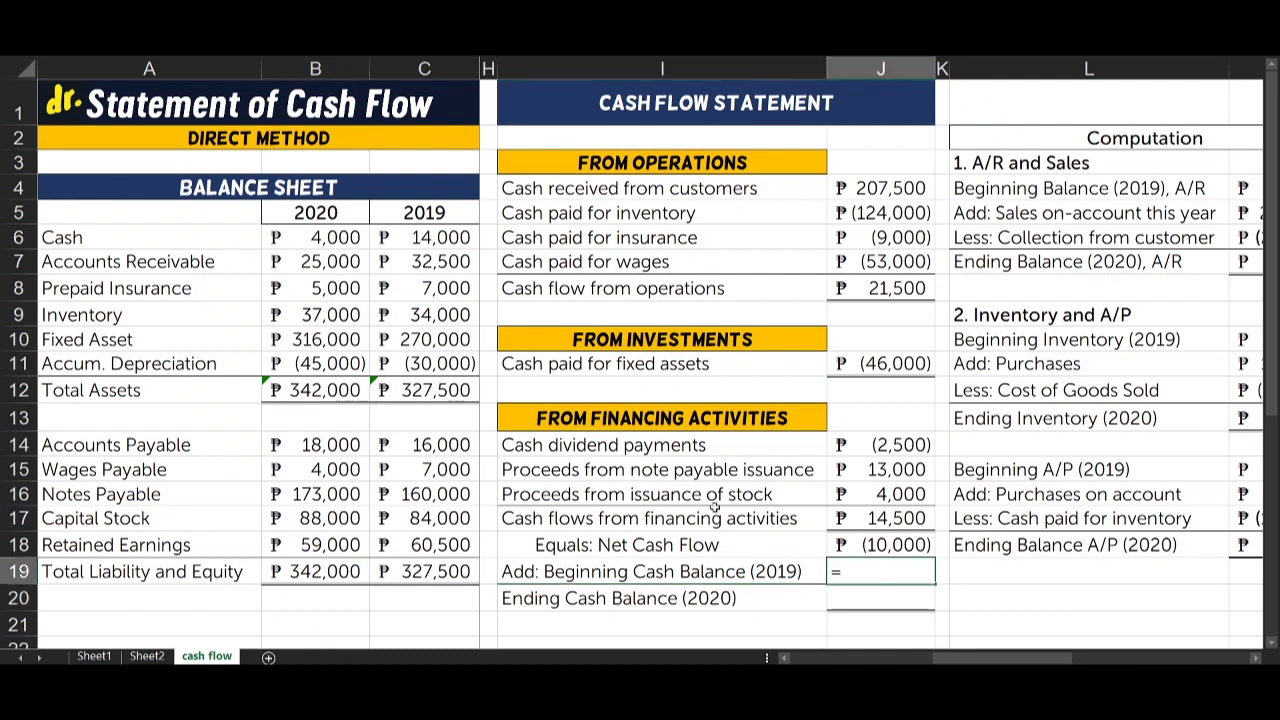
left_click(400, 237)
key("Return")
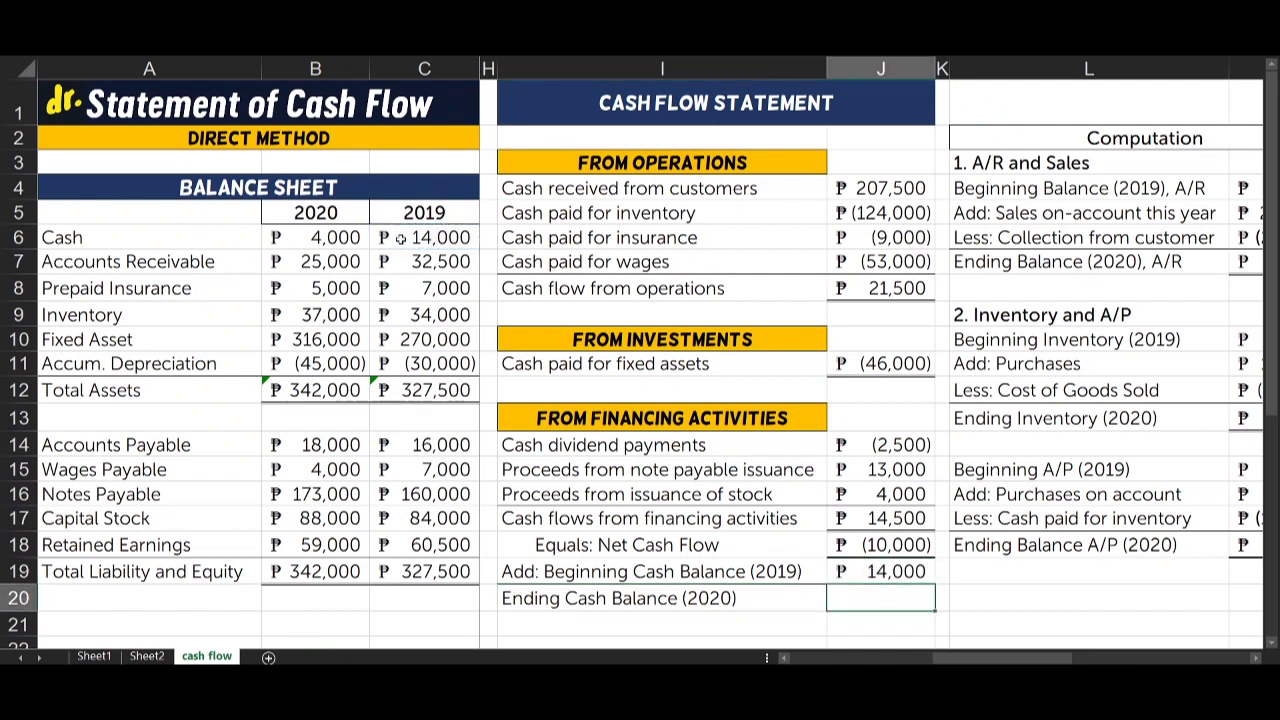
- Calculate Ending Cash Balance (2020) in J20 with =J19+J18 and compare it with the 2020 Cash amount in B6
left_click(888, 572)
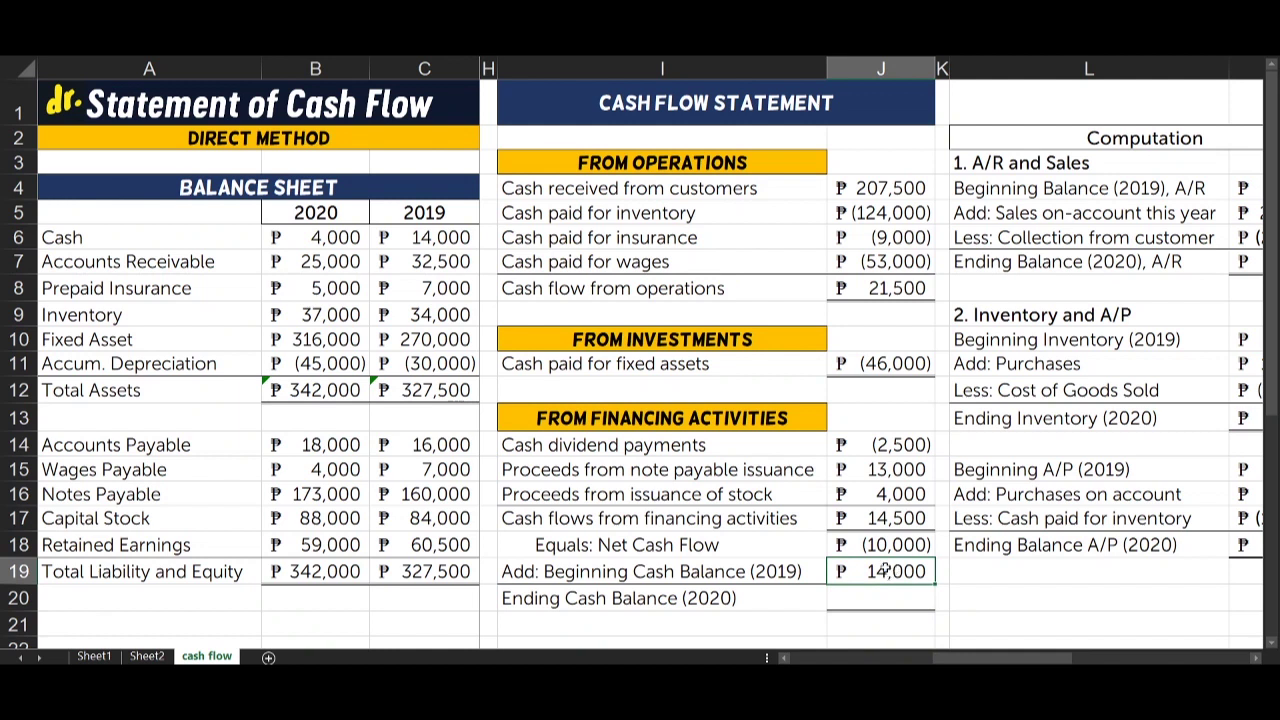
left_click_drag(903, 541, 758, 545)
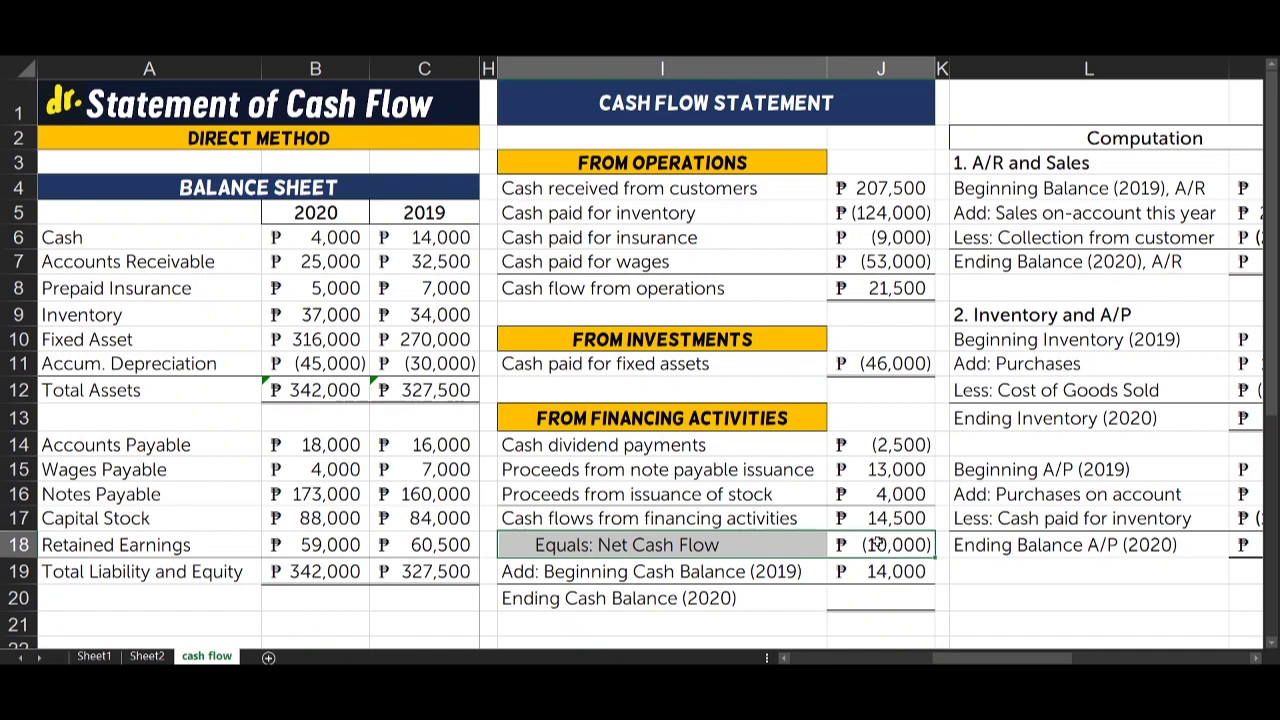
left_click(898, 602)
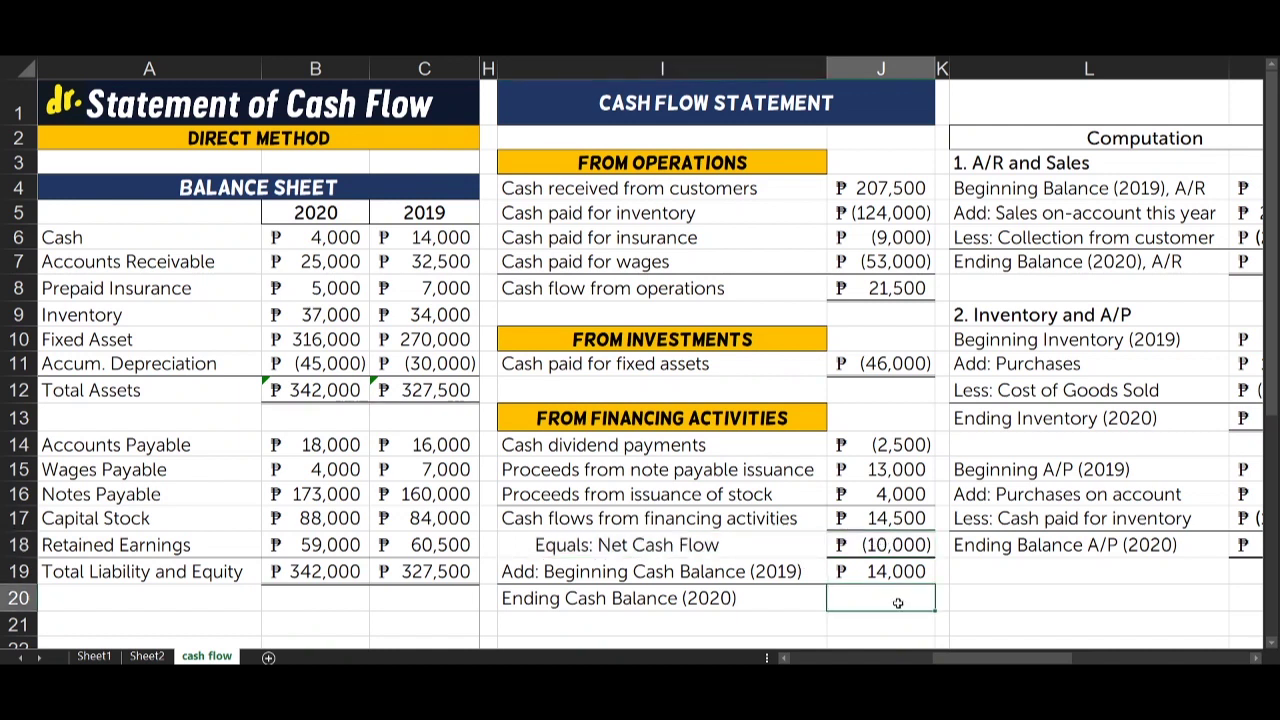
type("=")
left_click(897, 570)
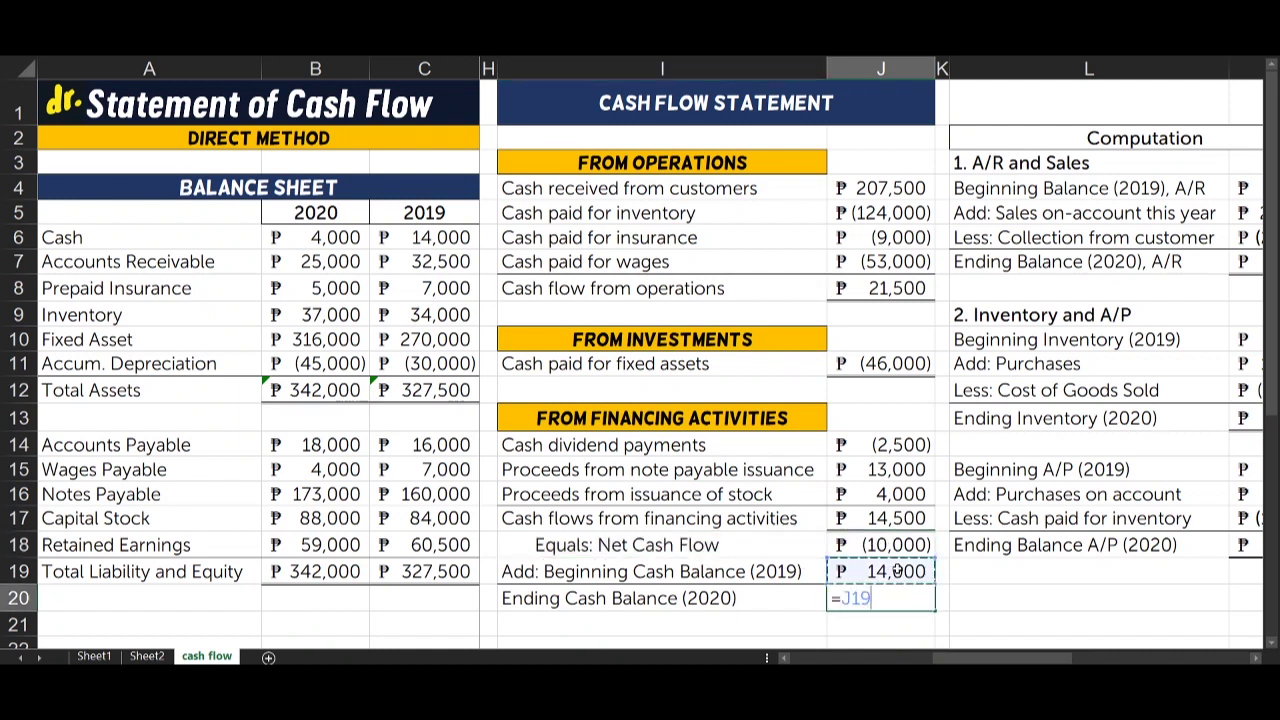
type("+")
left_click(898, 544)
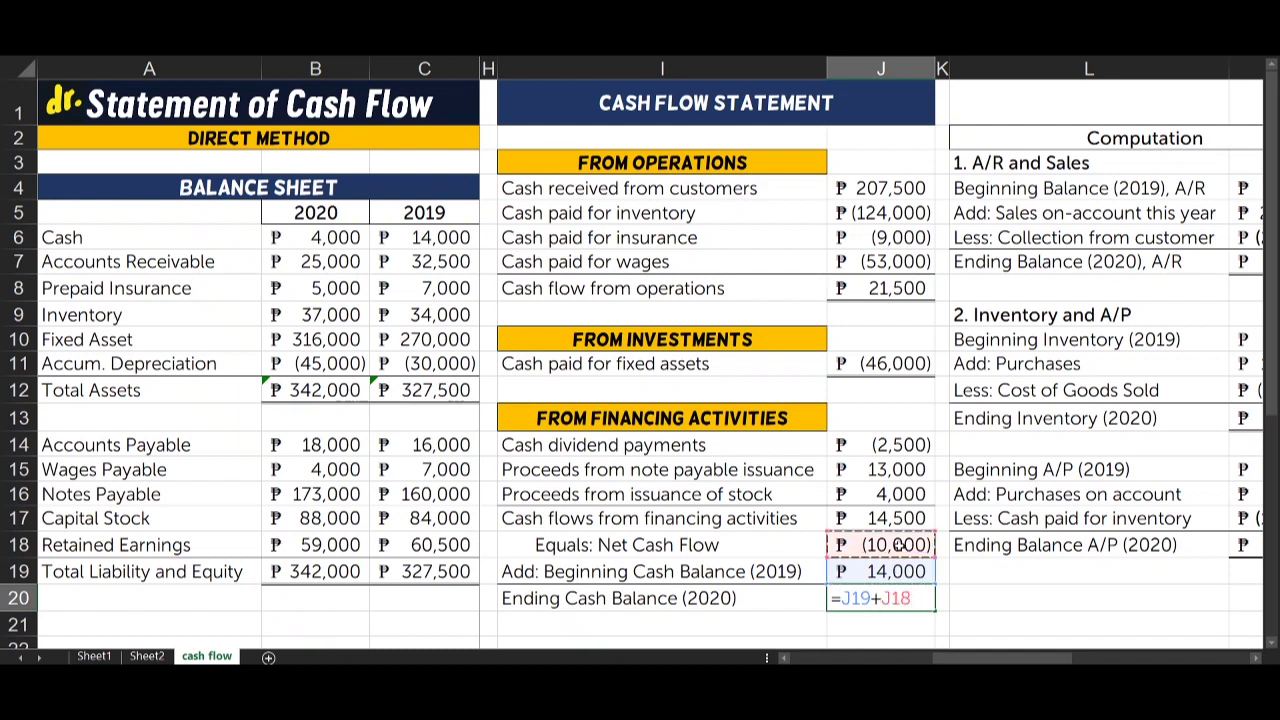
key("Return")
left_click_drag(640, 598, 857, 597)
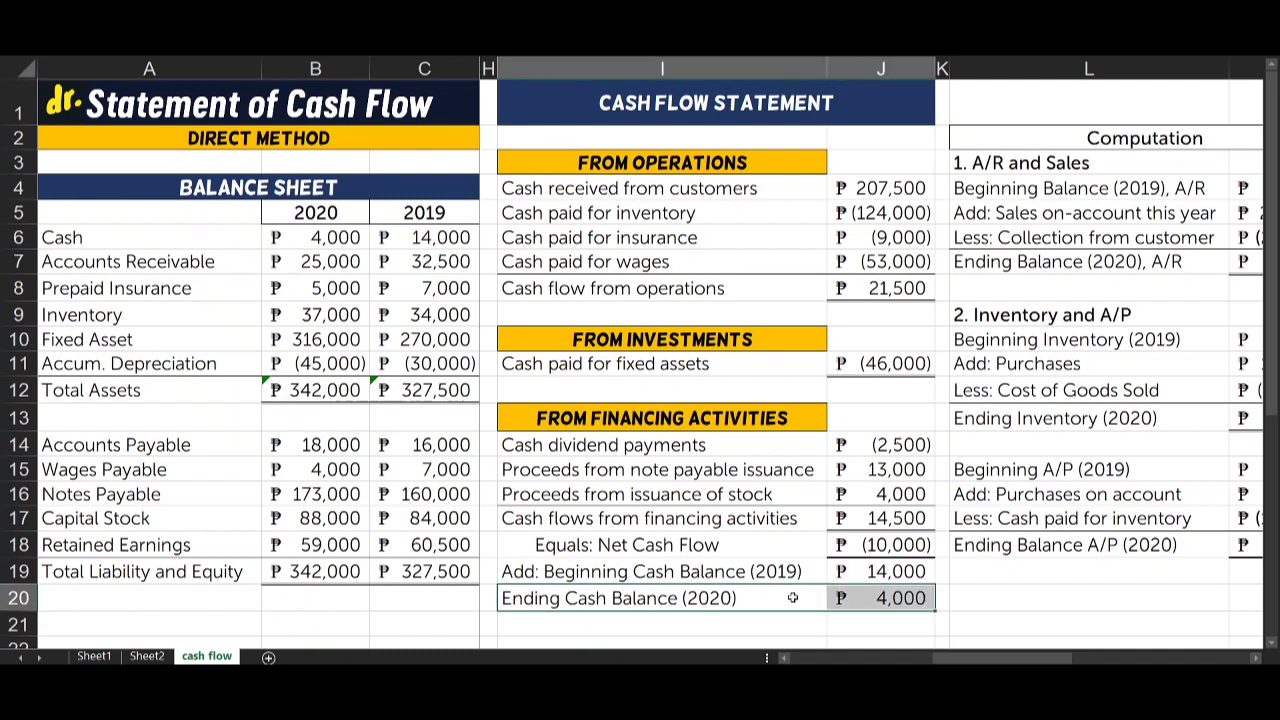
left_click(889, 599)
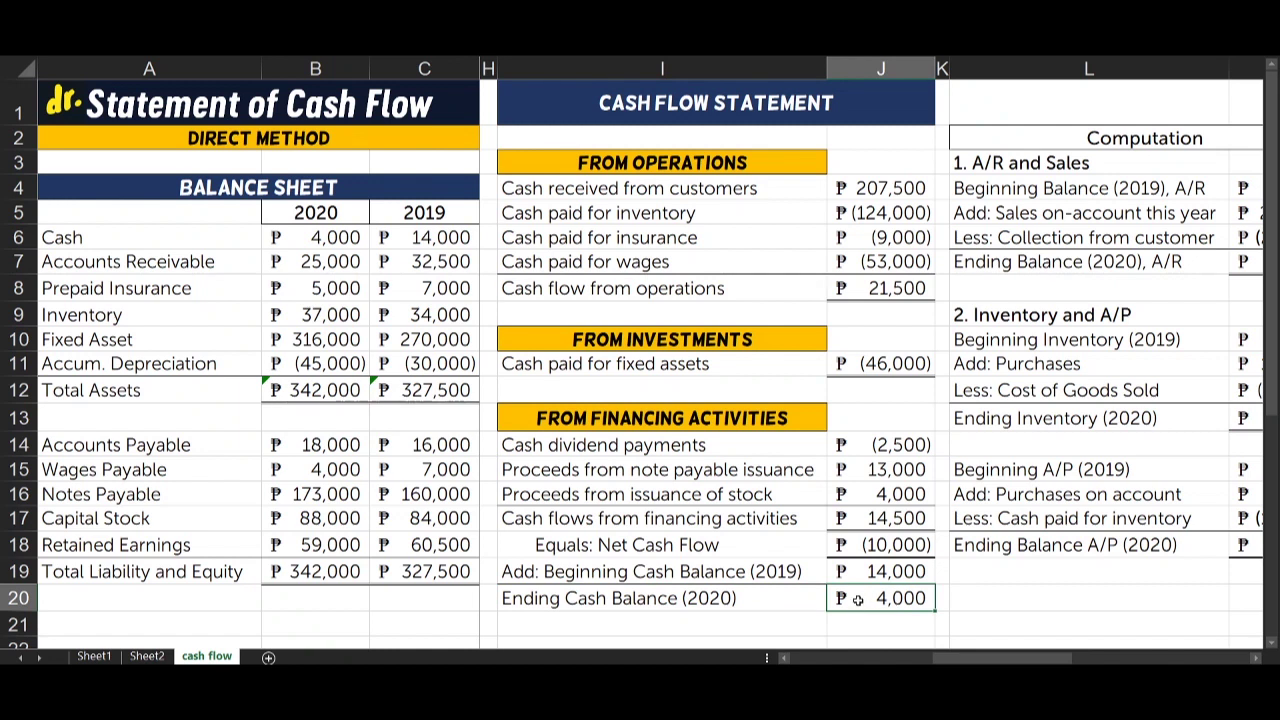
left_click(297, 237)
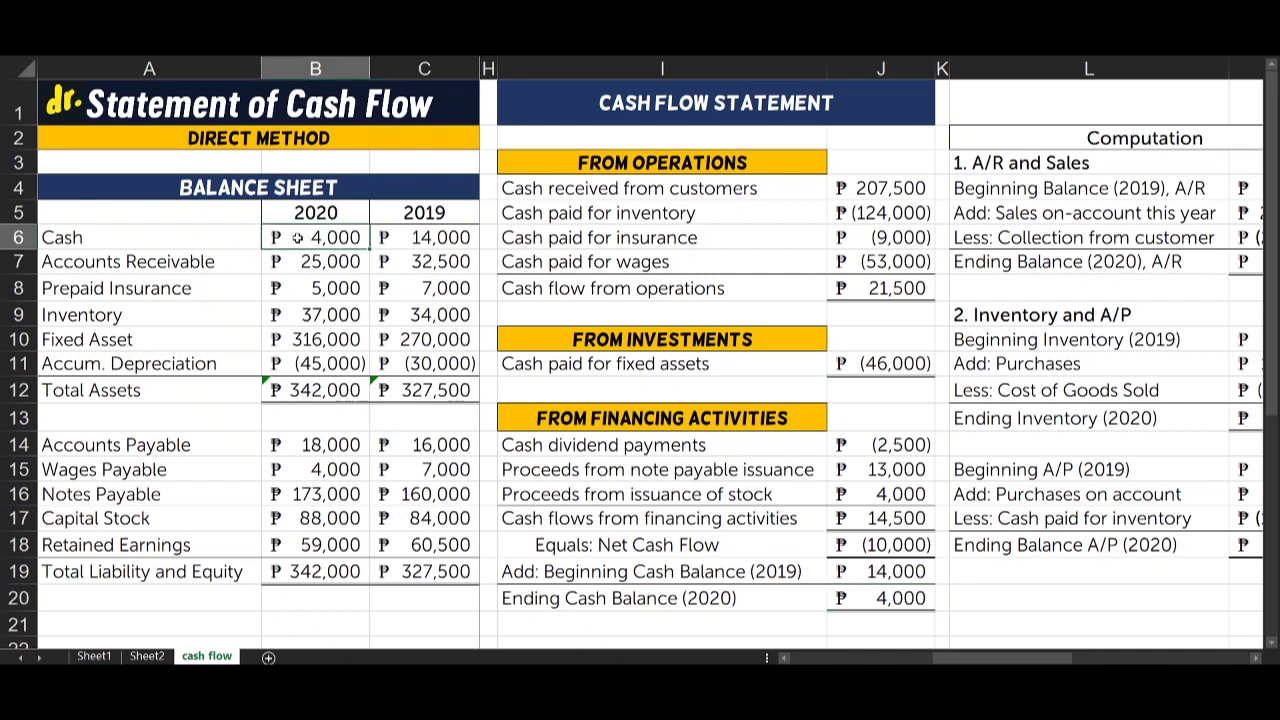
left_click(1054, 257)
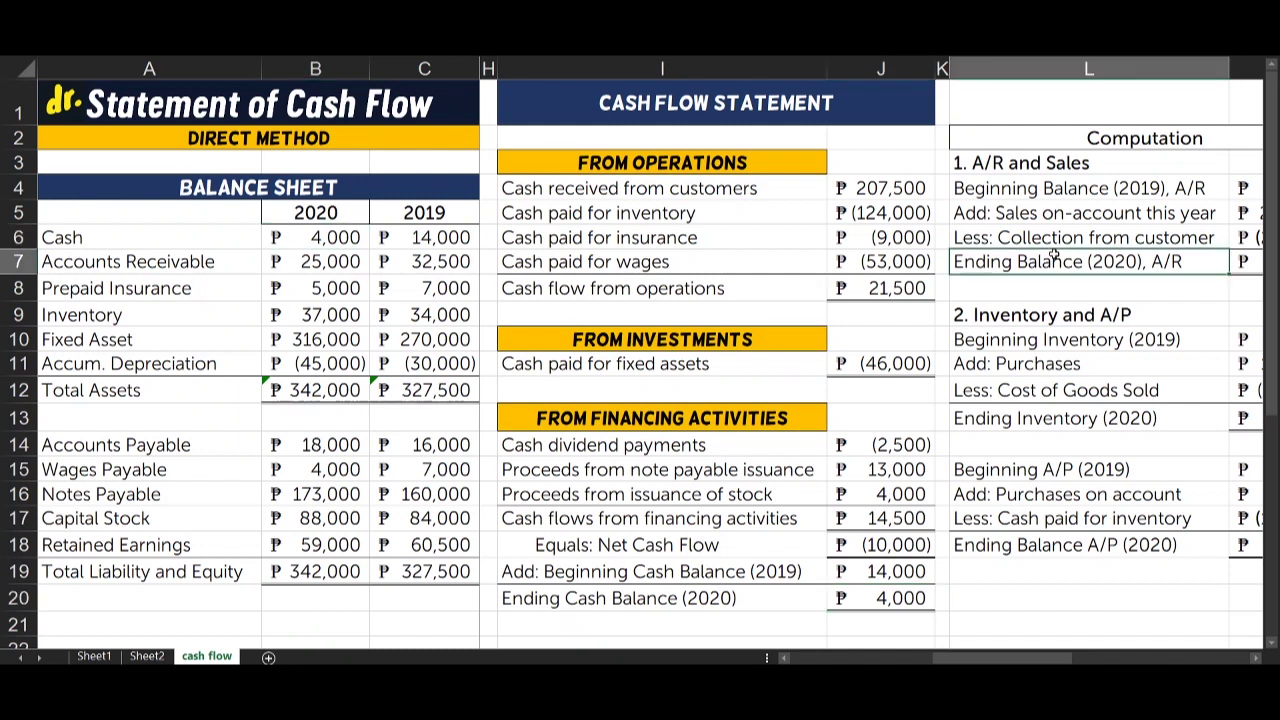